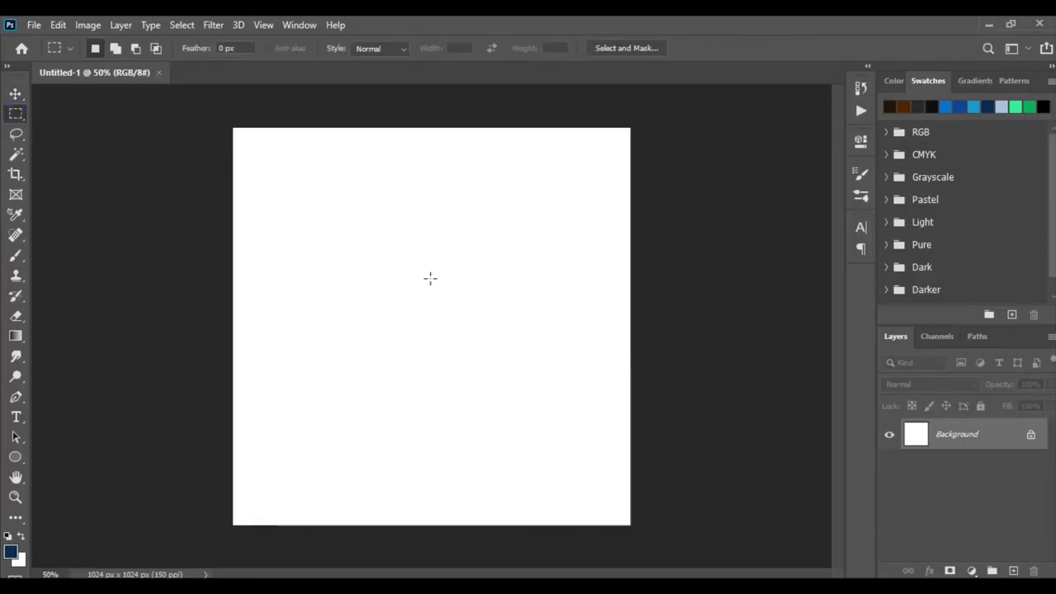
Switch Photoshop to the 3D workspace and bring up the 3D panel.
left_click(16, 94)
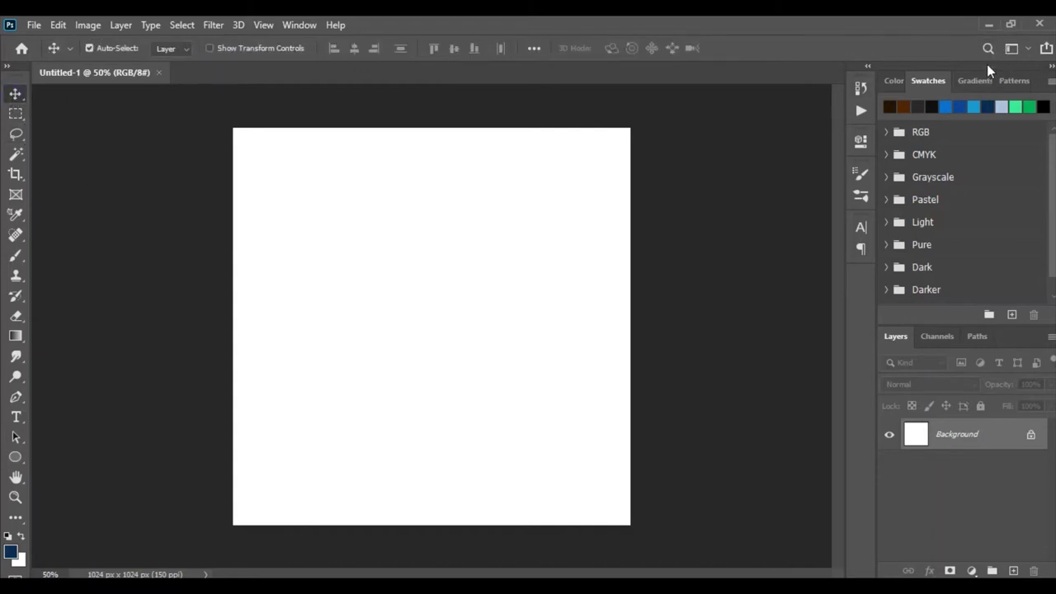
left_click(1028, 51)
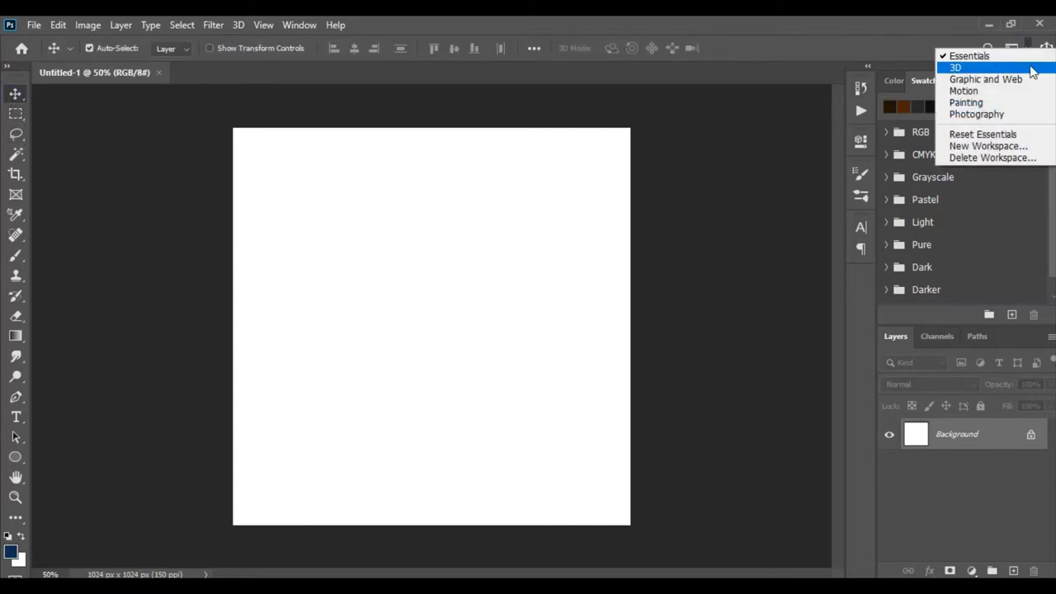
left_click(957, 67)
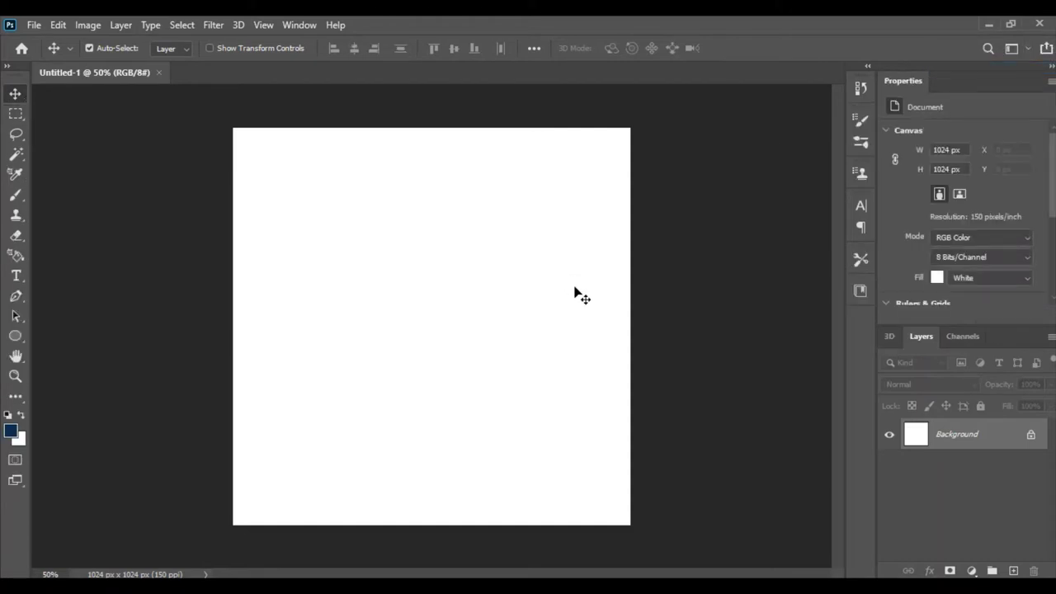
left_click(889, 337)
Draw a trial rectangular selection in the canvas centre, then discard it.
left_click(921, 336)
left_click(15, 113)
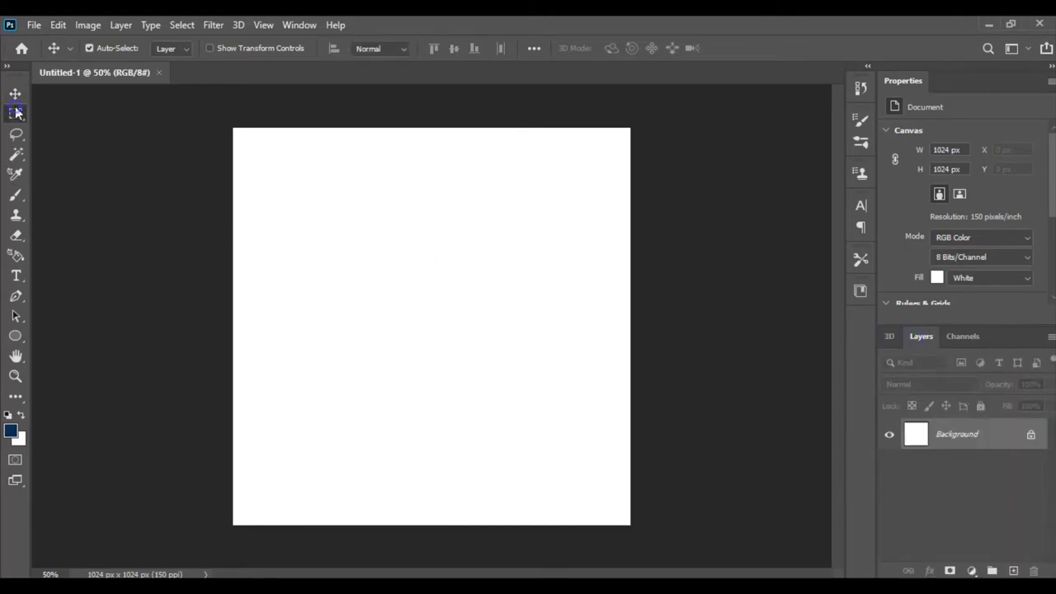
left_click_drag(393, 244, 529, 425)
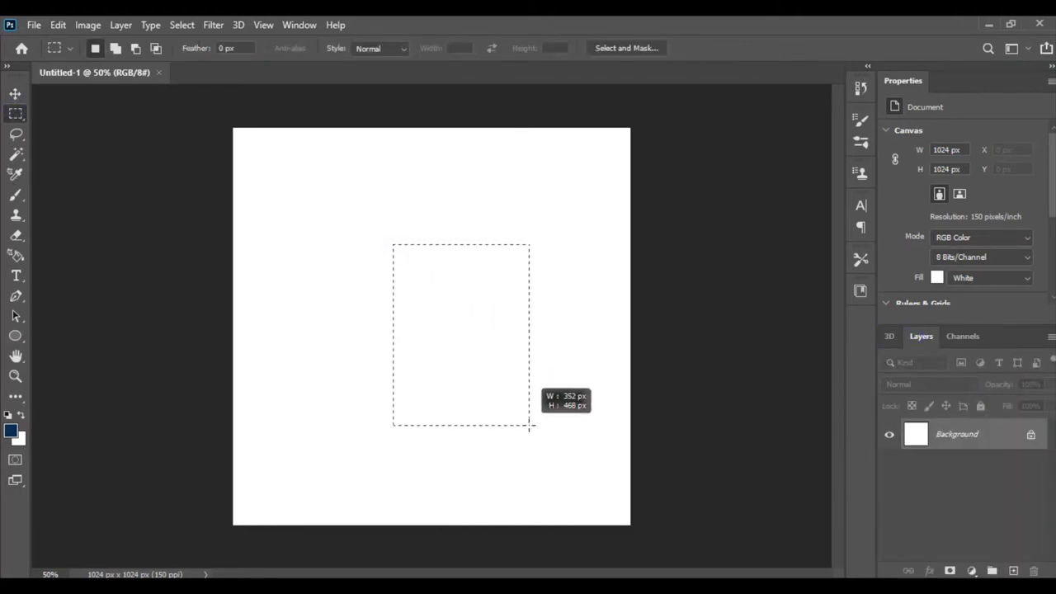
left_click_drag(529, 425, 543, 467)
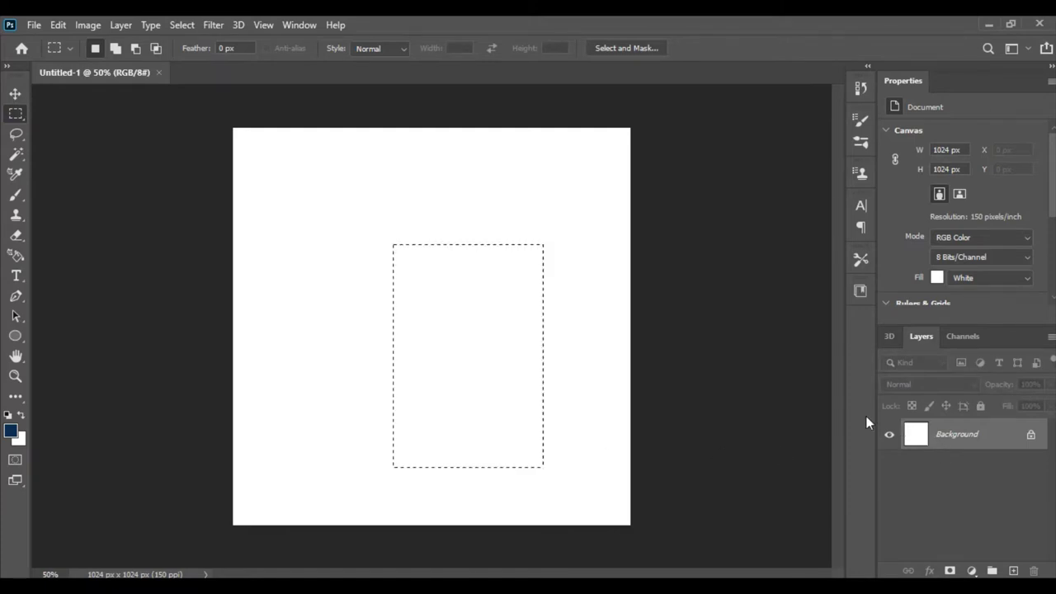
key("ctrl+d")
Draw a tall navy 372 × 578 px rounded rectangle and nudge it up-right.
left_click(14, 336)
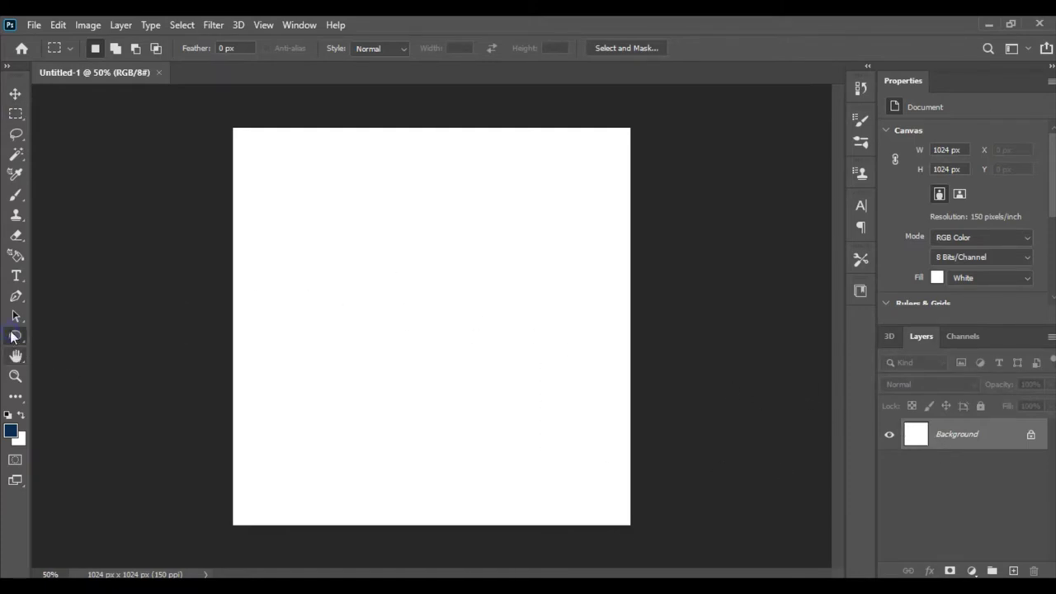
right_click(15, 336)
left_click(80, 353)
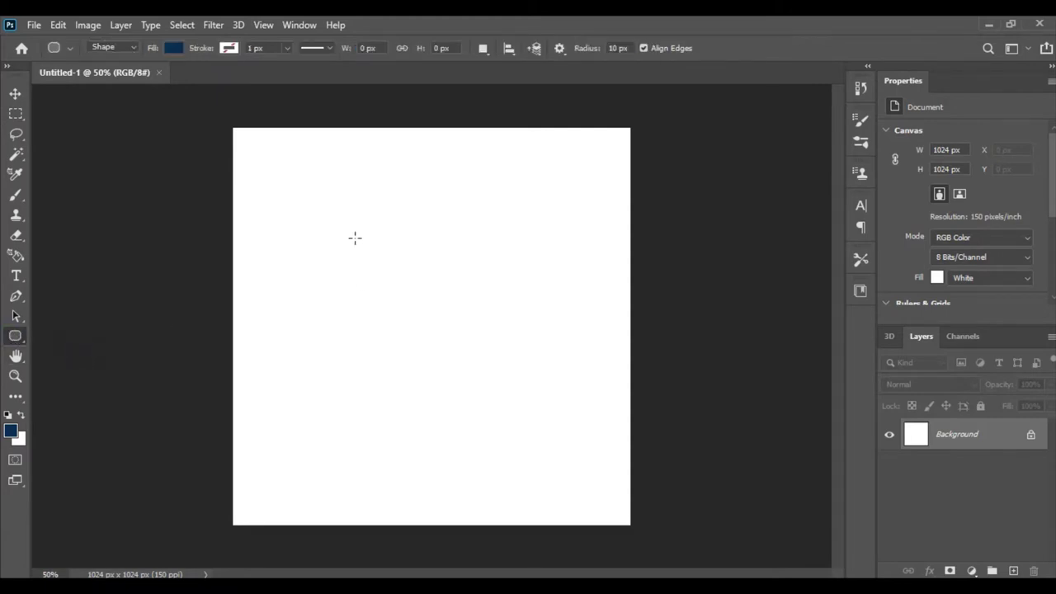
left_click_drag(355, 237, 505, 454)
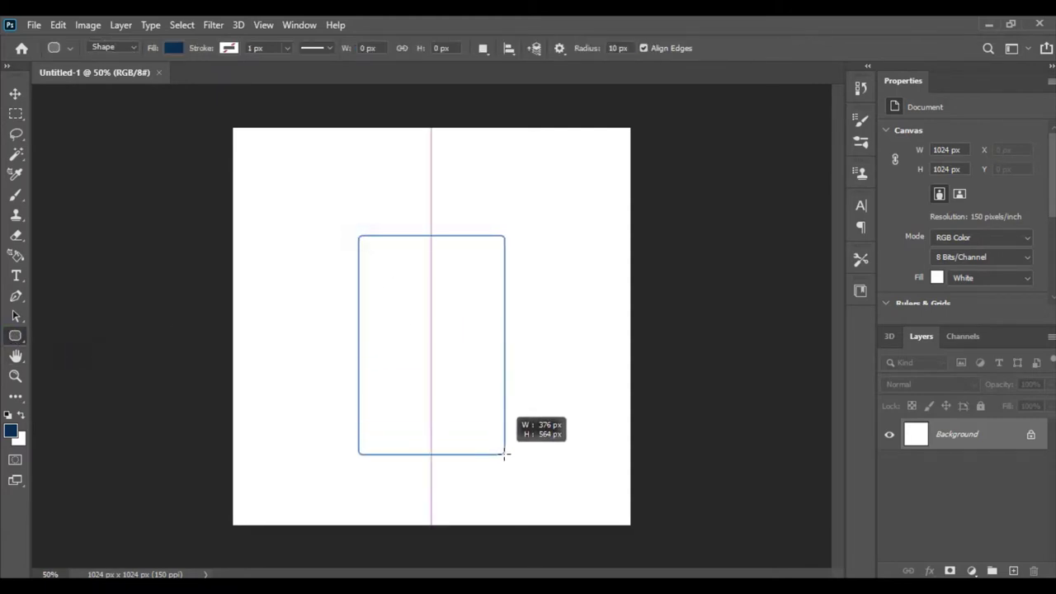
left_click_drag(505, 453, 502, 459)
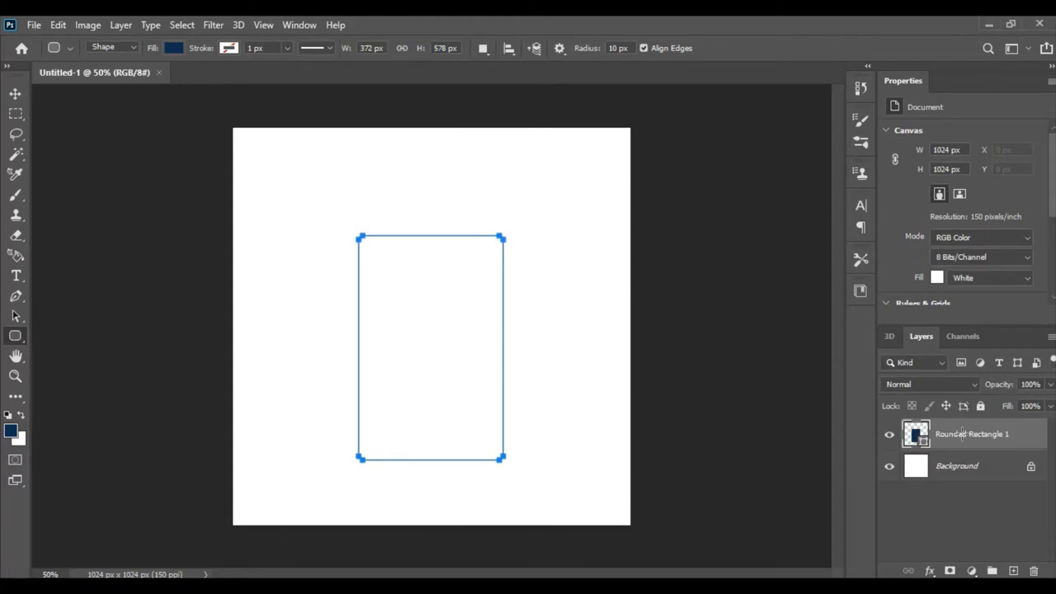
key("v")
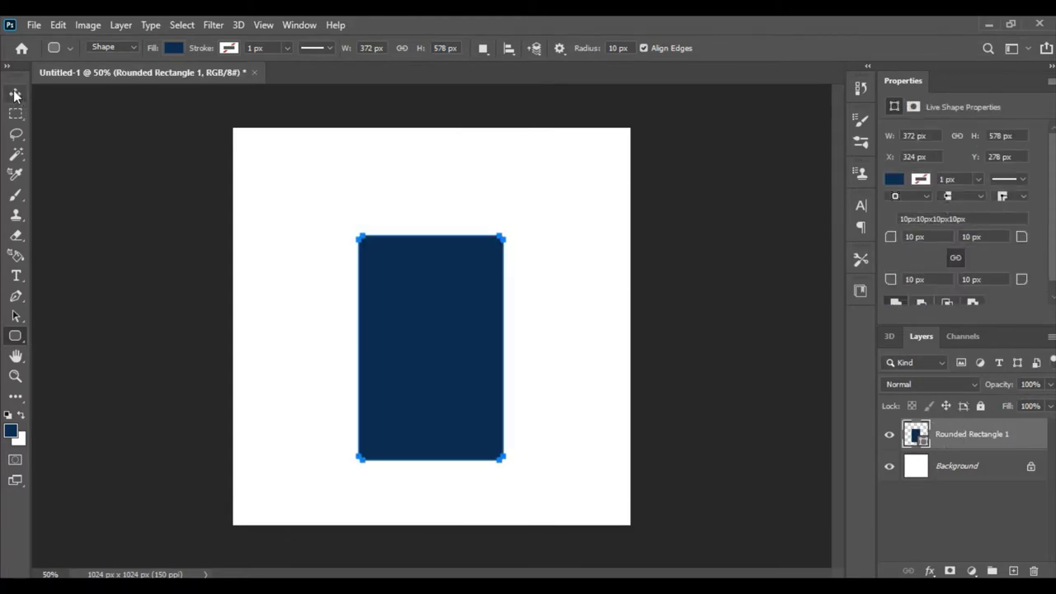
left_click_drag(446, 312, 471, 291)
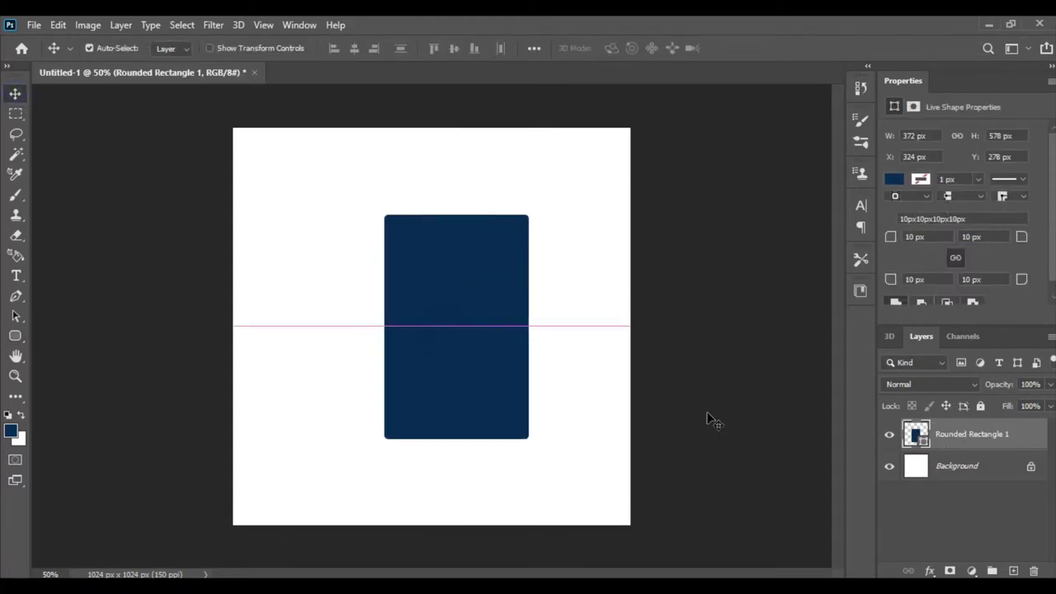
Change the tall rectangle's fill to light grey #f1f1f1 and shift it slightly left.
double_click(922, 438)
type("eeeeee")
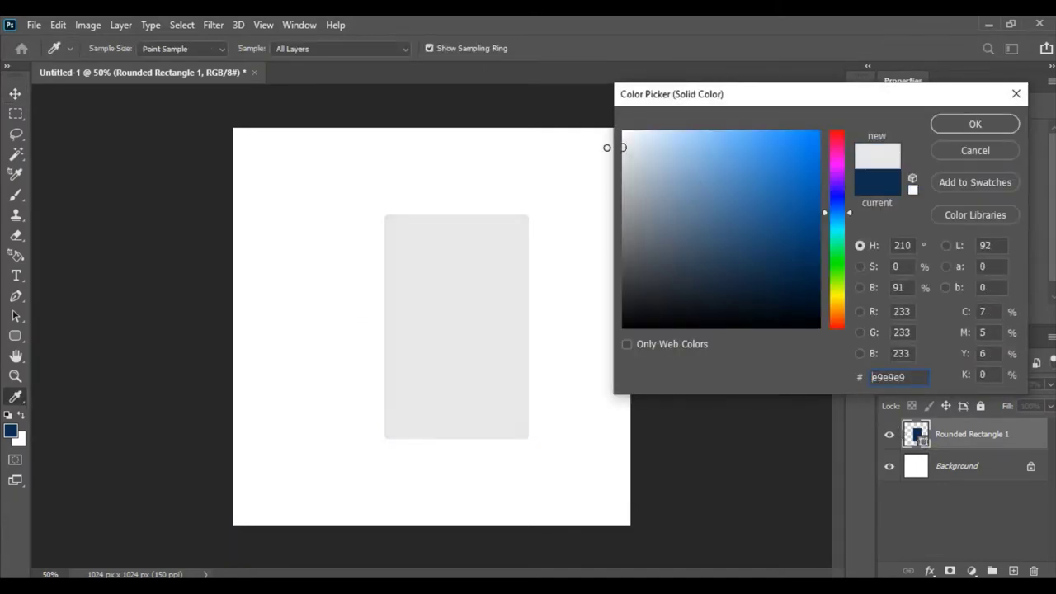
type("f1f1f1")
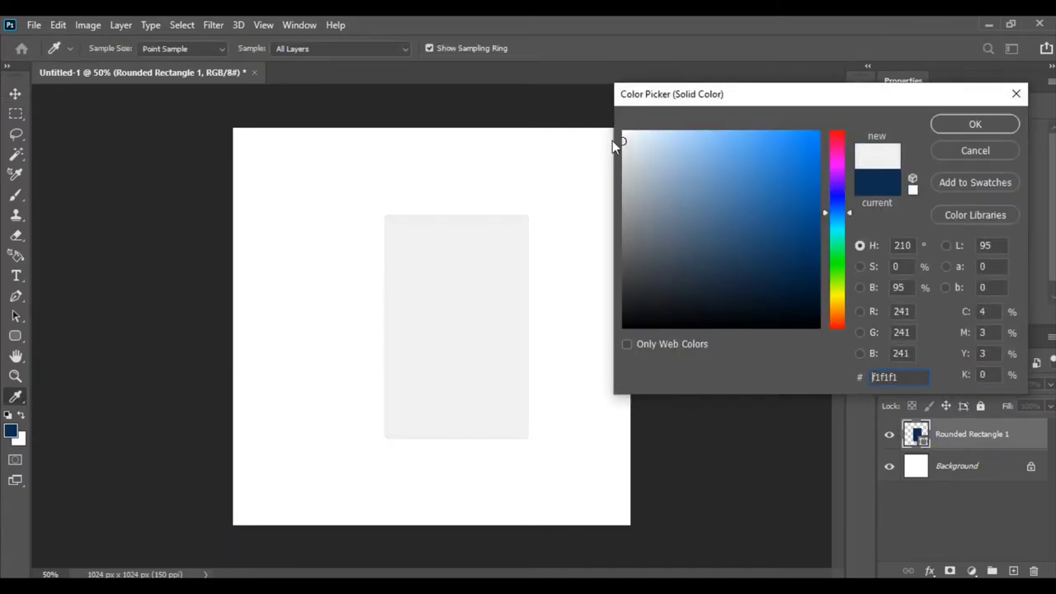
left_click(975, 123)
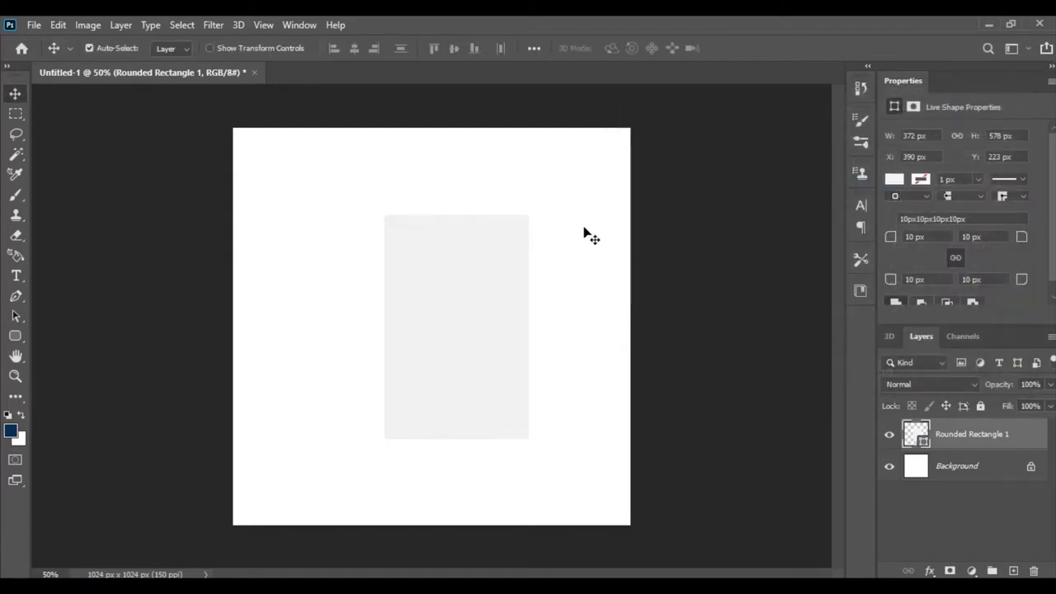
left_click_drag(479, 292, 466, 289)
left_click(942, 389)
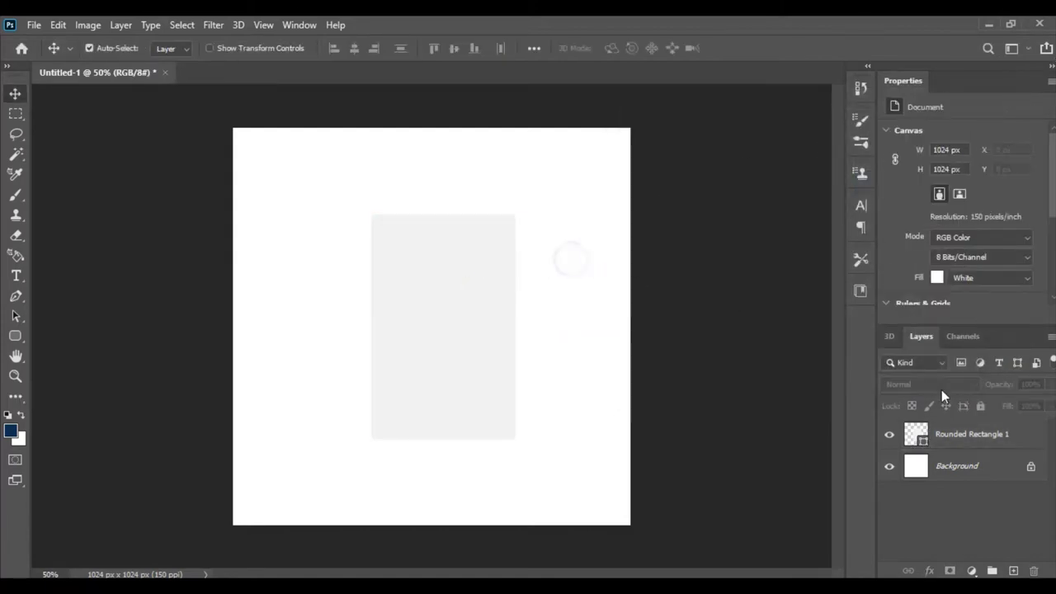
Add a 114 × 58 px navy rounded rectangle near the base's top left, layered above it.
left_click(958, 473)
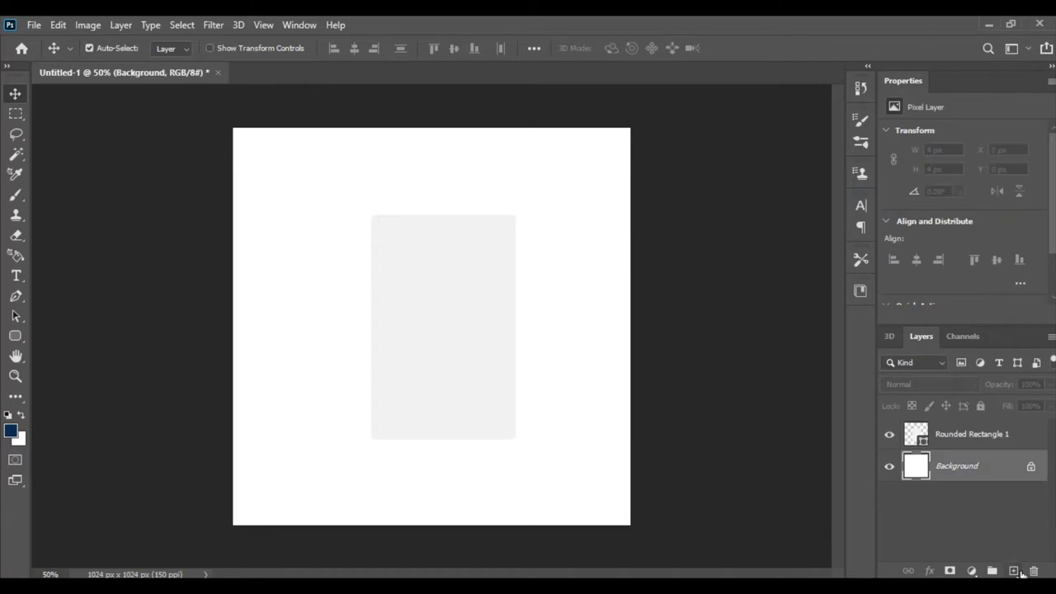
left_click(1014, 571)
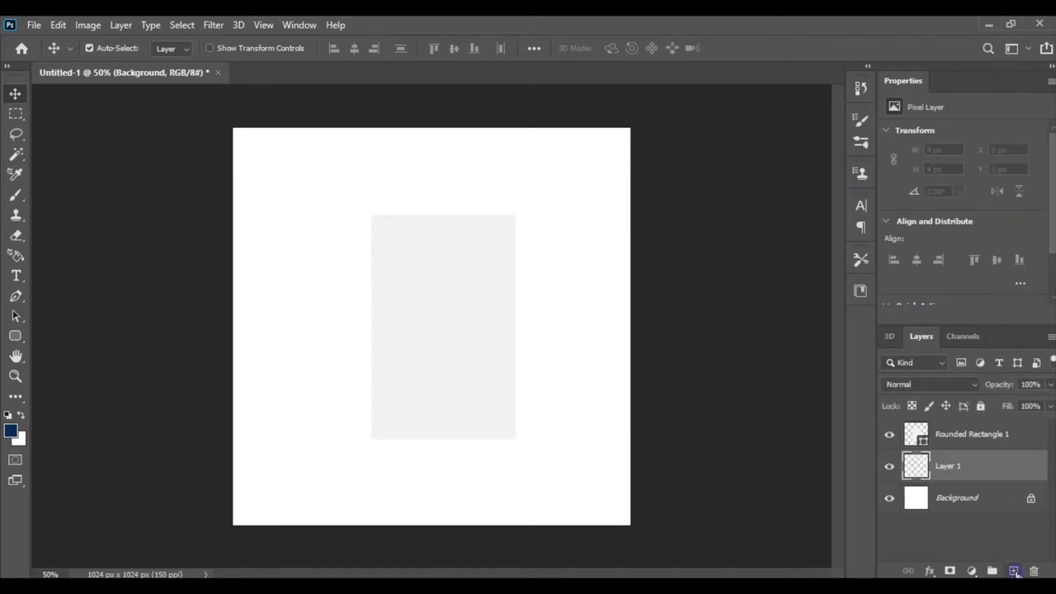
left_click(15, 336)
scroll(399, 240, "up", 2, "alt")
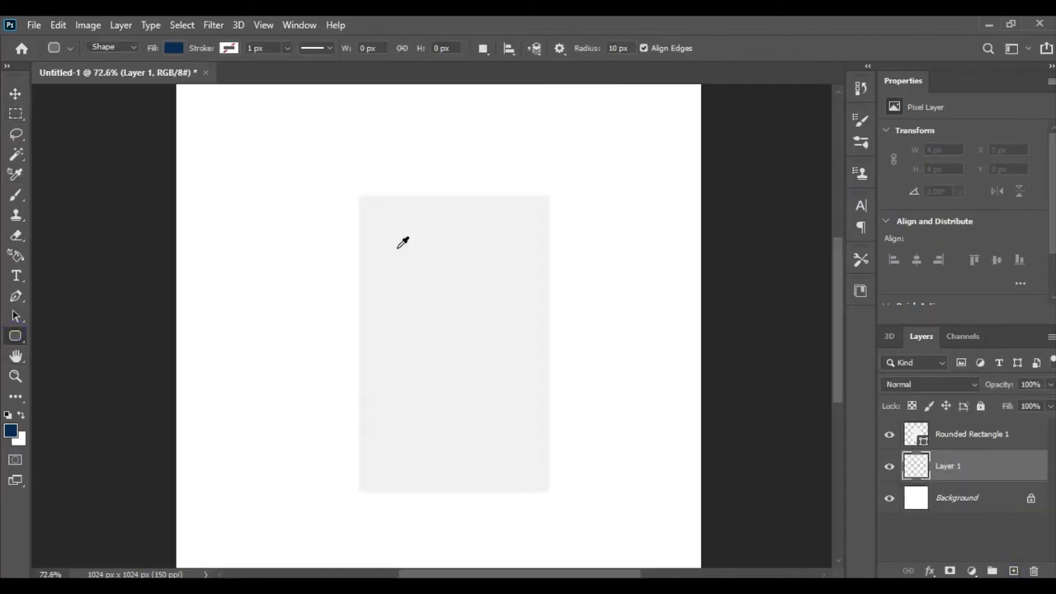
scroll(402, 243, "up", 1, "alt")
left_click_drag(383, 229, 461, 268)
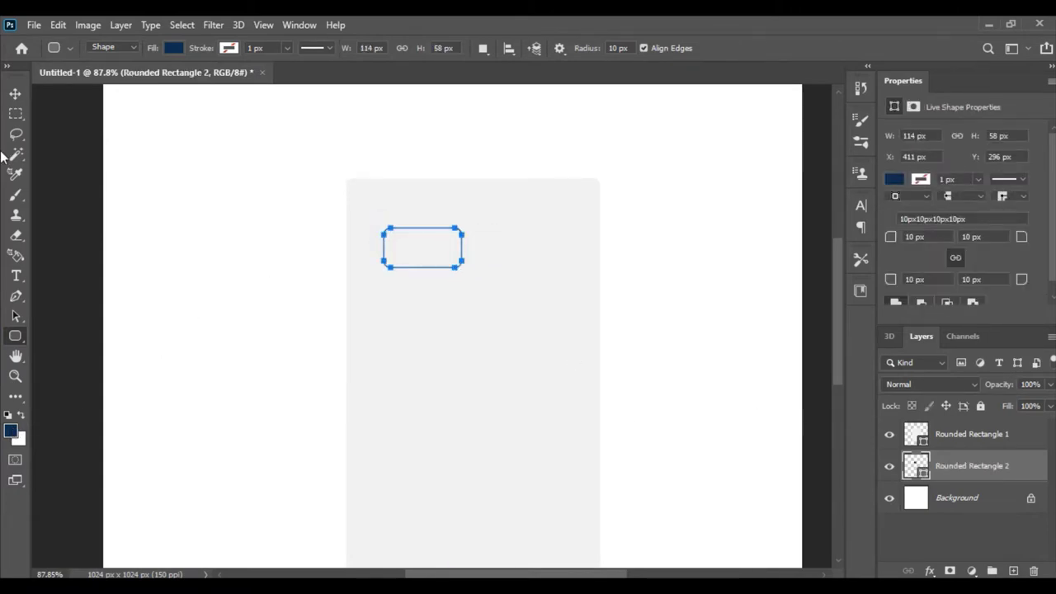
left_click(14, 93)
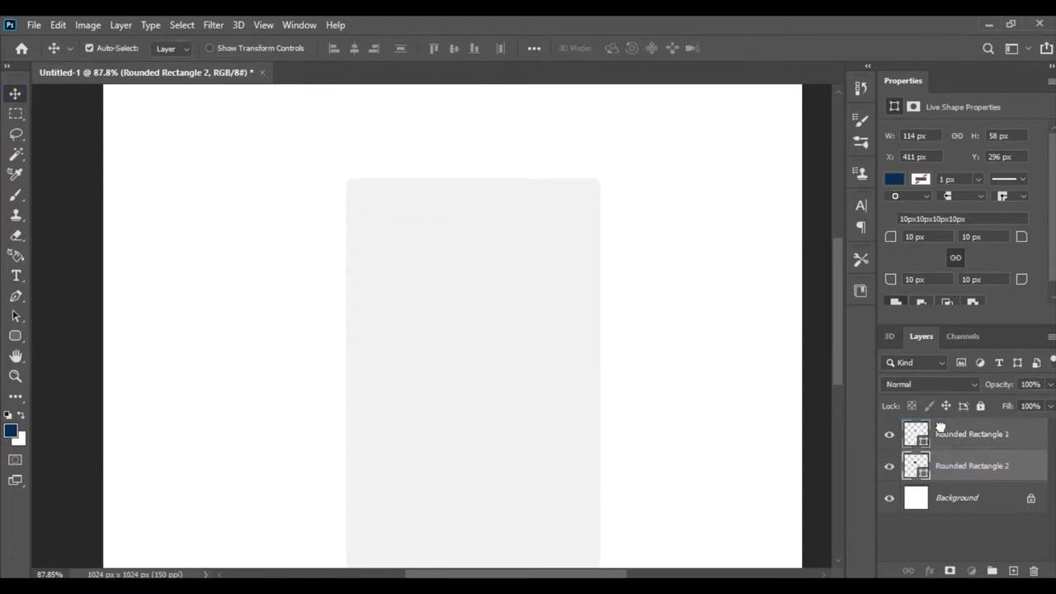
left_click_drag(941, 425, 941, 427)
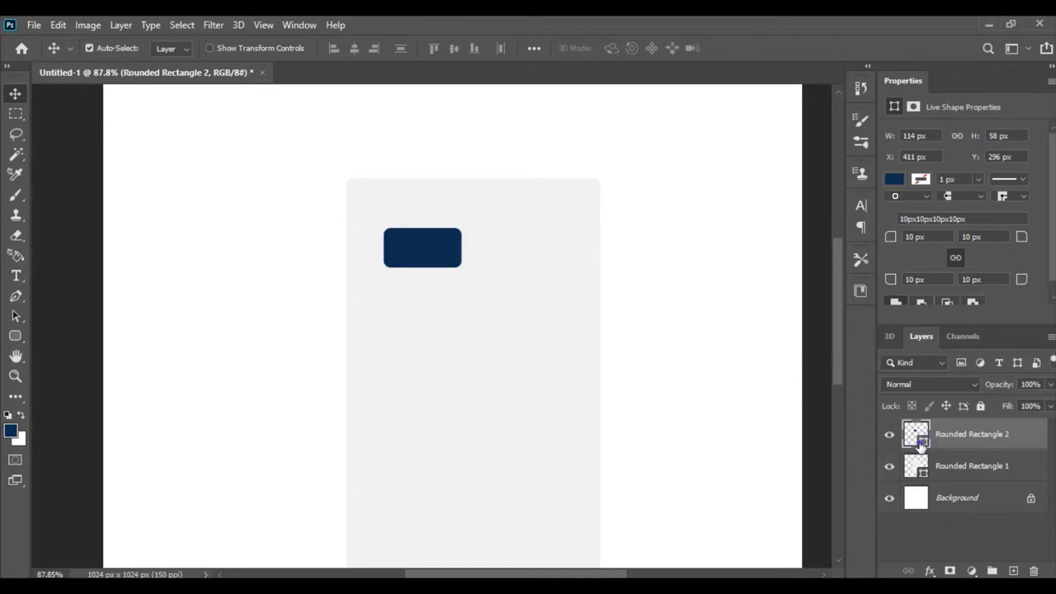
Make the small rectangle black and duplicate it into two columns of five, 37 px apart.
double_click(921, 442)
left_click_drag(660, 278, 644, 328)
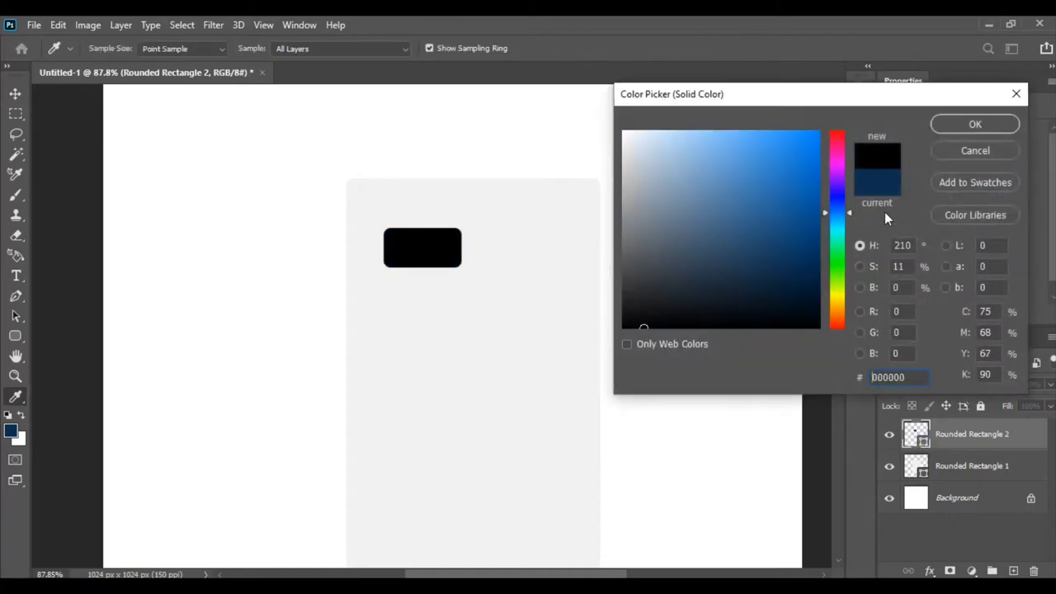
left_click(937, 128)
key("v")
mouse_move(421, 250)
left_mouse_down("alt")
mouse_move(526, 248)
mouse_move(515, 249)
mouse_move(531, 378)
mouse_move(521, 419)
mouse_move(533, 413)
mouse_move(524, 459)
left_mouse_up("alt")
left_click(448, 243, "shift")
scroll(543, 307, "down", 2, "alt")
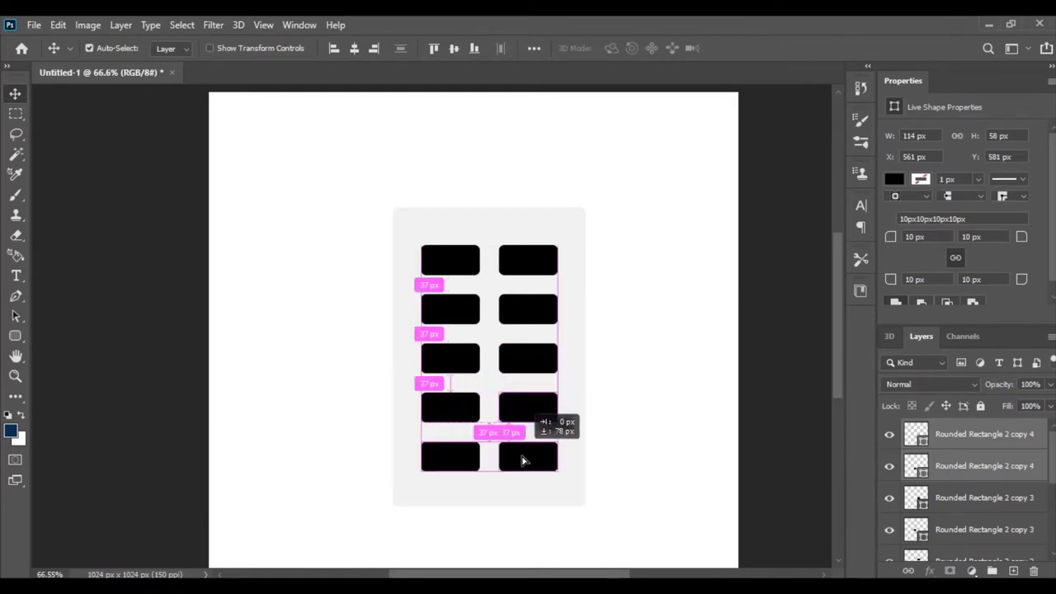
Shorten the grey base to about 93% height, roughly 539 px tall.
left_click(648, 383)
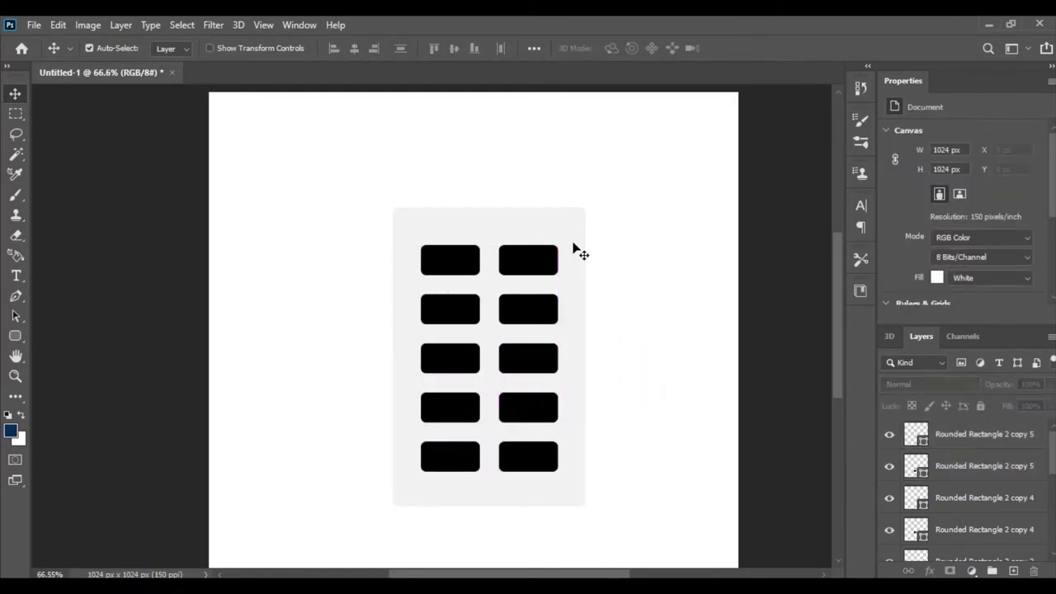
left_click(573, 245)
key("ctrl+t")
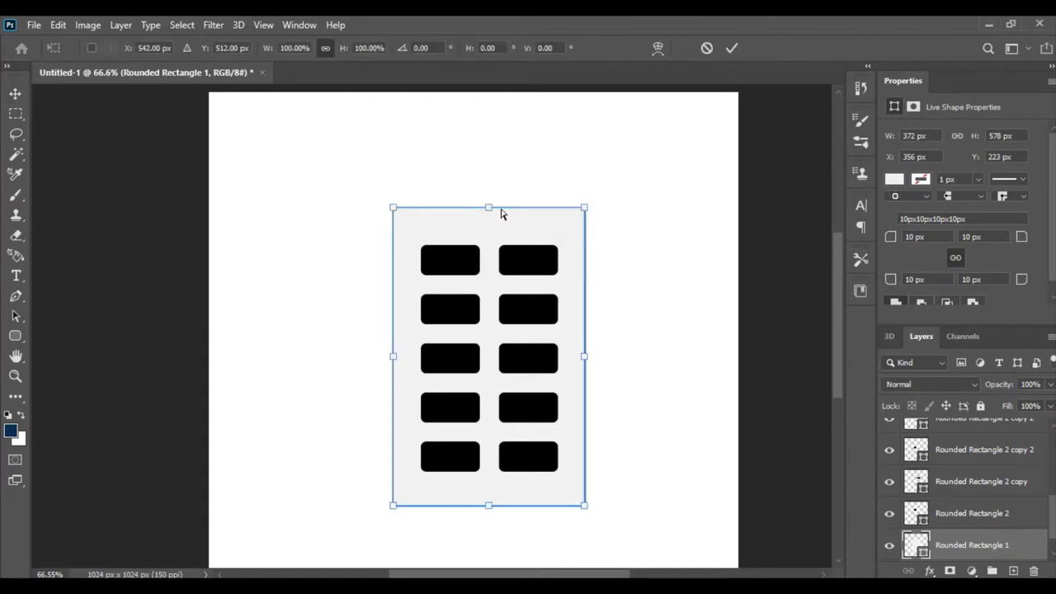
left_click_drag(487, 205, 487, 215, "alt")
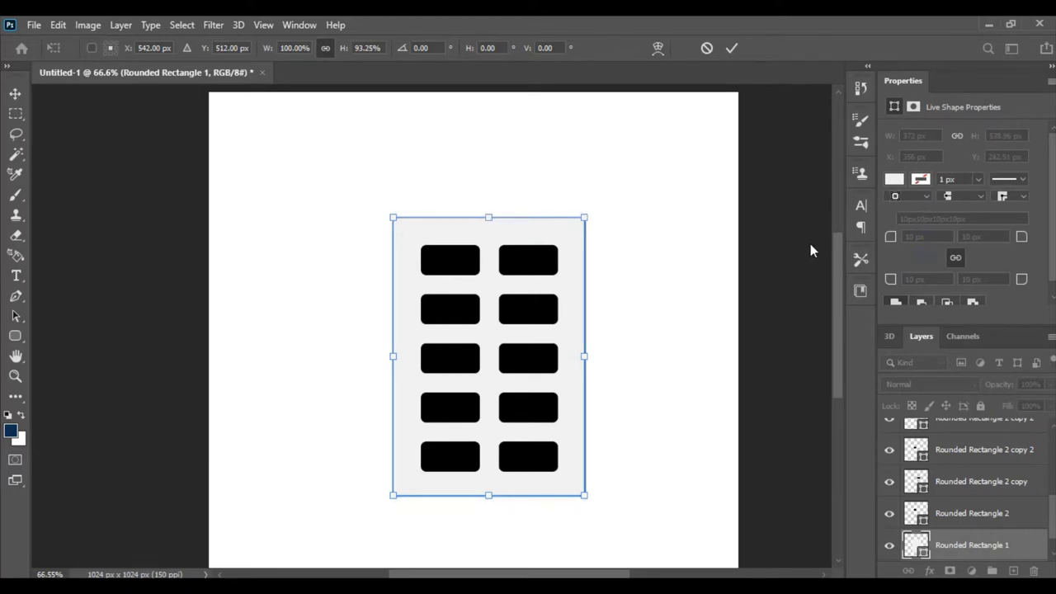
key("Return")
Set the grey base's corner radius to 40 px.
left_click(915, 237)
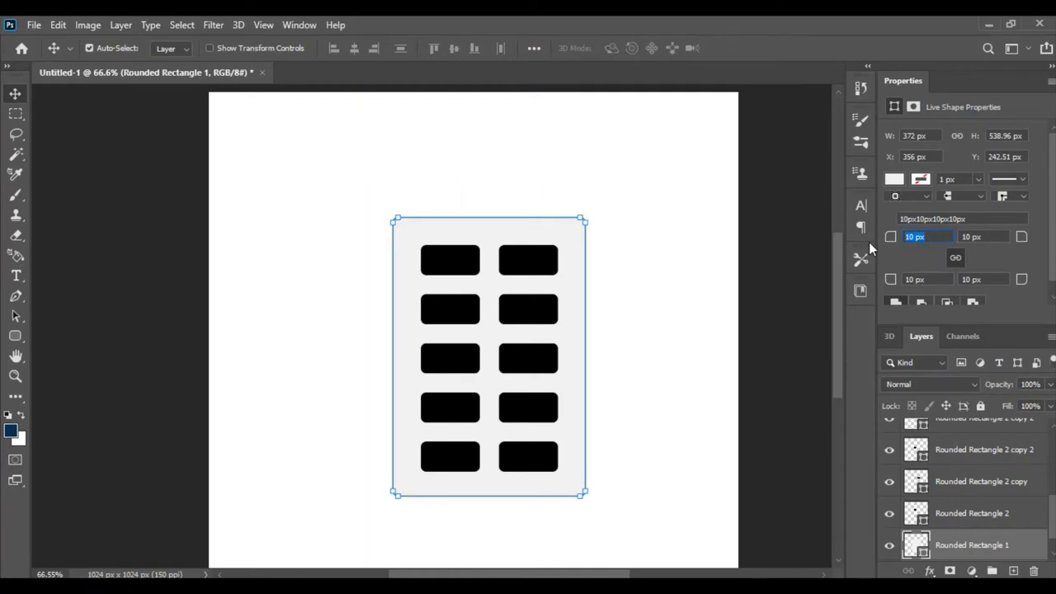
type("40")
key("Return")
key("Tab")
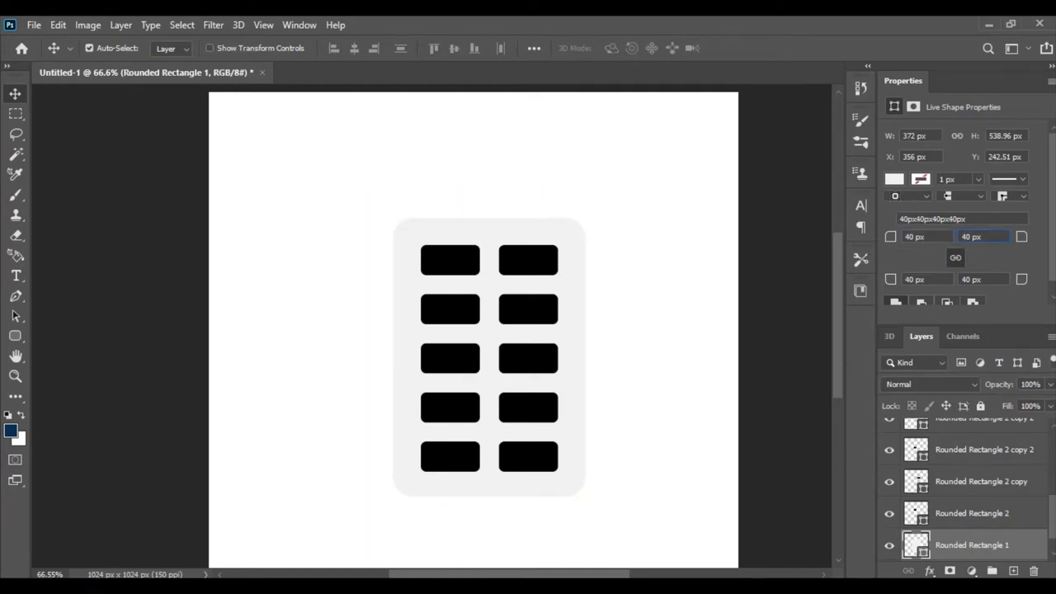
Select all ten black rectangle layers and give them a 29 px corner radius.
left_click(726, 240)
left_click(536, 264)
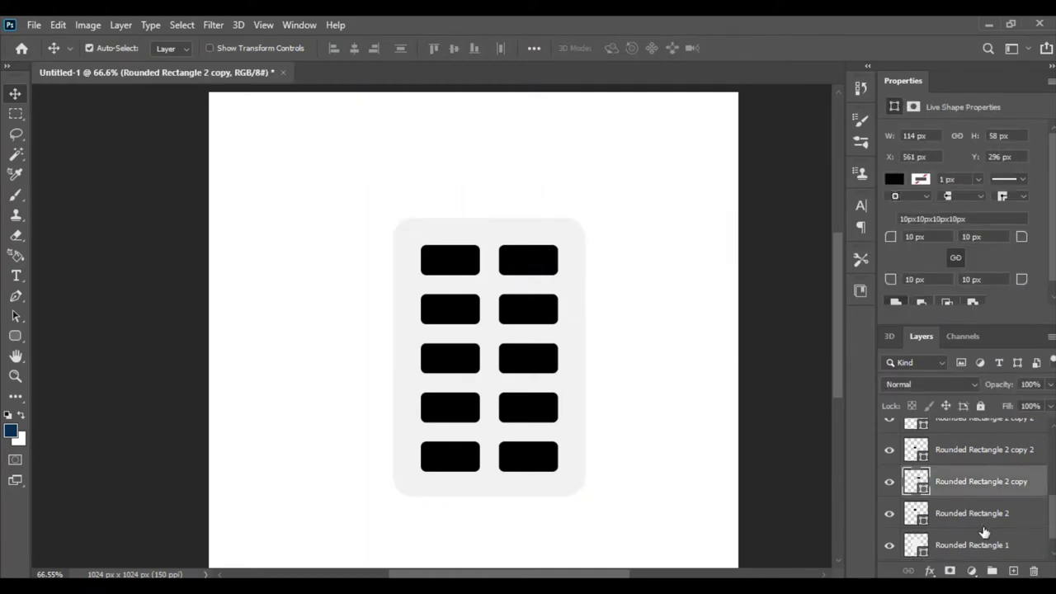
scroll(978, 487, "down", 1)
left_click(965, 481, "shift")
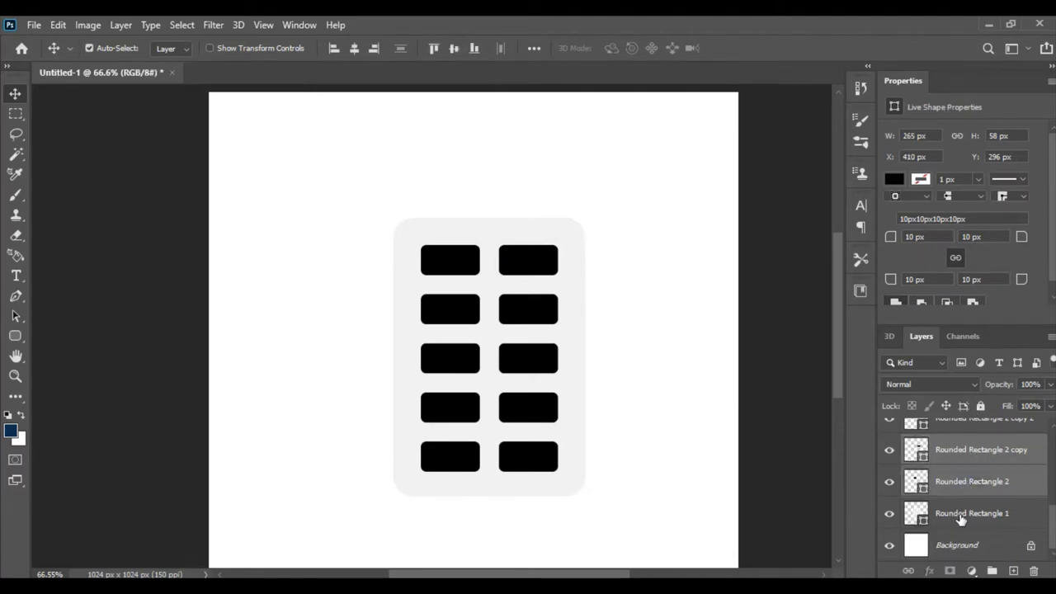
scroll(981, 467, "up", 2, "ctrl")
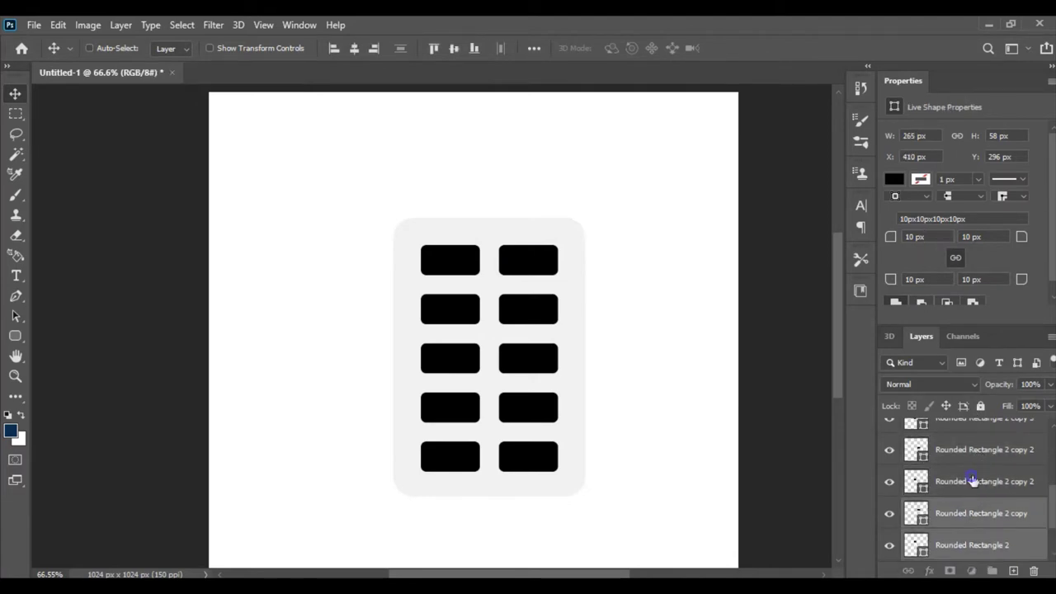
left_click(974, 481, "ctrl")
left_click(983, 450, "ctrl")
scroll(967, 459, "up", 2)
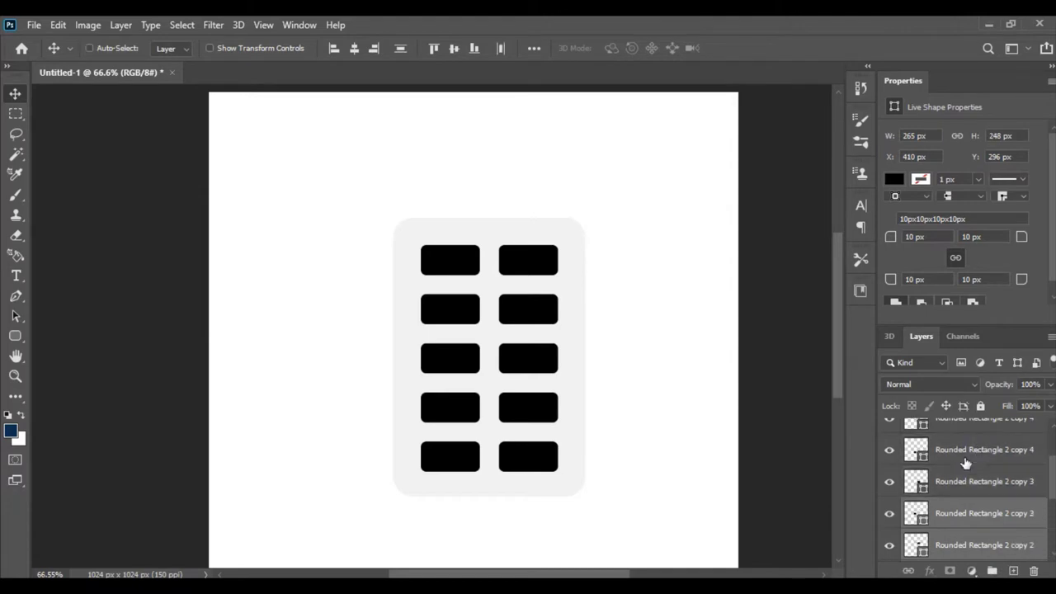
left_click(979, 454, "ctrl")
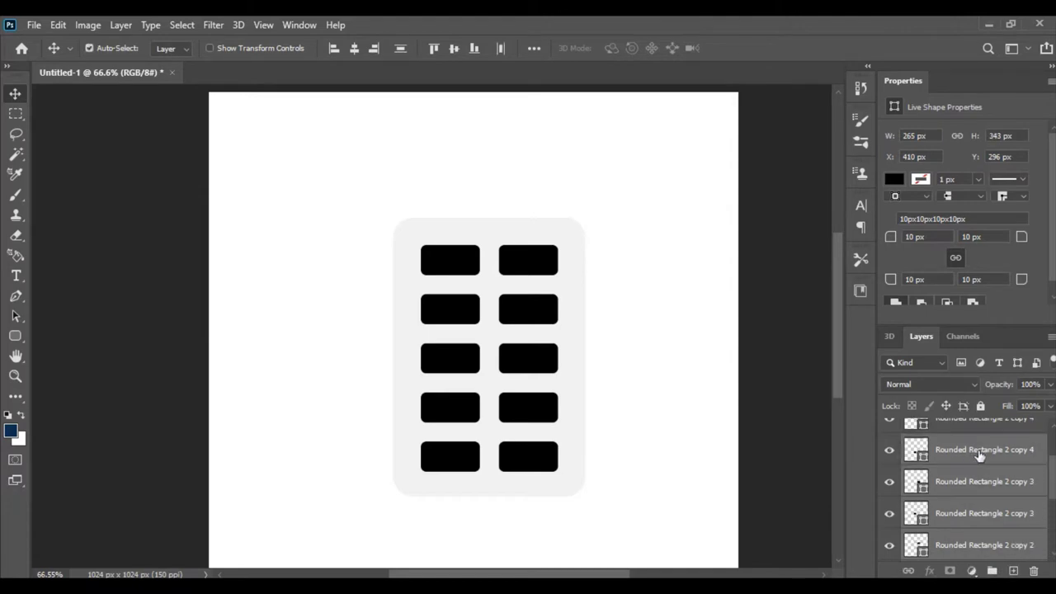
left_click(969, 477, "ctrl")
scroll(977, 477, "up", 2)
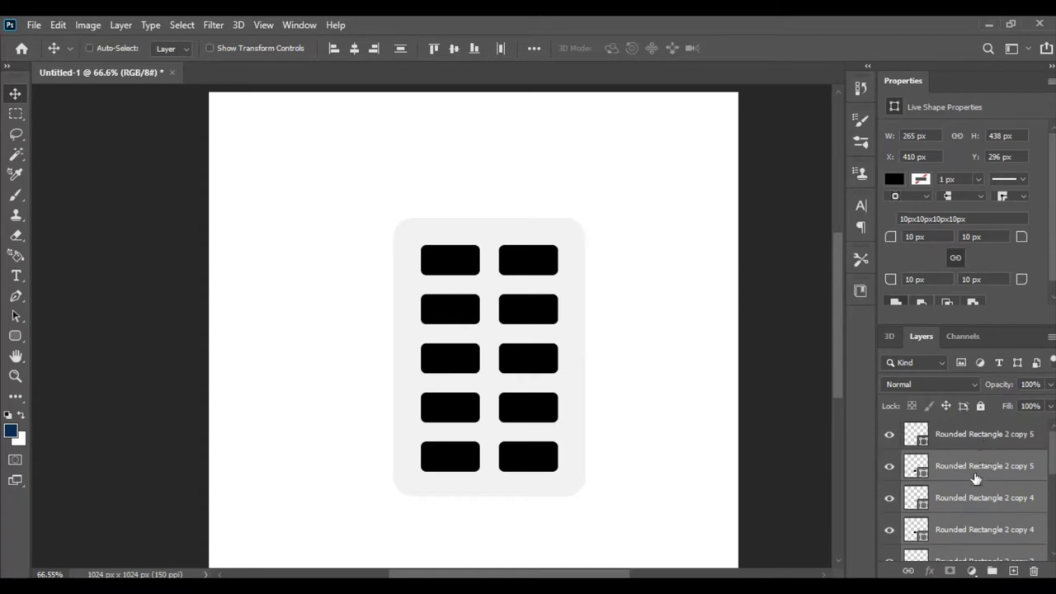
left_click(978, 435, "ctrl")
left_click(916, 237)
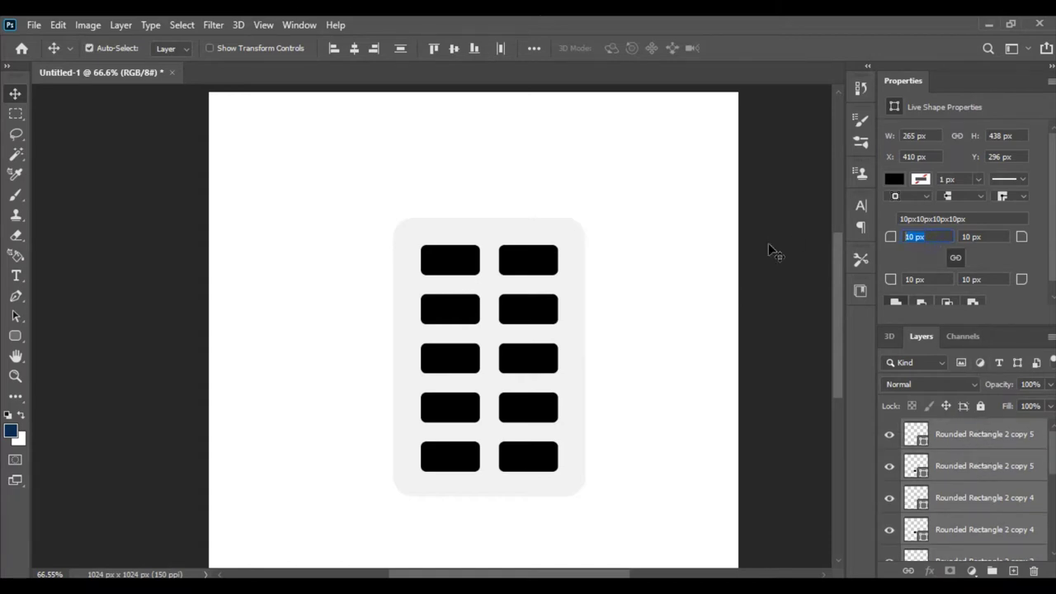
type("29")
key("Return")
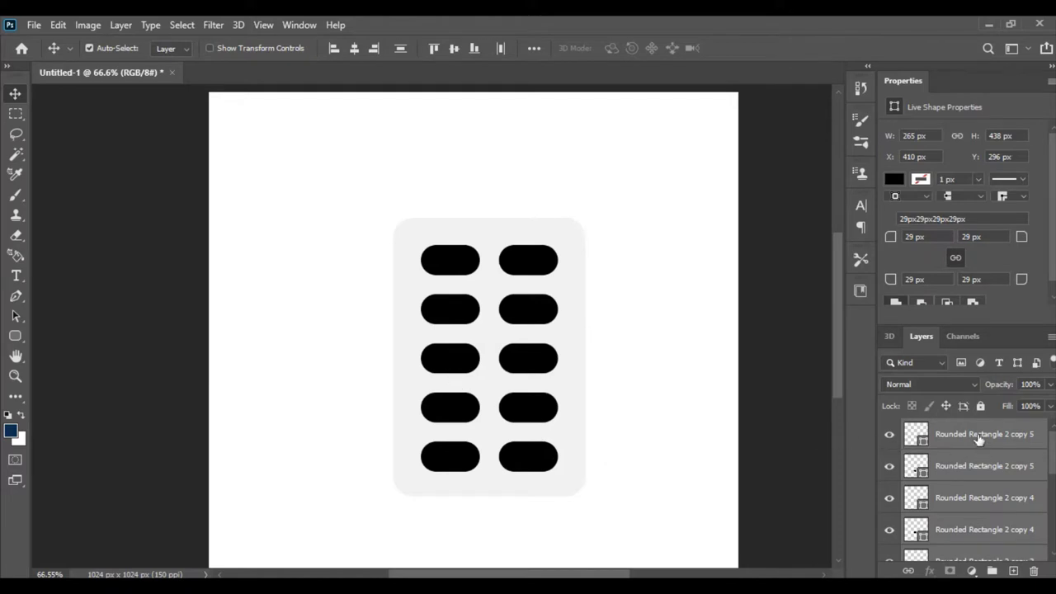
Merge the ten pill shapes into one layer and check it by toggling layer visibility.
right_click(980, 439)
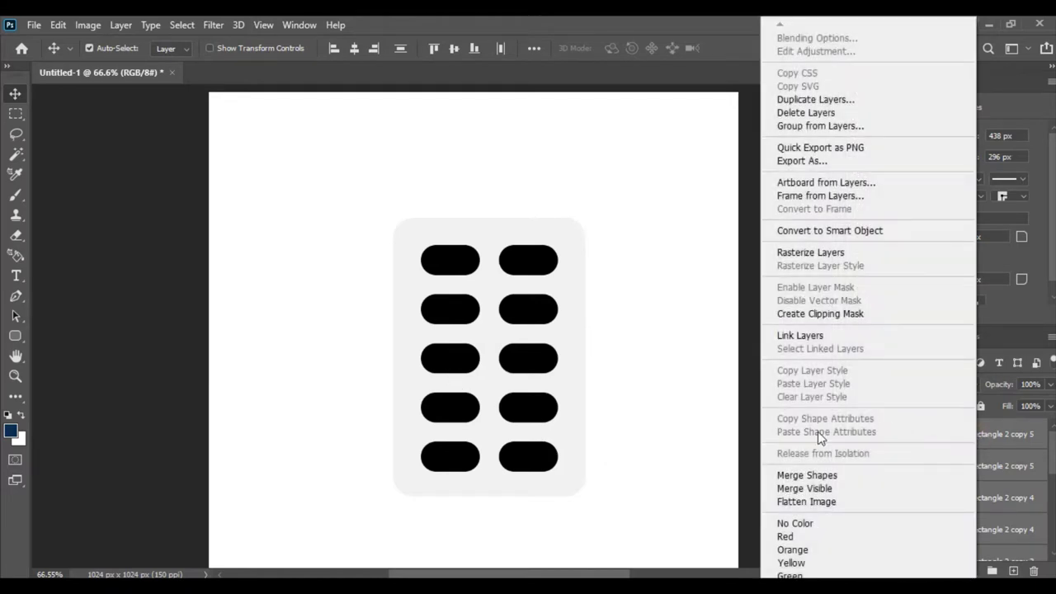
left_click(825, 479)
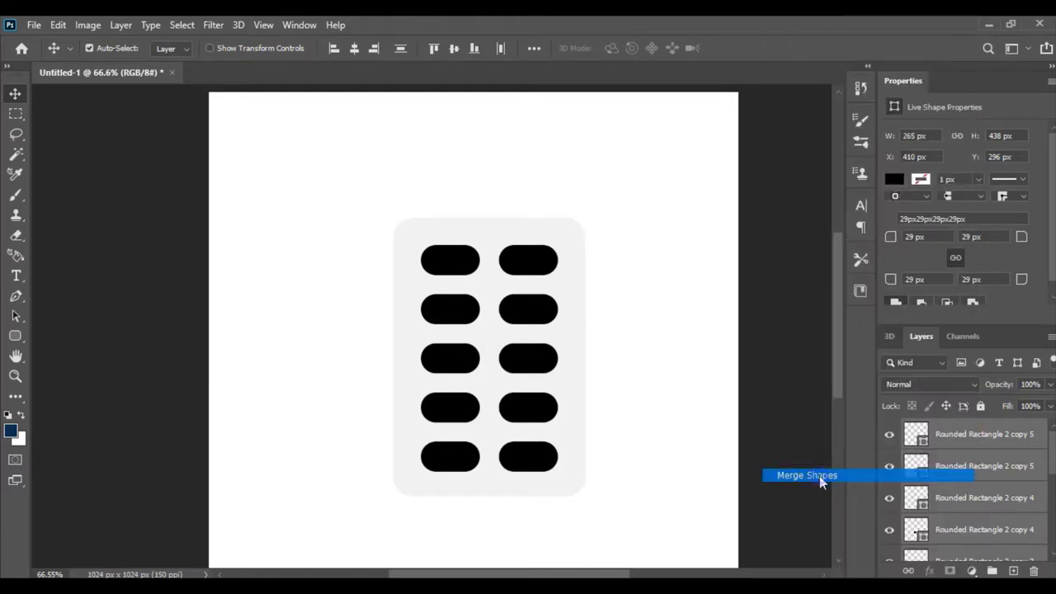
left_click(889, 434)
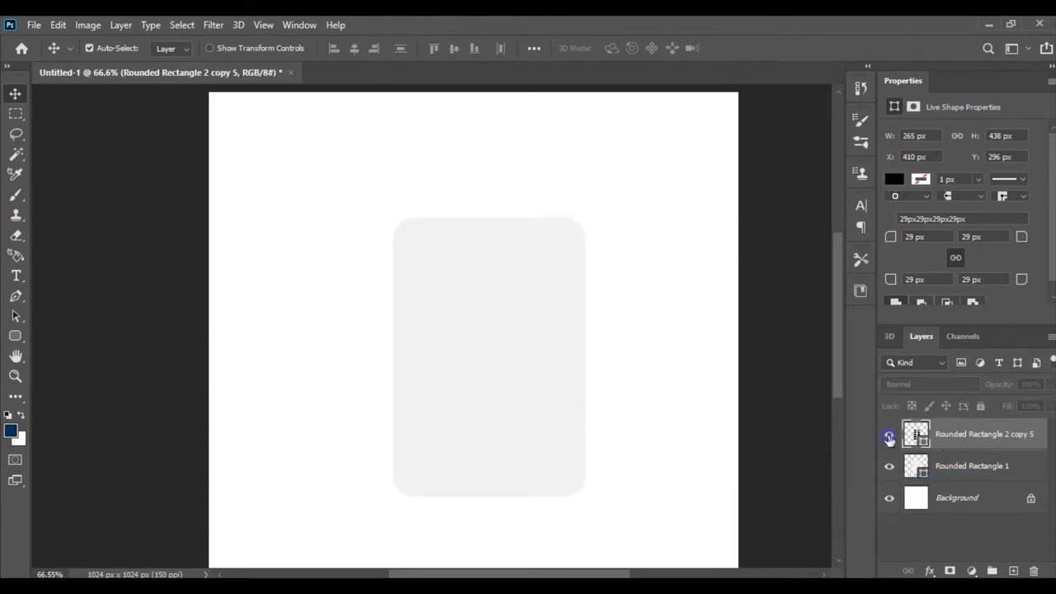
left_click(889, 435)
left_click(889, 467)
left_click(889, 469)
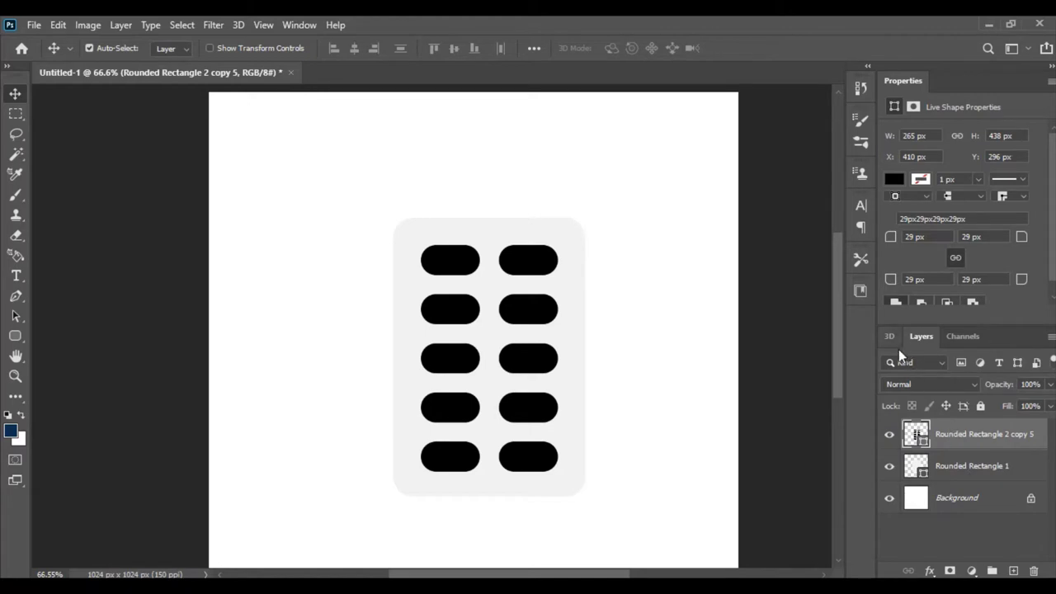
Extrude Rounded Rectangle 1 into a 3D layer with a 1.07 px extrusion depth.
left_click(957, 467)
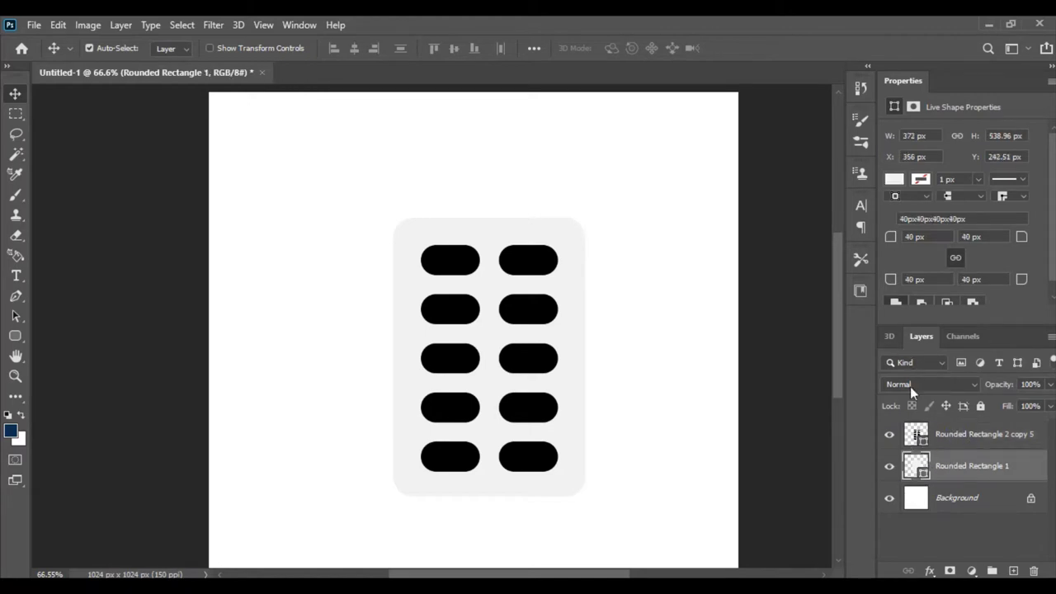
left_click(890, 337)
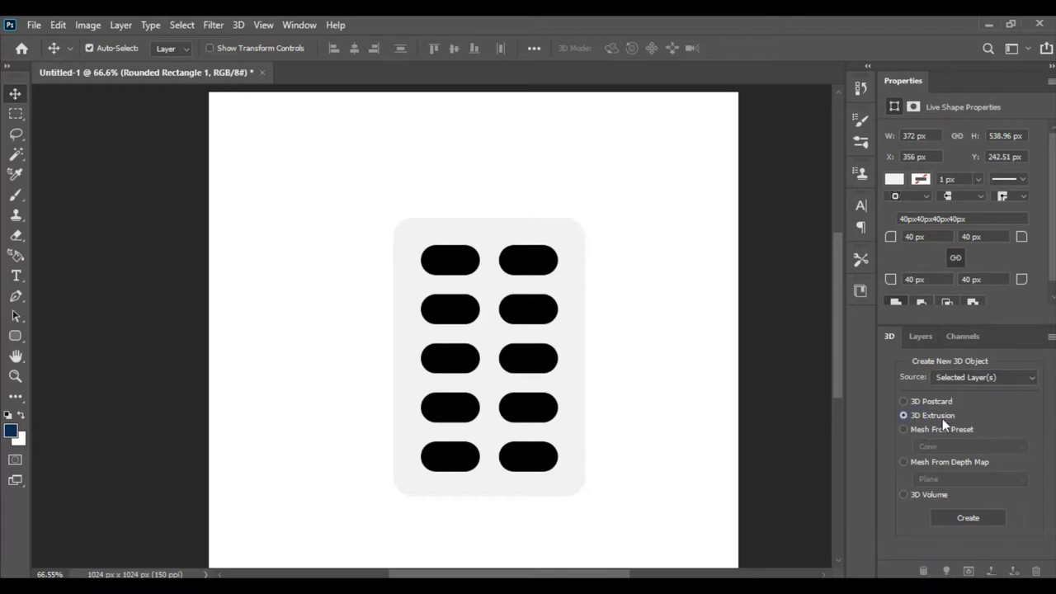
left_click(958, 519)
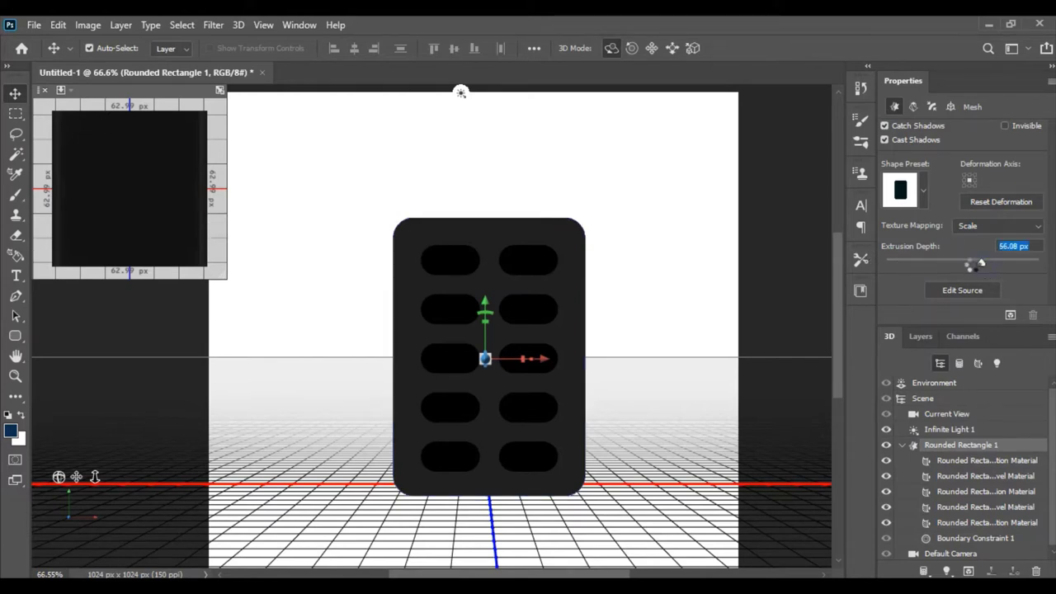
left_click_drag(983, 264, 963, 265)
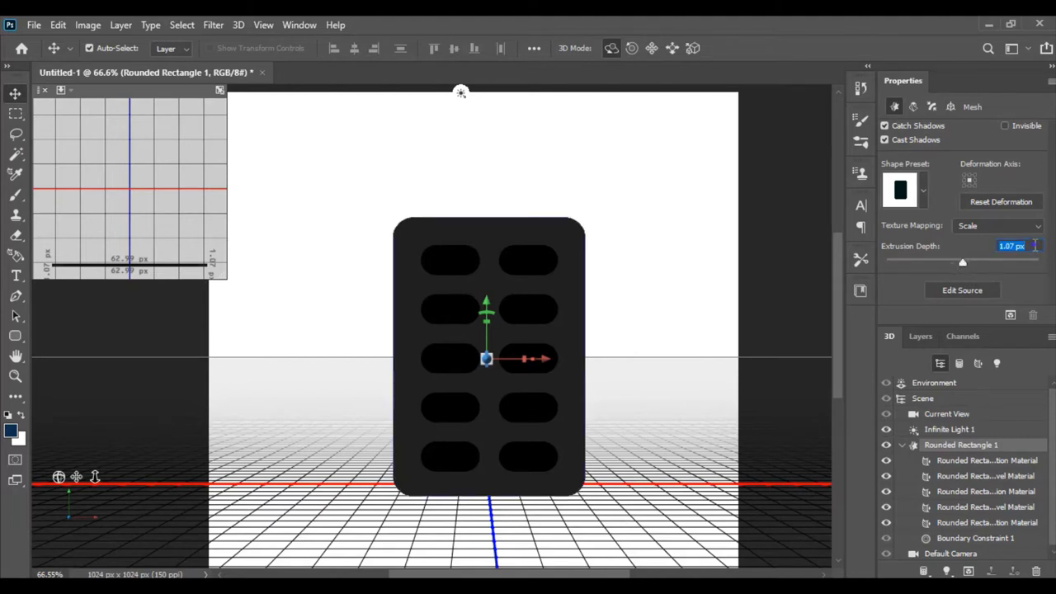
key("Return")
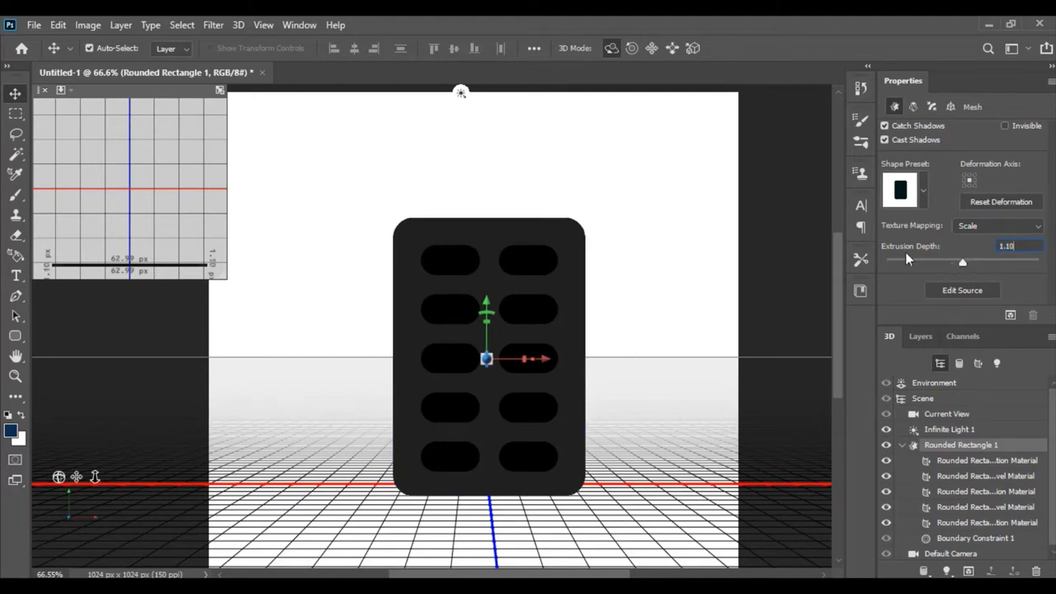
type("1.07")
left_click(705, 213)
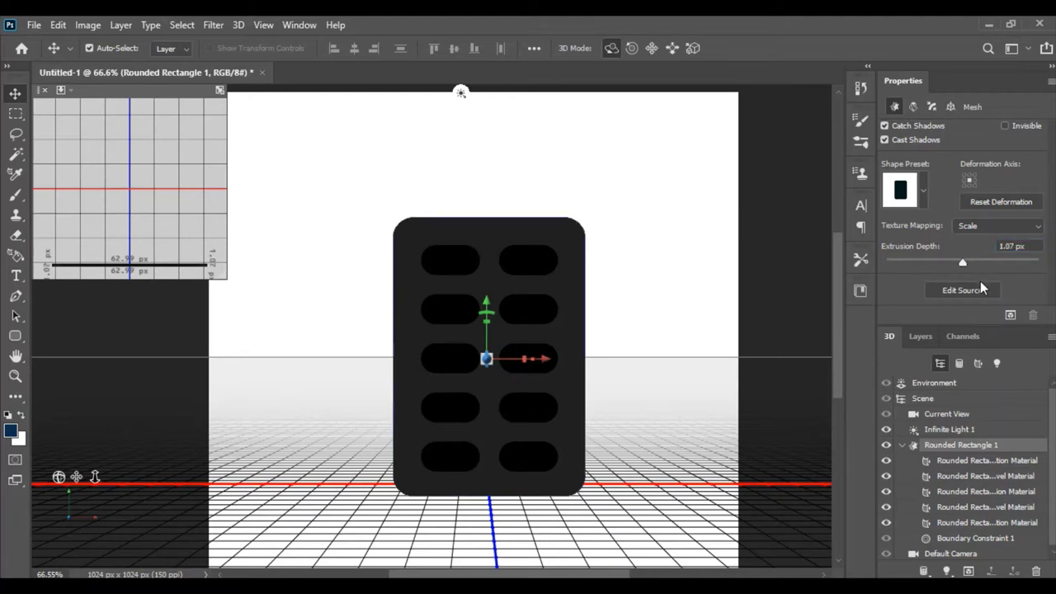
left_click(921, 336)
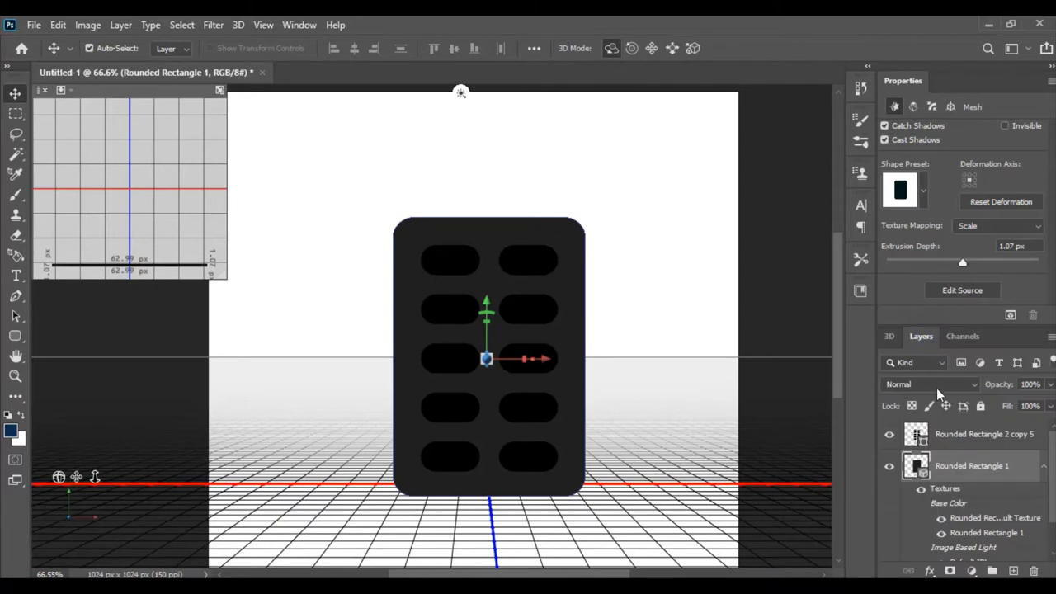
left_click(968, 440)
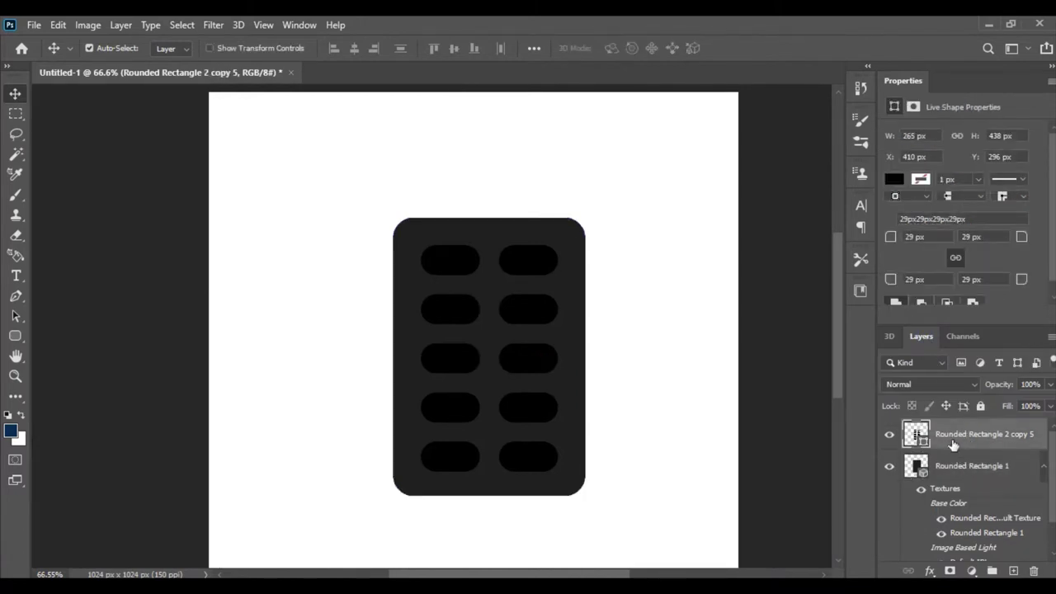
Extrude the merged pills layer into 3D with a depth of about -11.81 px.
left_click(238, 25)
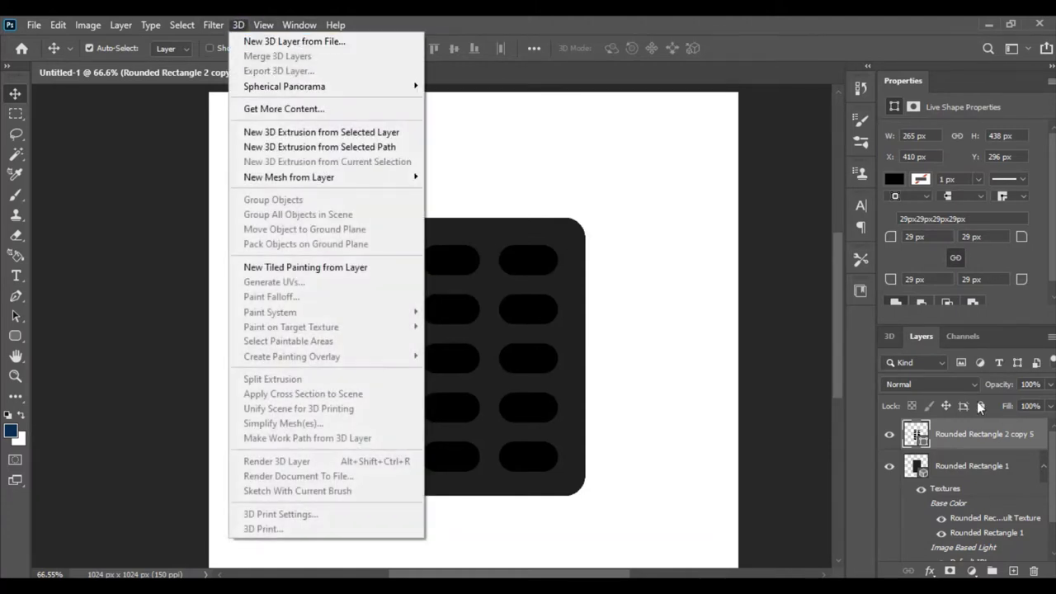
left_click(892, 337)
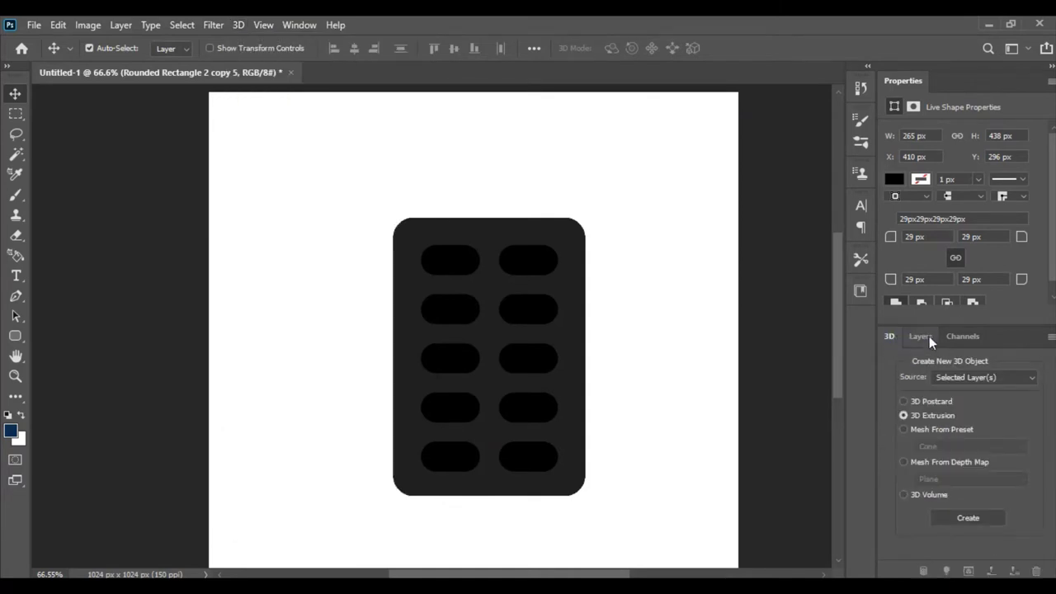
left_click(920, 336)
left_click(890, 336)
left_click(950, 519)
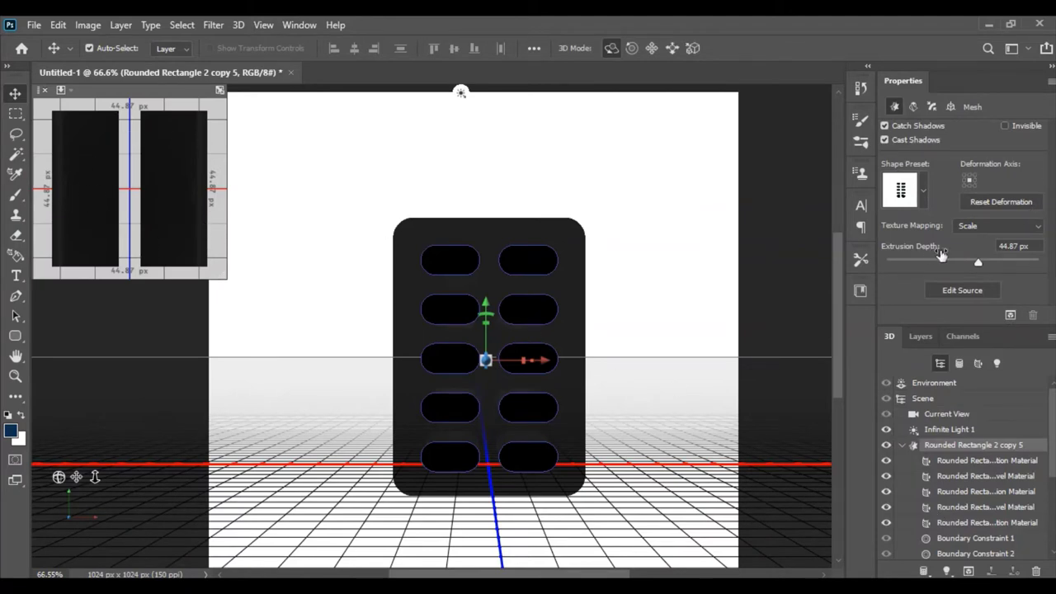
left_click_drag(978, 268, 951, 262)
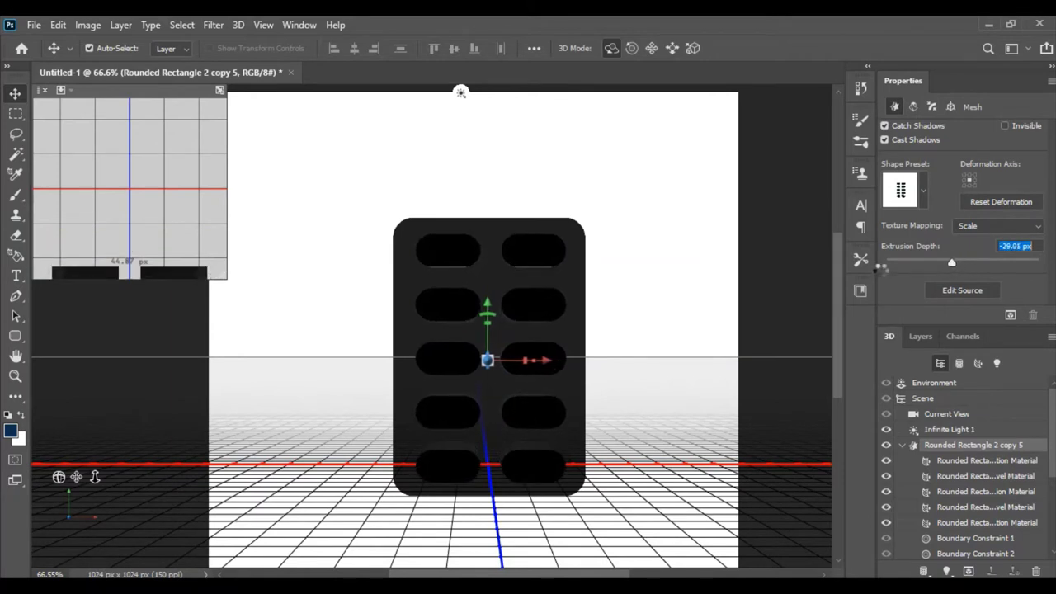
mouse_move(142, 189)
left_mouse_down()
mouse_move(155, 119)
mouse_move(211, 116)
left_mouse_up()
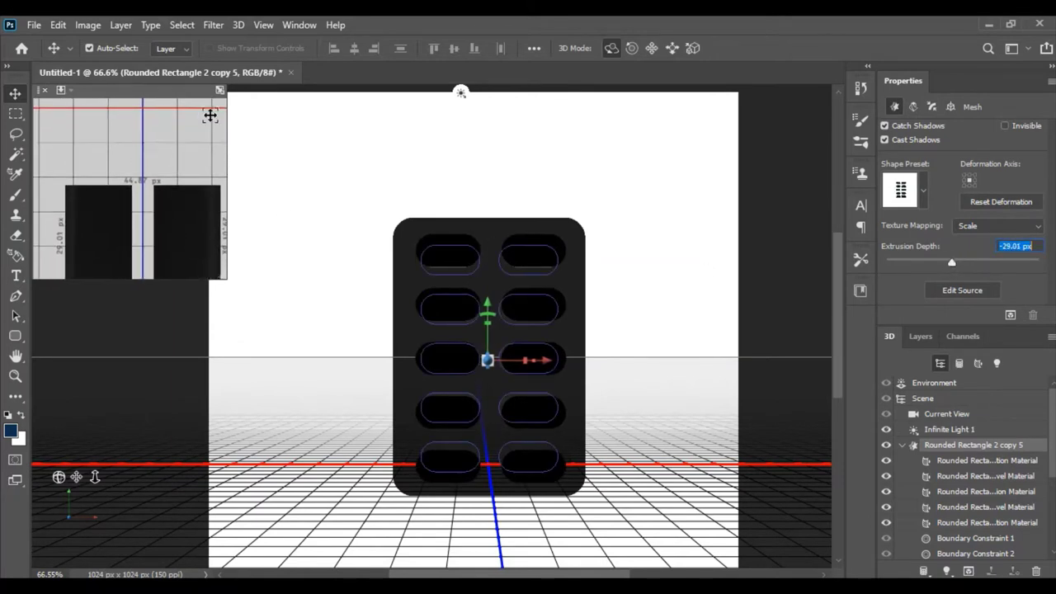
left_click_drag(953, 262, 958, 262)
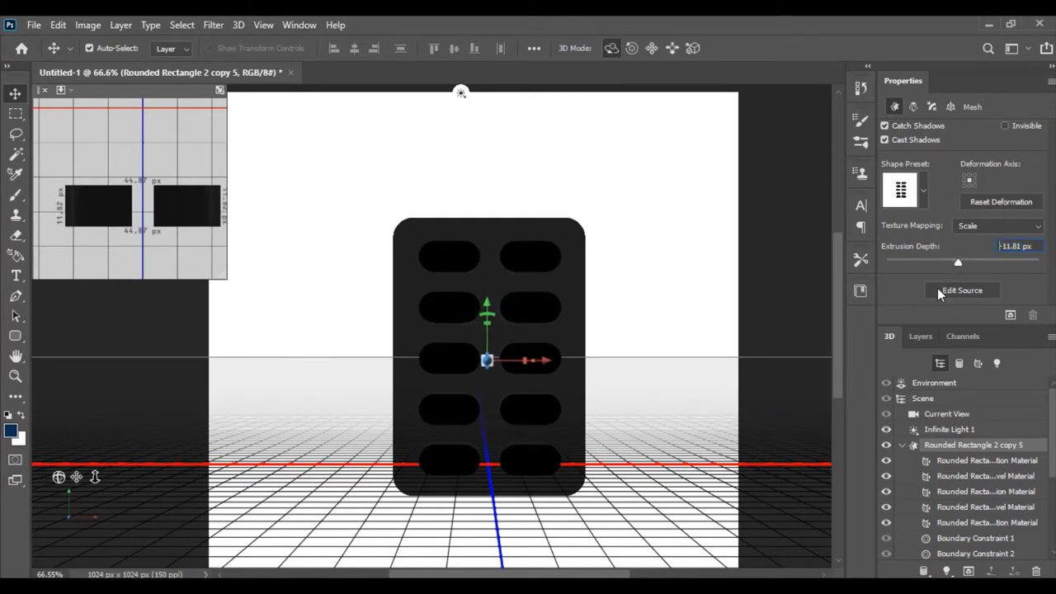
left_click(919, 336)
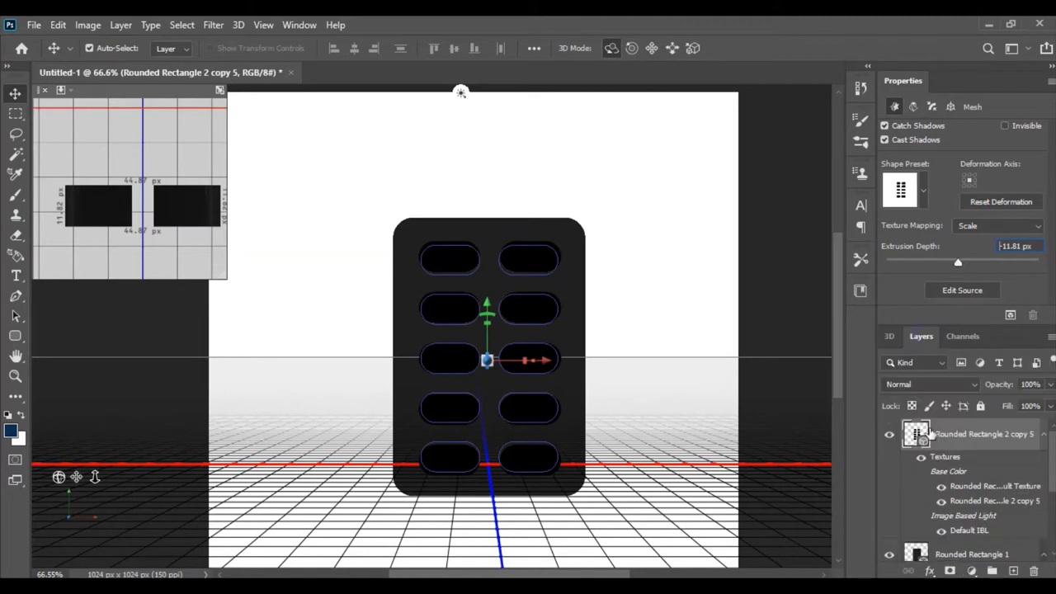
scroll(959, 508, "down", 1)
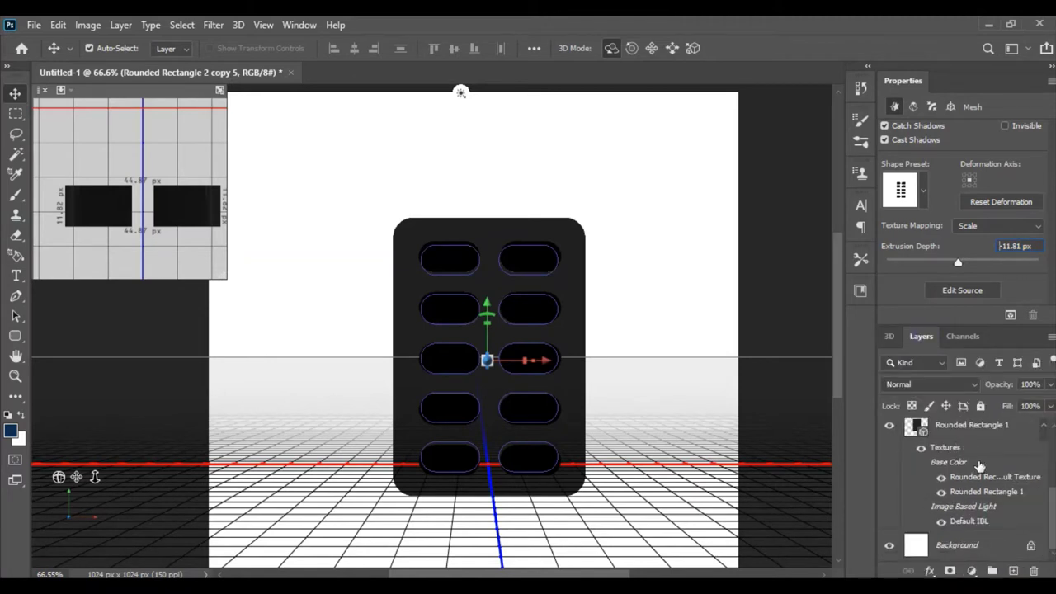
scroll(979, 467, "up", 1)
left_click(963, 435)
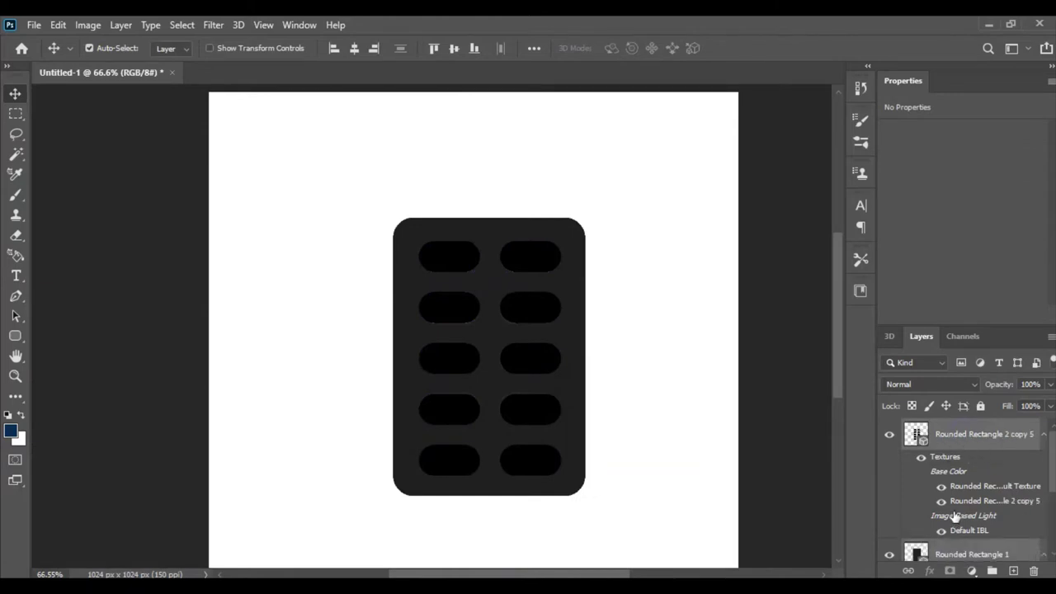
Combine the pills and base into one 3D layer with 3D > Merge 3D Layers.
left_click(236, 26)
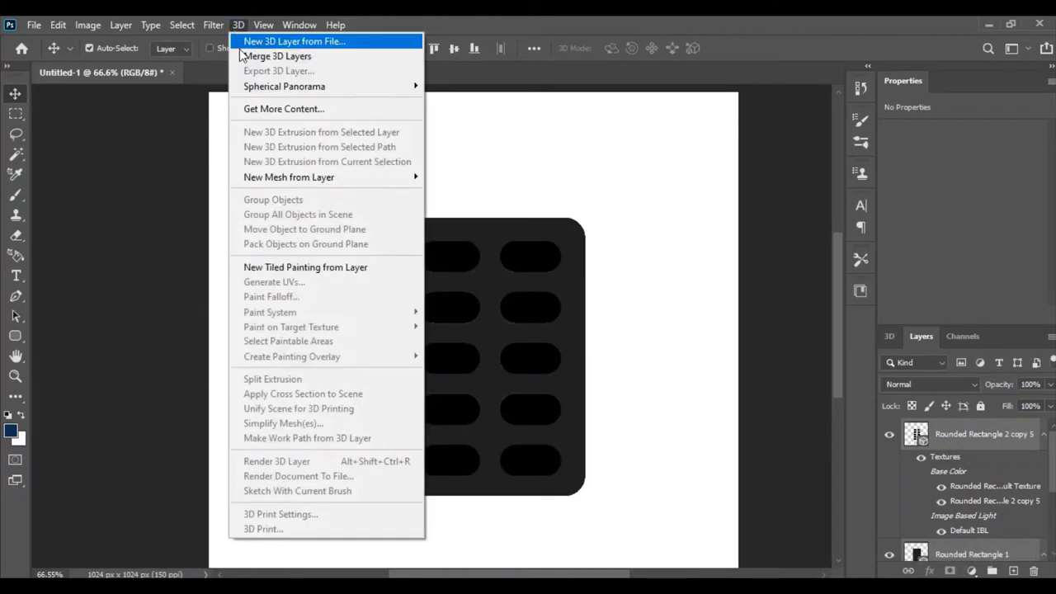
left_click(290, 58)
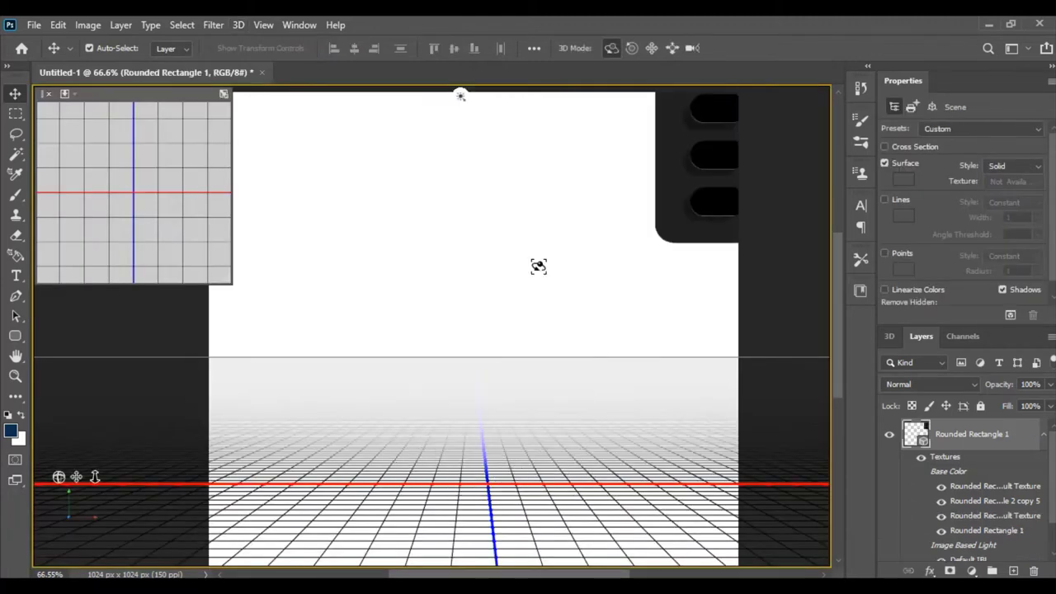
scroll(434, 313, "right", 1)
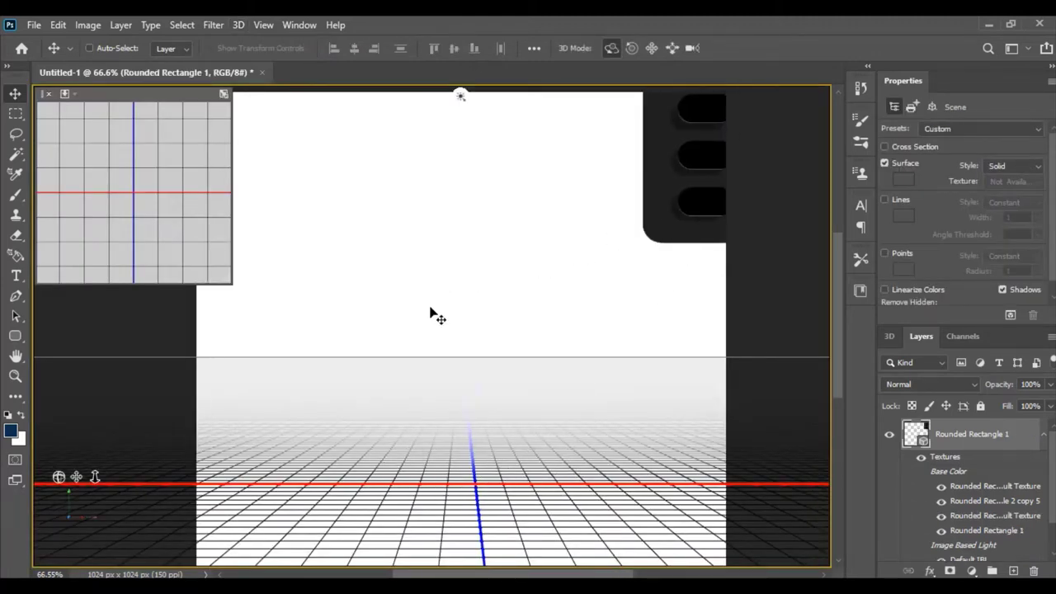
scroll(434, 314, "right", 1)
left_click_drag(460, 95, 572, 240)
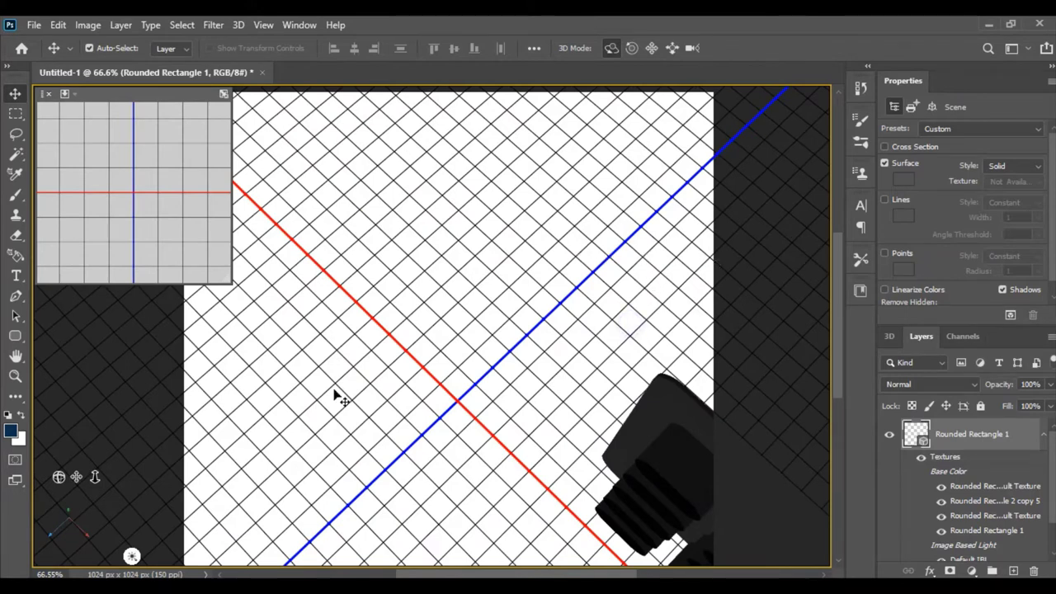
key("ctrl+z")
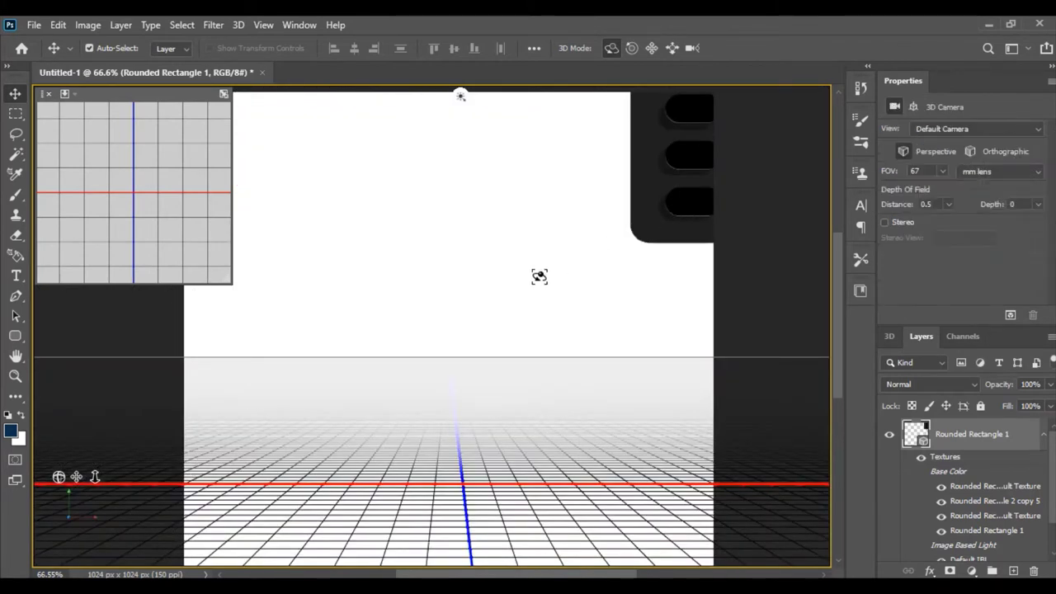
scroll(532, 285, "right", 1)
scroll(530, 282, "down", 5, "alt")
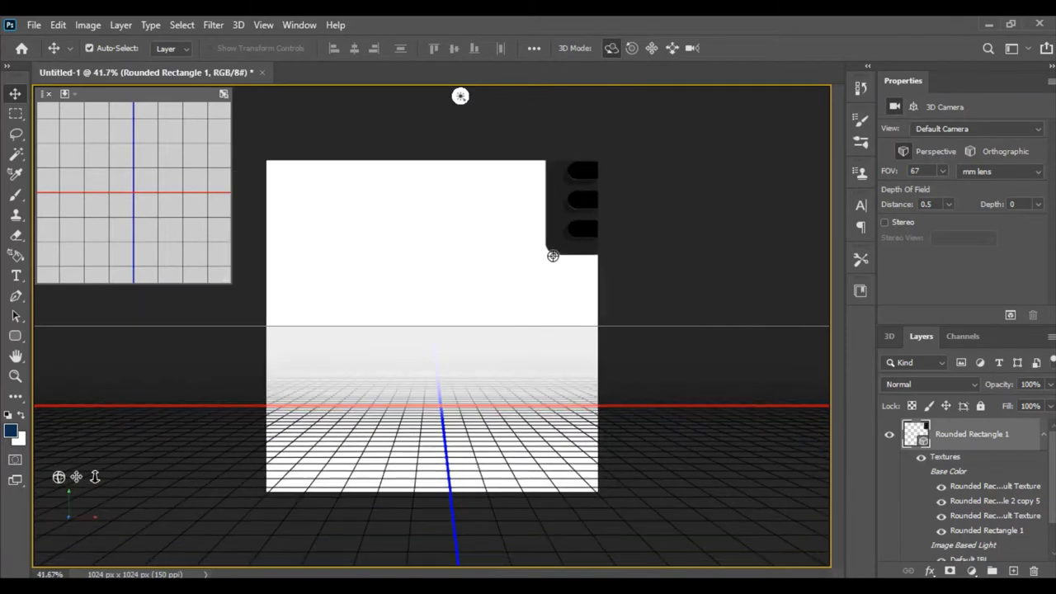
Move the blister pack mesh down and left to centre it on the canvas.
left_click(567, 214)
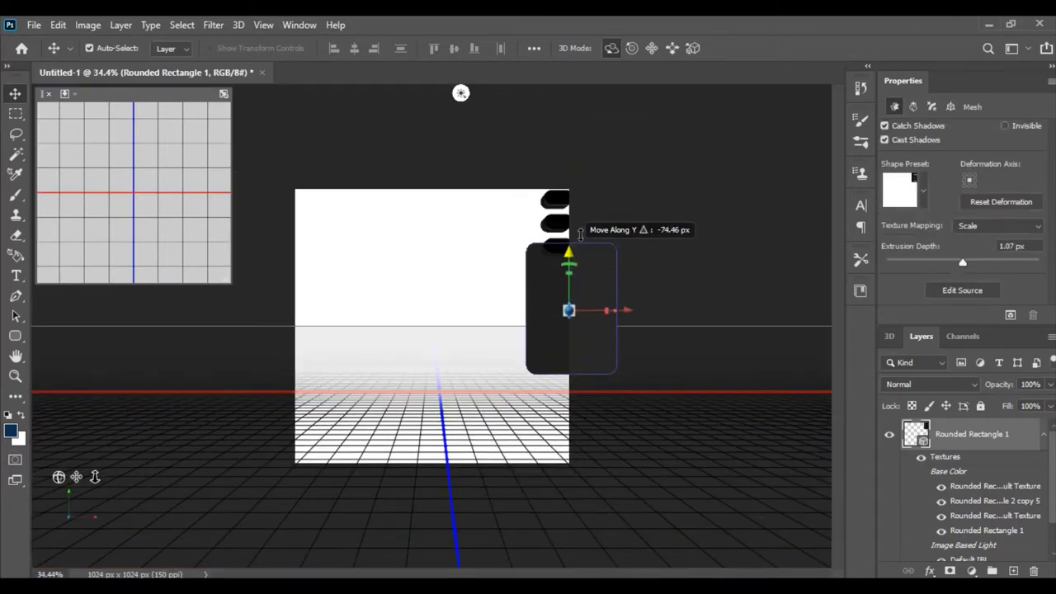
left_click_drag(568, 157, 569, 264)
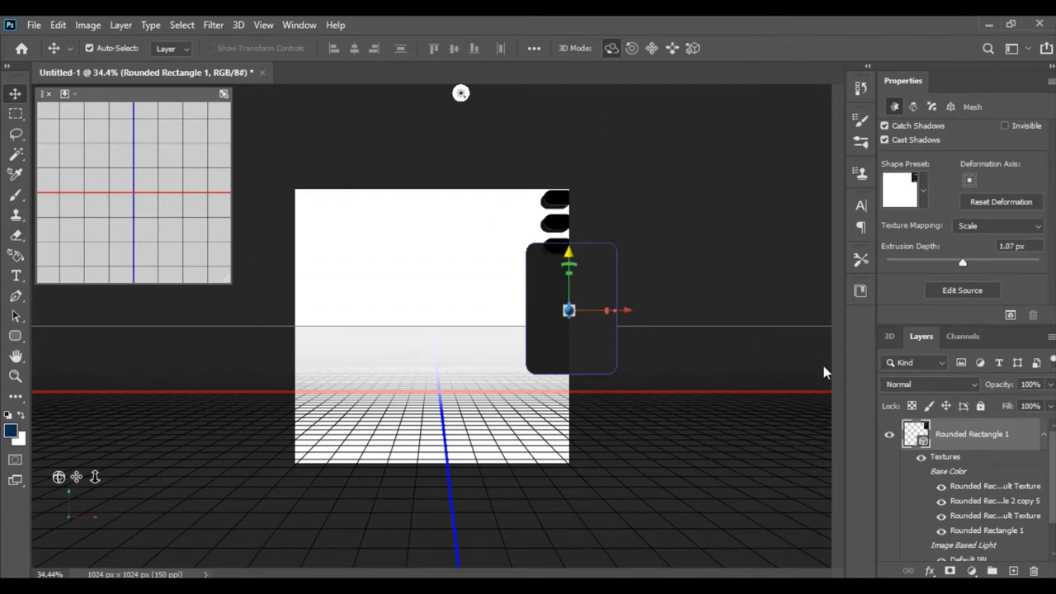
key("ctrl+z")
scroll(994, 508, "down", 1)
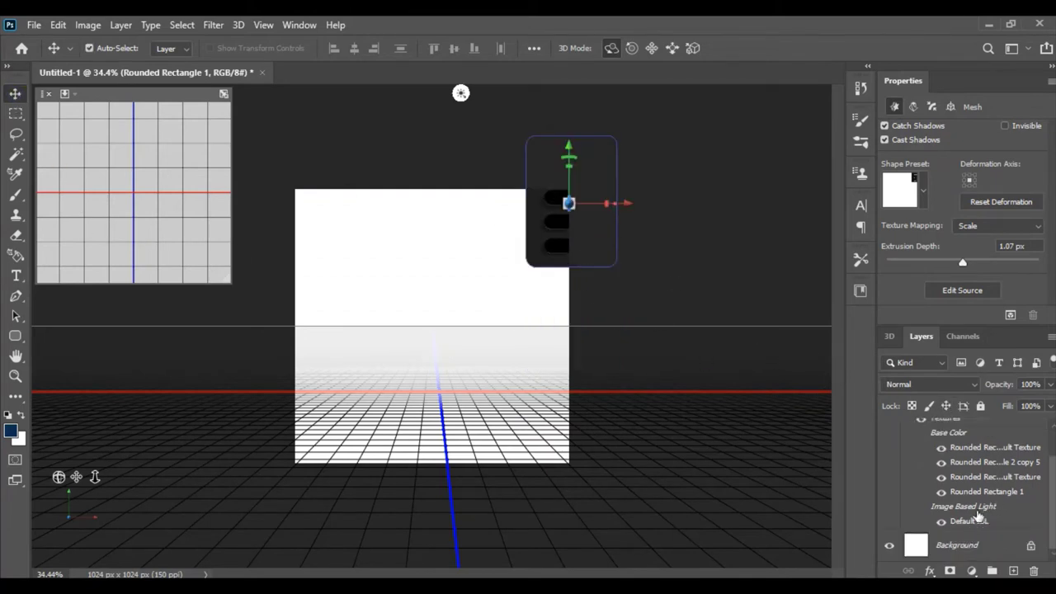
scroll(980, 495, "up", 1)
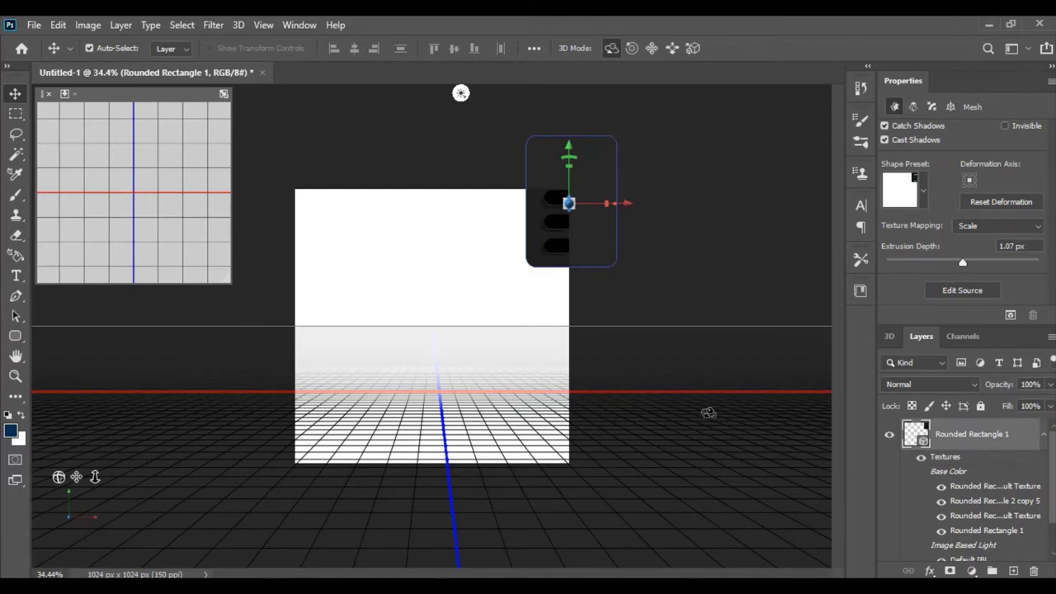
left_click_drag(566, 236, 560, 224)
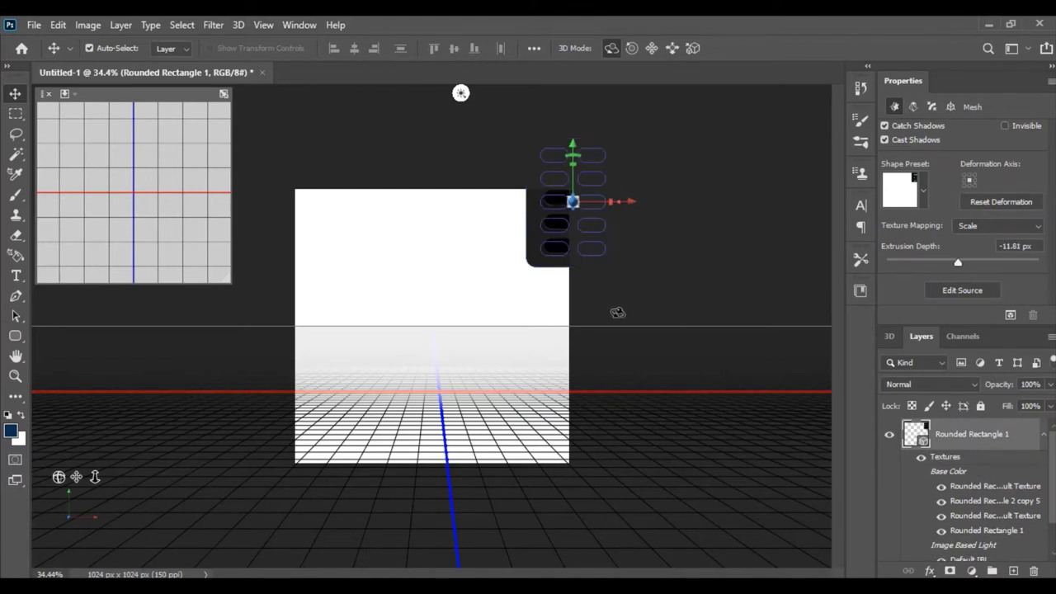
key("ctrl+z")
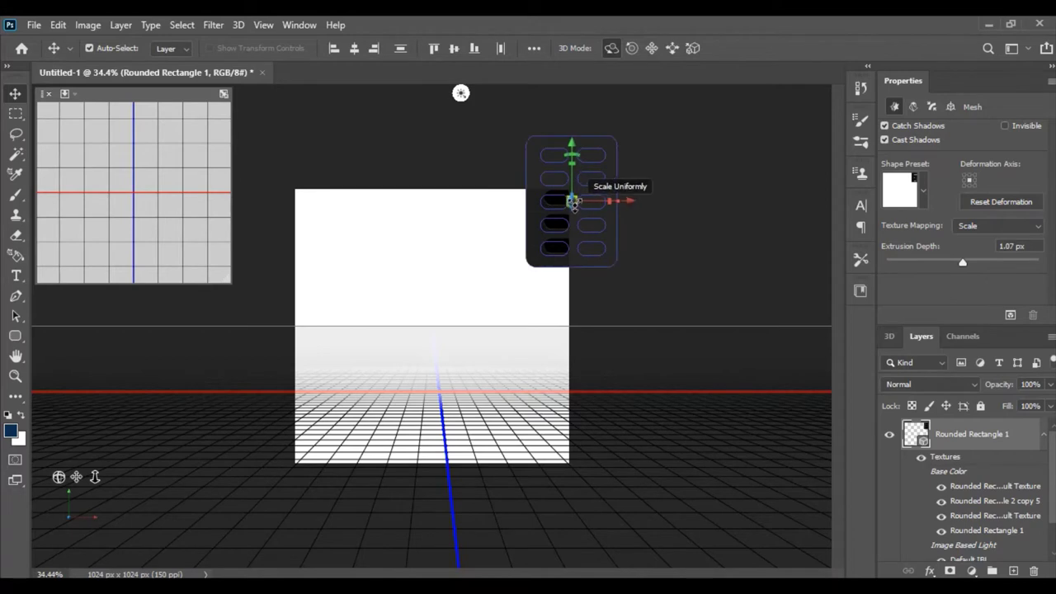
left_click_drag(571, 148, 572, 257)
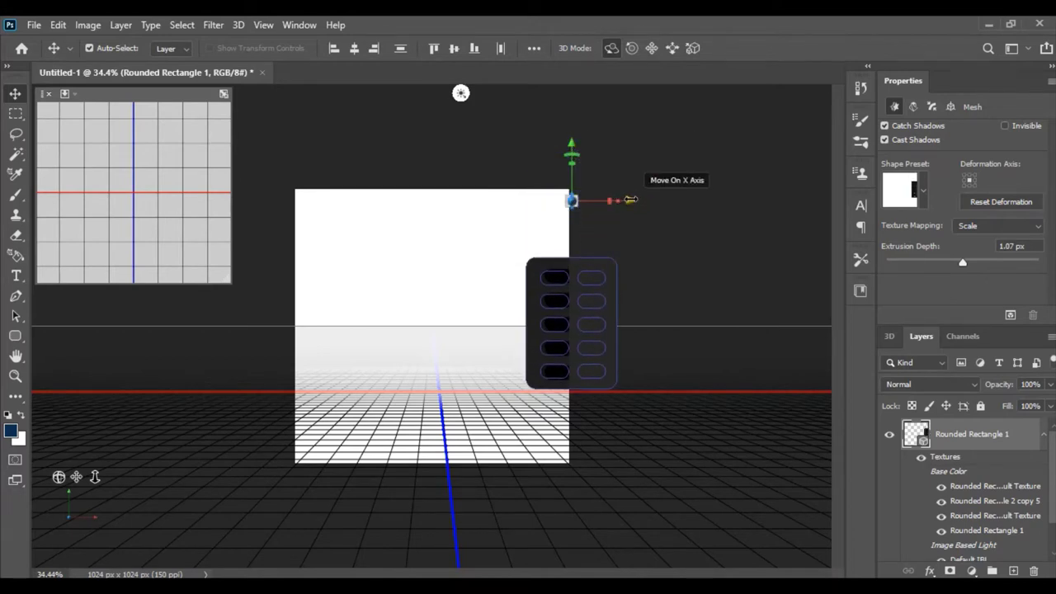
left_click_drag(629, 200, 500, 207)
Reselect the blister pack mesh and orbit the camera from edge-on to an angled side view.
left_click(642, 236)
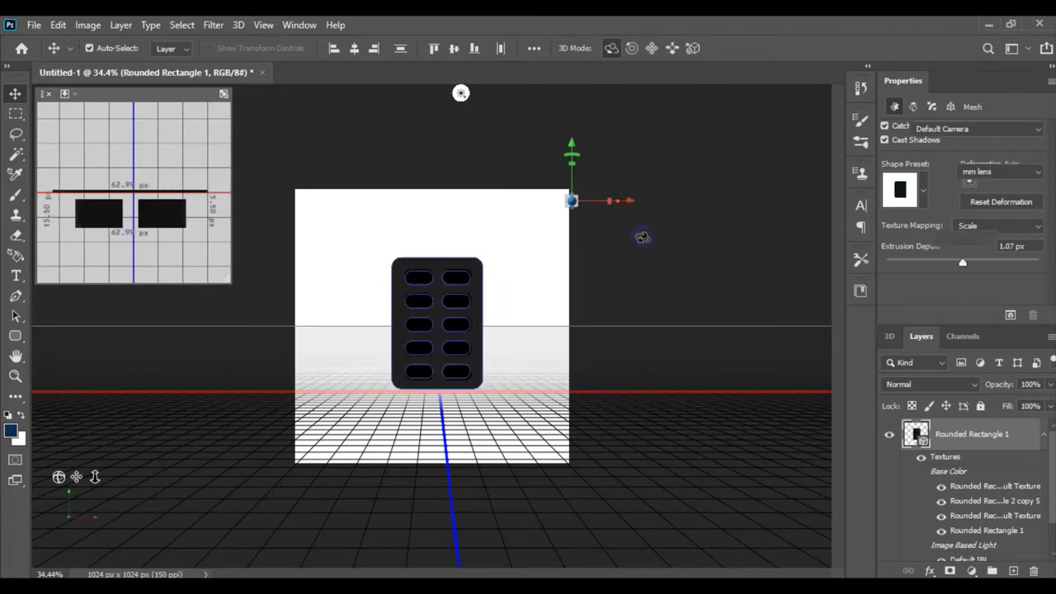
left_click(456, 276)
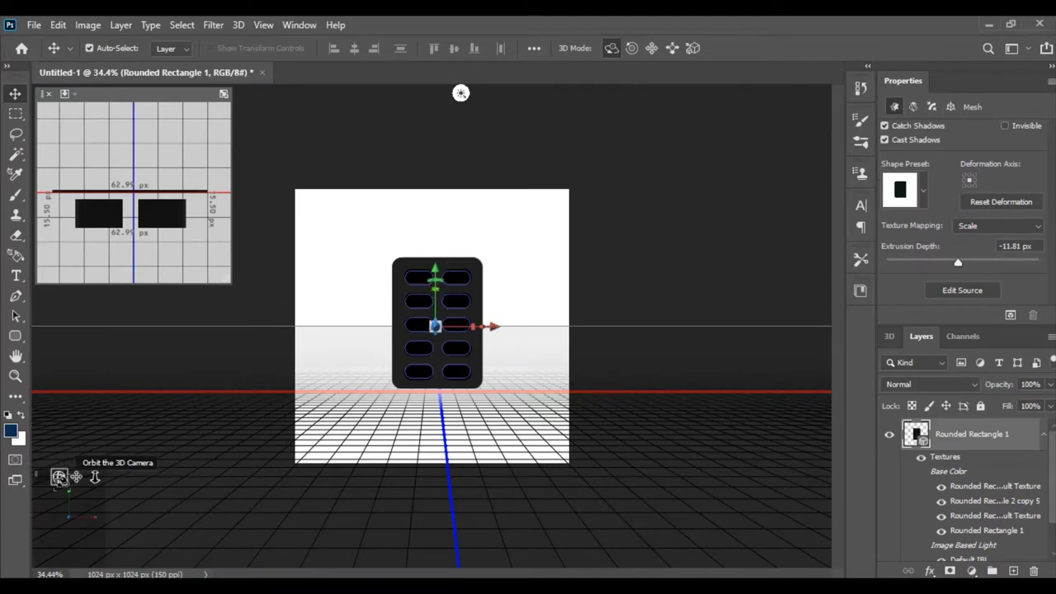
mouse_move(59, 477)
left_mouse_down()
mouse_move(128, 474)
mouse_move(126, 514)
mouse_move(128, 482)
left_mouse_up()
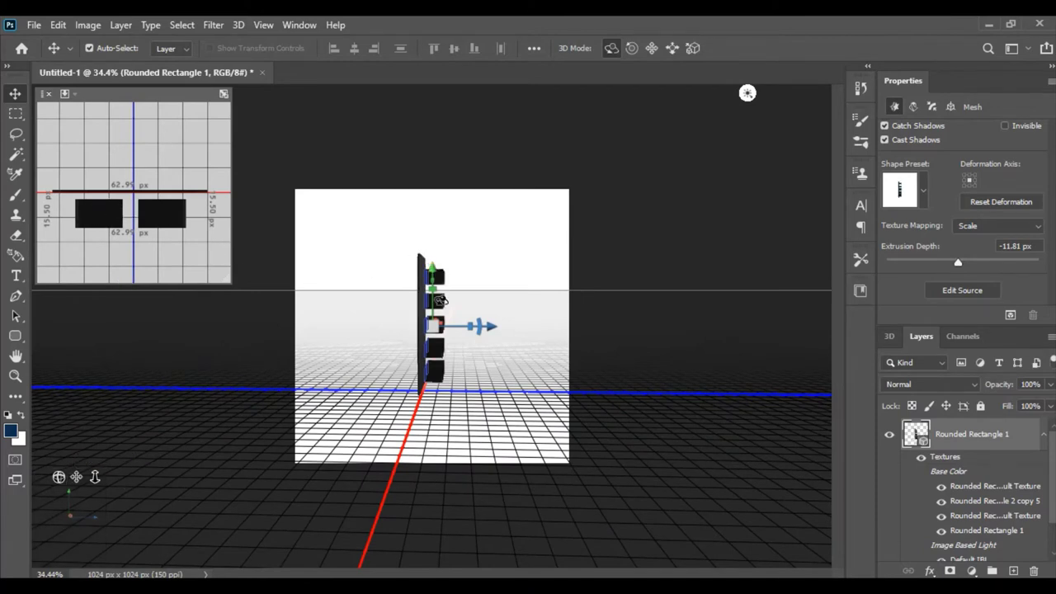
left_click(494, 328)
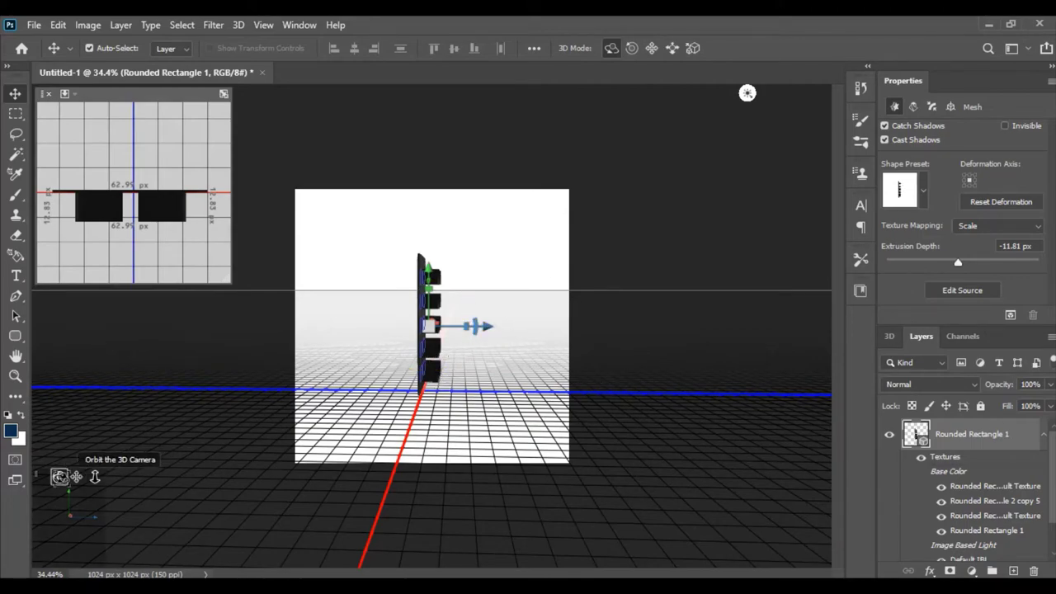
mouse_move(59, 477)
left_mouse_down()
mouse_move(70, 531)
mouse_move(68, 478)
left_mouse_up()
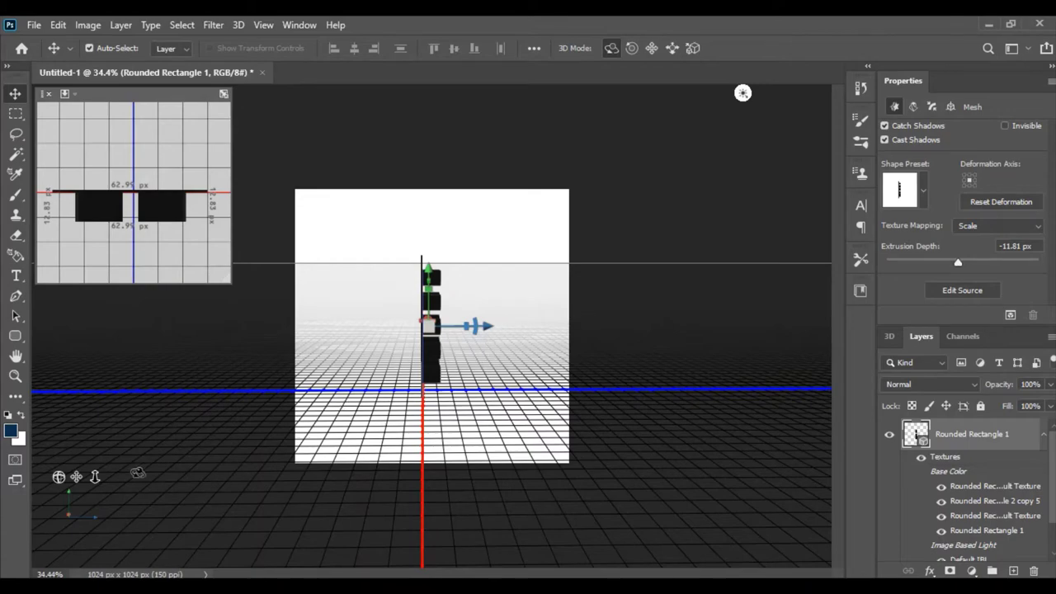
left_click_drag(58, 476, 40, 479)
mouse_move(750, 93)
left_mouse_down()
mouse_move(550, 91)
mouse_move(731, 91)
mouse_move(872, 108)
mouse_move(823, 182)
mouse_move(971, 126)
left_mouse_up()
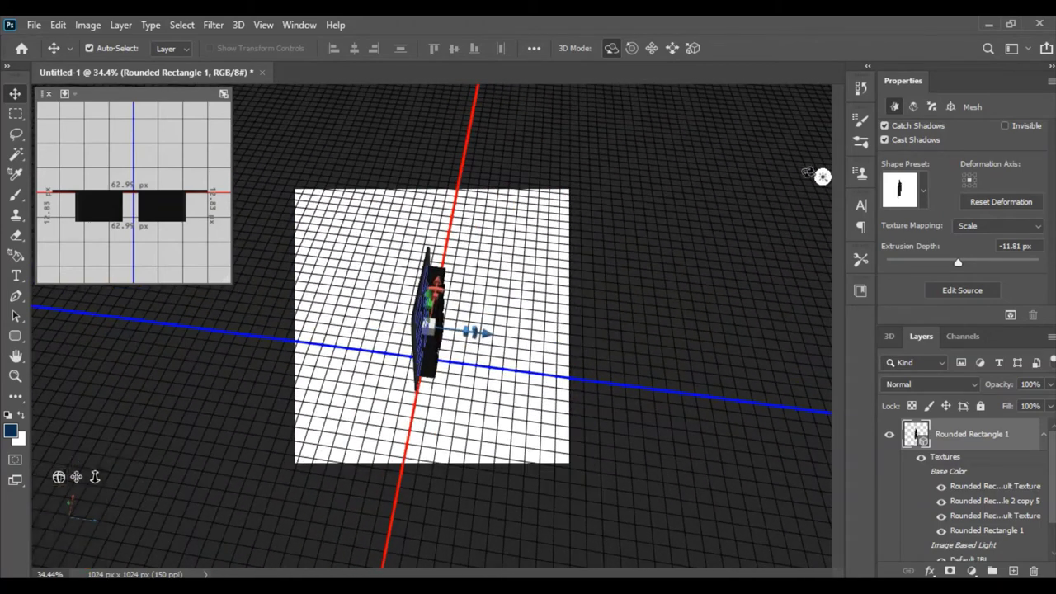
Set the front cap inflate angle to 90° and inflate strength to 100%.
left_click(914, 105)
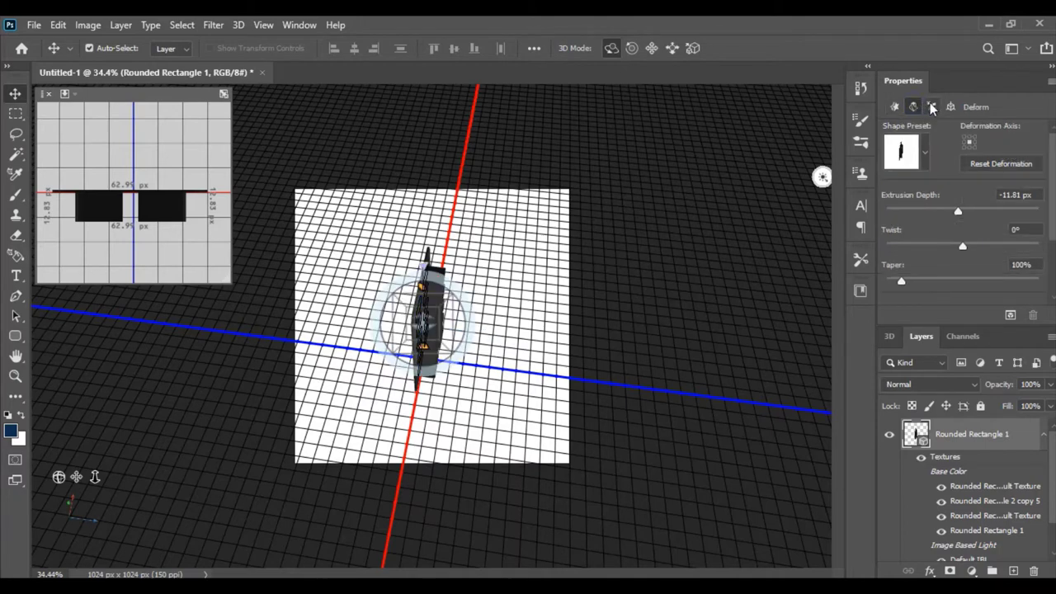
left_click(938, 104)
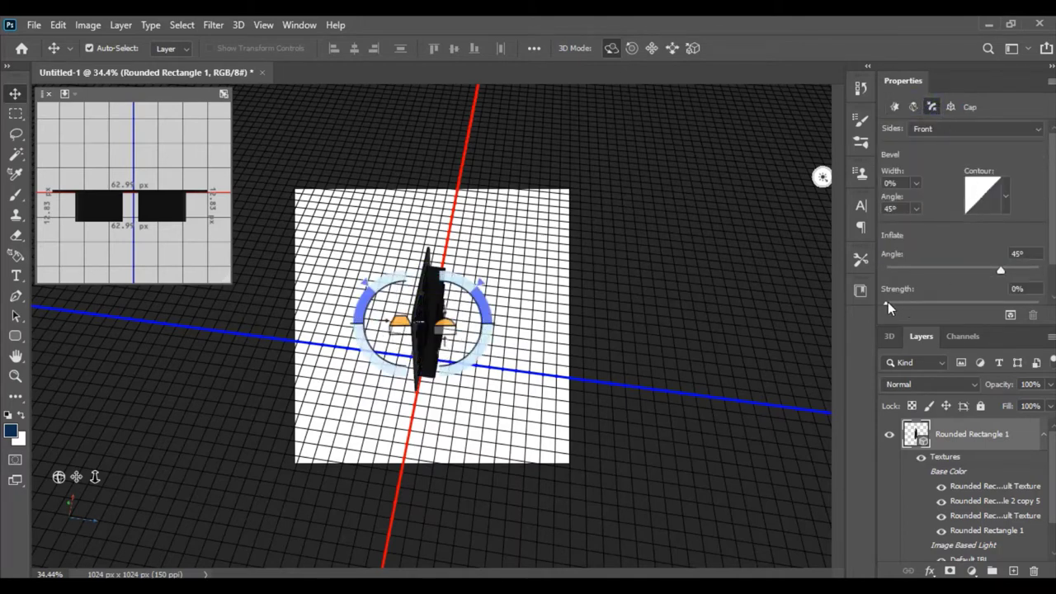
left_click_drag(1002, 272, 1042, 270)
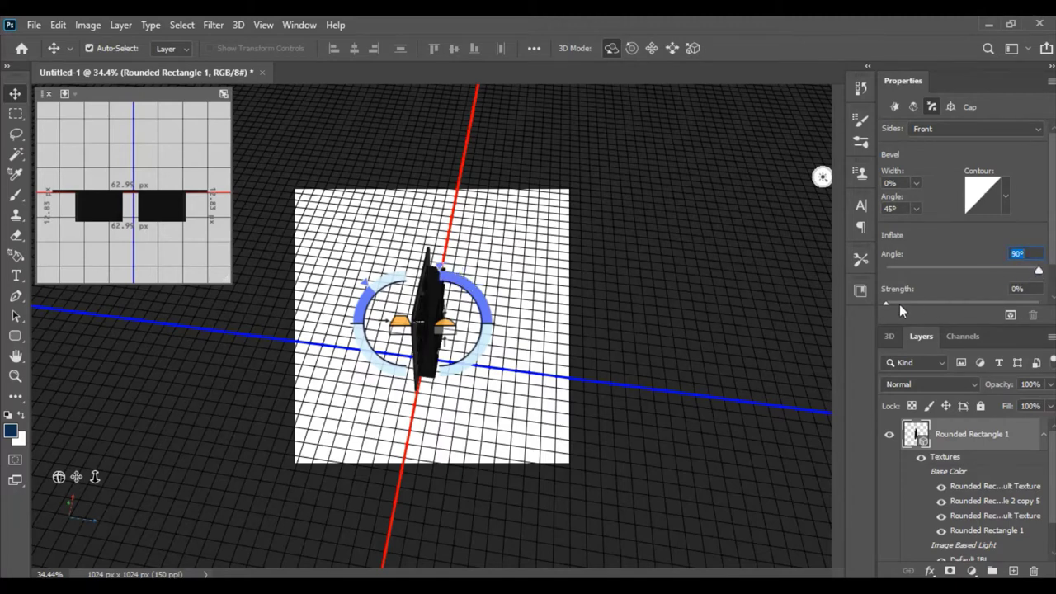
mouse_move(887, 303)
left_mouse_down()
mouse_move(1003, 304)
mouse_move(989, 307)
left_mouse_up()
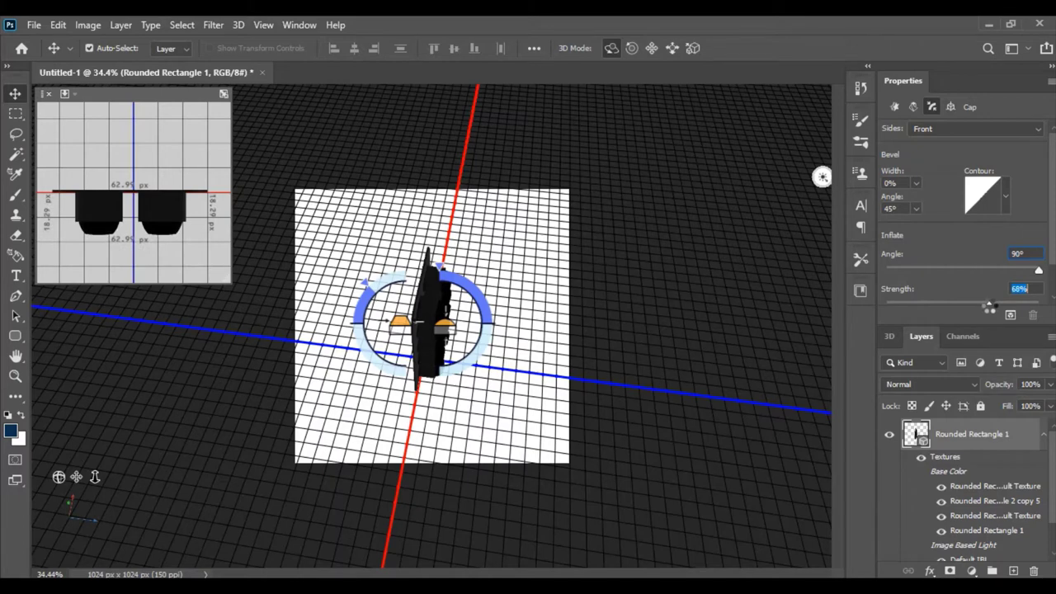
mouse_move(990, 305)
left_mouse_down()
mouse_move(1020, 304)
mouse_move(932, 302)
left_mouse_up()
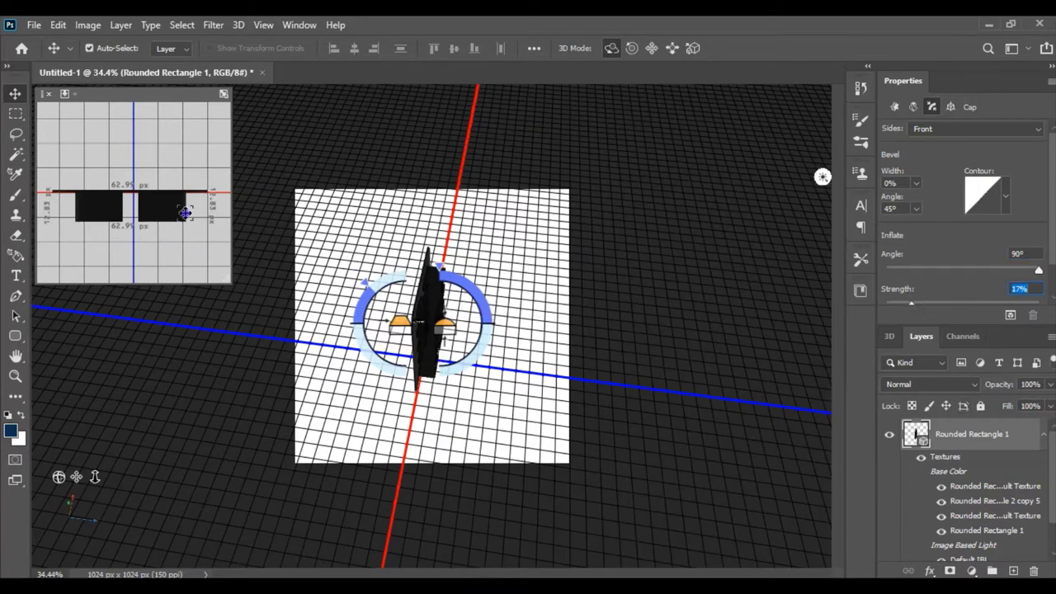
Reselect the mesh, adjust its depth, fine-tune inflate strength, and orbit to a level front view.
left_click(532, 216)
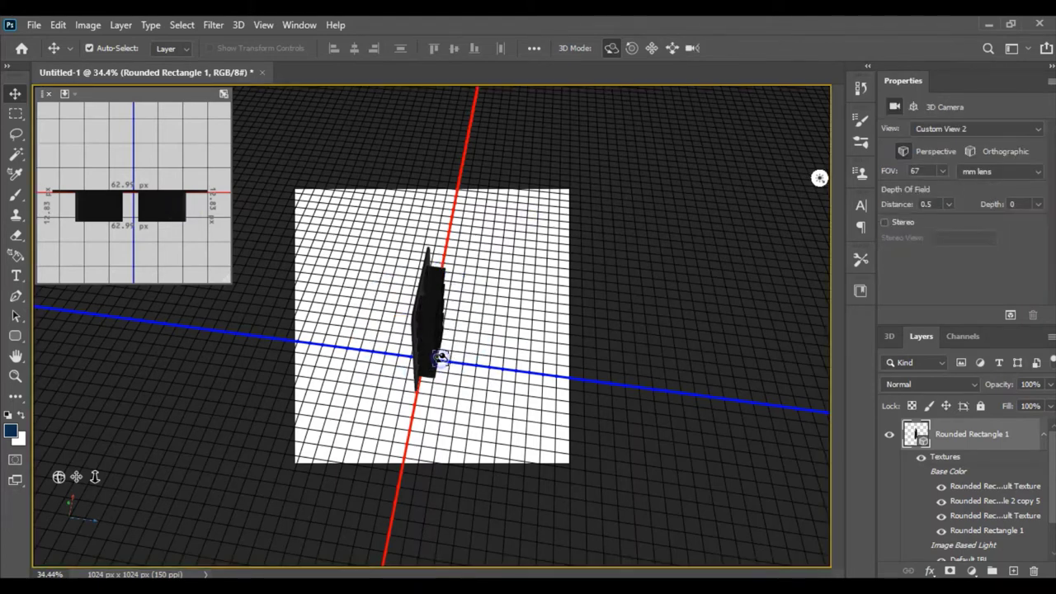
left_click(431, 350)
left_click_drag(466, 332, 467, 332)
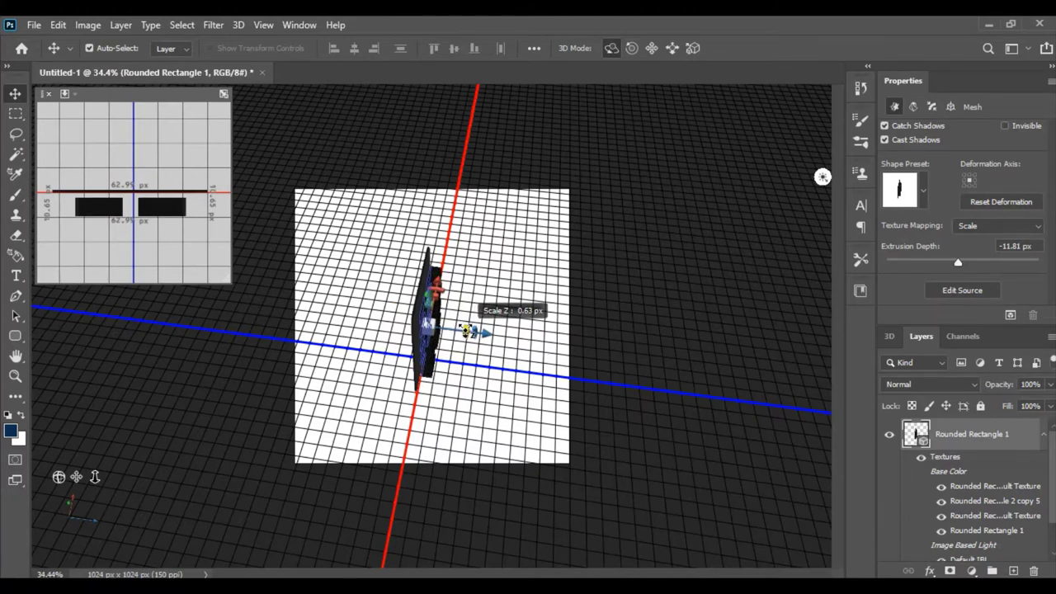
left_click_drag(478, 333, 482, 334)
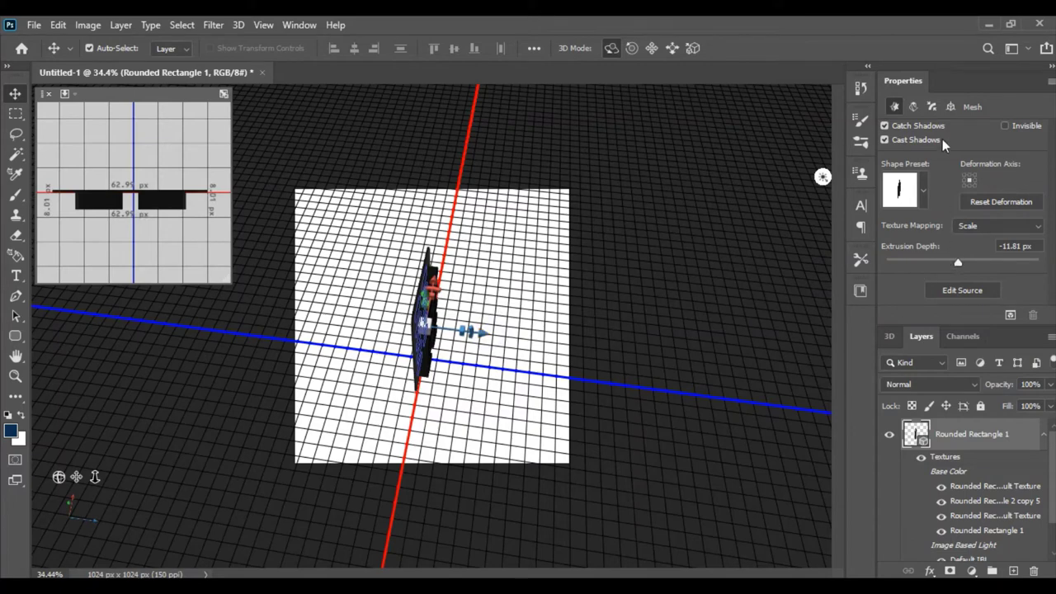
left_click(932, 107)
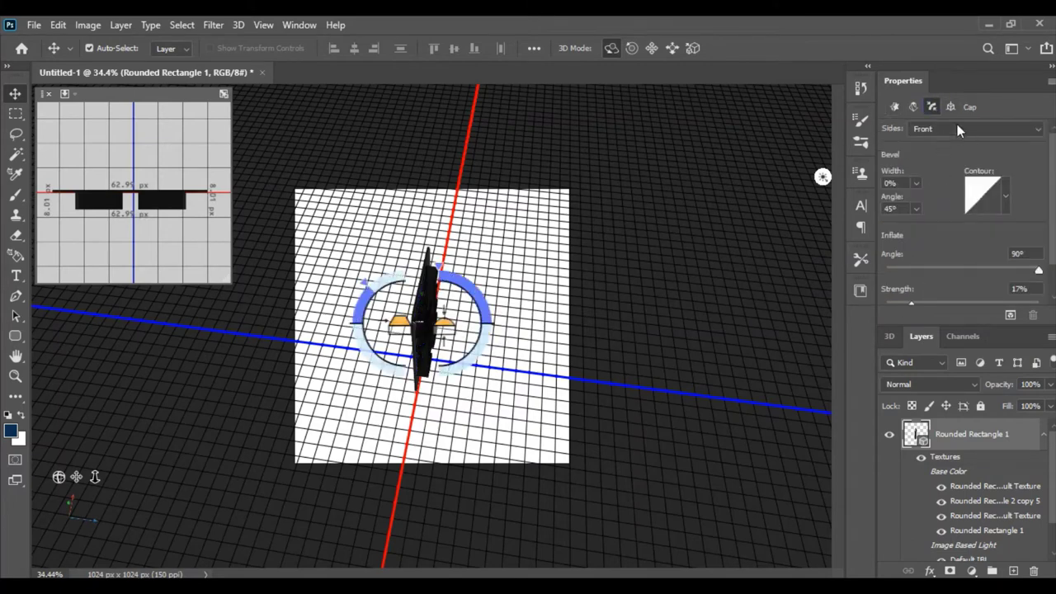
left_click_drag(912, 302, 1043, 301)
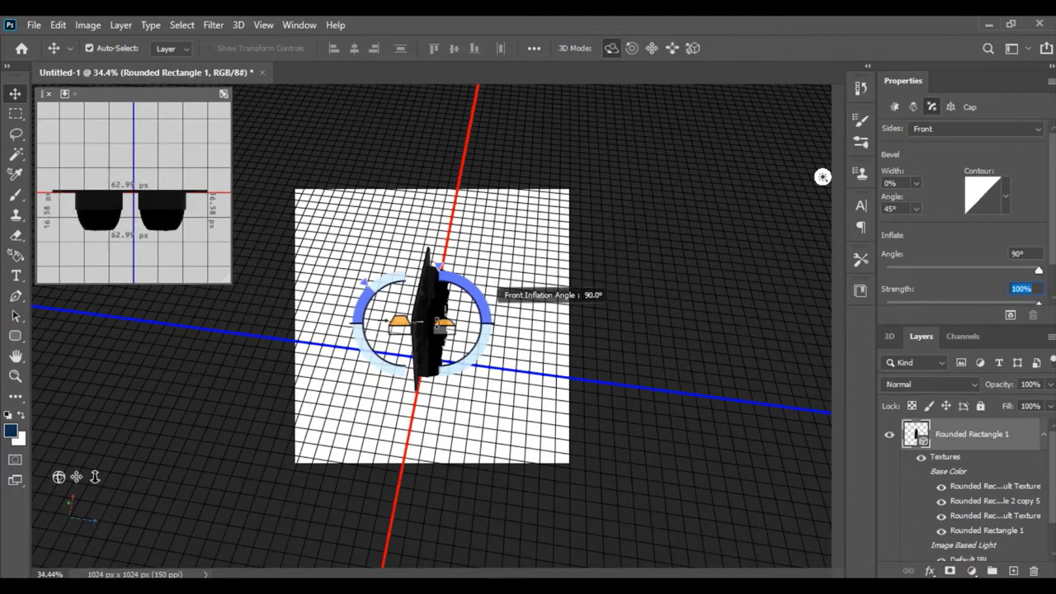
mouse_move(58, 477)
left_mouse_down()
mouse_move(70, 451)
mouse_move(4, 440)
left_mouse_up()
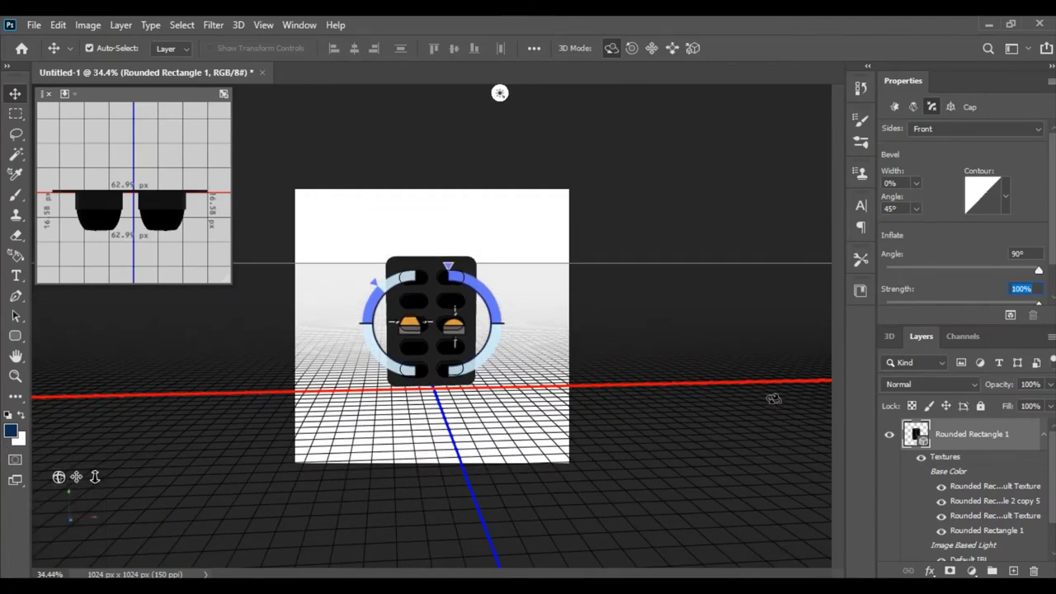
scroll(992, 463, "down", 1)
scroll(984, 463, "up", 1)
scroll(981, 465, "down", 1)
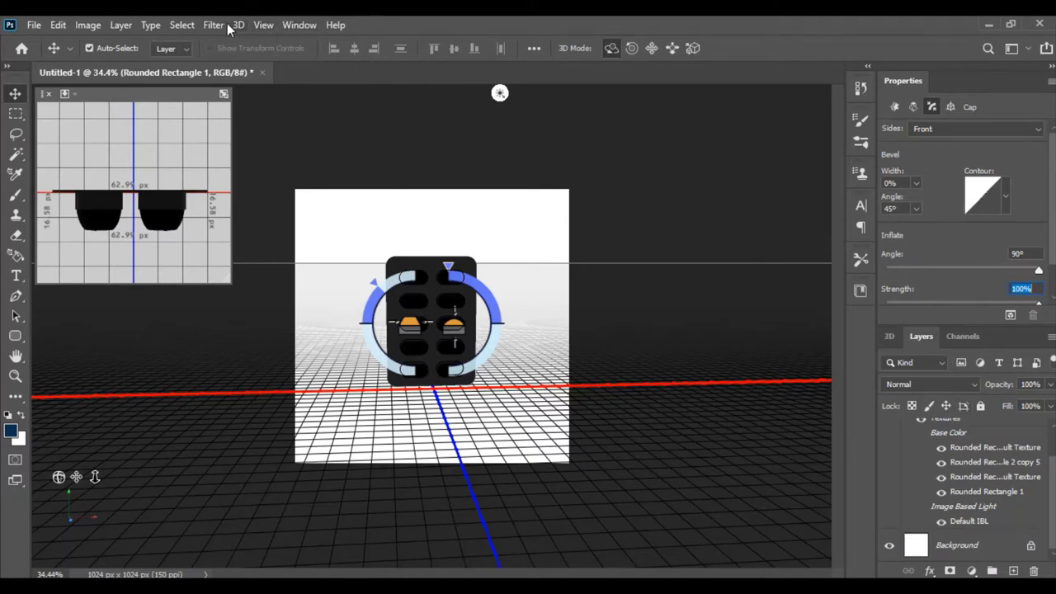
left_click(890, 337)
left_click(926, 338)
left_click(603, 244)
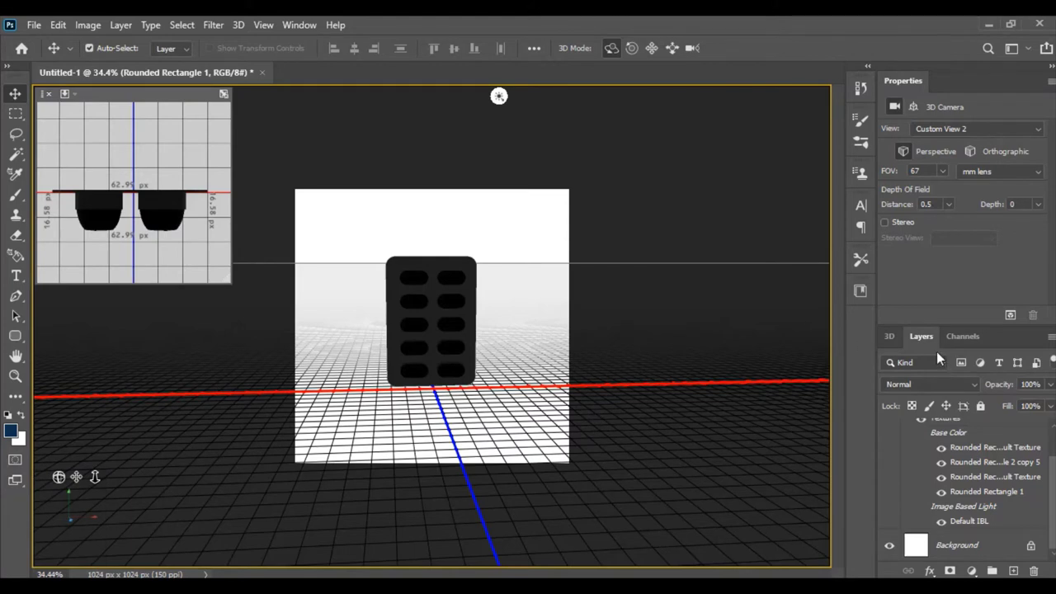
scroll(976, 478, "up", 2)
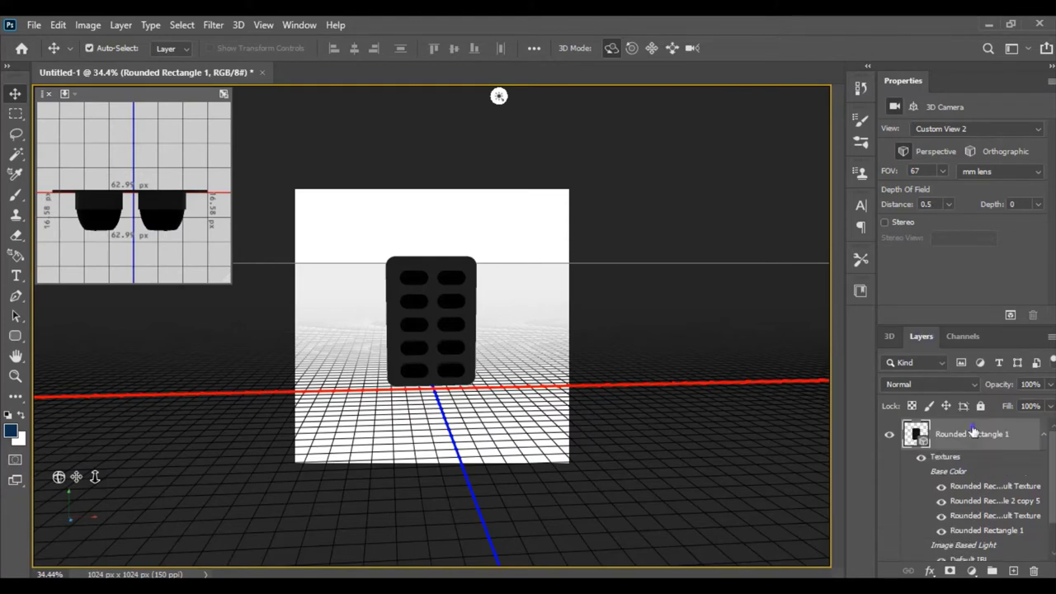
Hide the model's Textures in Layers and bring up the 3D scene tree.
left_click(954, 535)
scroll(955, 465, "down", 2)
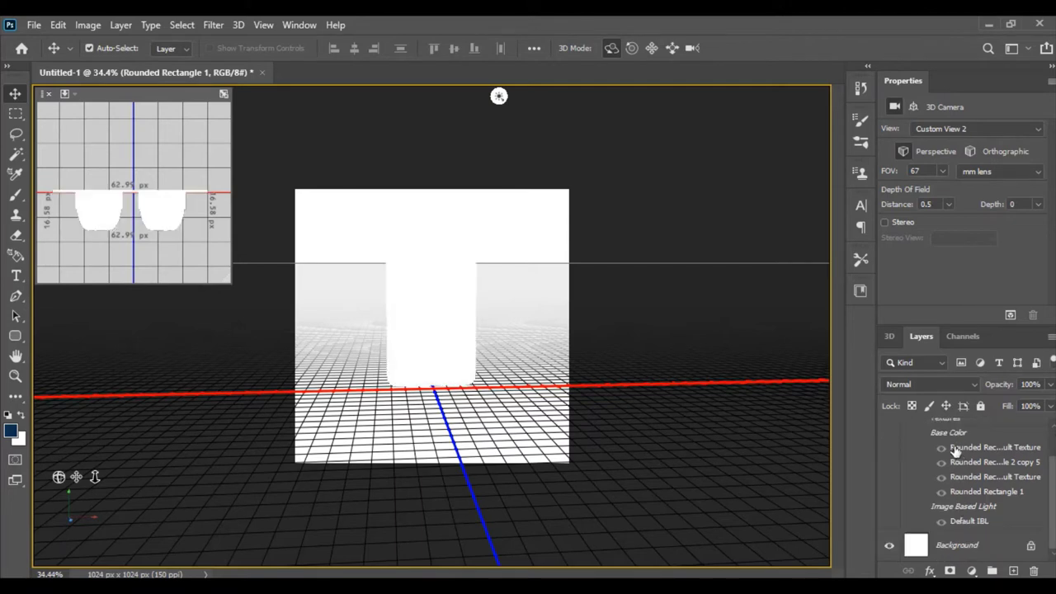
left_click(889, 336)
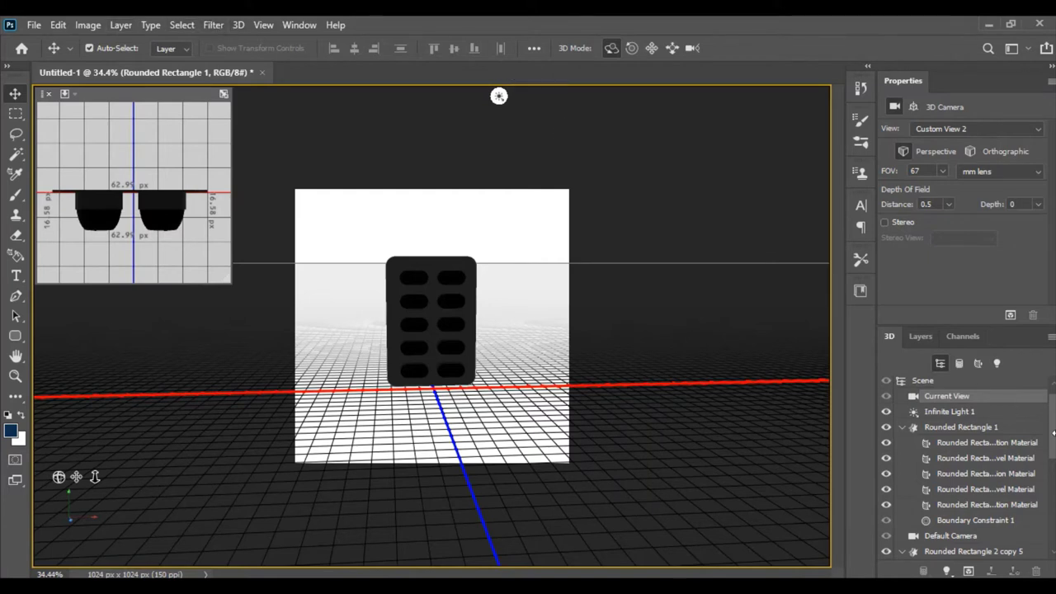
Collapse both meshes, toggle each one's visibility to identify base and pills, then select Rounded Rectangle 1.
left_click(904, 428)
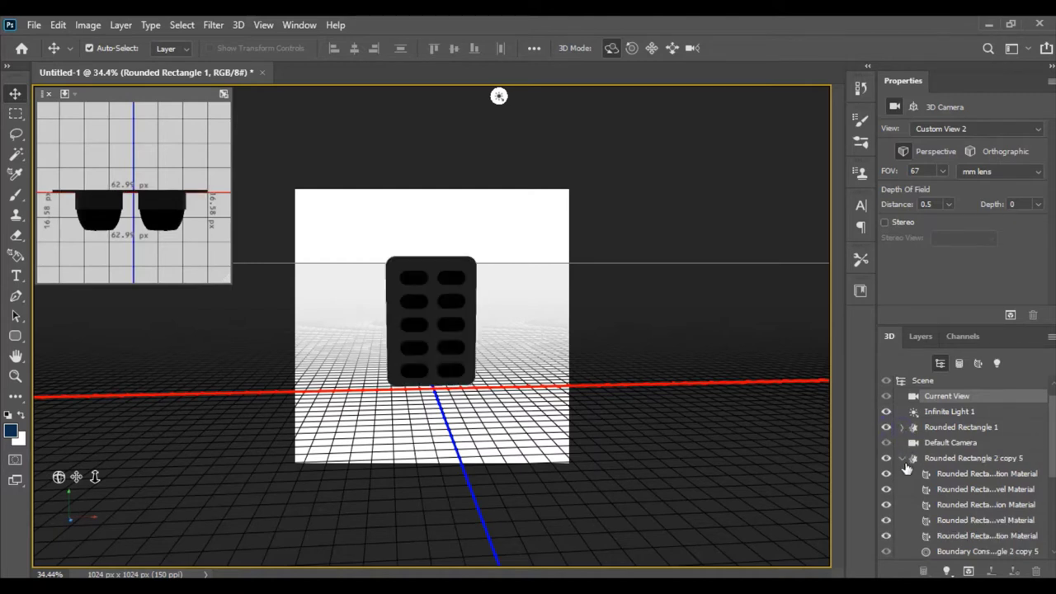
left_click(903, 459)
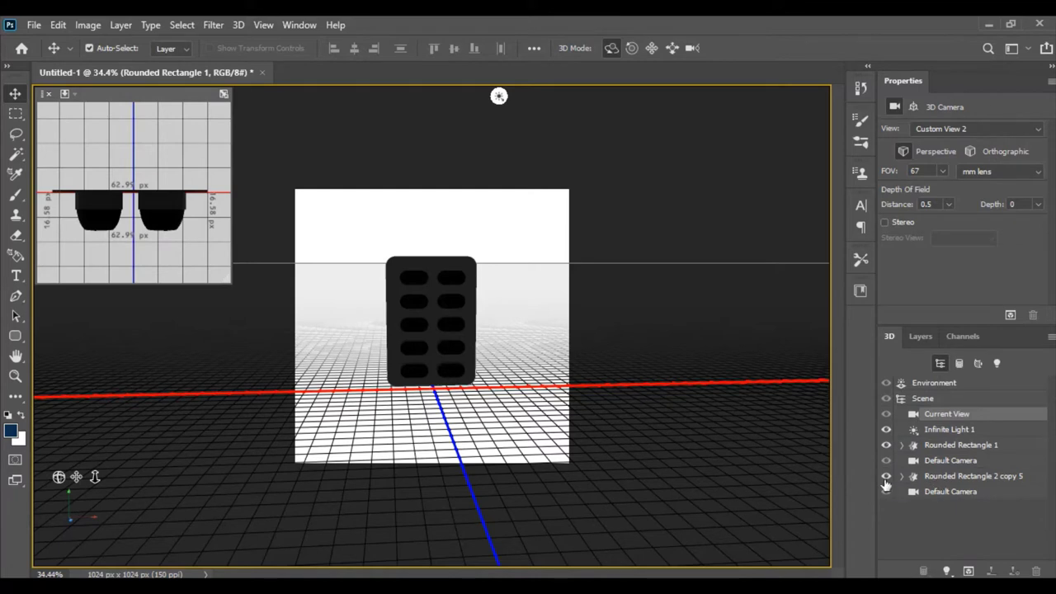
left_click(887, 477)
left_click(886, 477)
left_click(887, 430)
left_click(886, 447)
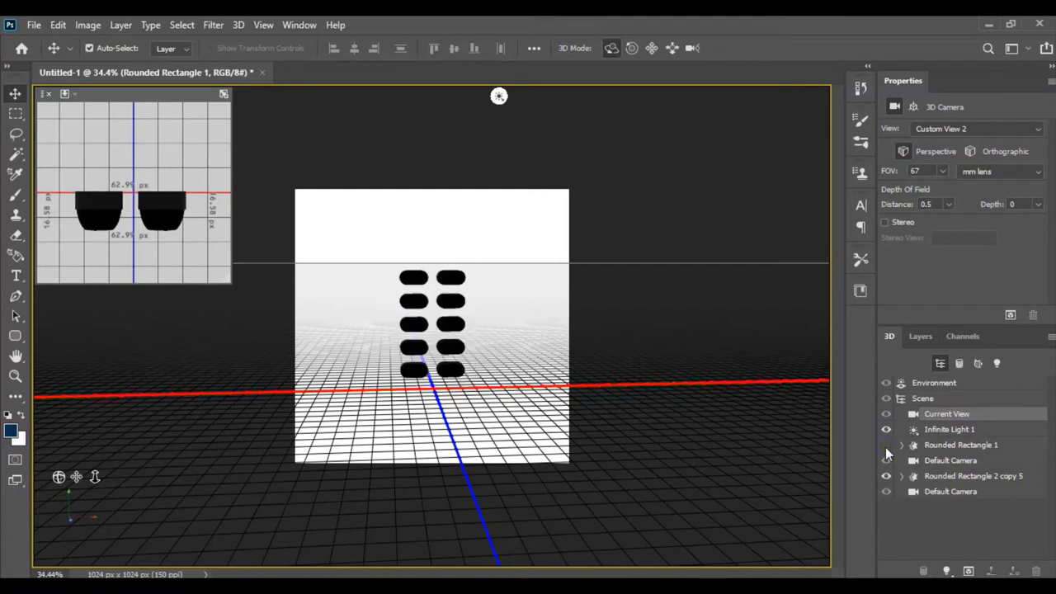
left_click(886, 446)
left_click(939, 445)
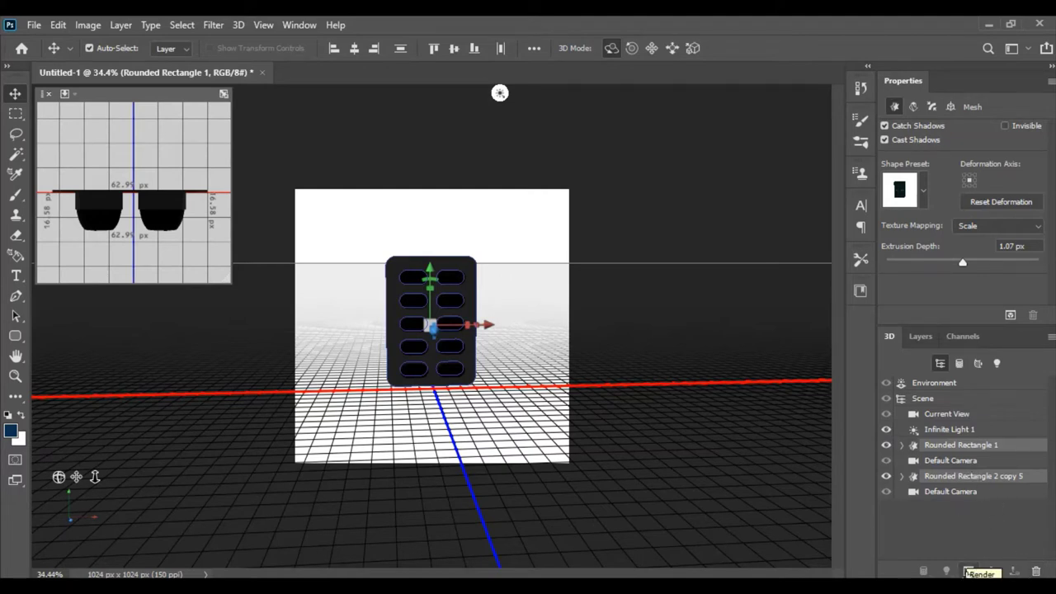
Group Rounded Rectangle 1 and Rounded Rectangle 2 copy 5 with Ctrl+G and collapse the group.
key("ctrl")
key("ctrl+g")
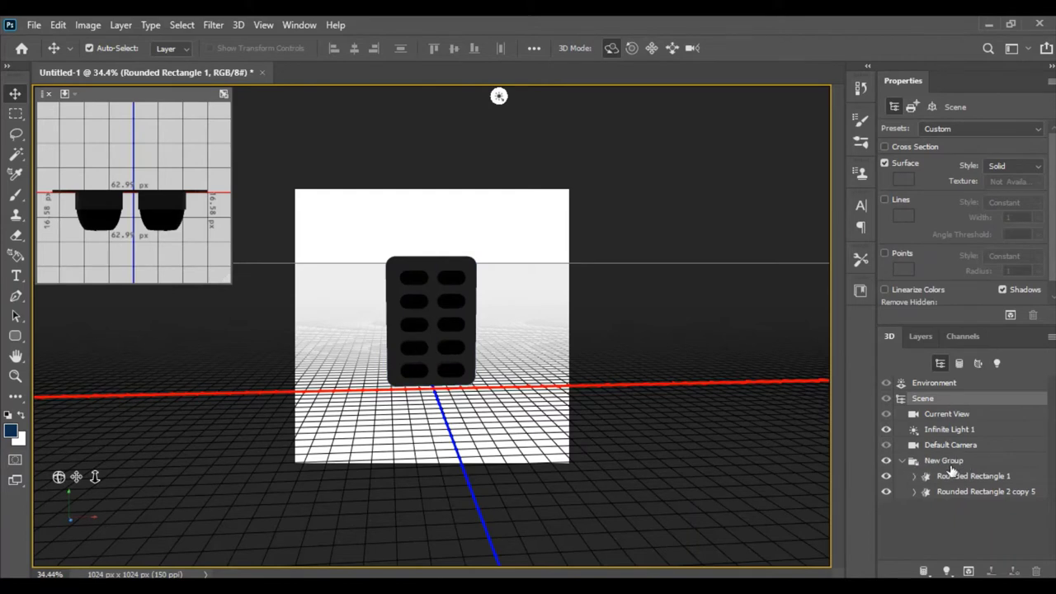
left_click(887, 462)
left_click(887, 462)
left_click(904, 461)
Rename the new 3D group to 'Tablets'.
left_click(941, 461)
double_click(943, 461)
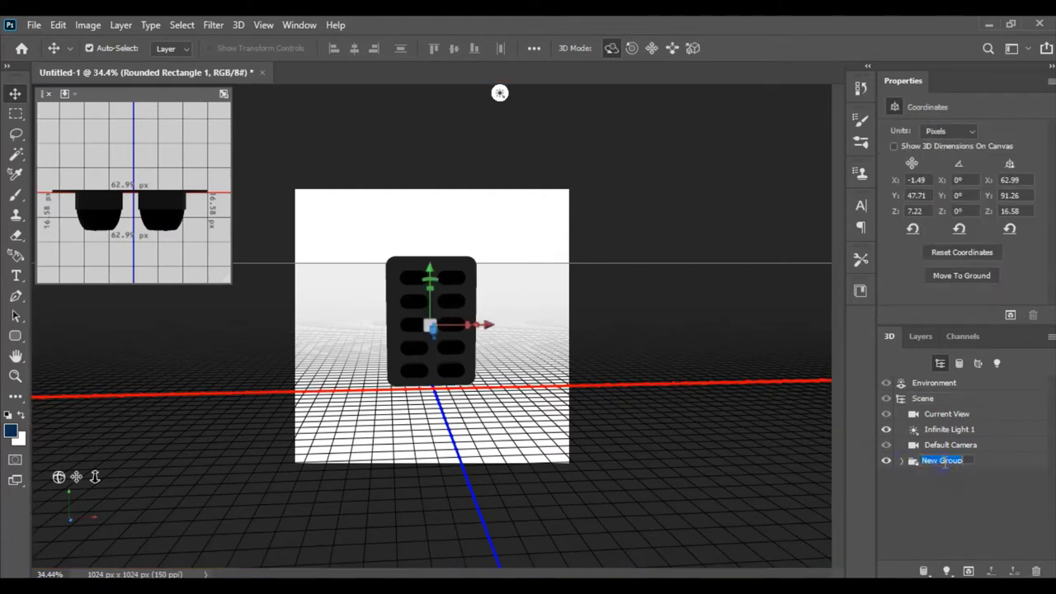
type("AS")
type("ta")
key("Return")
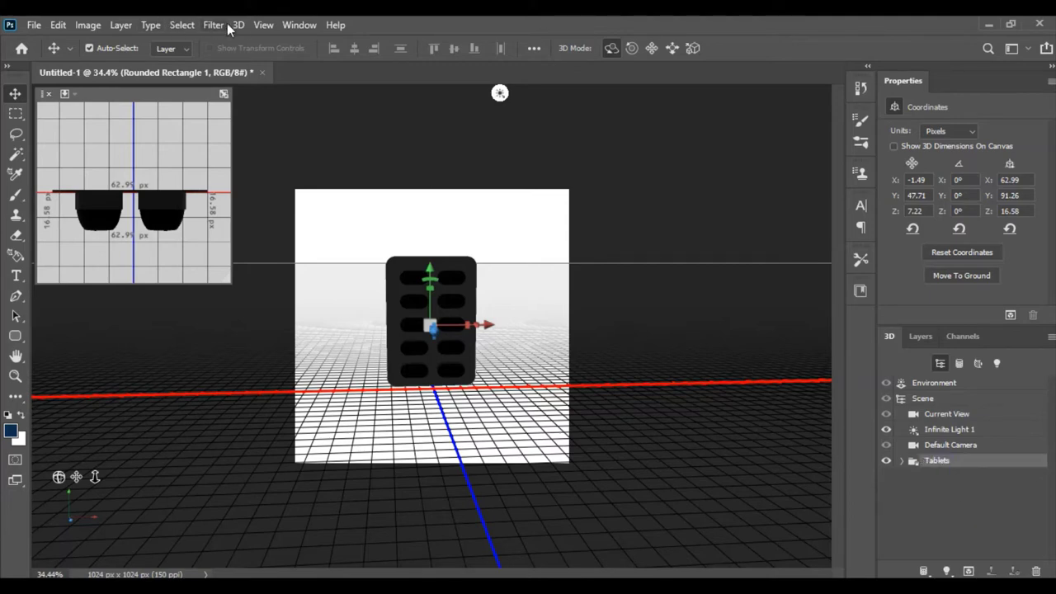
Export the 3D layer using the Wavefront|OBJ format.
left_click(237, 25)
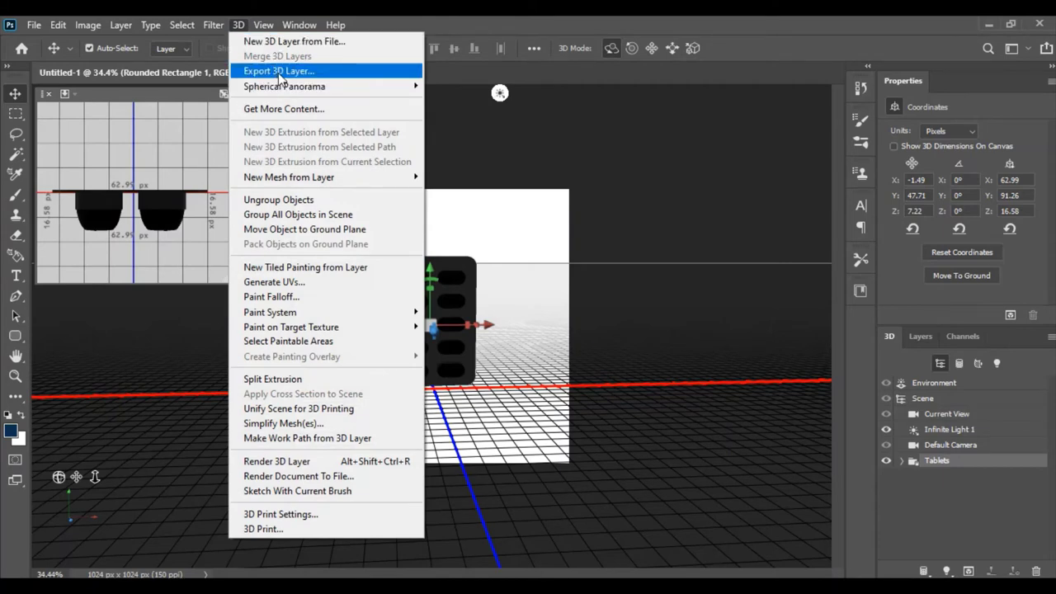
left_click(281, 72)
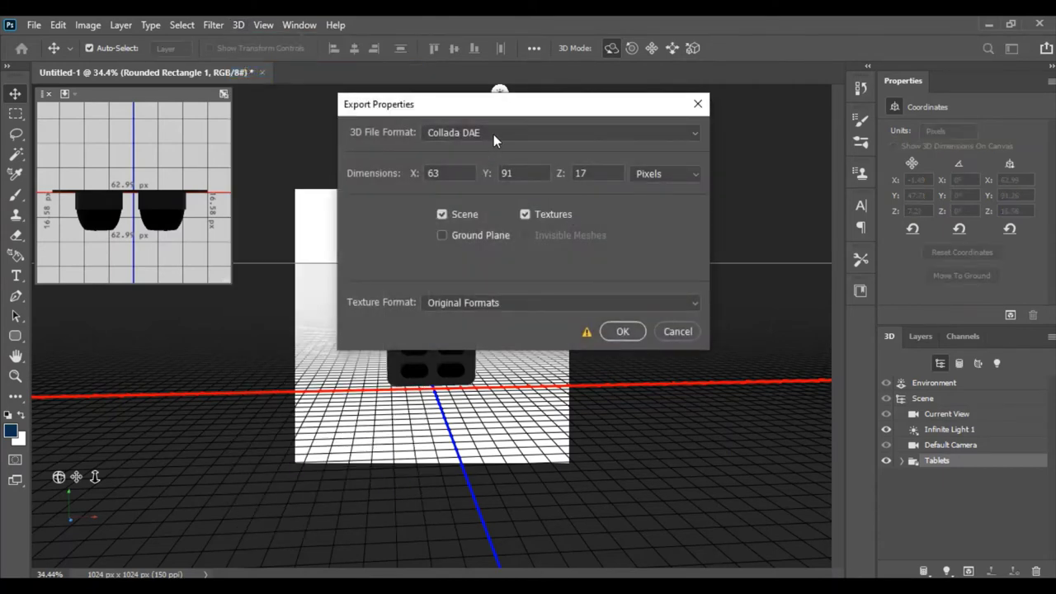
left_click(493, 132)
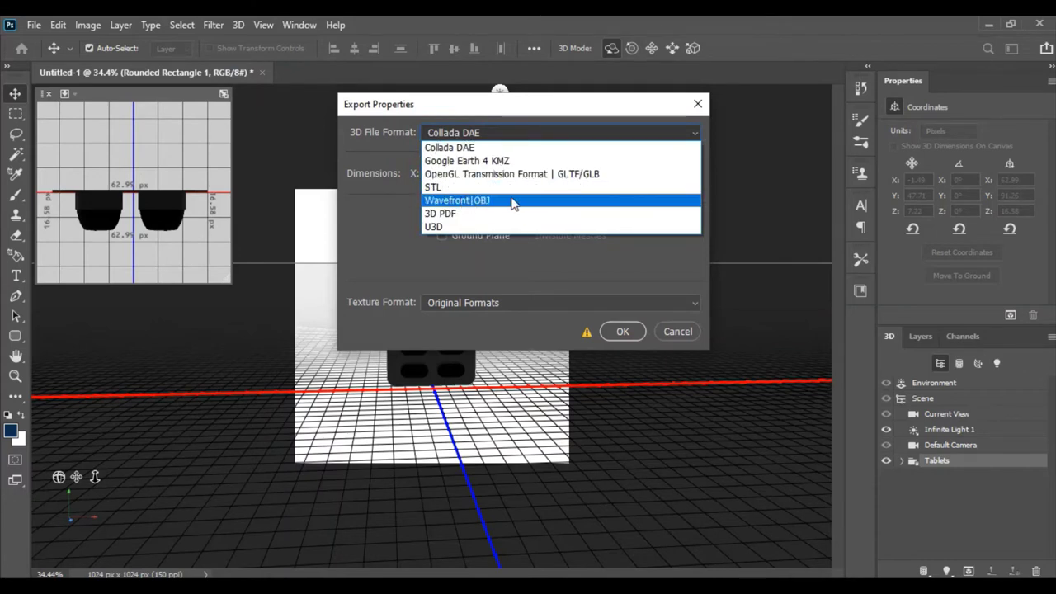
left_click(472, 200)
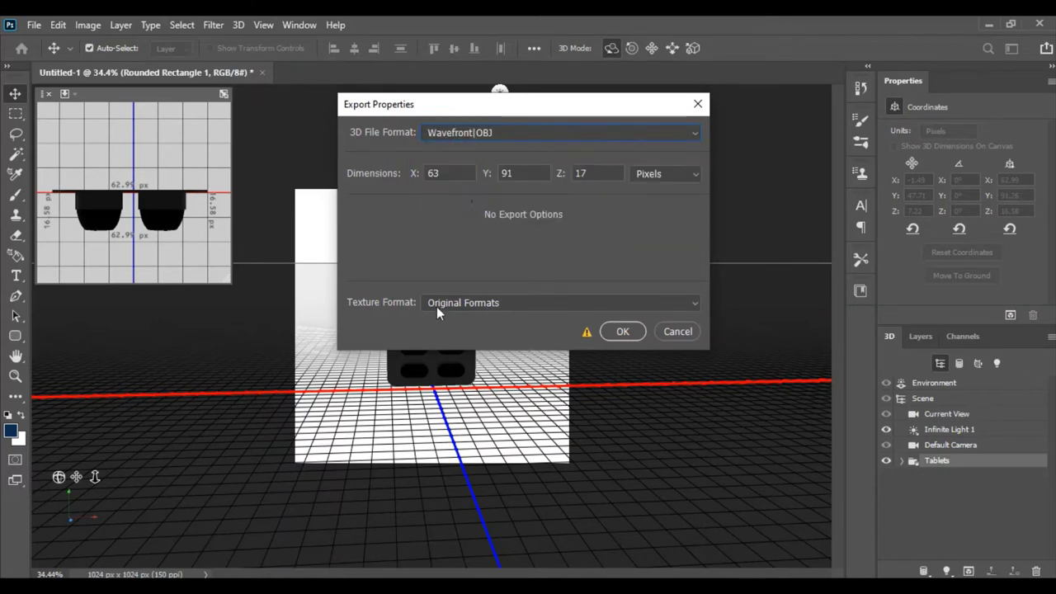
left_click(627, 325)
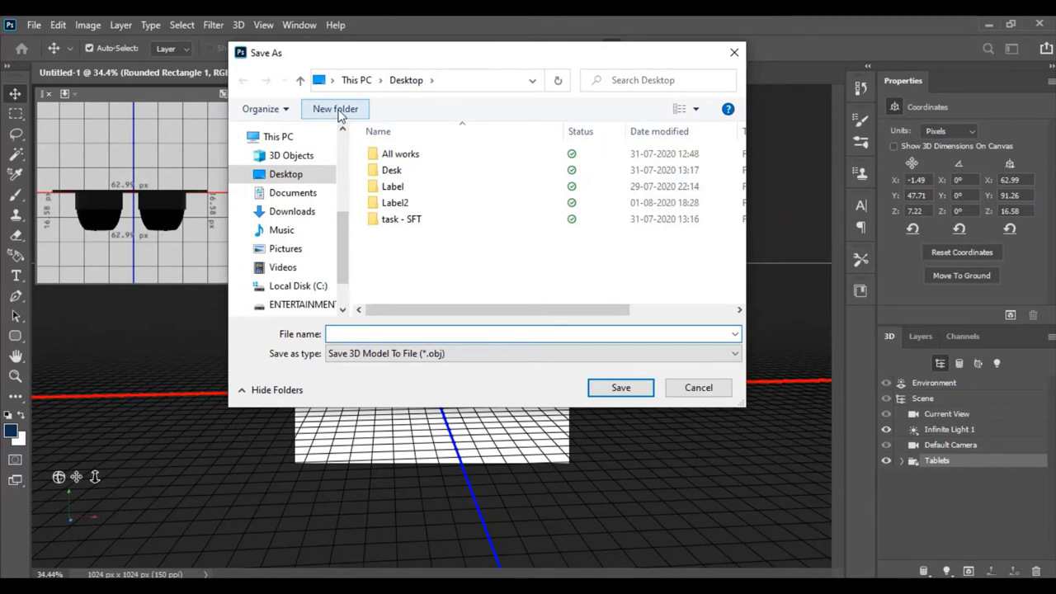
Create a Tablets folder on the Desktop and save the model there as 'Tablet'.
left_click(338, 114)
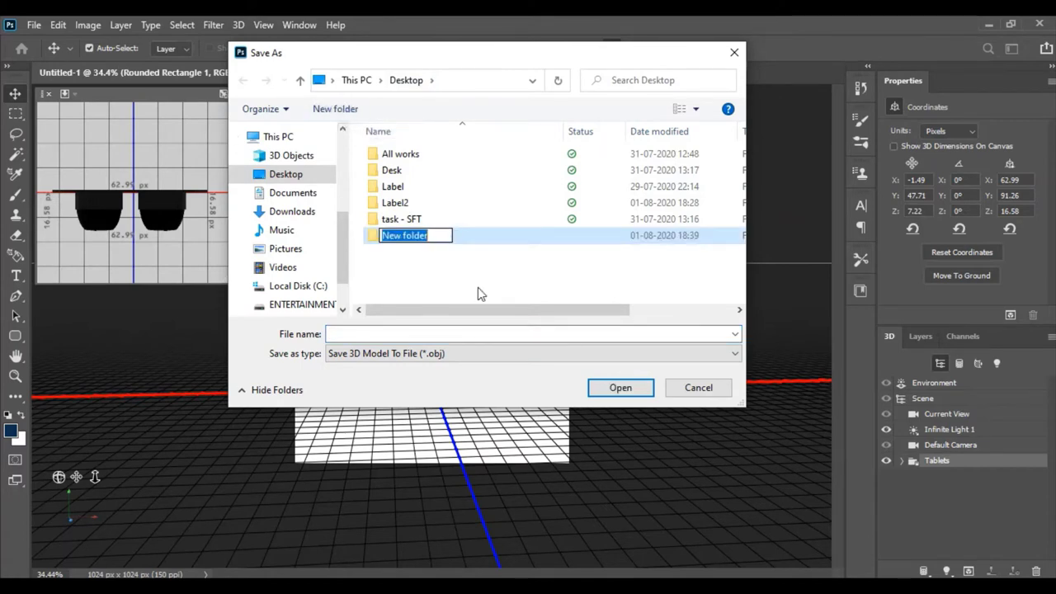
type("Tablets")
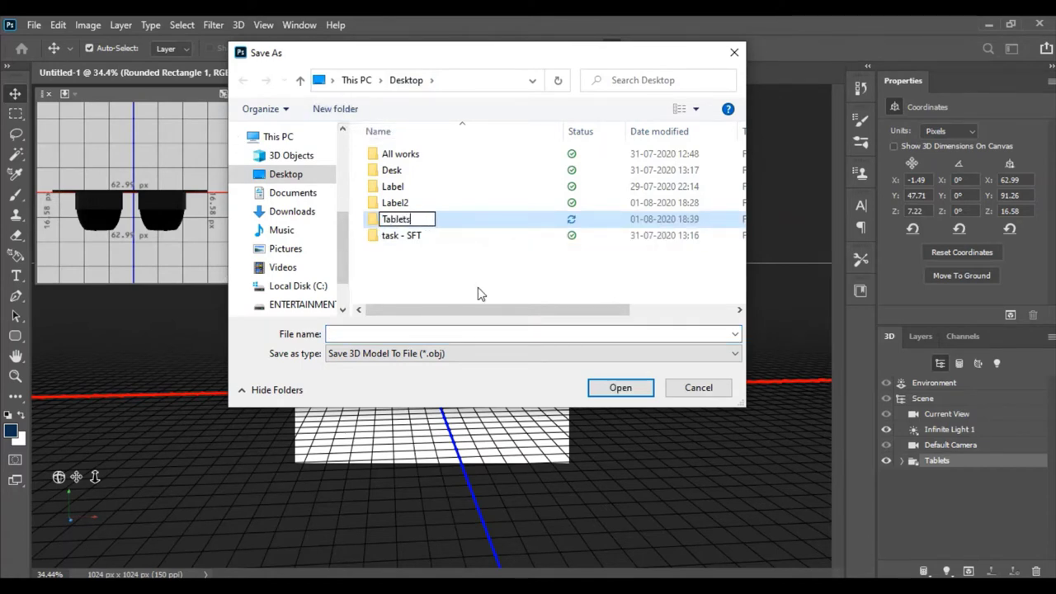
key("Return")
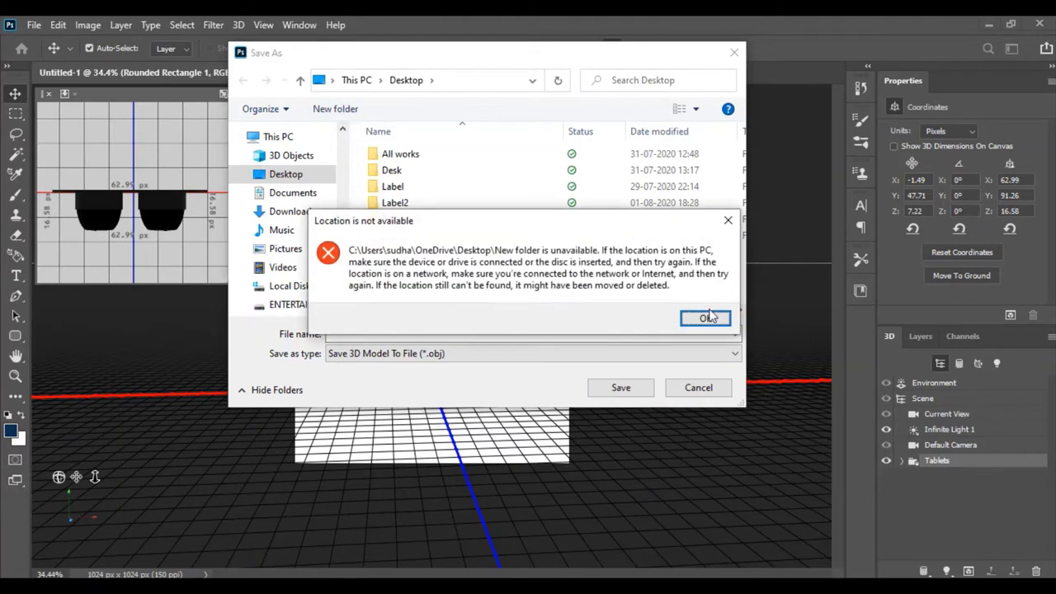
left_click(707, 319)
left_click(406, 221)
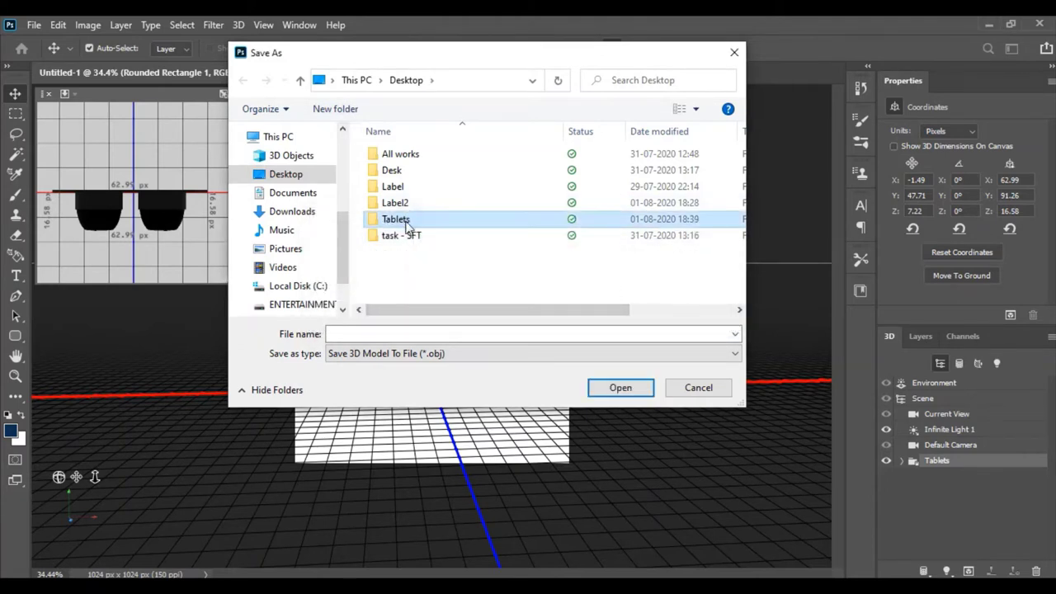
left_click(450, 335)
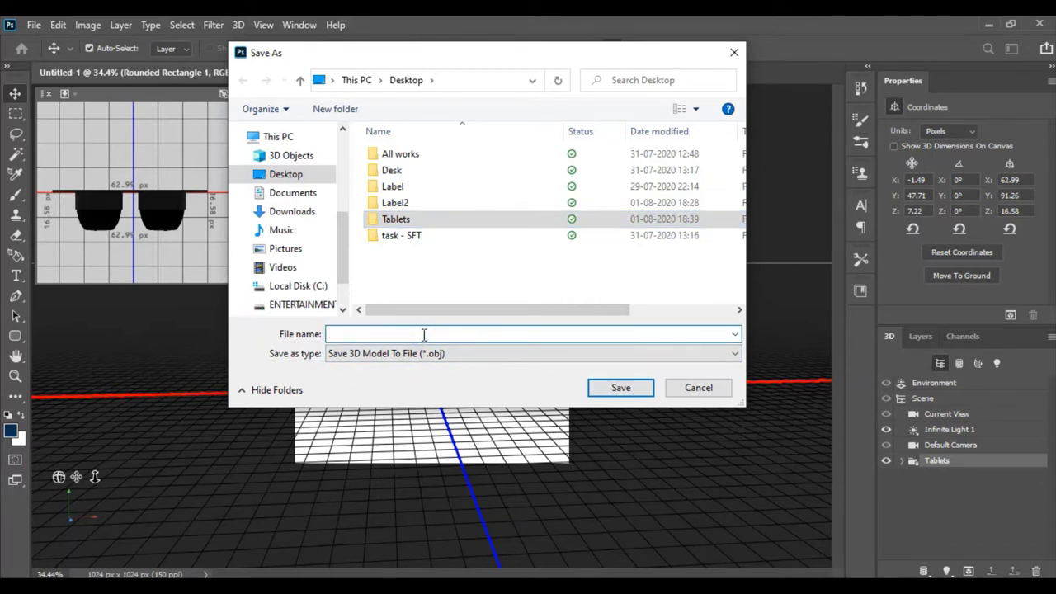
type("Ta")
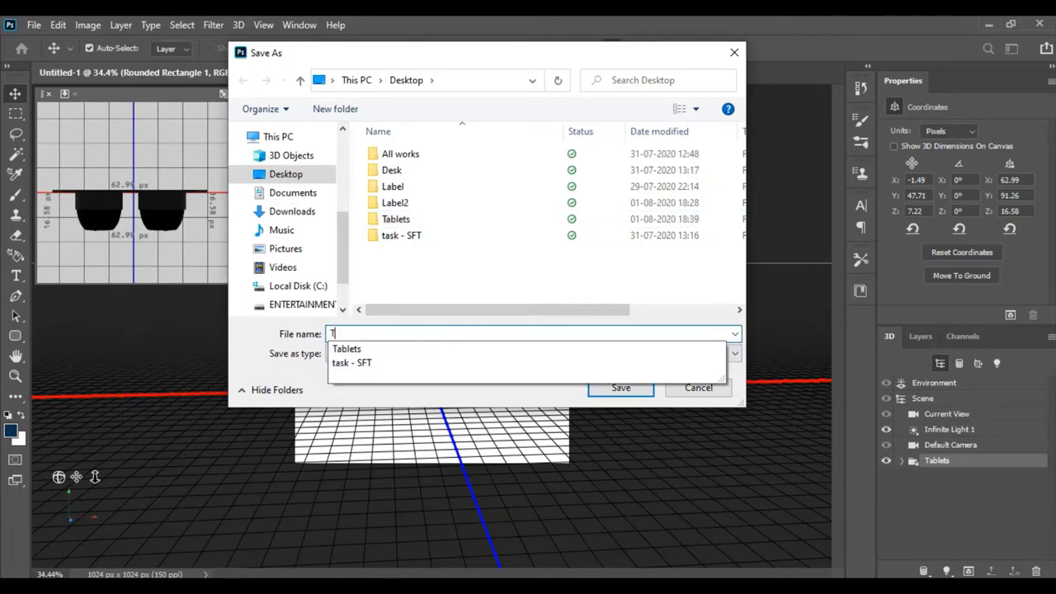
type("blet")
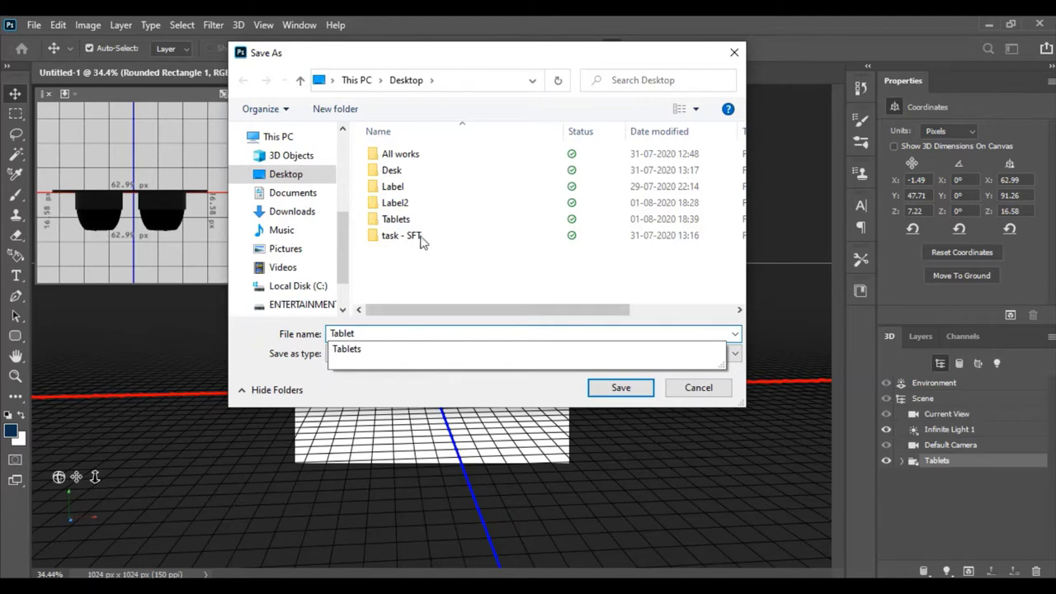
left_click(404, 217)
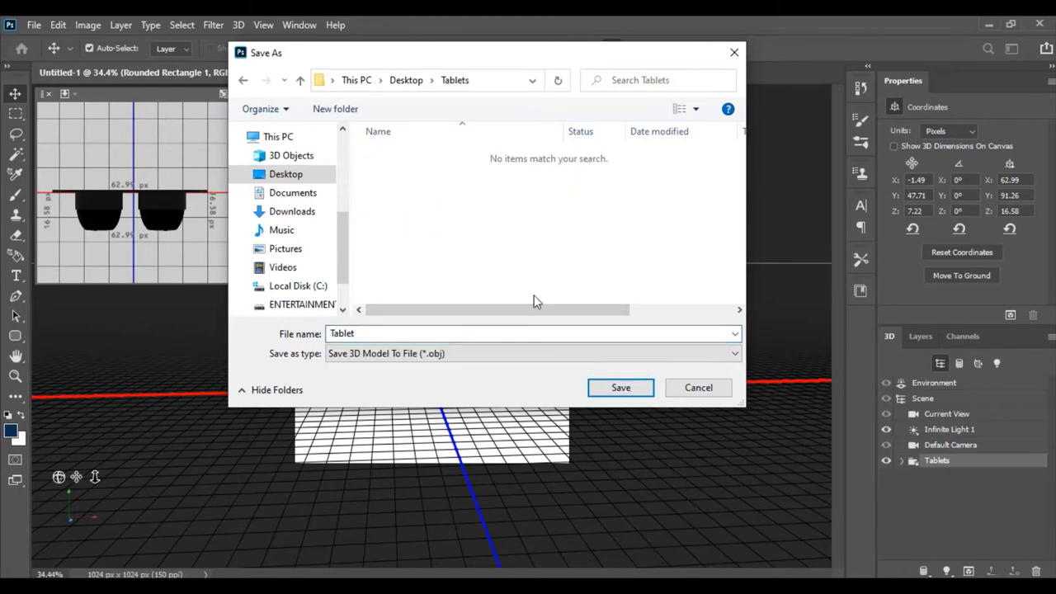
left_click(628, 390)
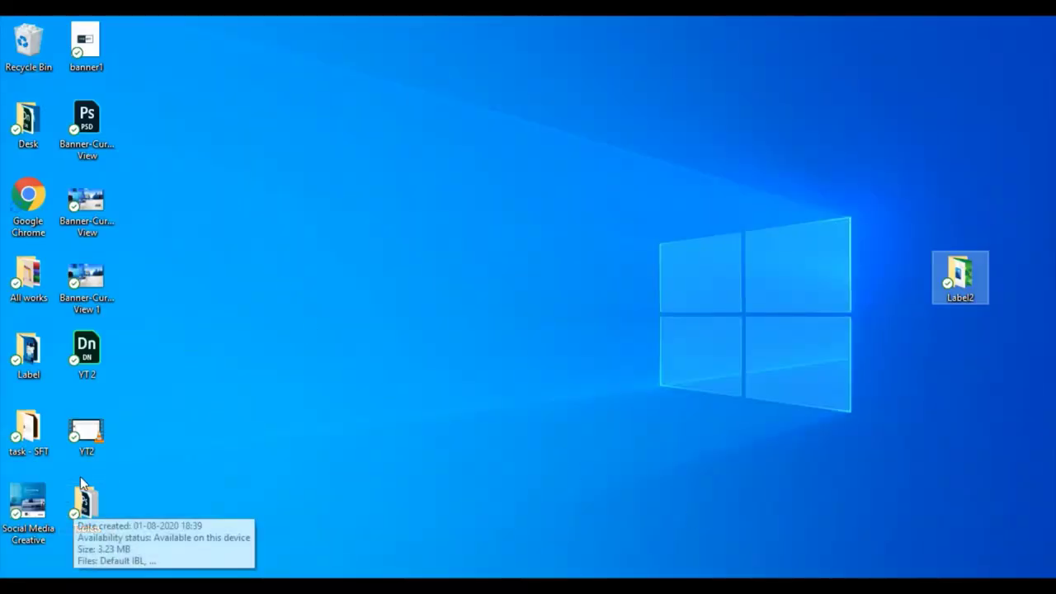
Open the desktop Tablets folder, select the Tablet 3D object, and enlarge the view to Large icons.
left_click(91, 505)
double_click(90, 505)
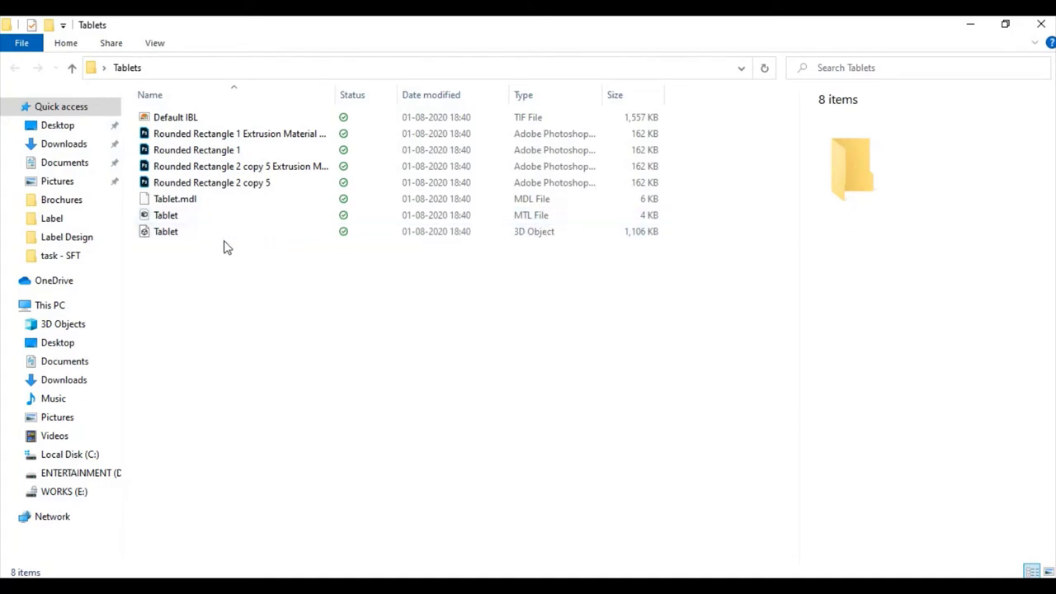
left_click(163, 235)
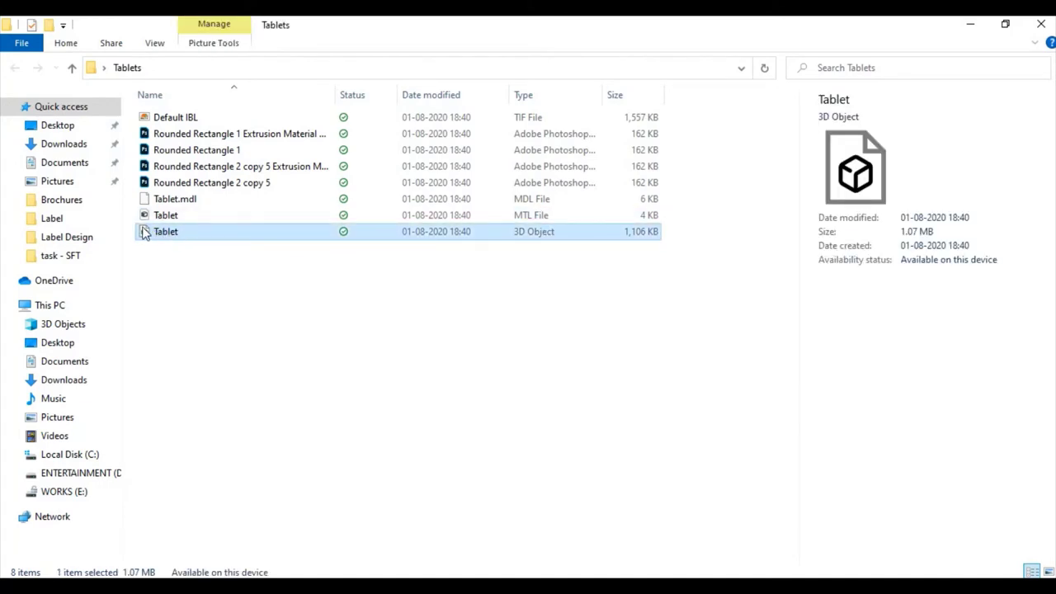
scroll(191, 181, "up", 1, "ctrl")
scroll(228, 193, "up", 1, "ctrl")
scroll(333, 247, "up", 1, "ctrl")
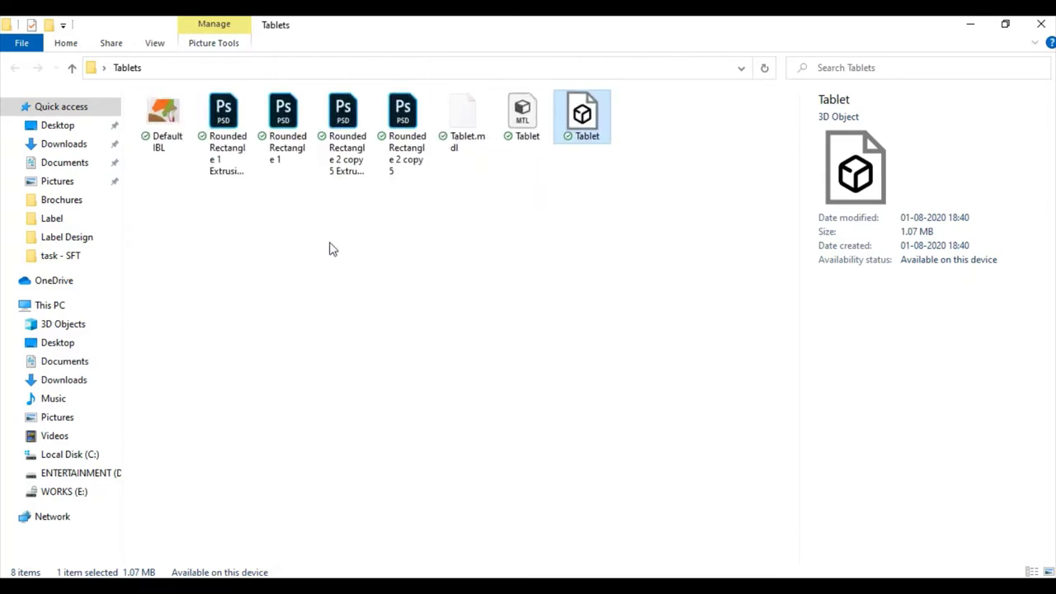
scroll(339, 242, "up", 1, "ctrl")
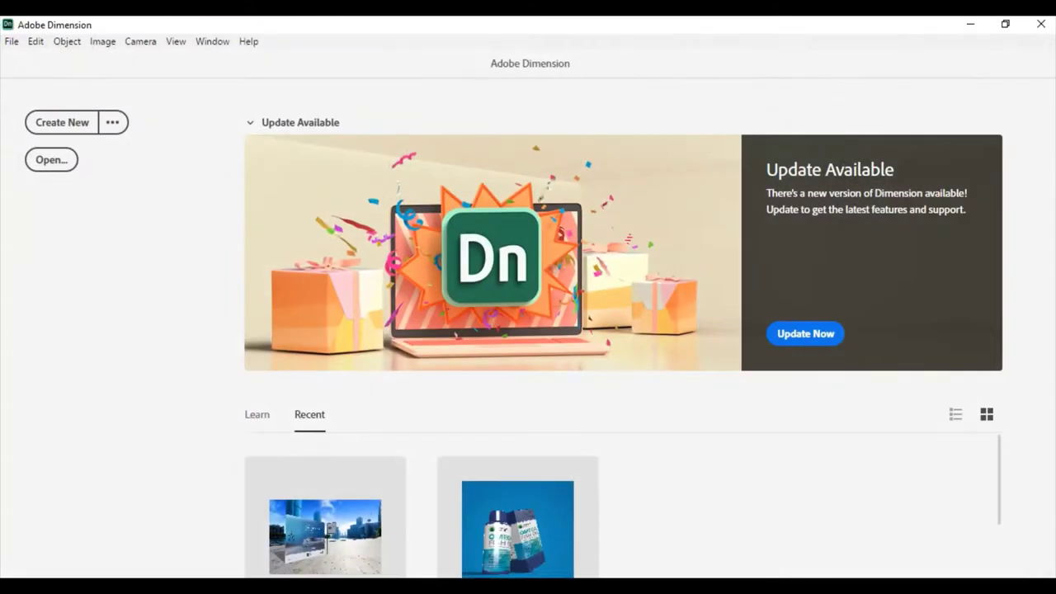
Create a new blank scene, dismiss the update notice, and cancel a File > Open browse into Tablets.
left_click(74, 132)
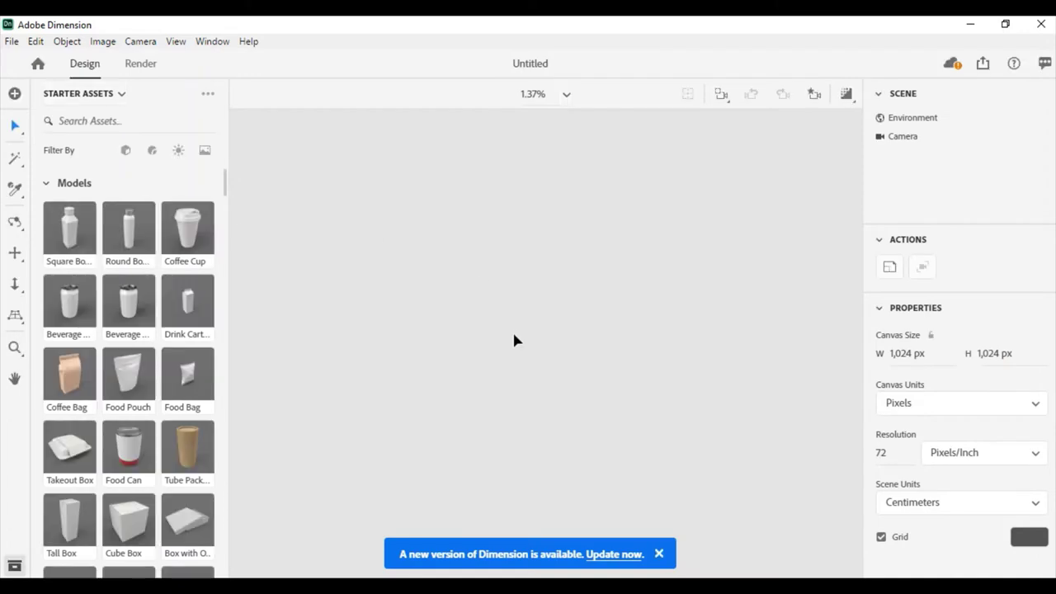
left_click(658, 552)
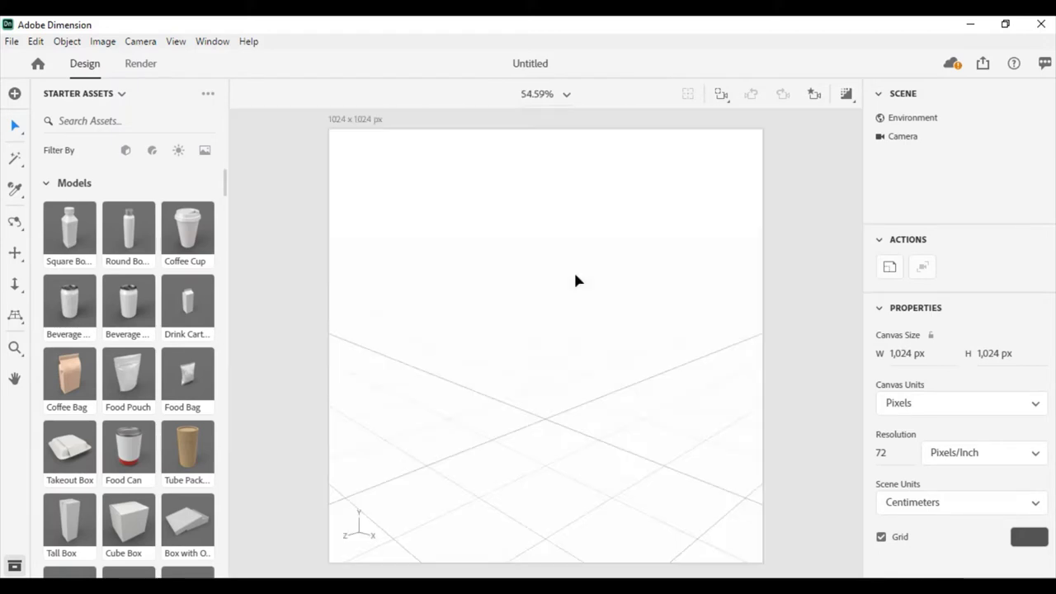
left_click(12, 41)
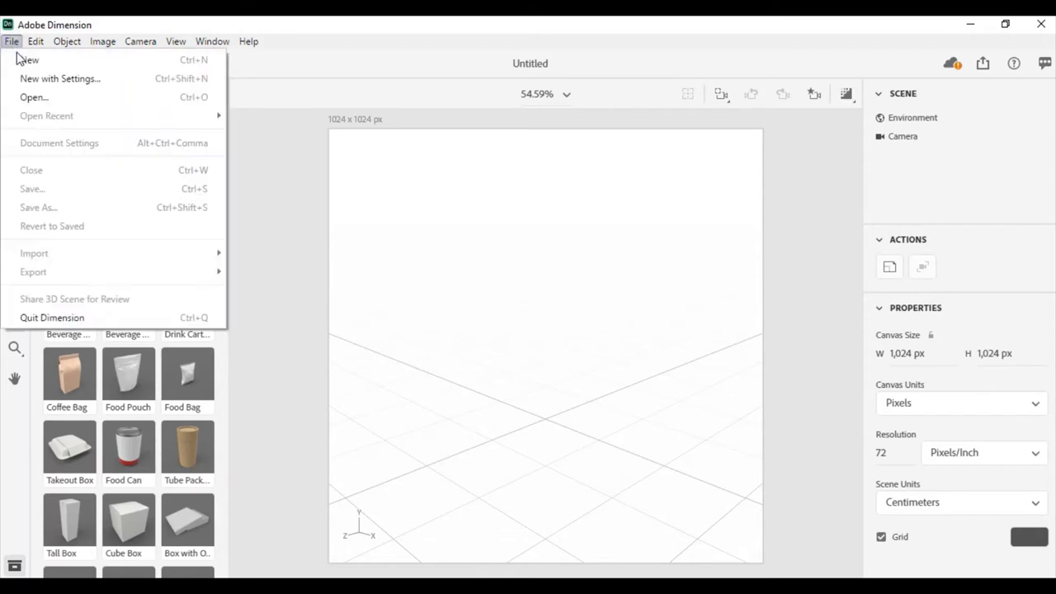
left_click(74, 97)
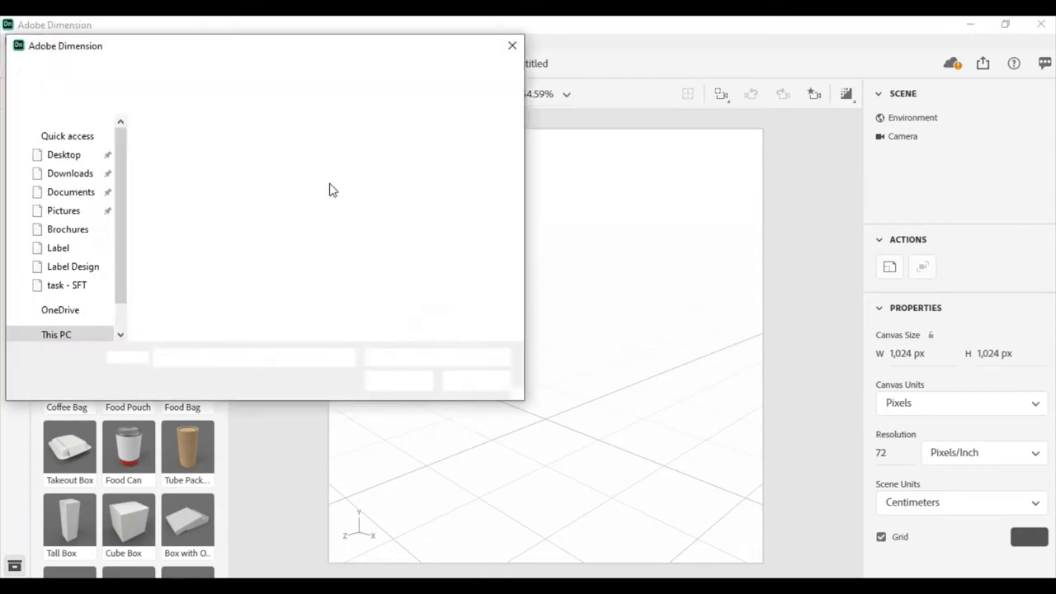
double_click(183, 211)
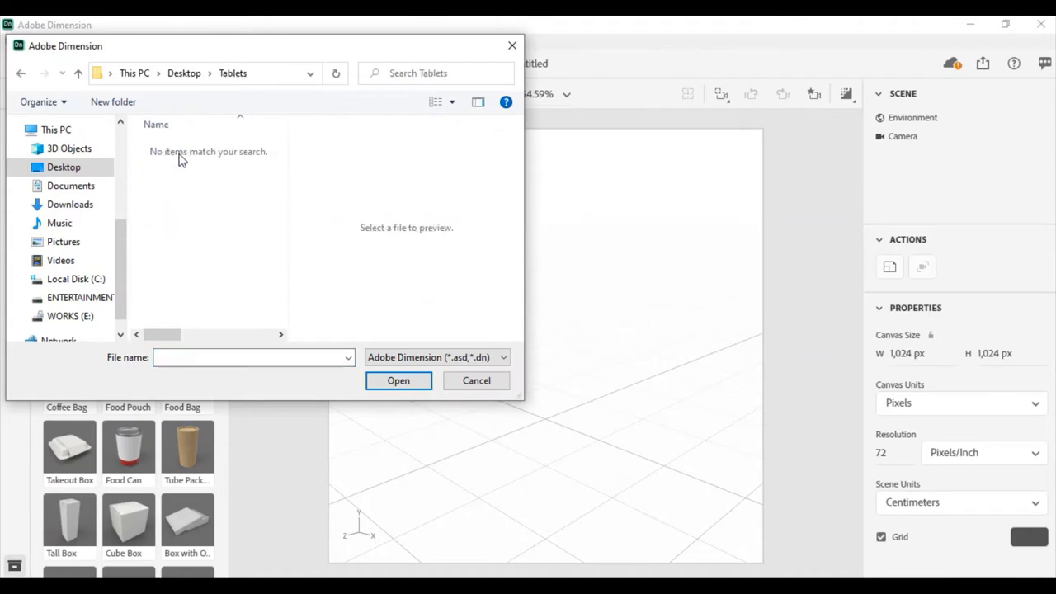
left_click(475, 382)
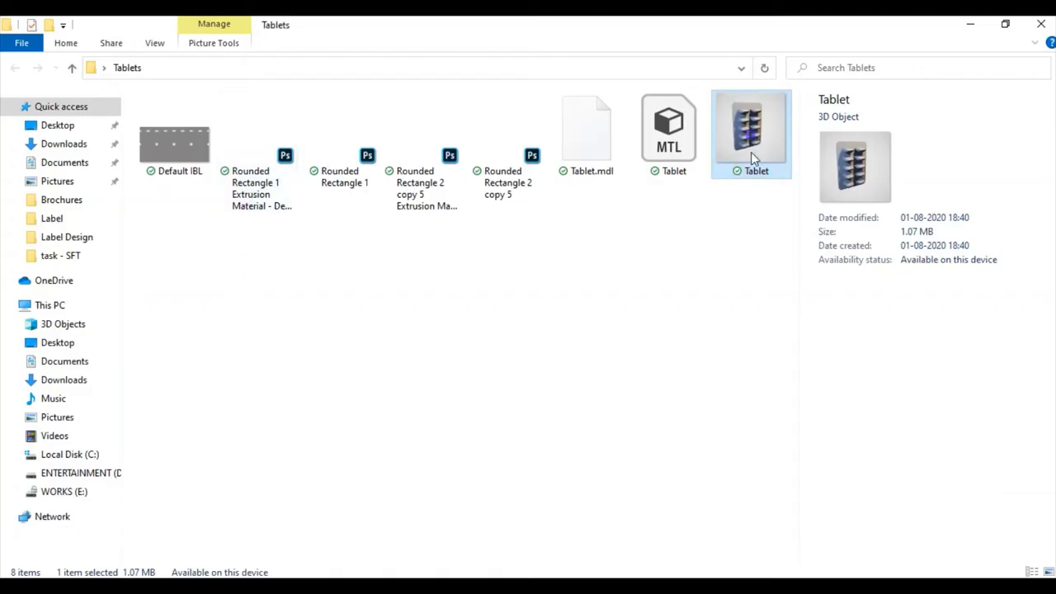
Drag Tablet.obj into the canvas, reposition it, and scale it uniformly to 30%.
mouse_move(751, 151)
left_mouse_down()
mouse_move(669, 317)
mouse_move(543, 326)
left_mouse_up()
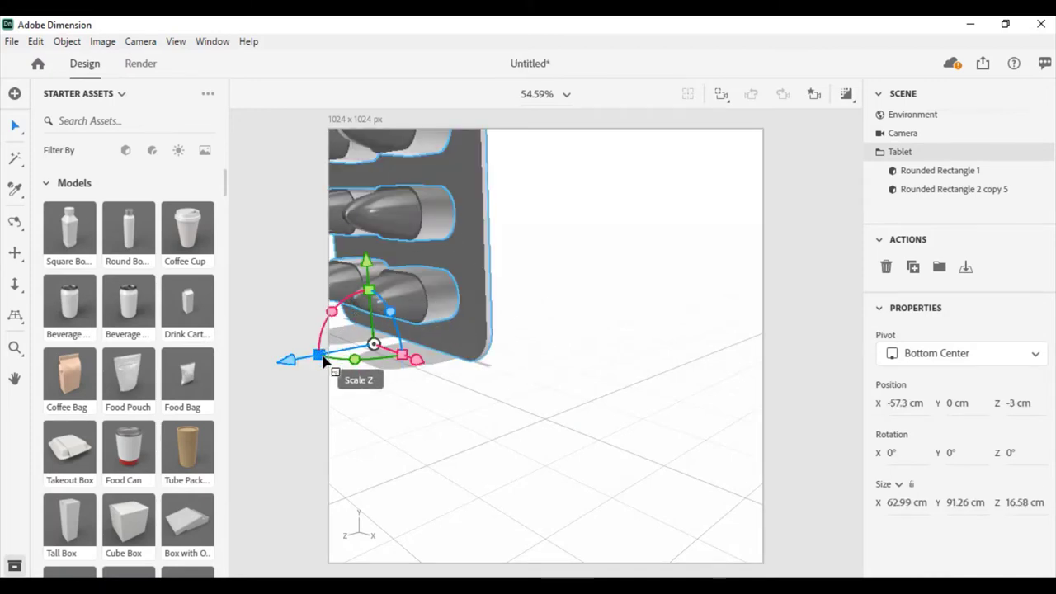
left_click_drag(374, 347, 487, 409)
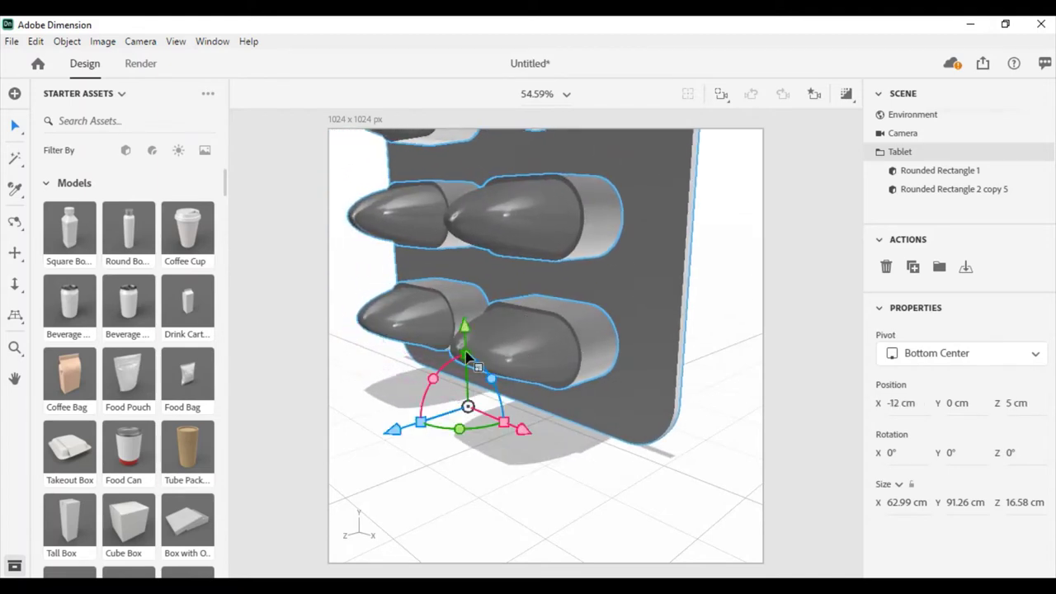
left_click_drag(466, 355, 474, 367)
key("ctrl+z")
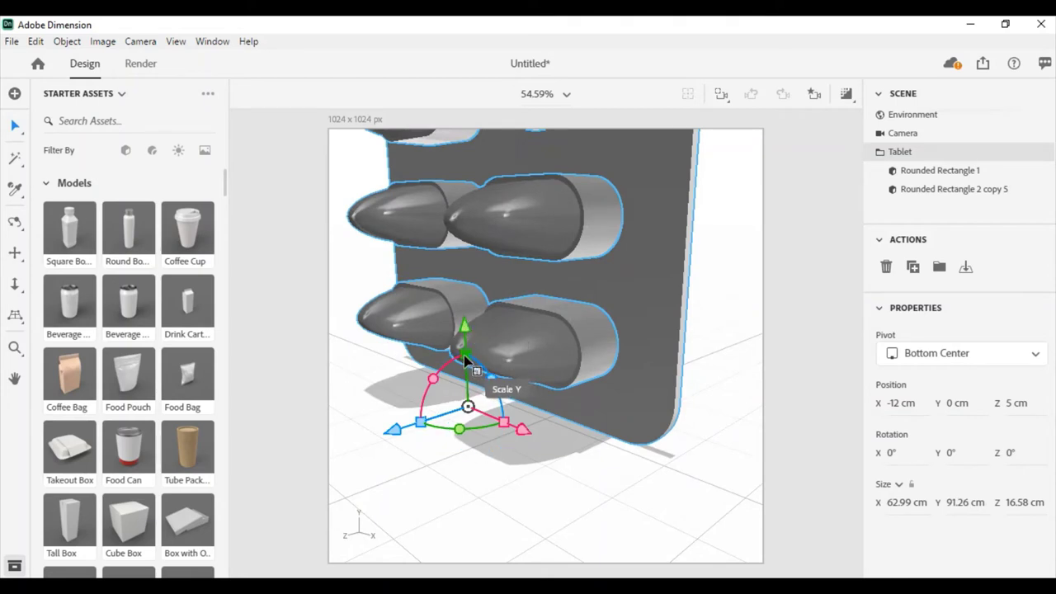
left_click_drag(466, 326, 476, 356)
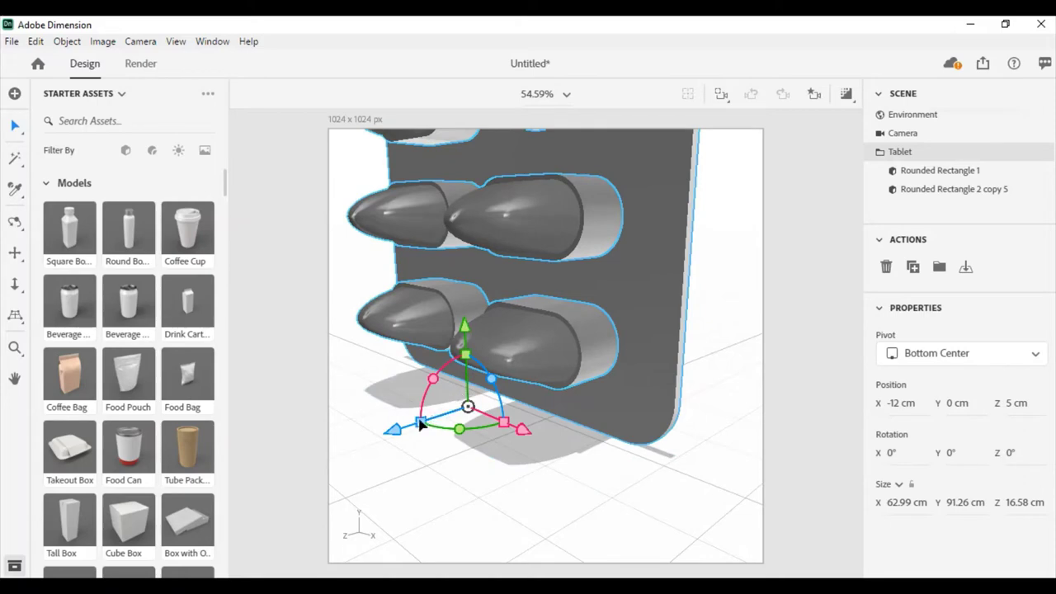
left_click_drag(420, 422, 456, 418)
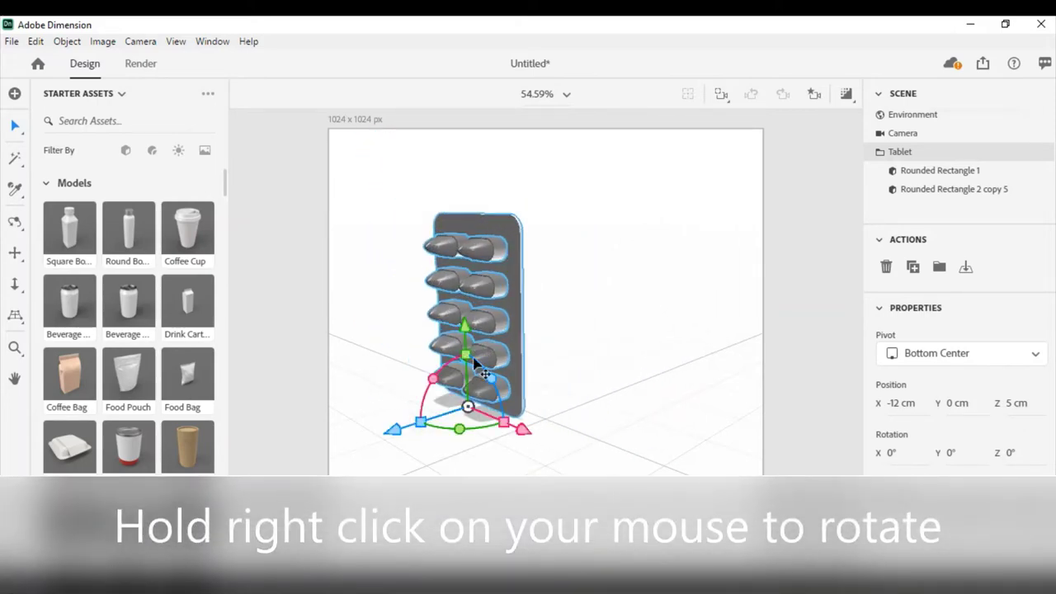
mouse_move(477, 363)
right_mouse_down()
mouse_move(550, 304)
mouse_move(713, 253)
mouse_move(735, 206)
mouse_move(709, 306)
mouse_move(607, 376)
mouse_move(566, 469)
mouse_move(575, 481)
mouse_move(606, 470)
mouse_move(618, 330)
mouse_move(648, 293)
right_mouse_up()
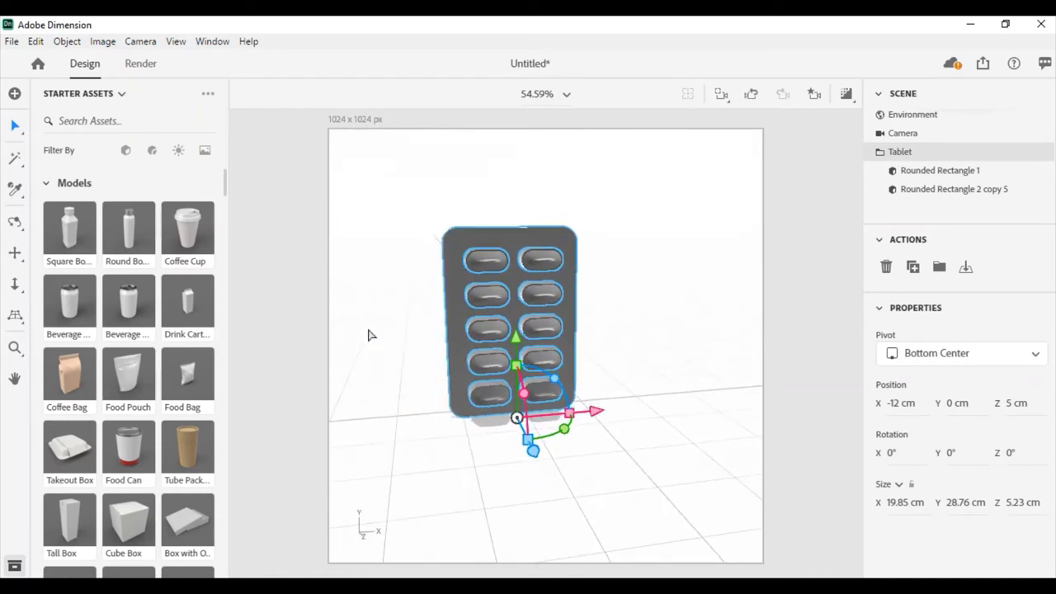
scroll(369, 300, "up", 2)
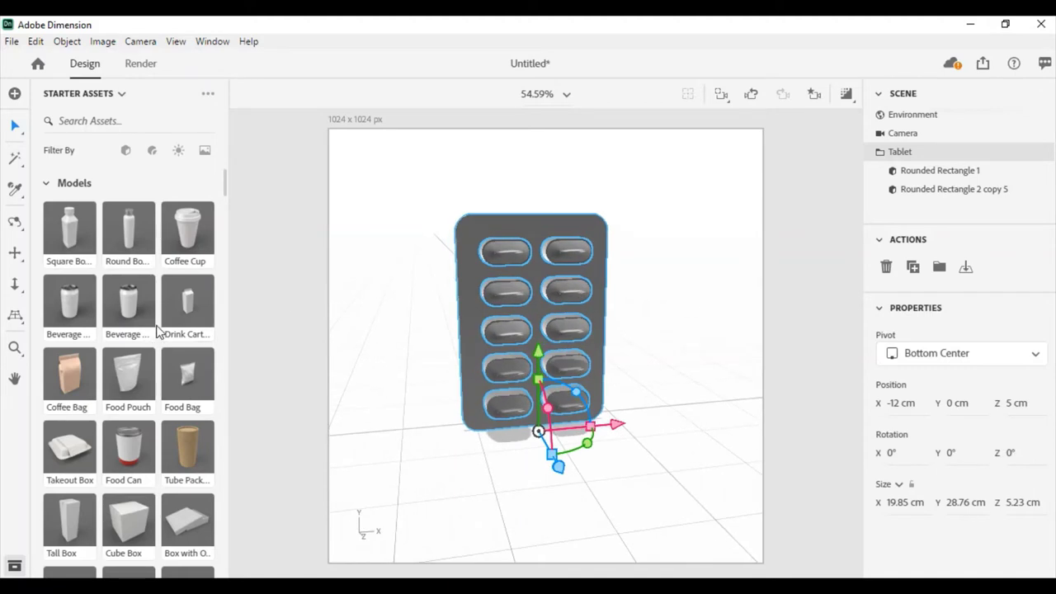
scroll(157, 330, "down", 2)
mouse_move(431, 325)
left_mouse_down()
mouse_move(444, 346)
mouse_move(458, 286)
left_mouse_up()
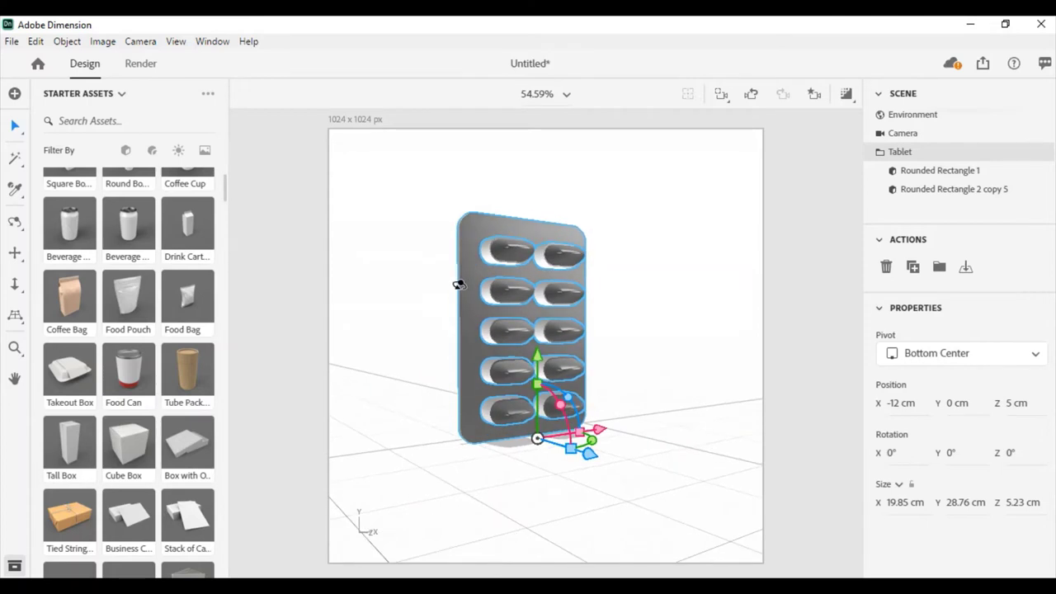
right_click_drag(570, 345, 395, 355)
scroll(134, 359, "down", 2)
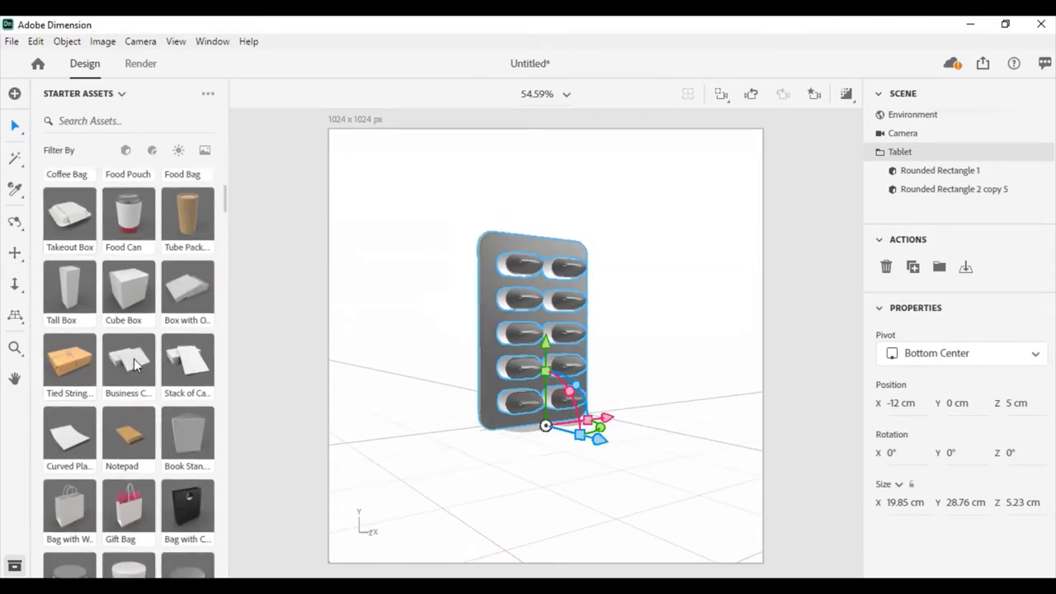
scroll(149, 282, "down", 1)
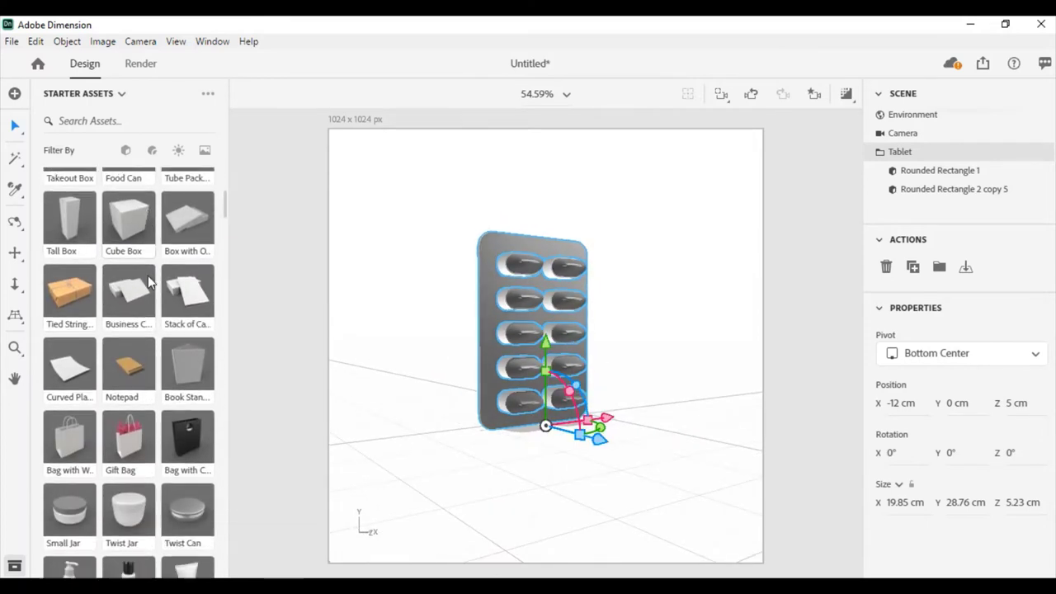
scroll(150, 281, "down", 2)
scroll(149, 281, "down", 1)
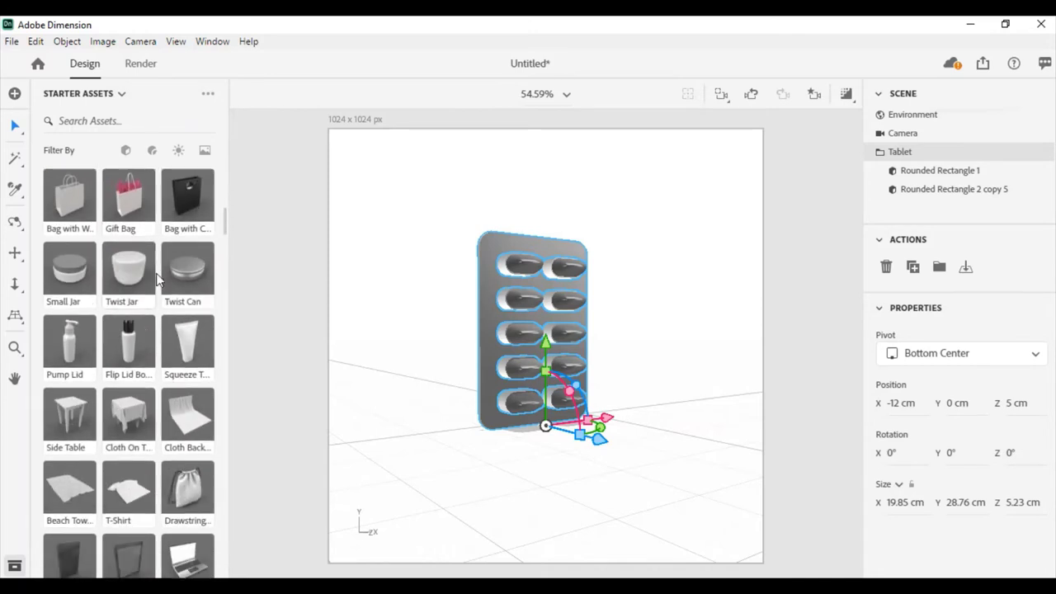
scroll(157, 281, "down", 1)
scroll(157, 281, "down", 1)
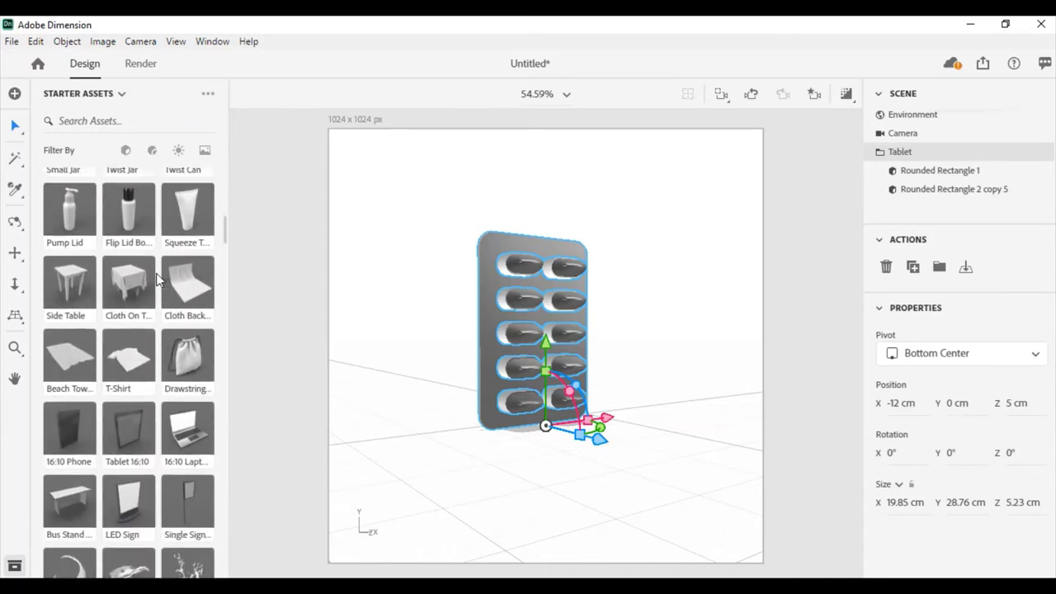
scroll(157, 280, "down", 2)
scroll(156, 281, "down", 1)
scroll(157, 281, "down", 2)
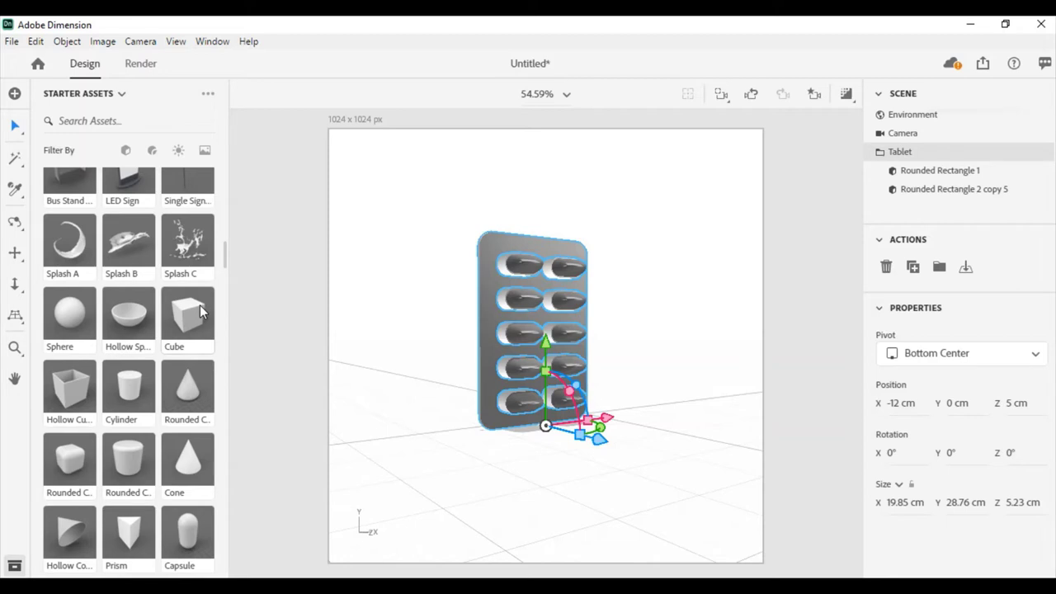
scroll(198, 310, "up", 4)
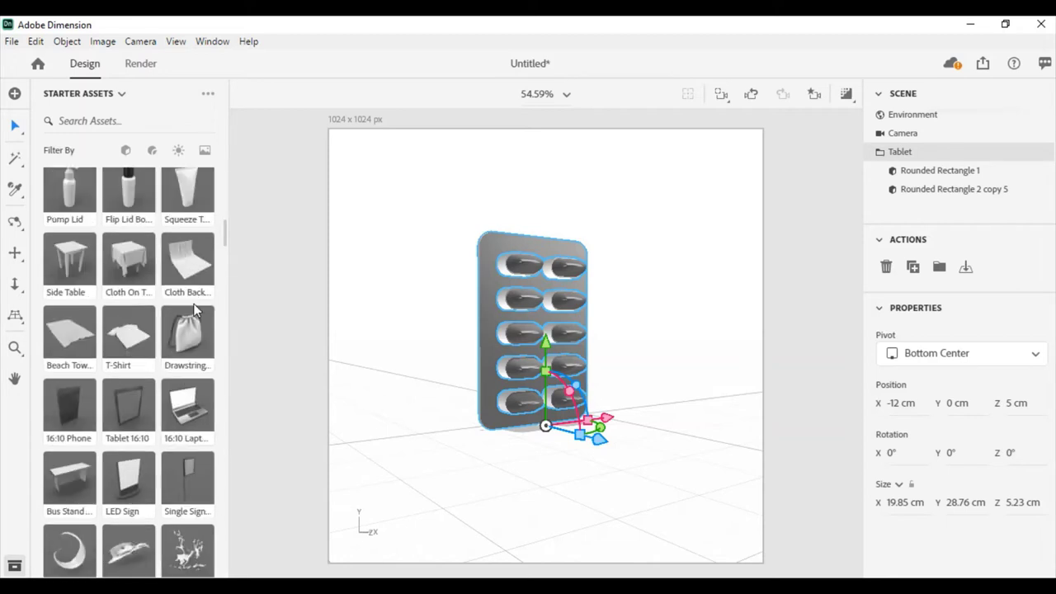
scroll(198, 310, "up", 2)
scroll(195, 310, "up", 2)
scroll(192, 310, "up", 2)
scroll(192, 311, "up", 2)
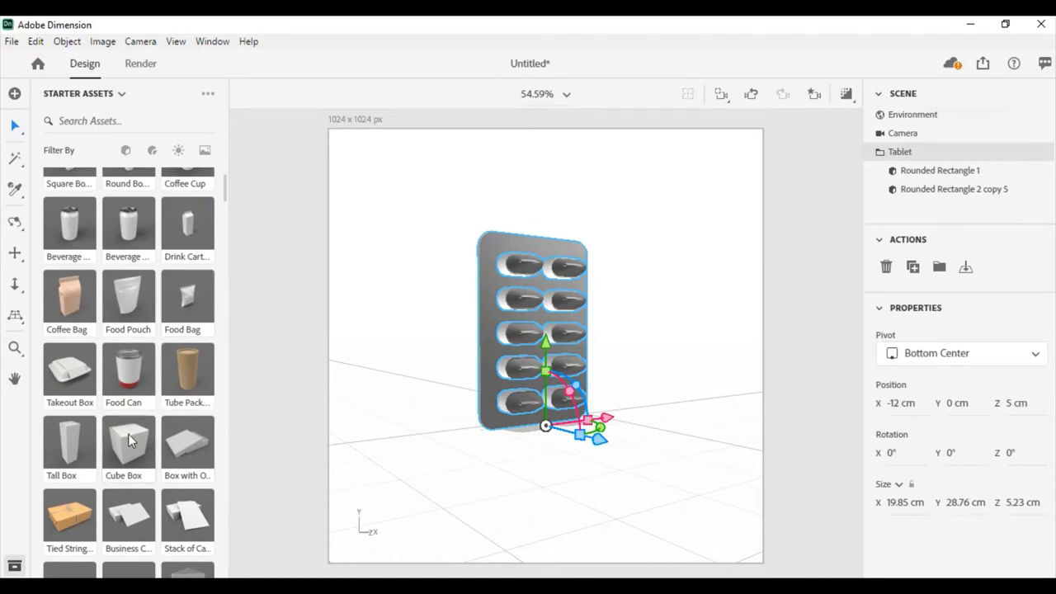
scroll(130, 438, "down", 1)
scroll(149, 435, "down", 4)
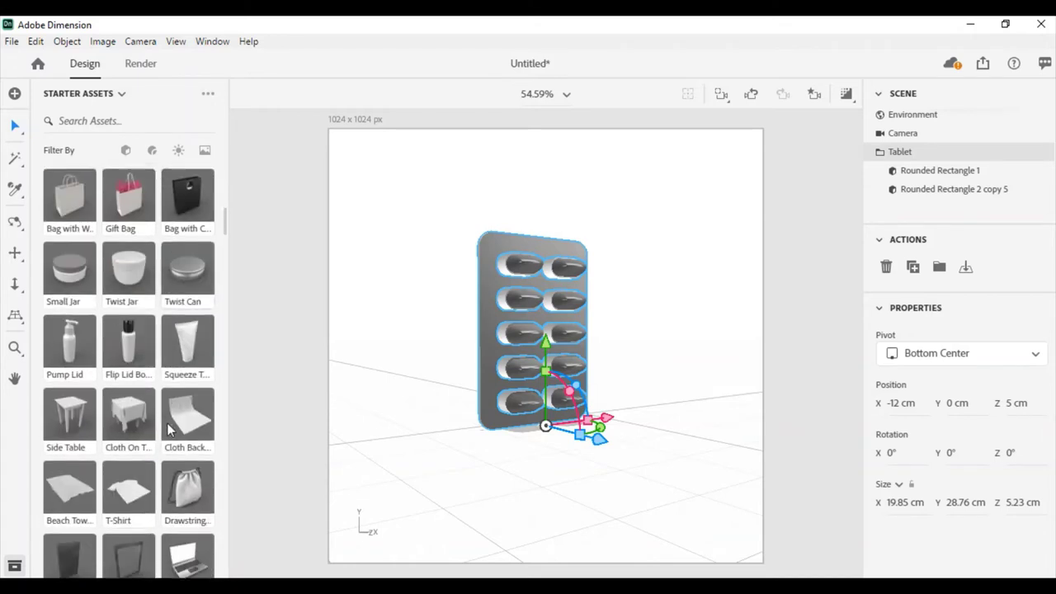
scroll(196, 437, "down", 3)
scroll(194, 388, "down", 1)
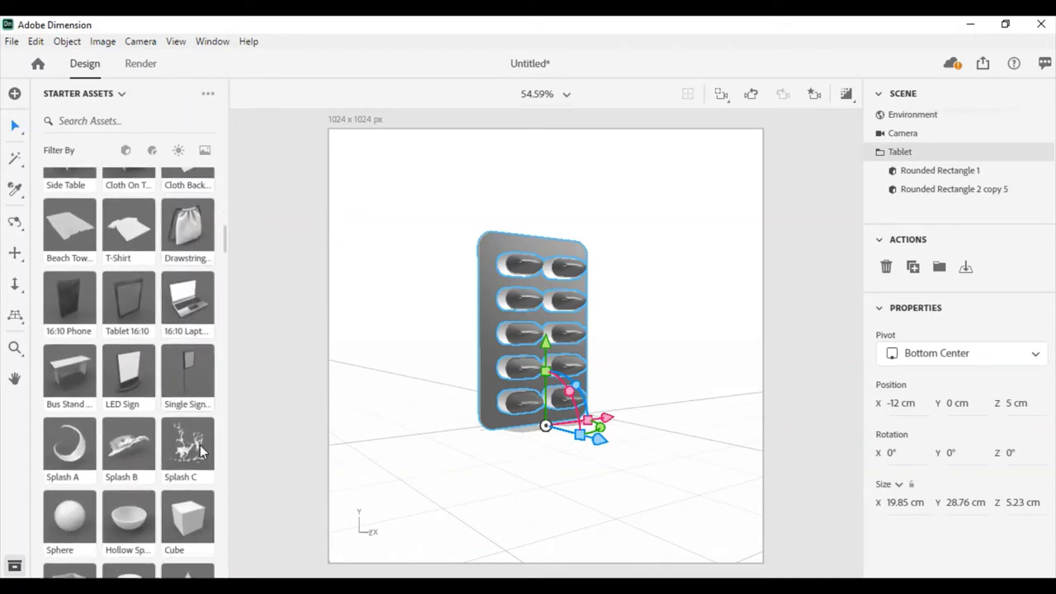
Add a cube beside the blister pack, turn it 20°, and enter an exact depth scale.
left_click(212, 480)
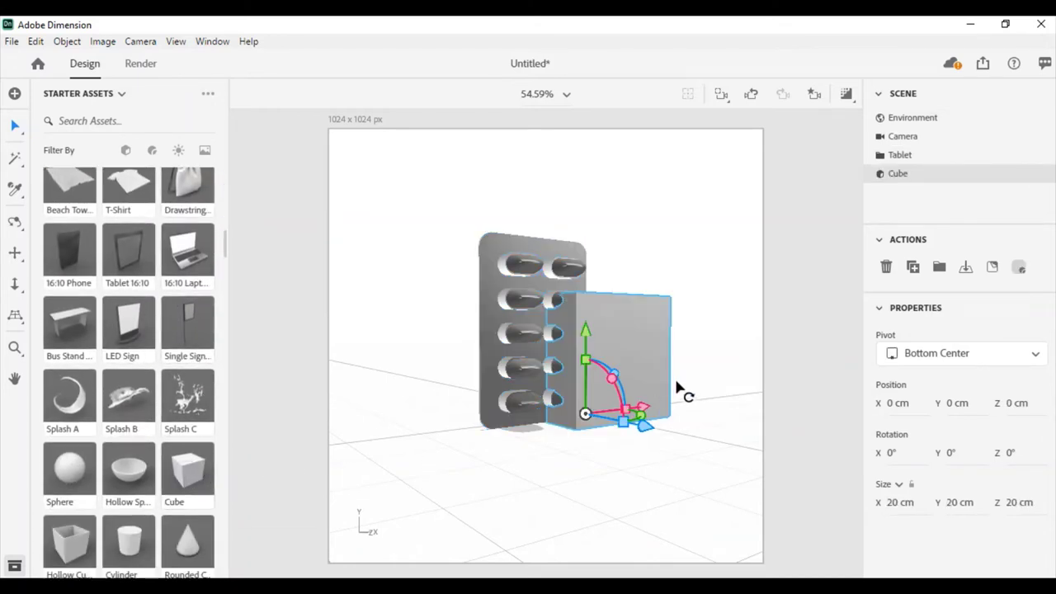
left_click_drag(647, 412, 647, 415)
left_click_drag(633, 411, 554, 431)
mouse_move(487, 355)
right_mouse_down()
mouse_move(514, 416)
mouse_move(607, 444)
right_mouse_up()
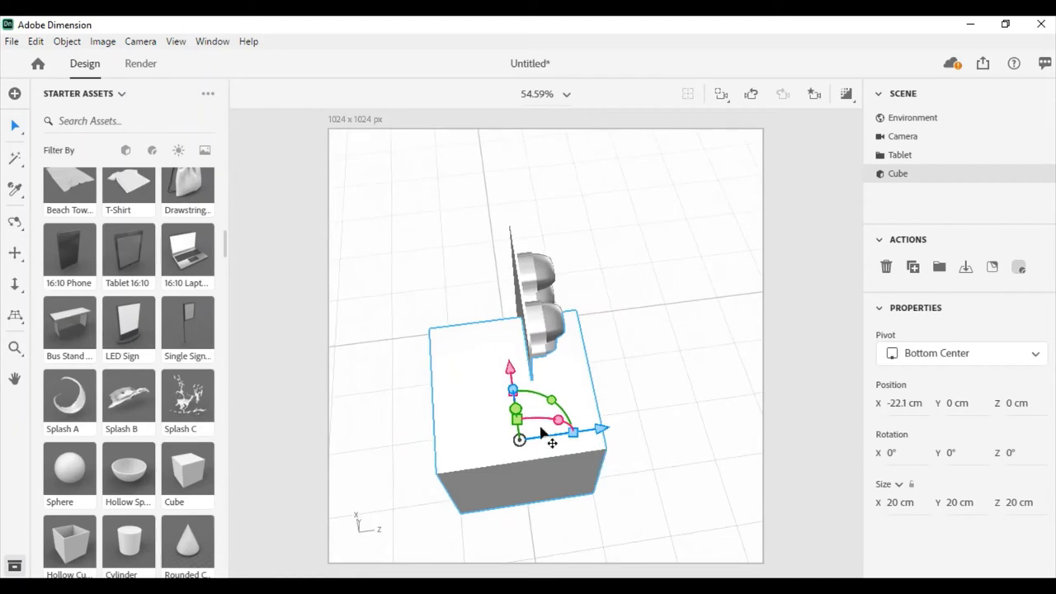
mouse_move(578, 437)
left_mouse_down()
mouse_move(532, 443)
mouse_move(631, 429)
mouse_move(591, 446)
mouse_move(602, 438)
left_mouse_up()
key("ctrl+z")
left_click(602, 431)
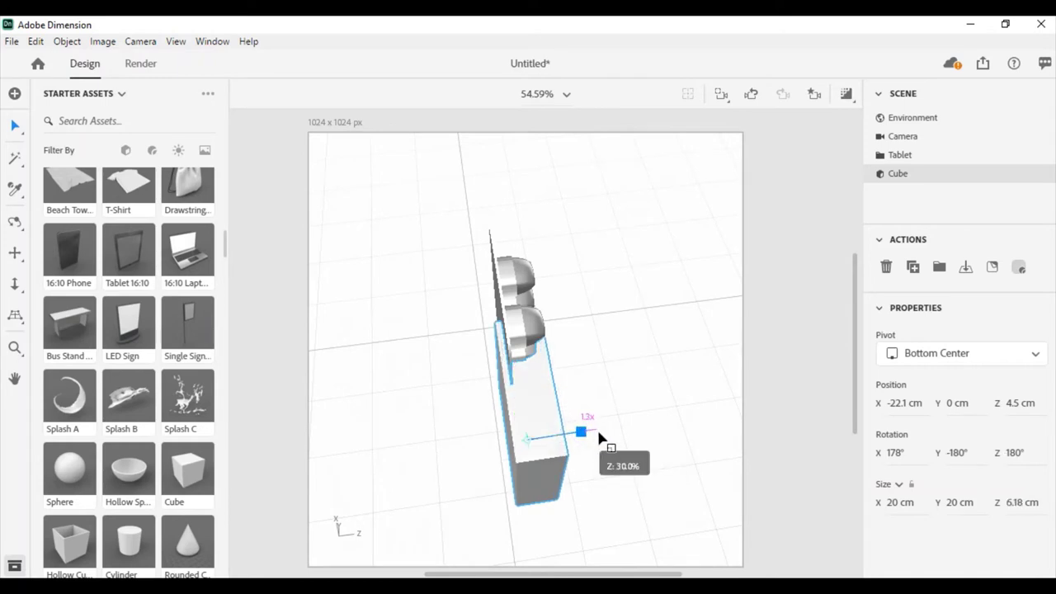
Stretch the cube to about 30.7 cm tall and slide it right across the ground.
middle_click_drag(614, 438, 453, 294)
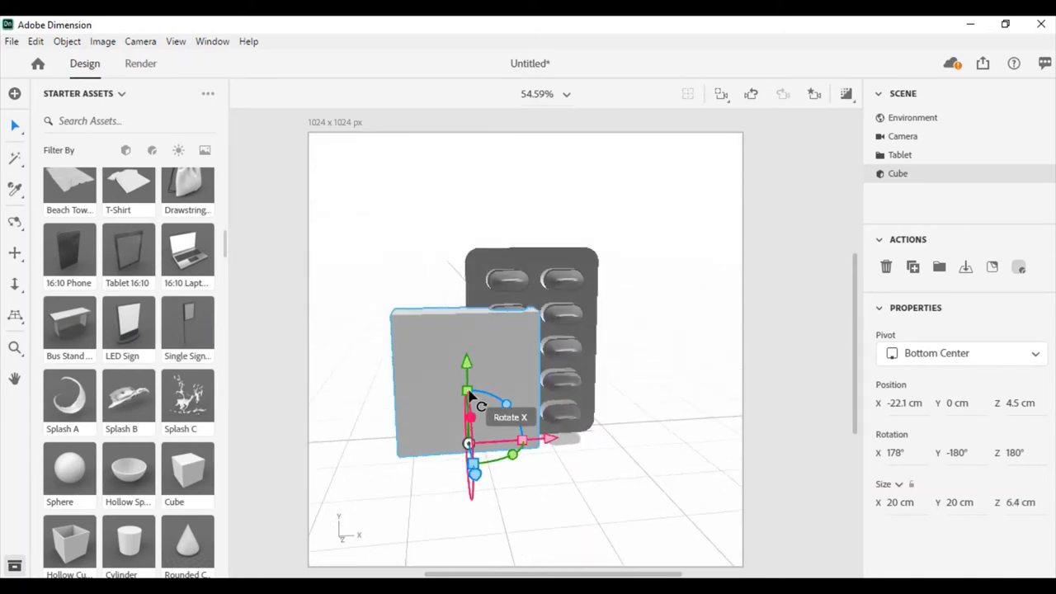
left_click_drag(467, 391, 468, 366)
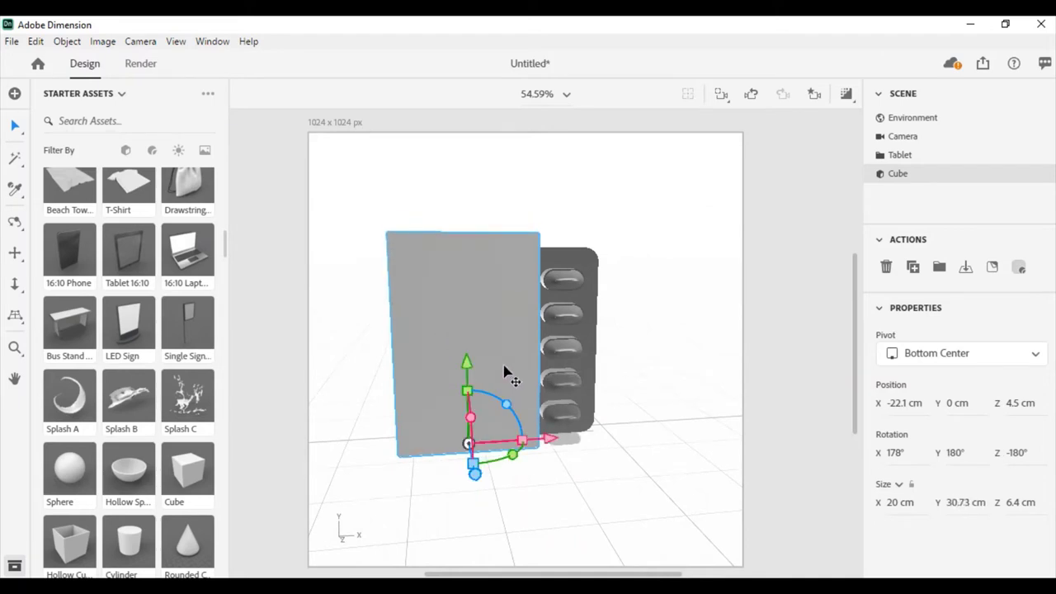
middle_click_drag(491, 395, 492, 347)
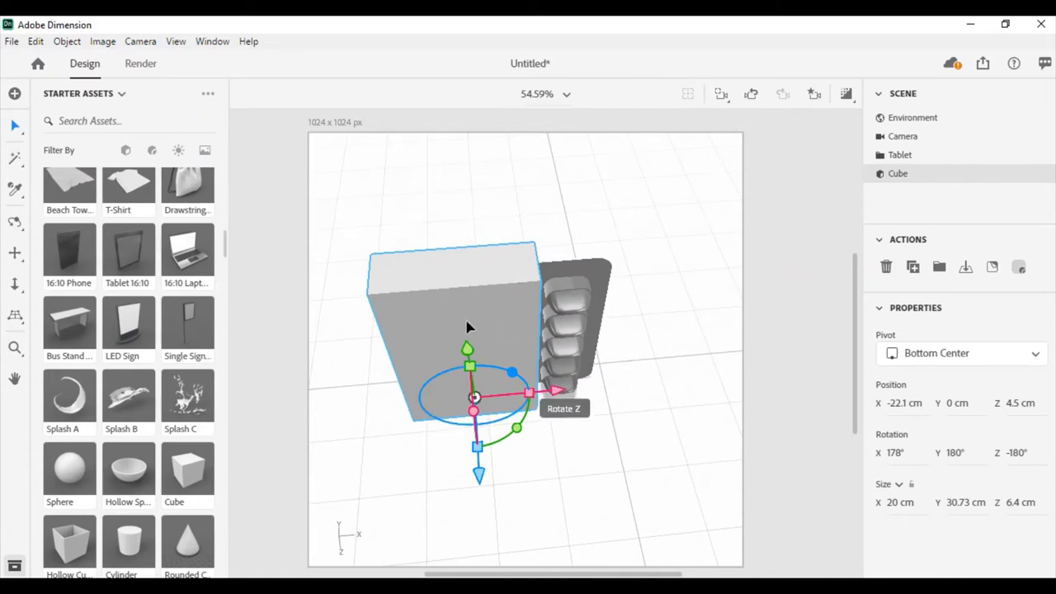
left_click_drag(469, 317, 551, 319)
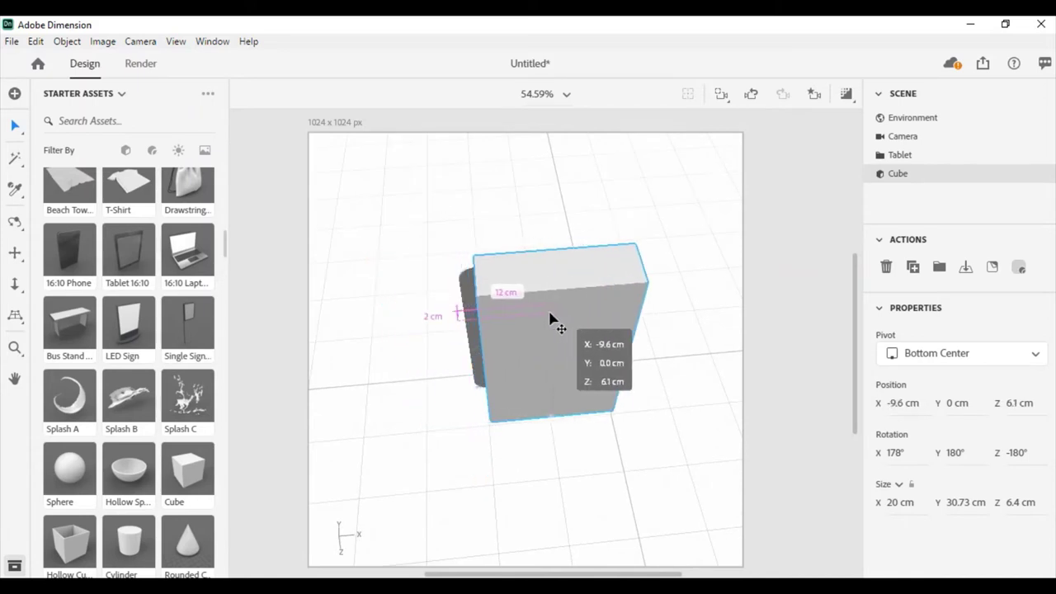
Settle the cube beside the tablet and rotate it -91° on Z onto its side.
left_click_drag(550, 319, 536, 319)
mouse_move(536, 317)
middle_mouse_down()
mouse_move(547, 408)
mouse_move(517, 288)
middle_mouse_up()
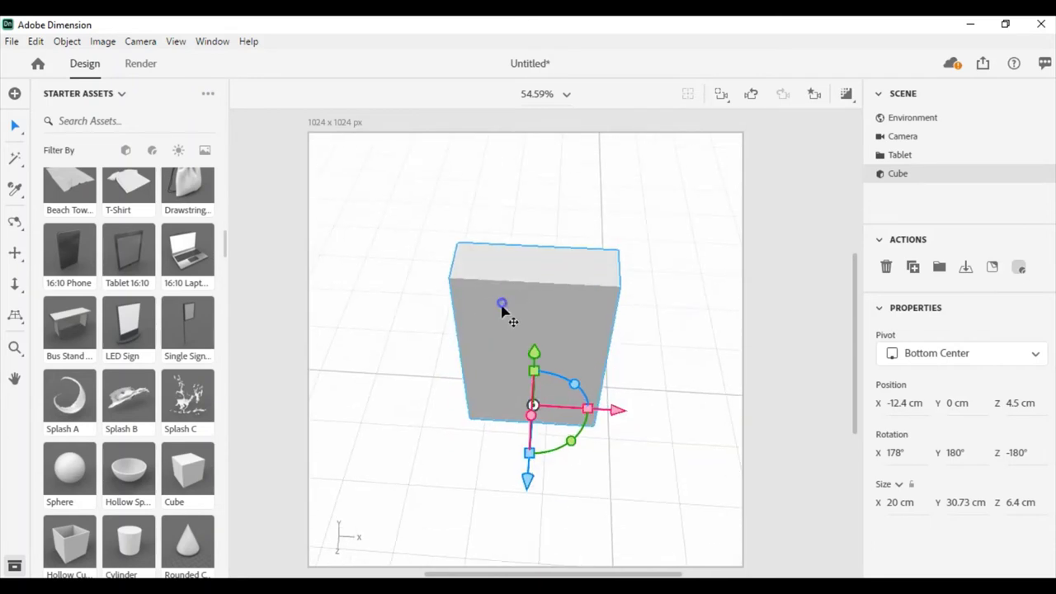
left_click_drag(502, 303, 615, 320)
mouse_move(615, 322)
middle_mouse_down()
mouse_move(648, 326)
mouse_move(441, 322)
mouse_move(547, 278)
mouse_move(568, 201)
mouse_move(615, 318)
middle_mouse_up()
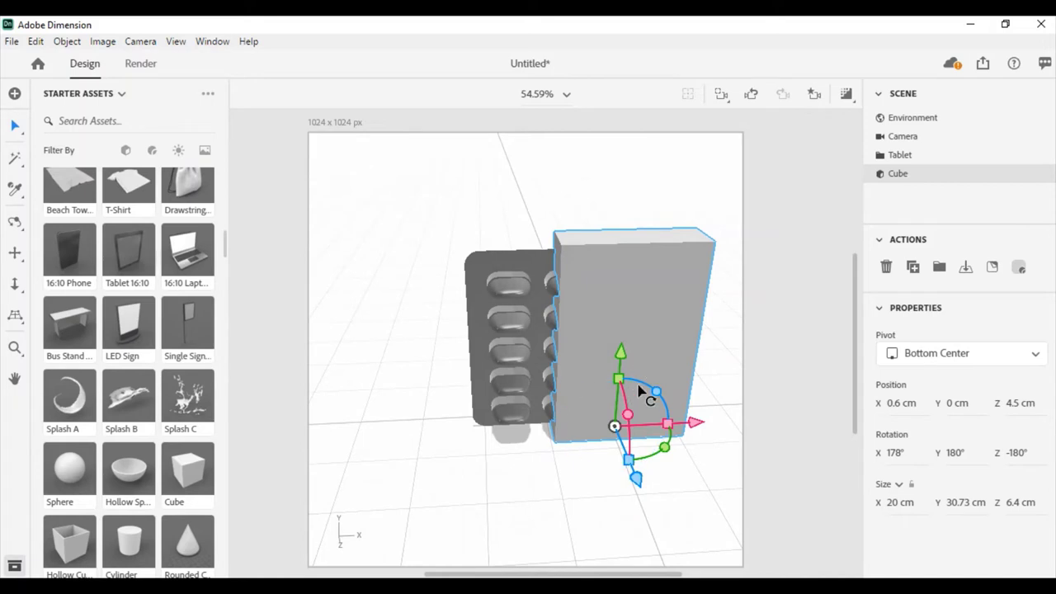
mouse_move(656, 392)
left_mouse_down()
mouse_move(667, 402)
mouse_move(618, 346)
mouse_move(481, 307)
left_mouse_up()
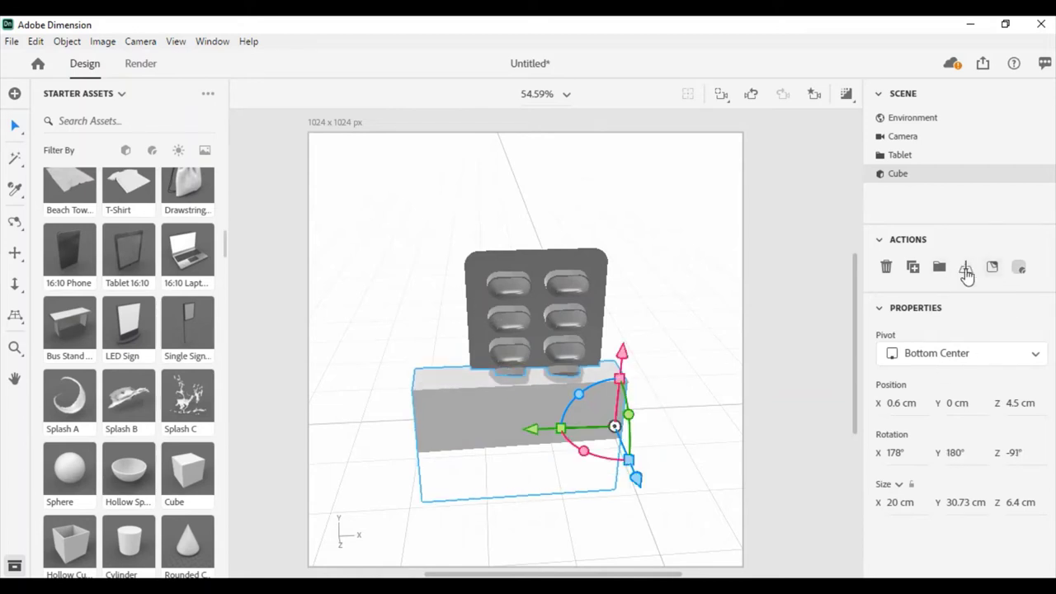
Drop the cube to the ground and place it just left of the tablet at X -20 cm.
left_click(966, 269)
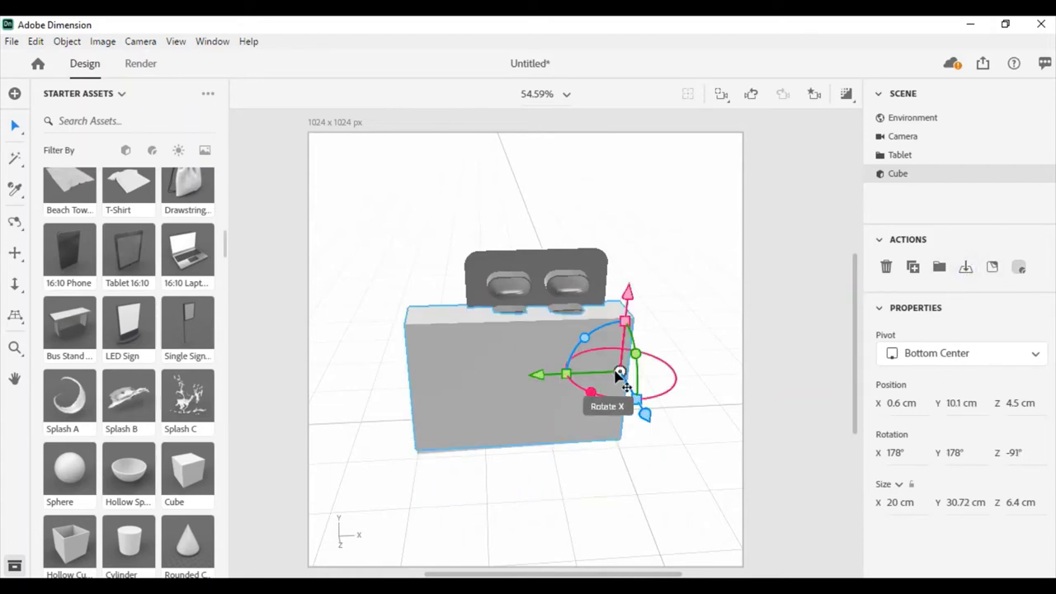
mouse_move(620, 372)
left_mouse_down()
mouse_move(516, 359)
mouse_move(485, 382)
mouse_move(428, 357)
left_mouse_up()
key("ctrl+z")
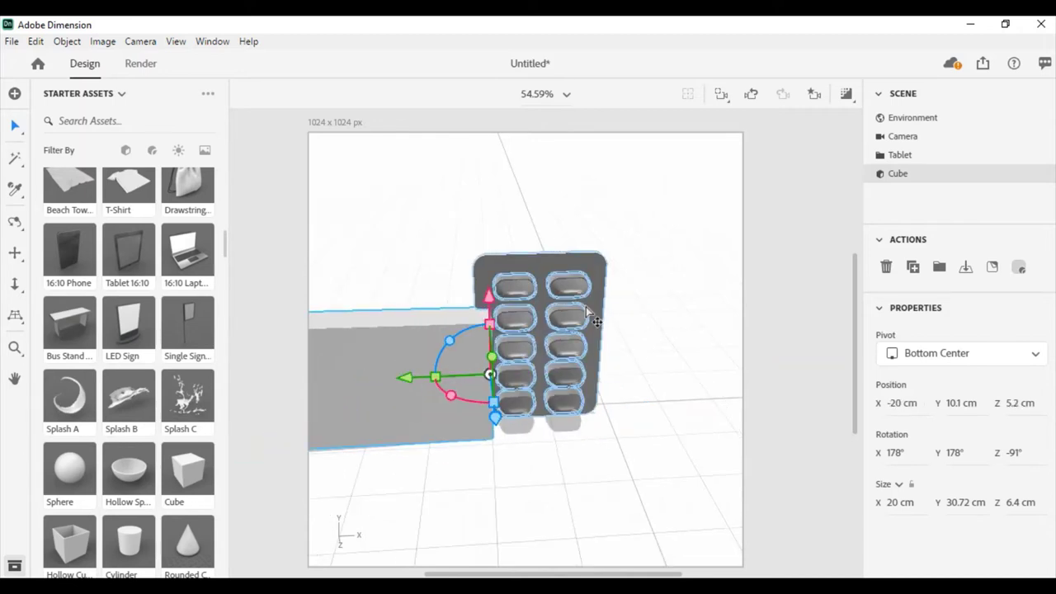
mouse_move(625, 325)
middle_mouse_down()
mouse_move(318, 349)
mouse_move(434, 316)
mouse_move(432, 372)
mouse_move(514, 385)
mouse_move(496, 353)
mouse_move(487, 363)
middle_mouse_up()
mouse_move(412, 373)
middle_mouse_down()
mouse_move(446, 380)
mouse_move(433, 402)
middle_mouse_up()
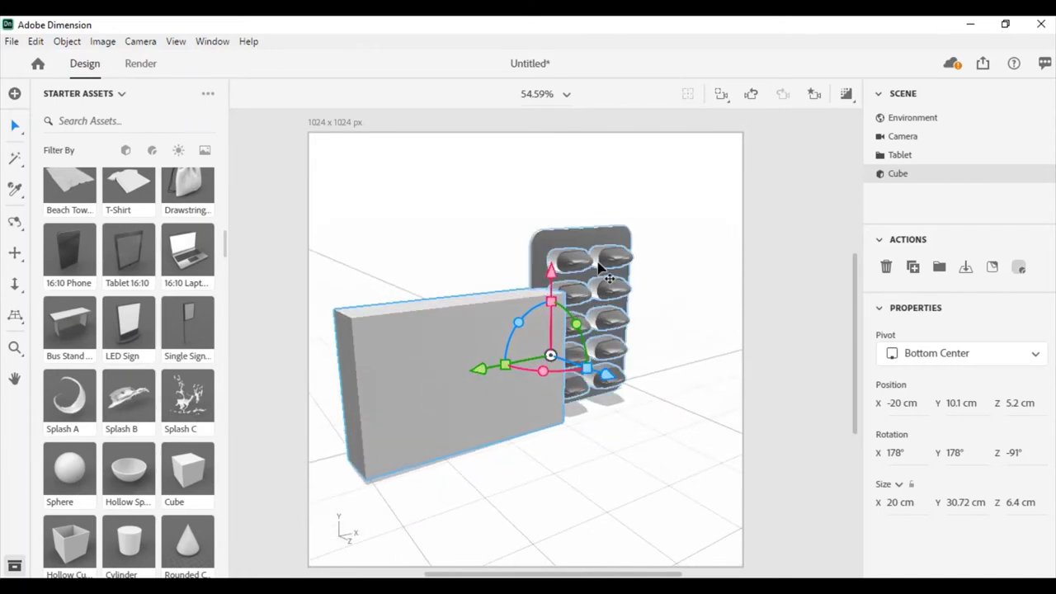
Move the tablet forward along Z and tilt it back on its X axis.
left_click(576, 248)
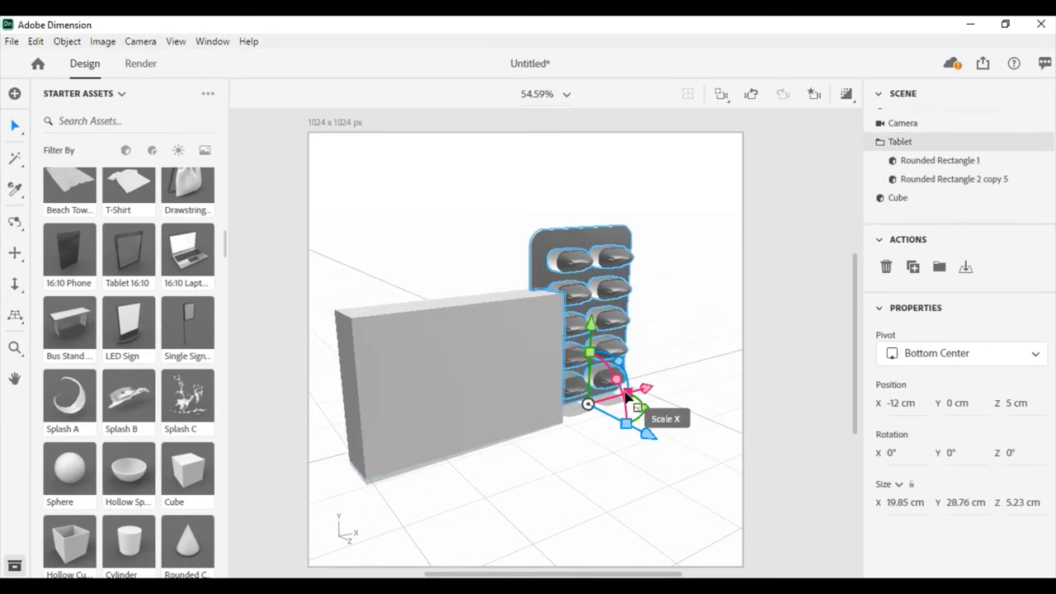
left_click_drag(643, 433, 692, 477)
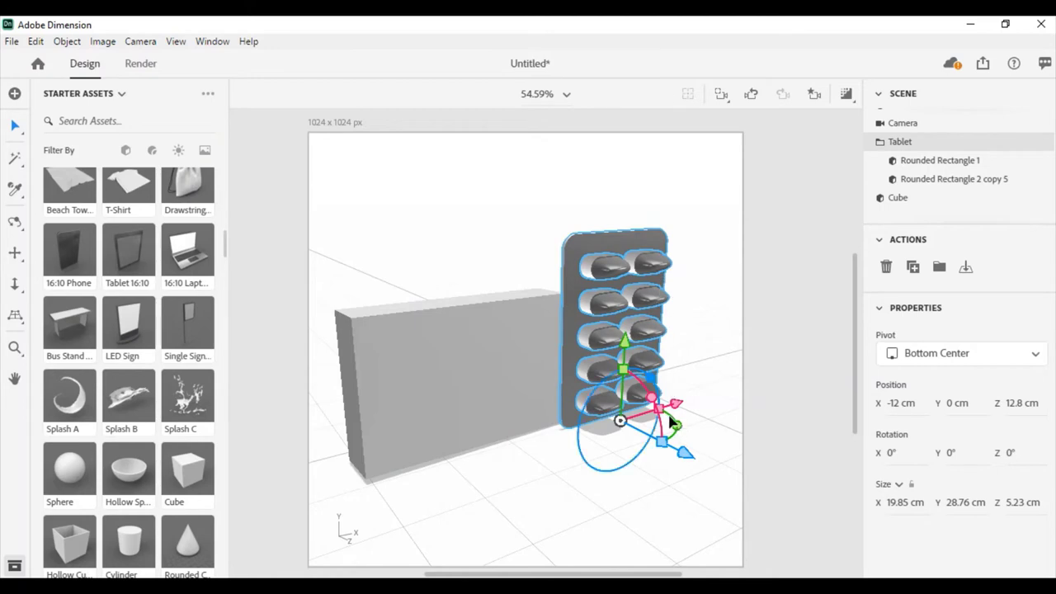
left_click_drag(672, 420, 661, 397)
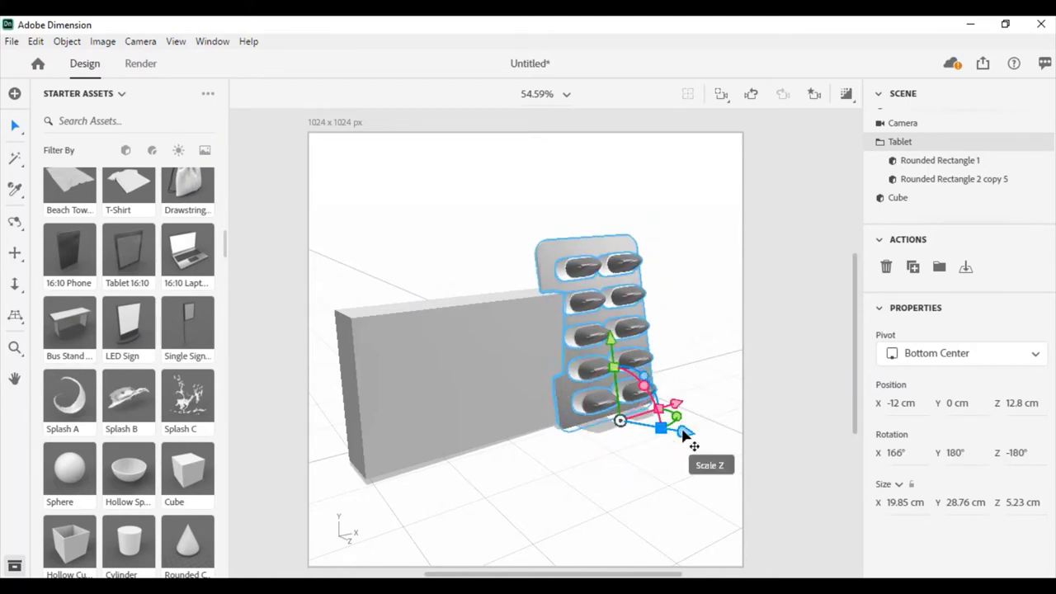
left_click_drag(683, 435, 723, 463)
left_click_drag(690, 421, 660, 433)
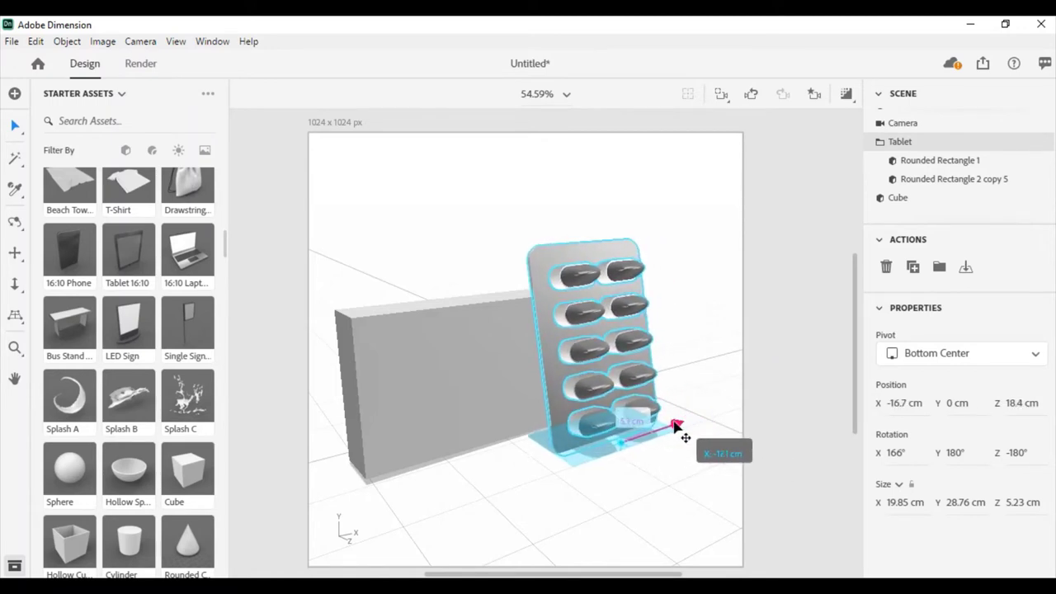
Rest the tablet against the box at X -21.5, Z 16.1 cm, tilted 166° on X.
right_click_drag(471, 460, 599, 423)
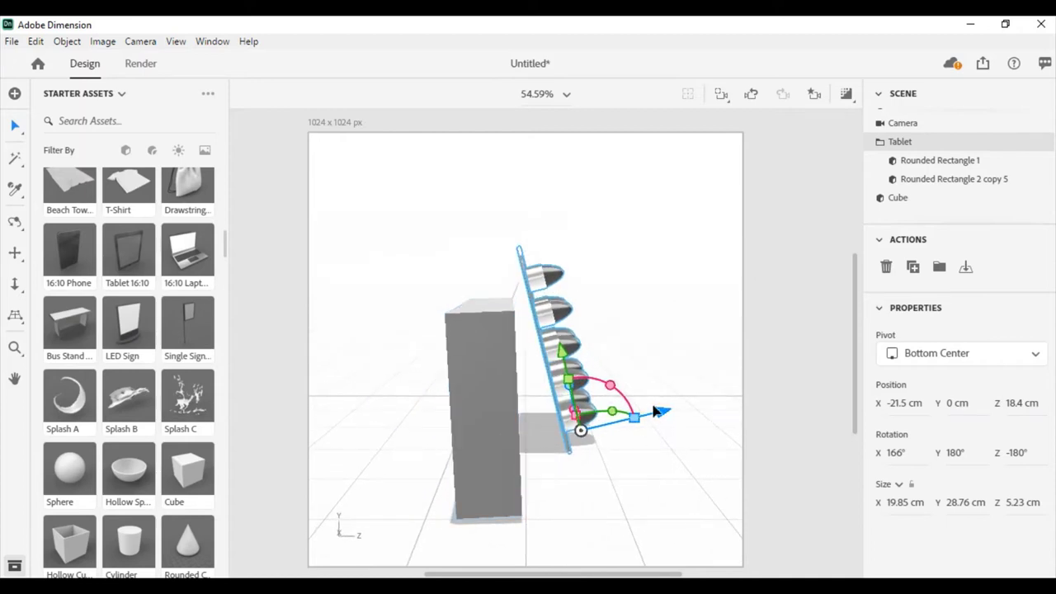
left_click_drag(662, 416, 647, 421)
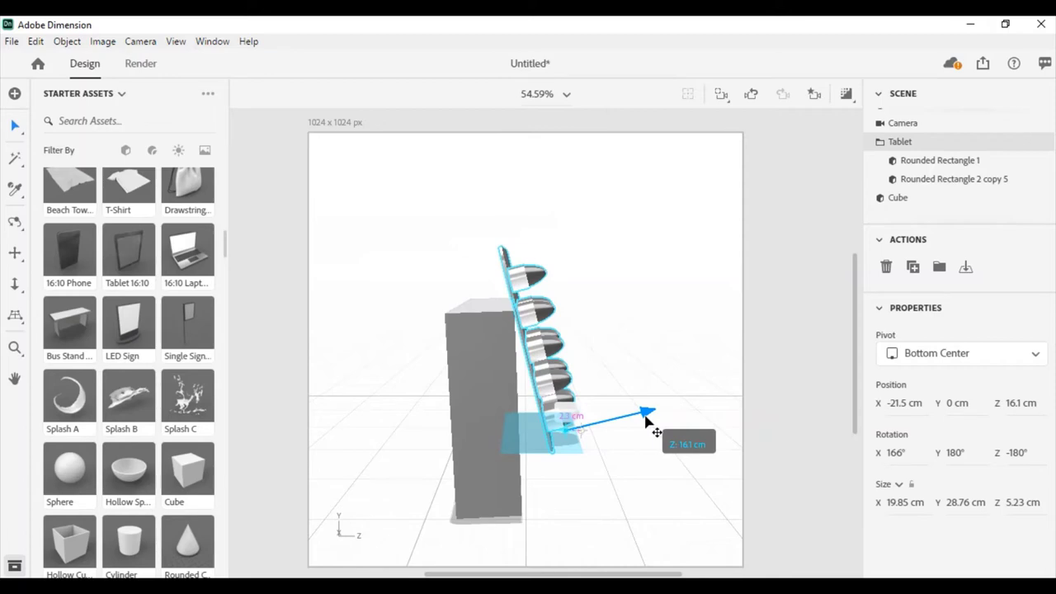
mouse_move(656, 431)
middle_mouse_down()
mouse_move(172, 431)
mouse_move(533, 448)
mouse_move(550, 471)
mouse_move(537, 462)
mouse_move(634, 402)
middle_mouse_up()
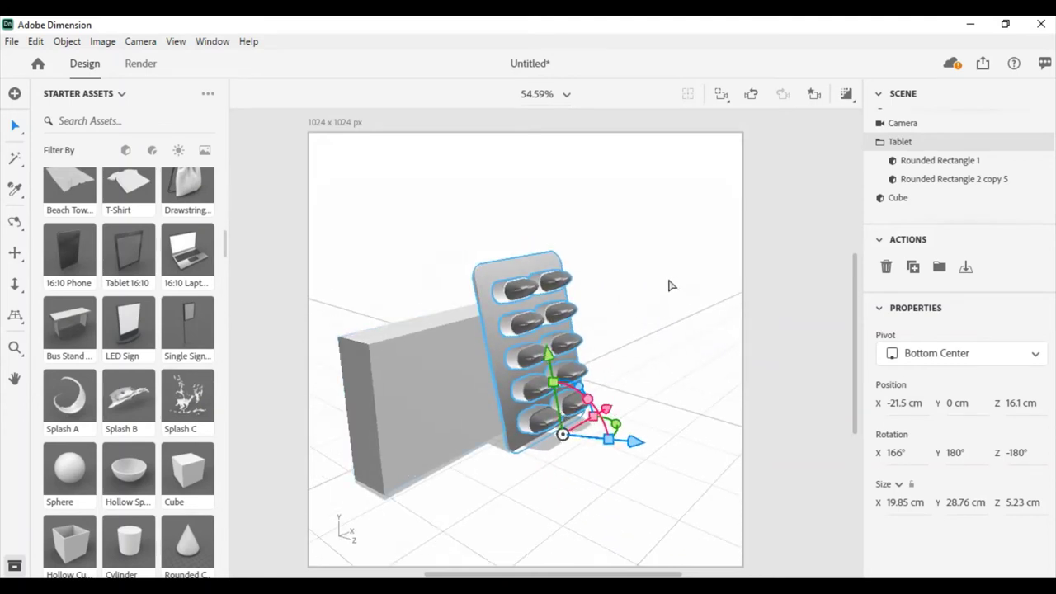
mouse_move(672, 285)
middle_mouse_down()
mouse_move(488, 455)
mouse_move(601, 471)
mouse_move(566, 438)
middle_mouse_up()
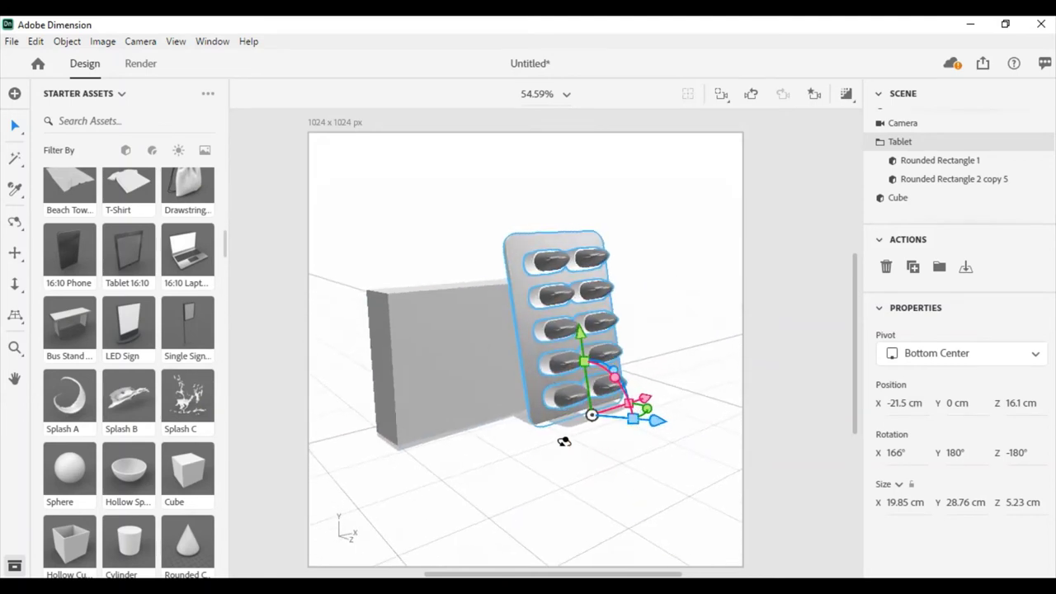
mouse_move(545, 397)
middle_mouse_down()
mouse_move(504, 231)
mouse_move(471, 469)
middle_mouse_up()
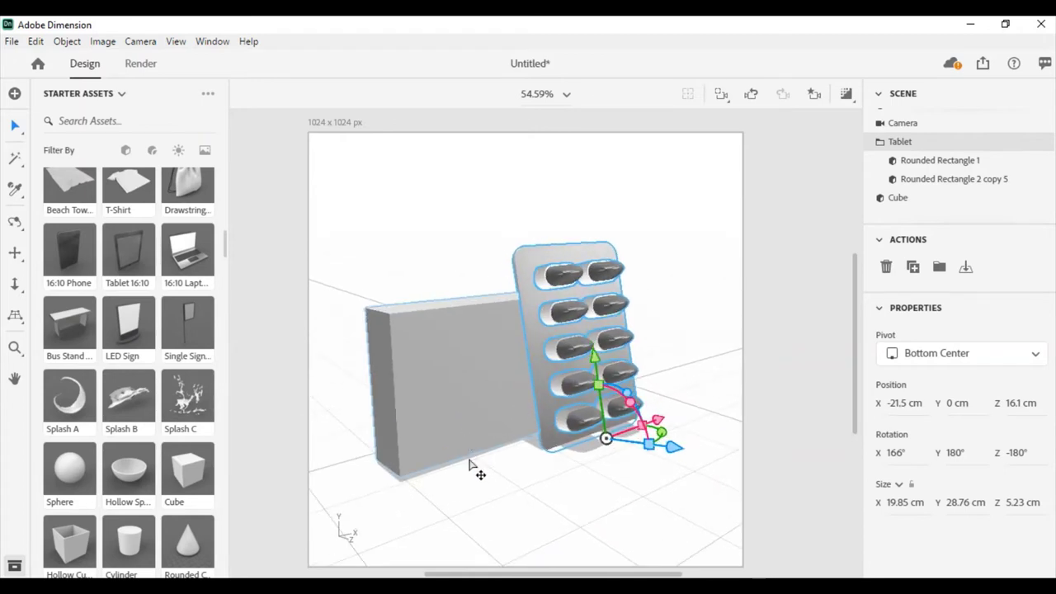
Save the current low view as a new camera bookmark named Bottom View.
left_click(814, 97)
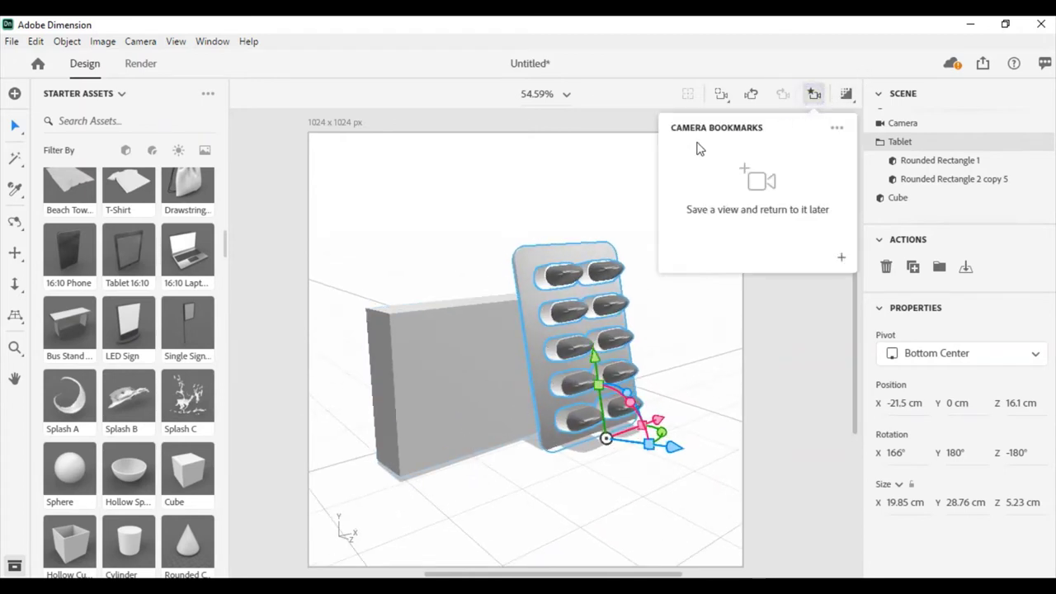
left_click(841, 260)
type("Main View")
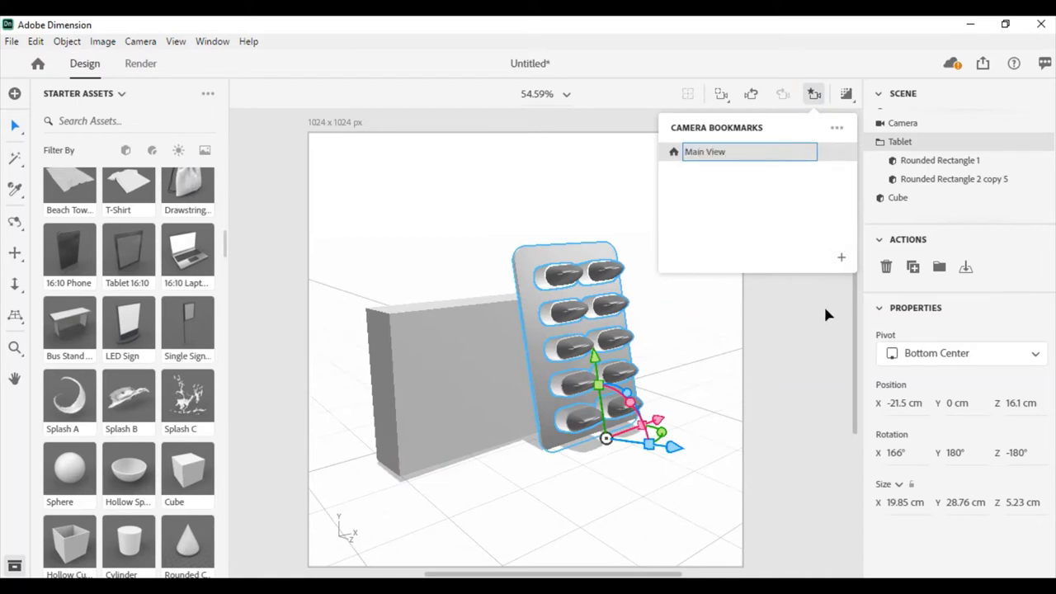
left_click(822, 309)
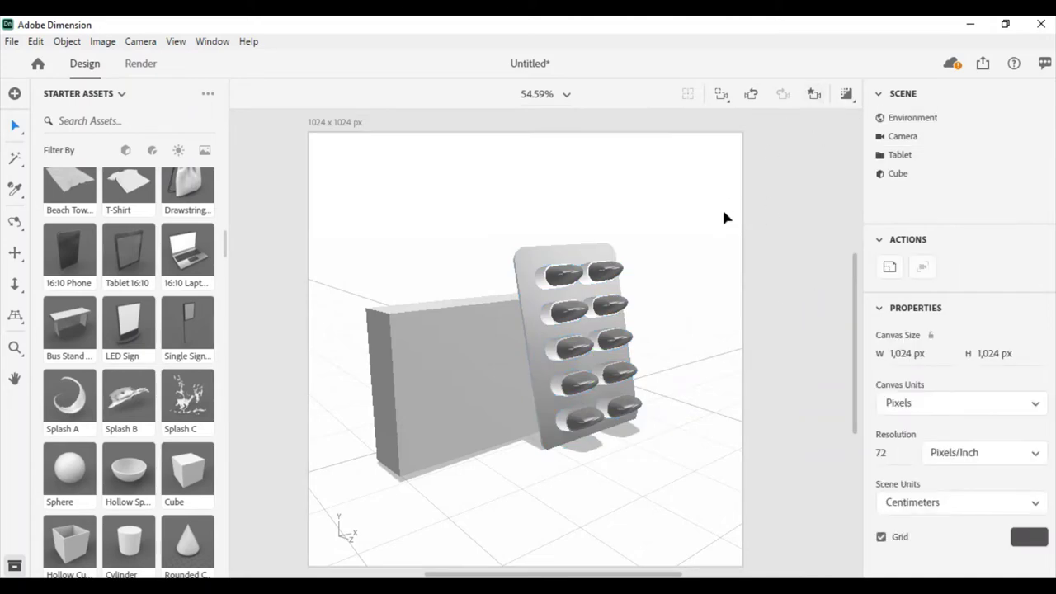
mouse_move(724, 218)
right_mouse_down()
mouse_move(651, 371)
mouse_move(551, 393)
mouse_move(479, 389)
mouse_move(481, 370)
mouse_move(495, 365)
mouse_move(510, 389)
right_mouse_up()
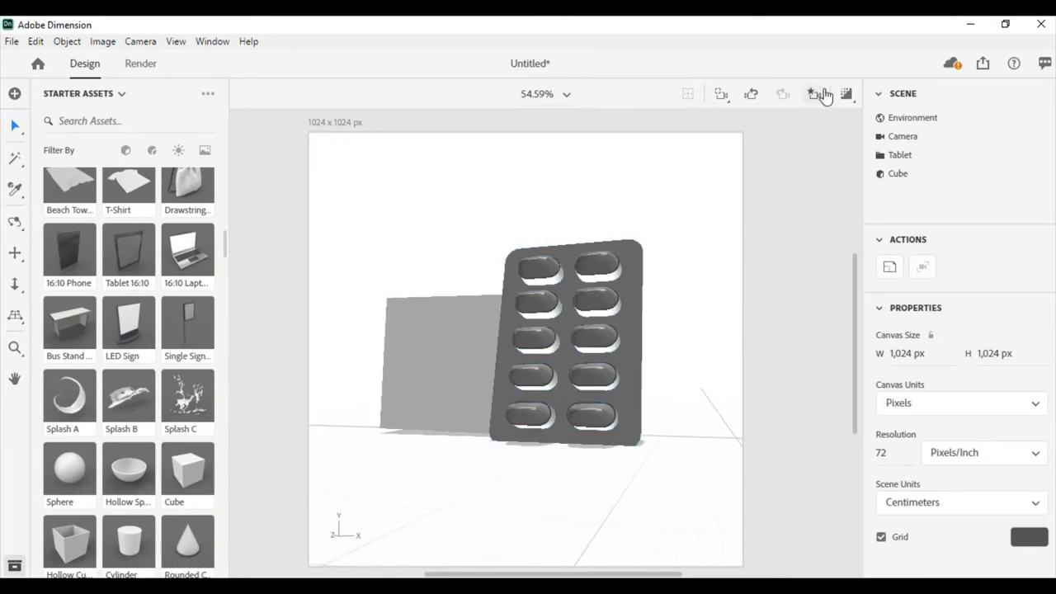
Reframe the blister pack from a lower frontal angle, save a second bookmark, and deselect.
left_click(621, 371)
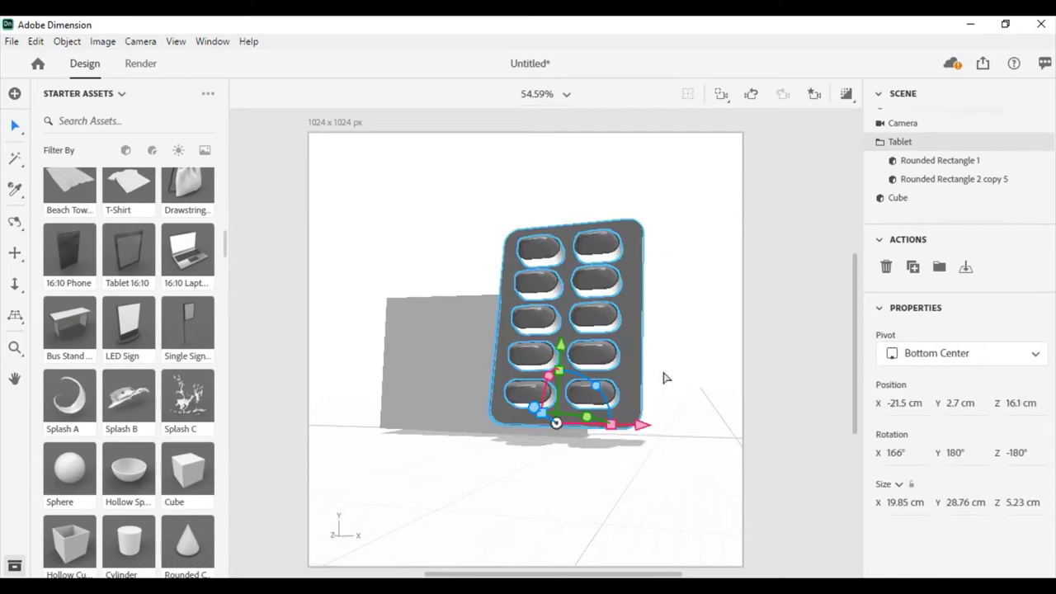
mouse_move(441, 474)
right_mouse_down()
mouse_move(541, 486)
mouse_move(511, 473)
right_mouse_up()
right_click_drag(359, 472, 458, 452)
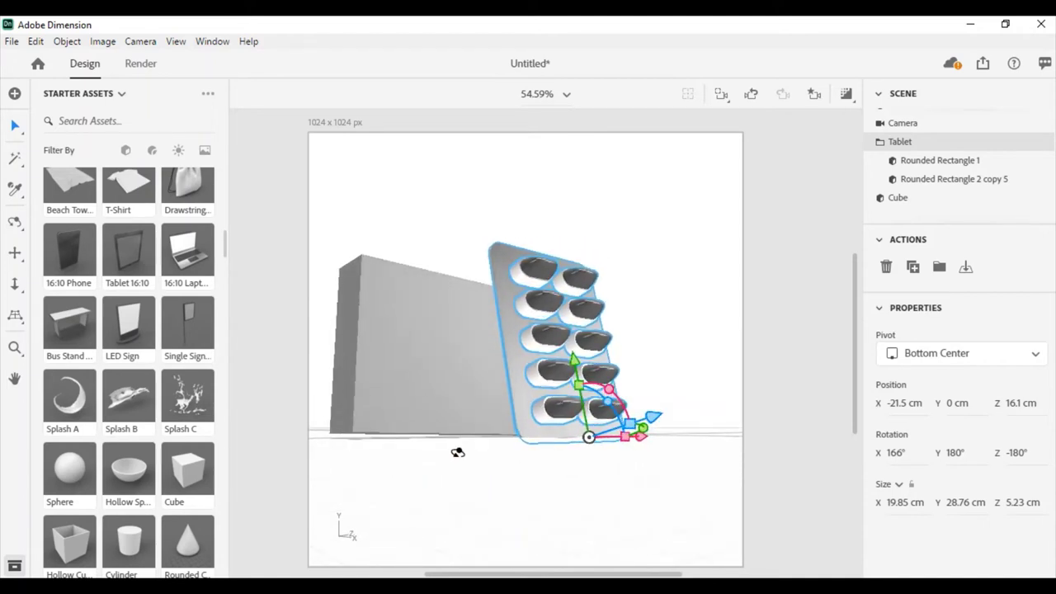
right_click_drag(528, 467, 358, 442)
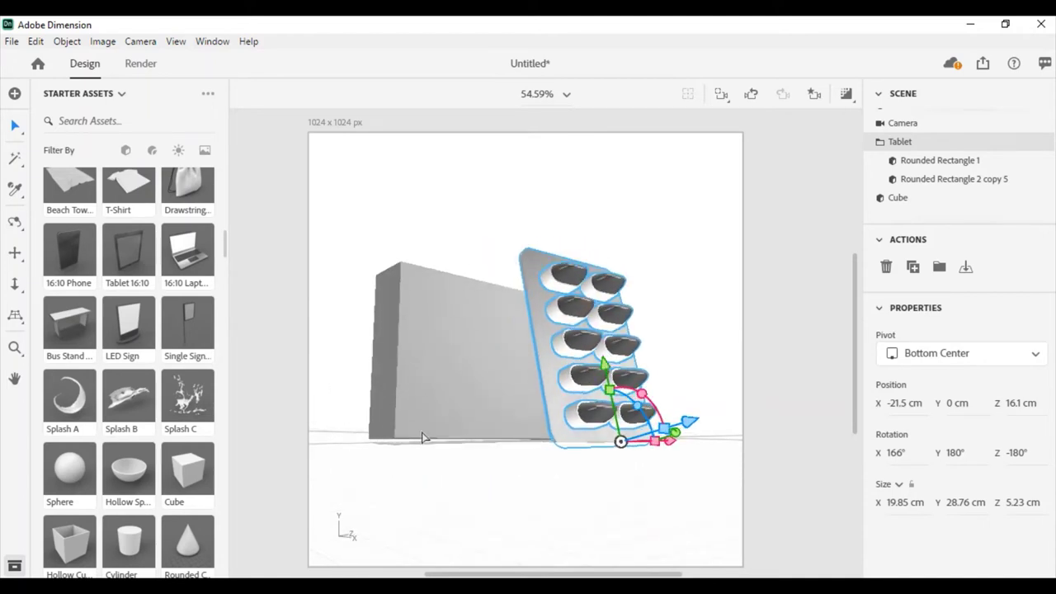
left_click(815, 96)
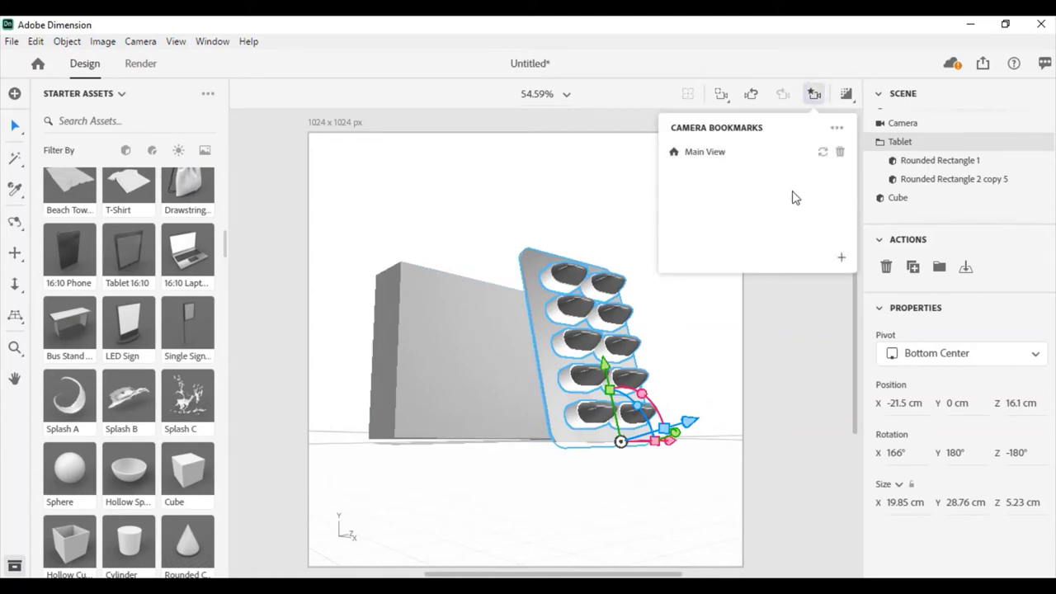
left_click(843, 260)
type("Bottom View")
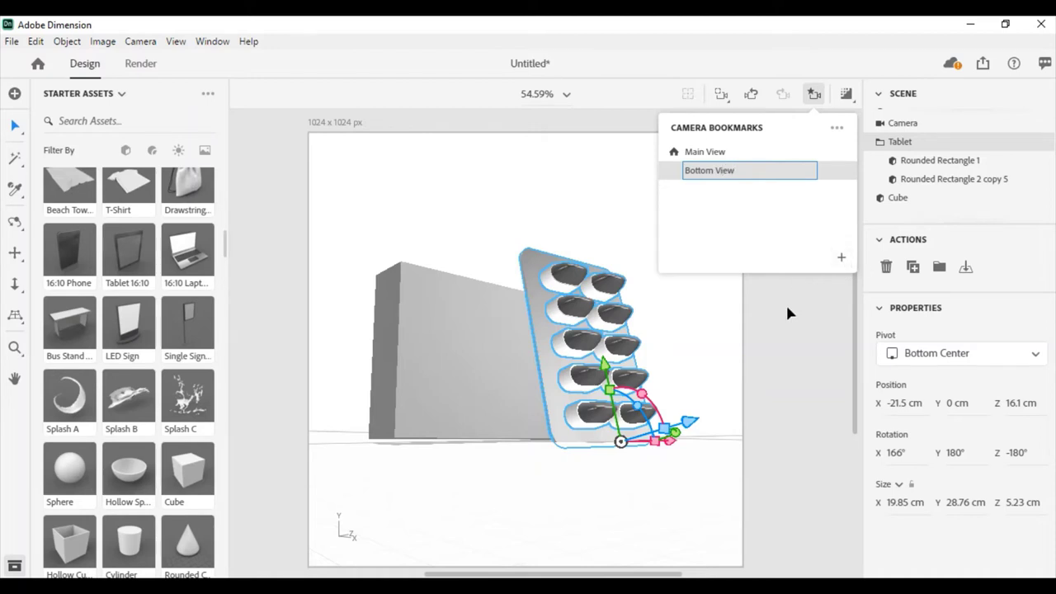
left_click(787, 309)
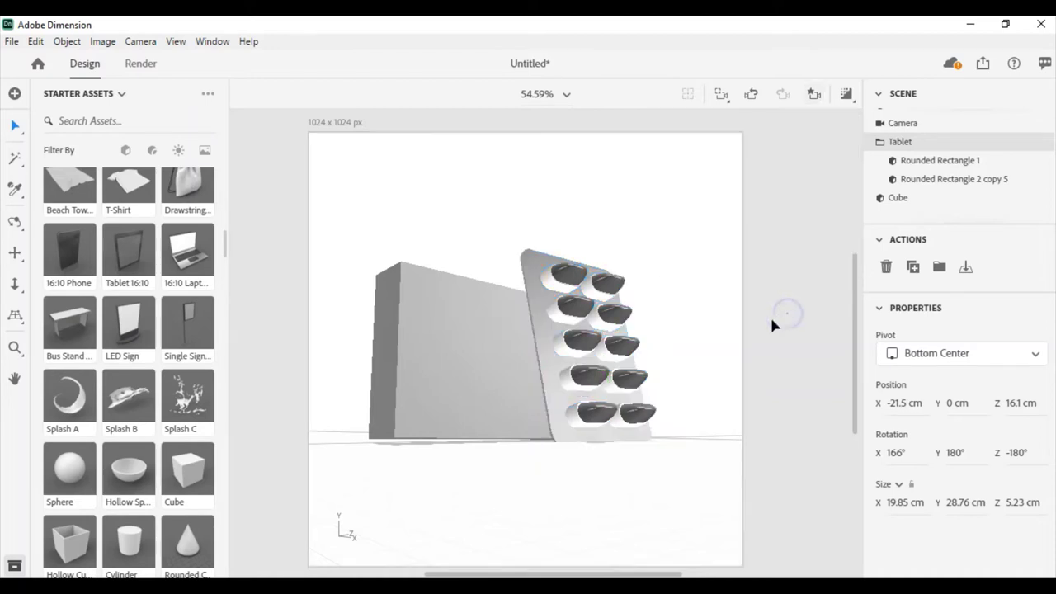
Save a high angled view above the pack as the camera bookmark 45 Angle.
mouse_move(681, 300)
middle_mouse_down()
mouse_move(686, 348)
mouse_move(625, 465)
mouse_move(528, 430)
mouse_move(698, 413)
mouse_move(665, 403)
mouse_move(649, 405)
mouse_move(649, 519)
mouse_move(696, 493)
mouse_move(687, 469)
middle_mouse_up()
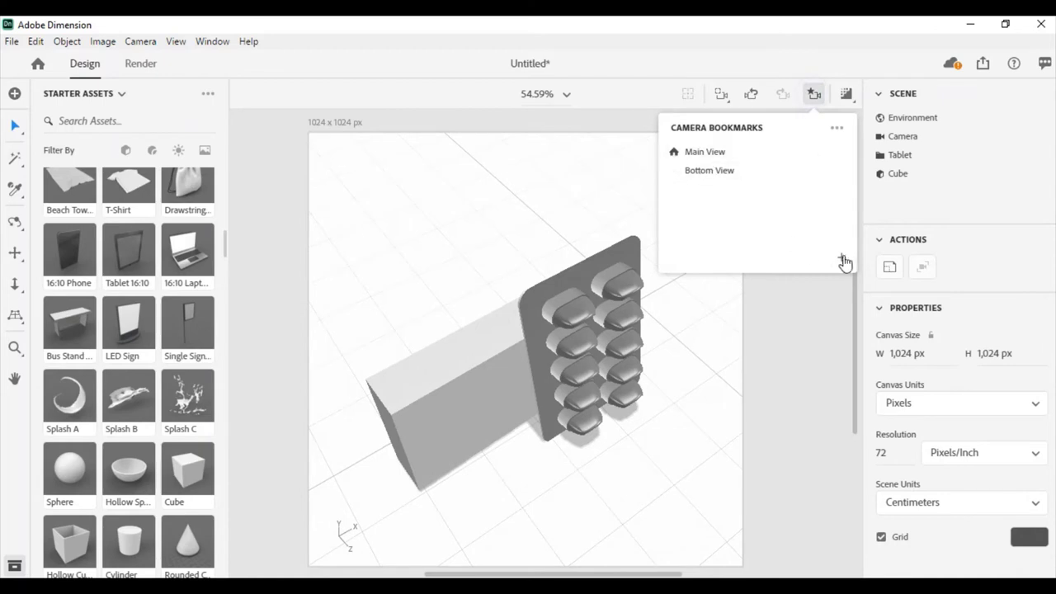
left_click(842, 257)
type("T")
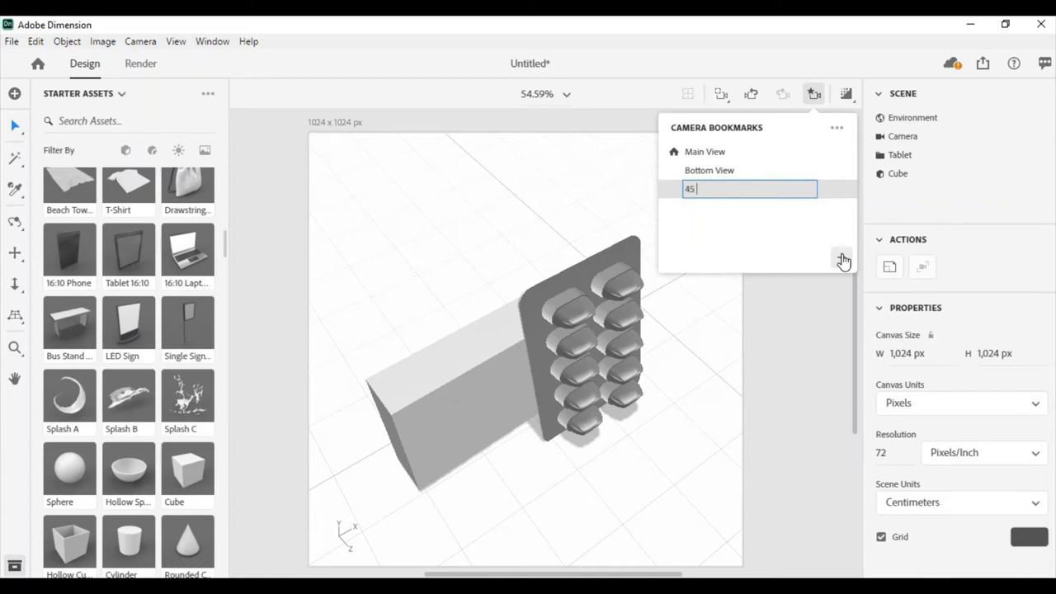
left_click(810, 333)
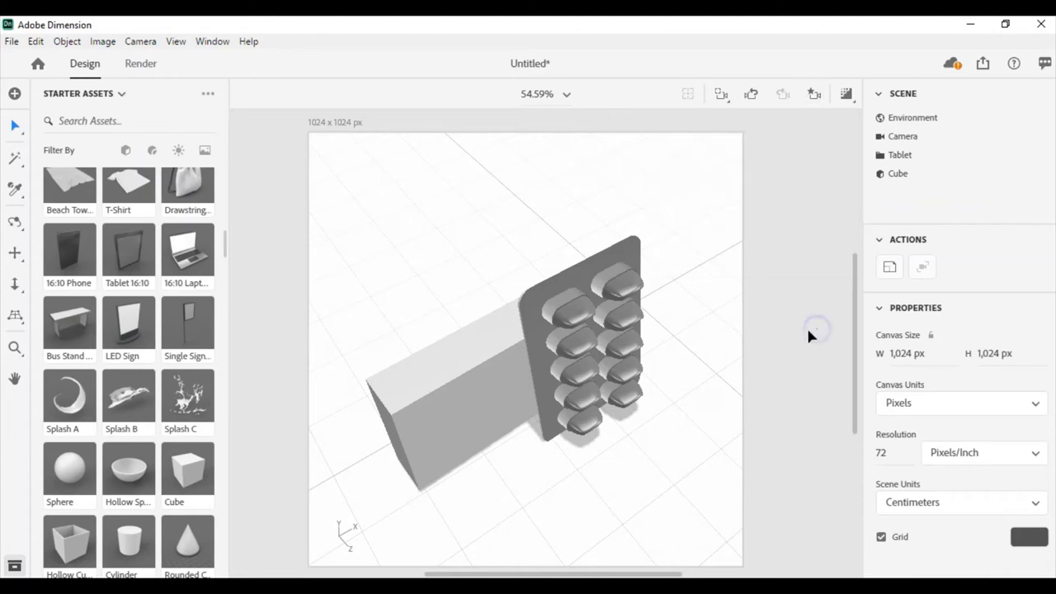
Cycle through the Main View, Bottom View and 45 Angle bookmarks, ending on Main View.
middle_click_drag(570, 495, 559, 373)
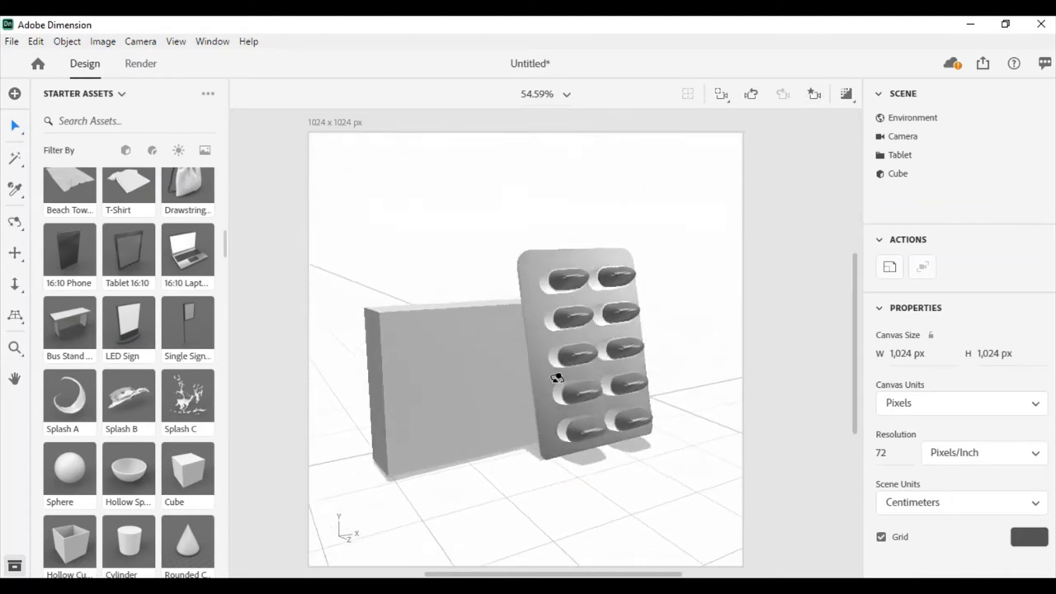
left_click(814, 94)
left_click(714, 152)
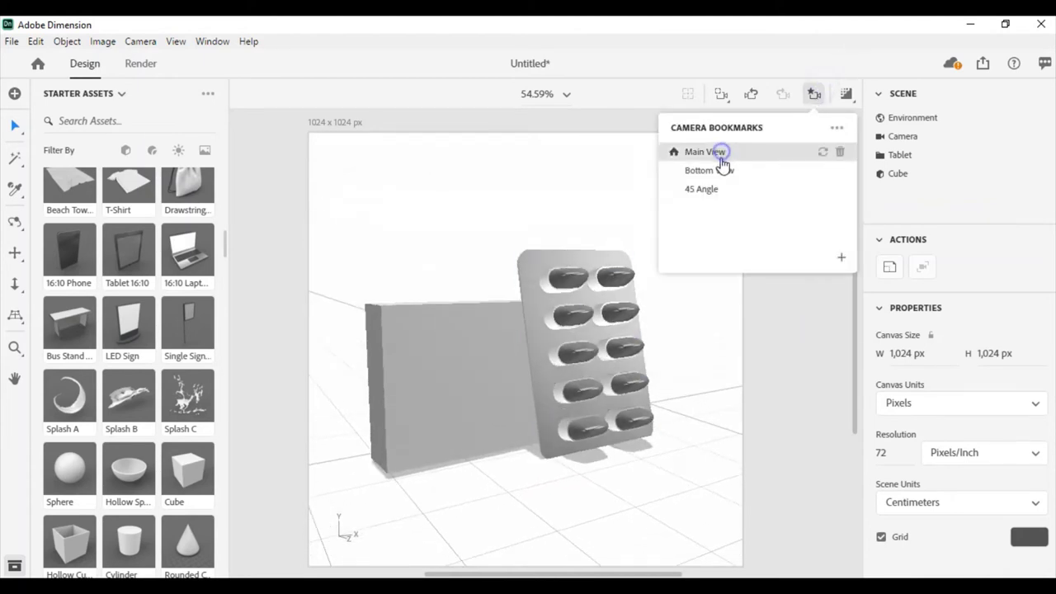
left_click(721, 171)
left_click(715, 189)
left_click(714, 152)
left_click(714, 170)
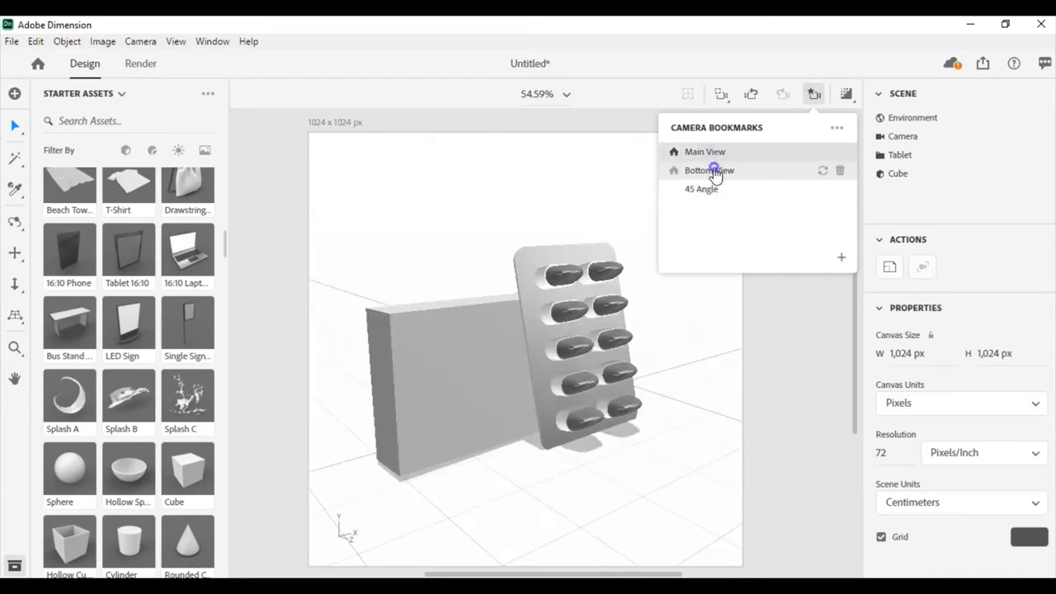
left_click(715, 189)
left_click(715, 152)
left_click(715, 170)
left_click(715, 152)
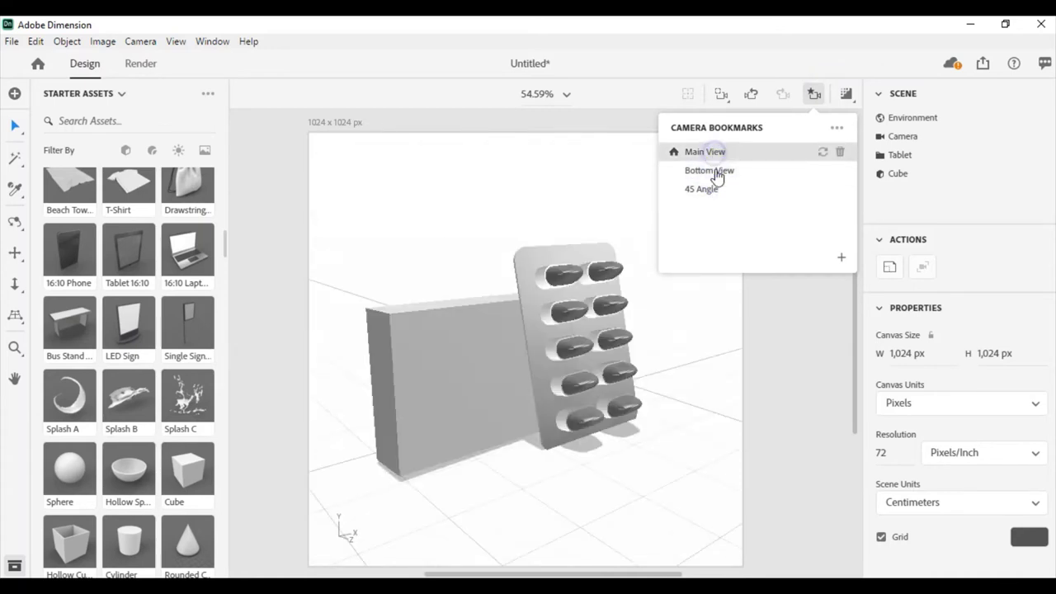
left_click(776, 301)
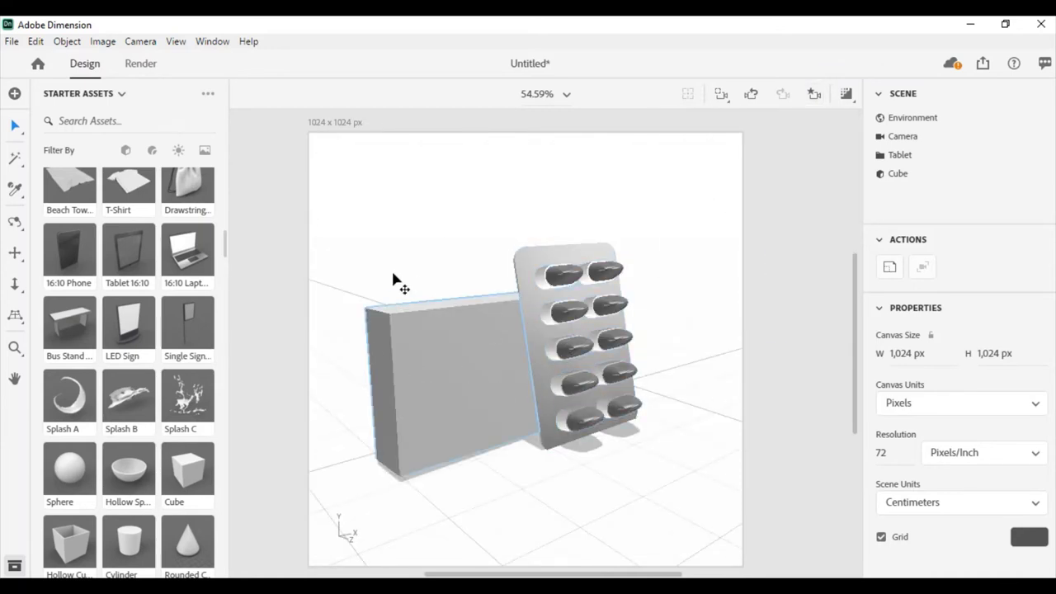
Zoom the Main View in and out to adjust the framing.
scroll(145, 277, "up", 3)
scroll(146, 277, "down", 8)
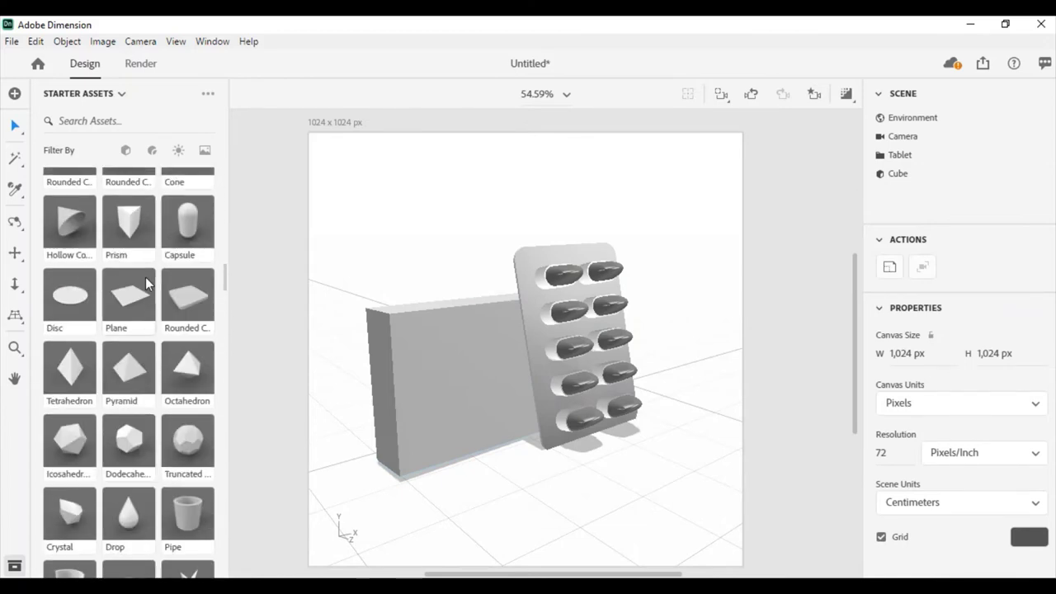
scroll(145, 277, "down", 2)
scroll(145, 277, "down", 3)
scroll(145, 277, "down", 2)
Apply the Matte material to the box.
scroll(144, 276, "down", 1)
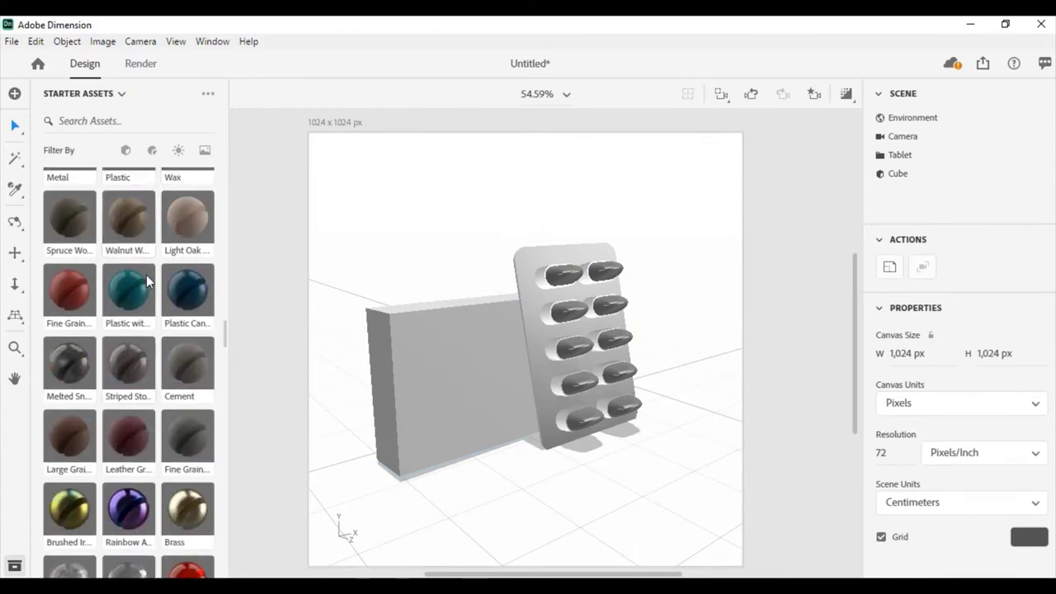
scroll(146, 275, "up", 2)
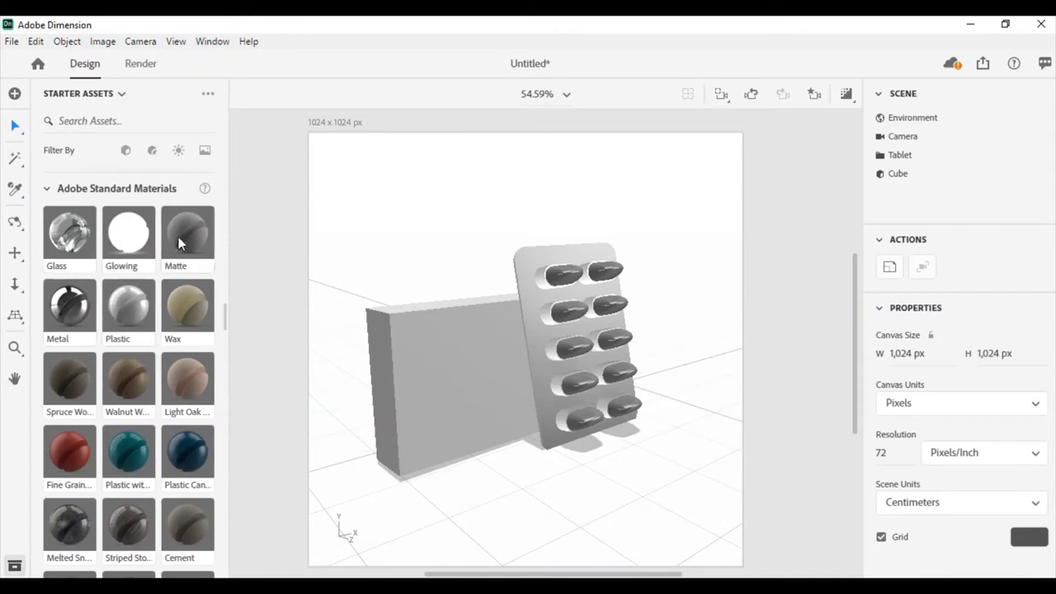
left_click_drag(178, 237, 434, 342)
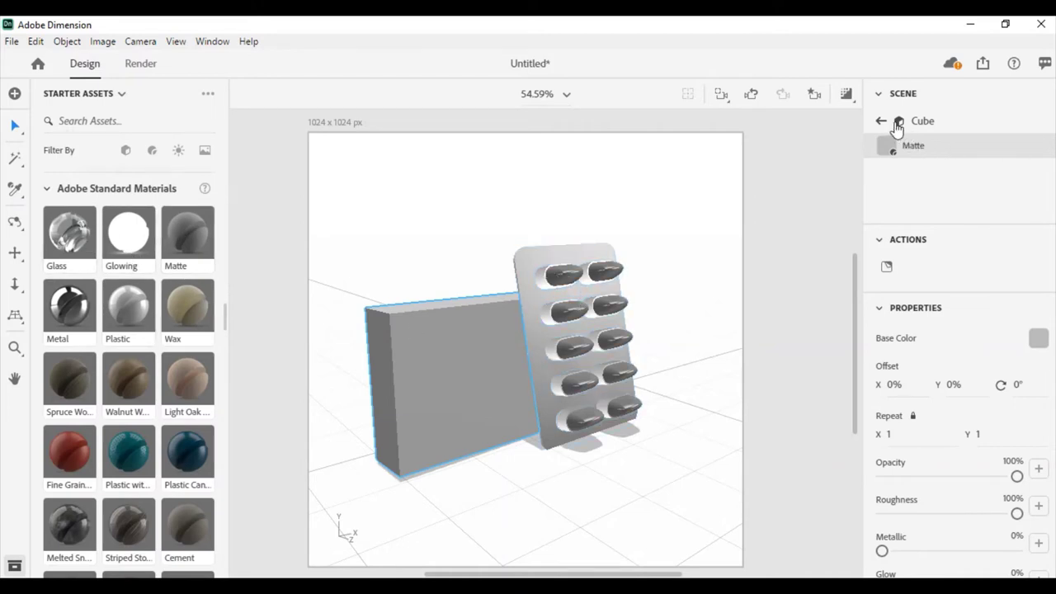
left_click(719, 239)
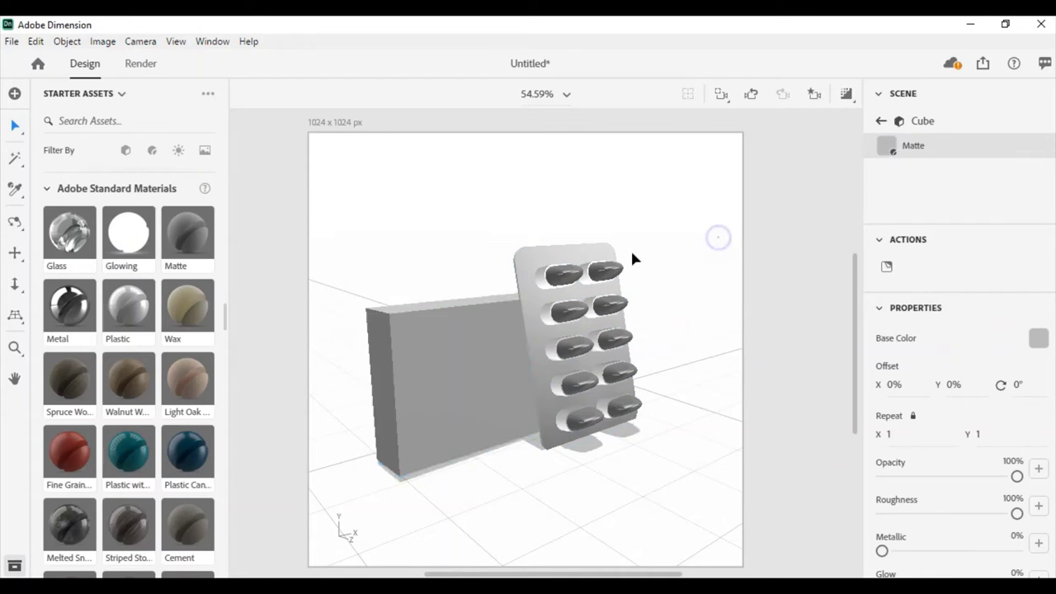
Toggle the Tablet parts' visibility to identify the Rounded Rectangle 1 backing and the pills.
left_click(566, 255)
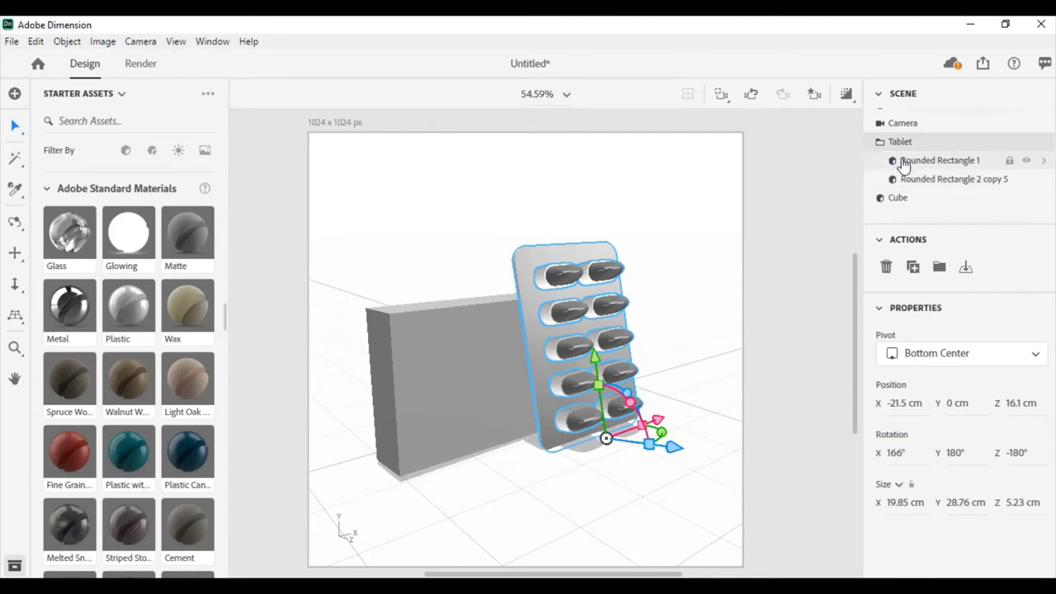
double_click(893, 183)
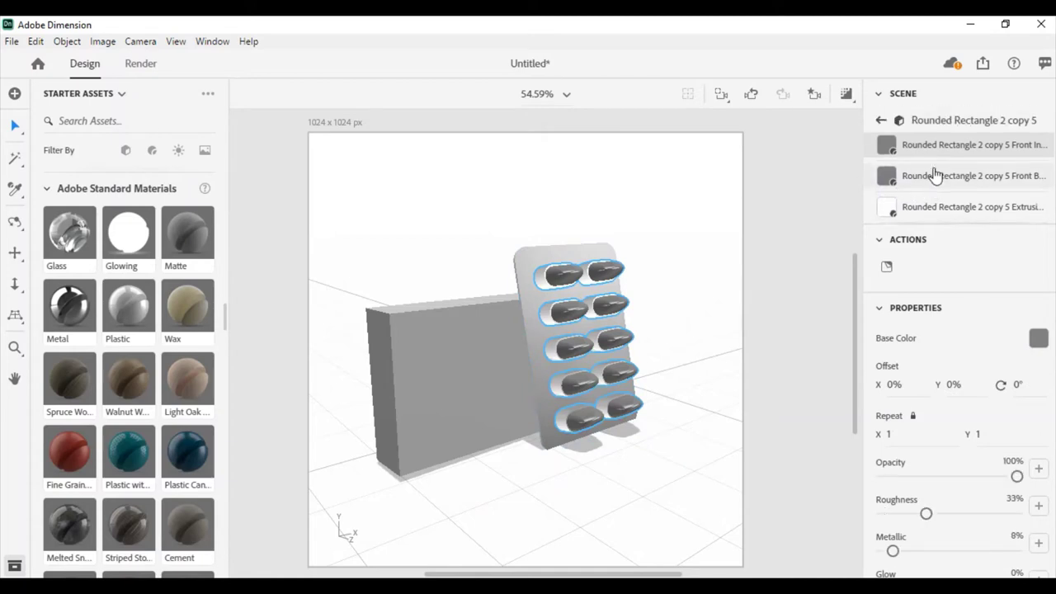
left_click(880, 120)
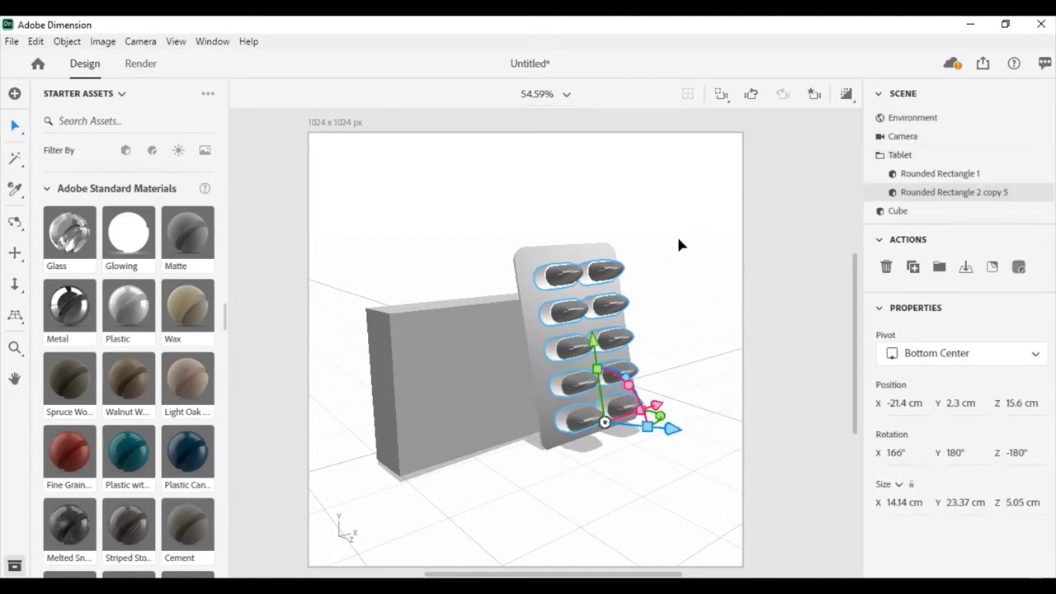
mouse_move(941, 173)
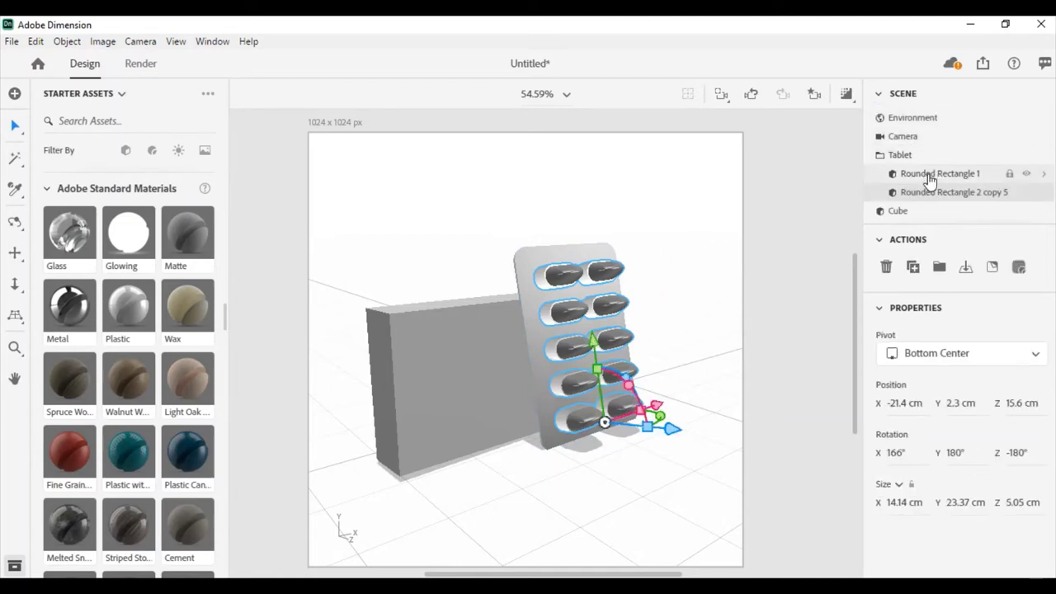
left_click(1026, 174)
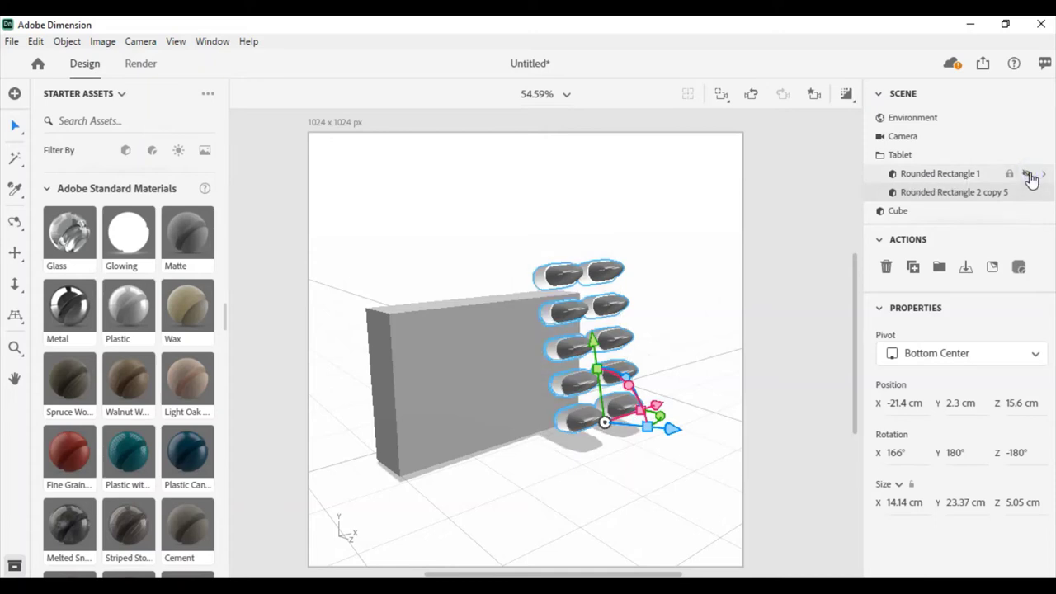
left_click(1027, 173)
left_click(1029, 192)
left_click(1030, 192)
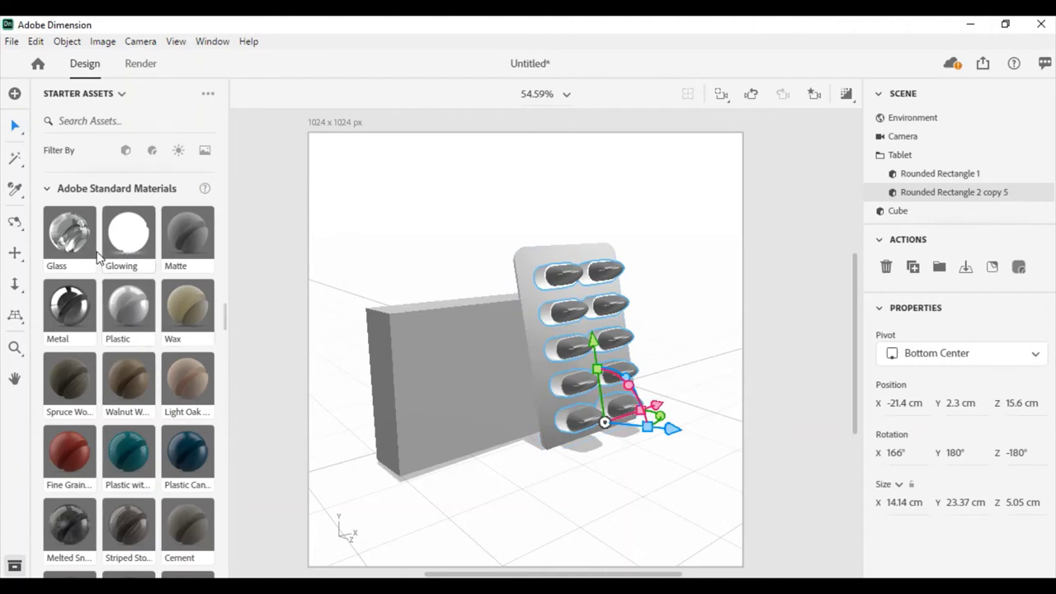
Make the pills Glass and give the Rounded Rectangle 1 backing Plastic.
left_click_drag(122, 302, 938, 175)
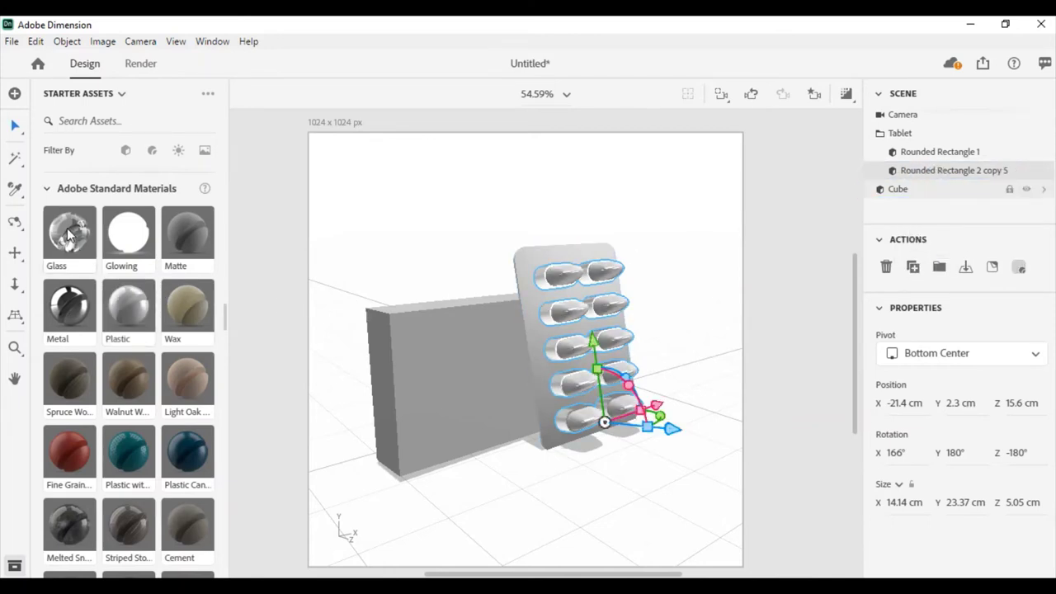
mouse_move(80, 245)
left_mouse_down()
mouse_move(324, 277)
mouse_move(924, 171)
left_mouse_up()
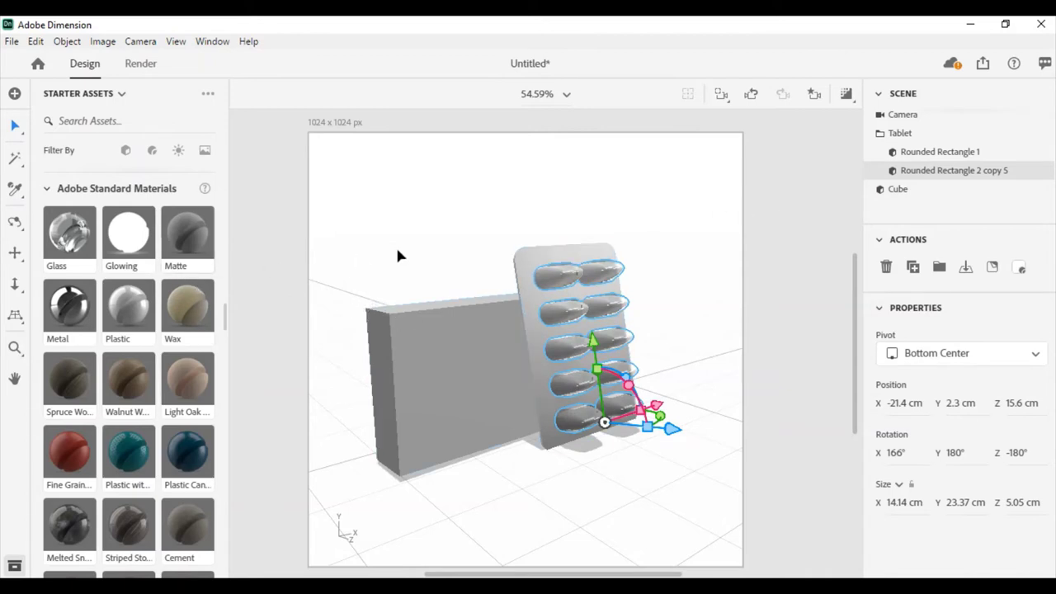
left_click(959, 152)
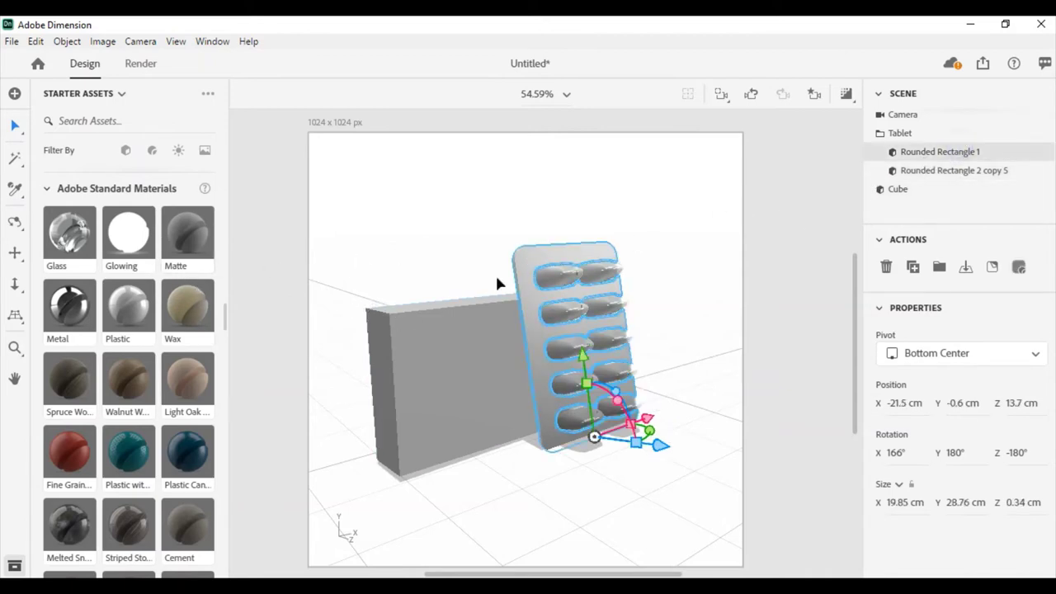
left_click_drag(122, 308, 924, 157)
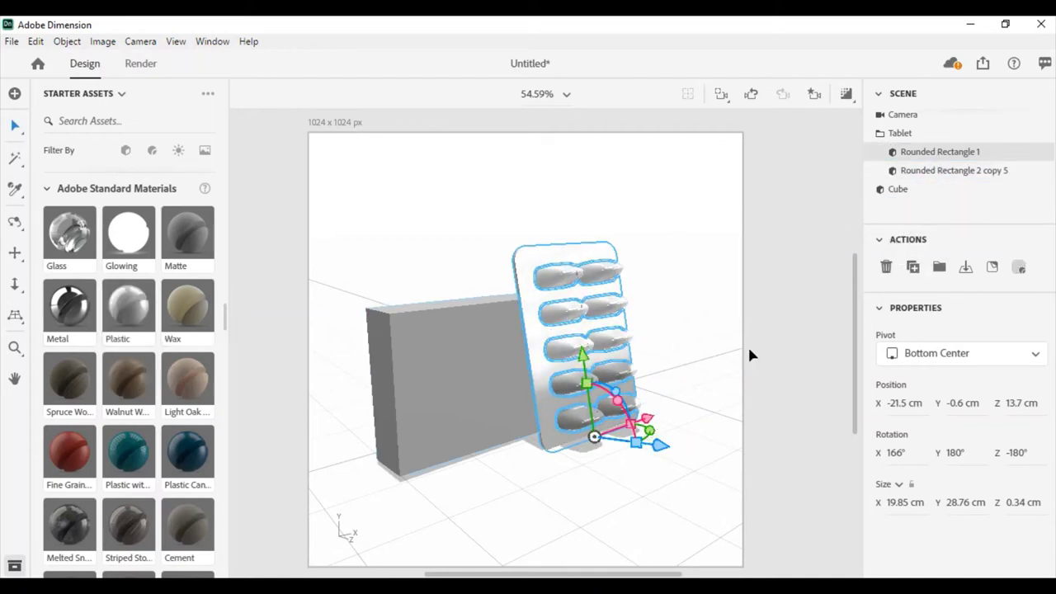
Apply the Laser Cut Substance material to the backing and orbit to inspect the glass pills.
scroll(173, 333, "down", 1)
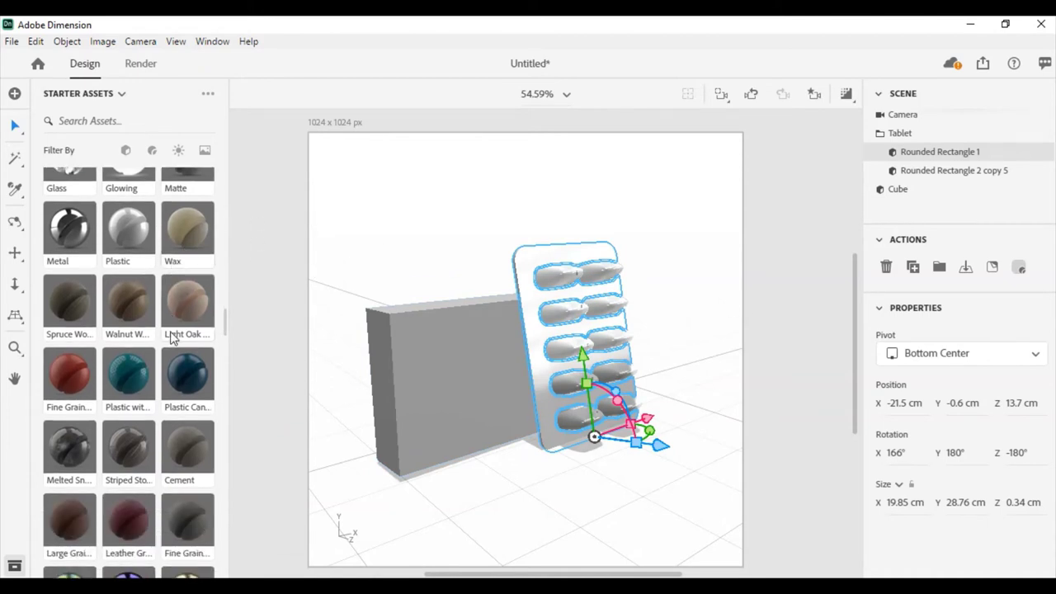
scroll(169, 322, "down", 2)
scroll(165, 307, "up", 2)
scroll(166, 311, "down", 4)
scroll(166, 313, "down", 1)
scroll(167, 317, "down", 1)
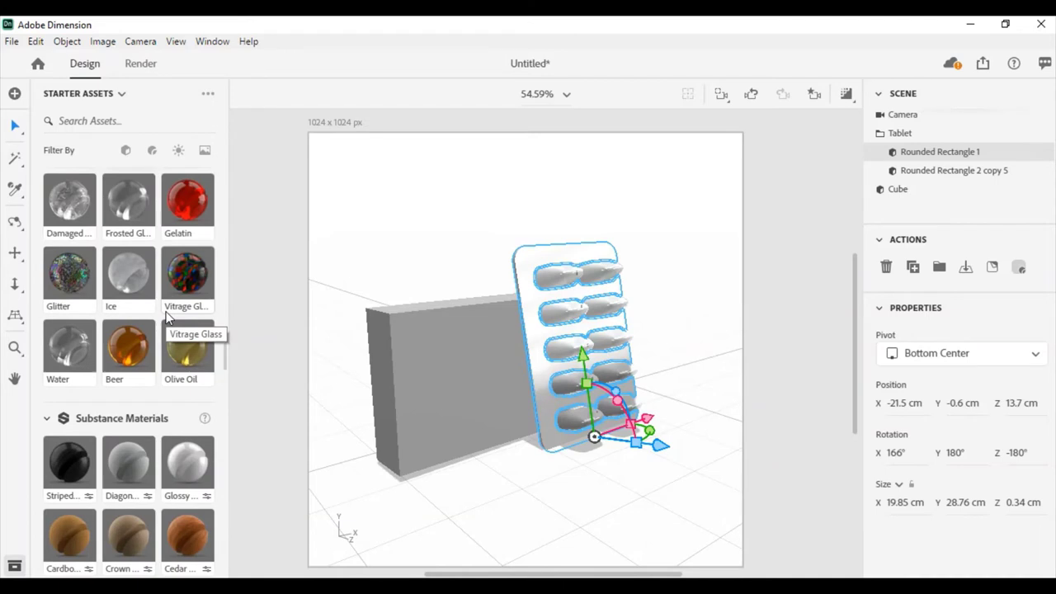
scroll(166, 318, "down", 1)
scroll(166, 318, "down", 1)
scroll(166, 317, "down", 1)
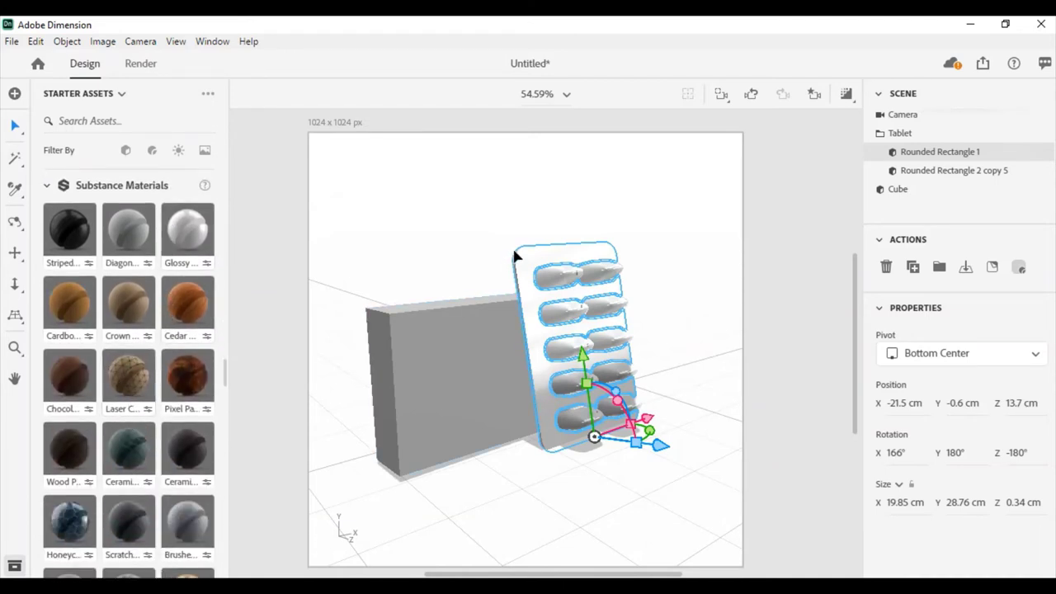
left_click_drag(128, 380, 932, 160)
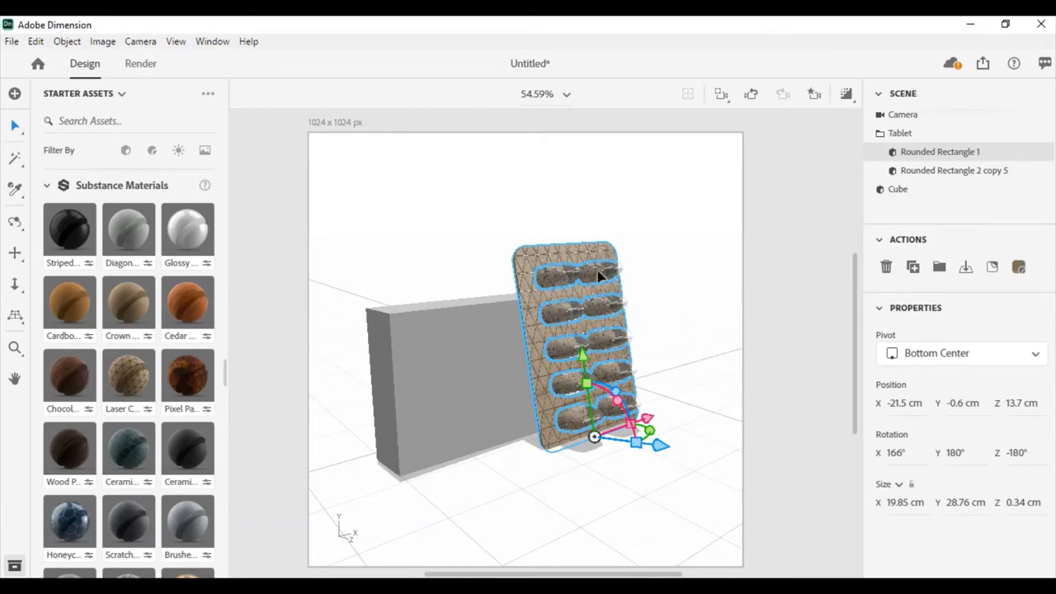
scroll(586, 243, "up", 2)
scroll(721, 212, "up", 2)
scroll(685, 288, "up", 4)
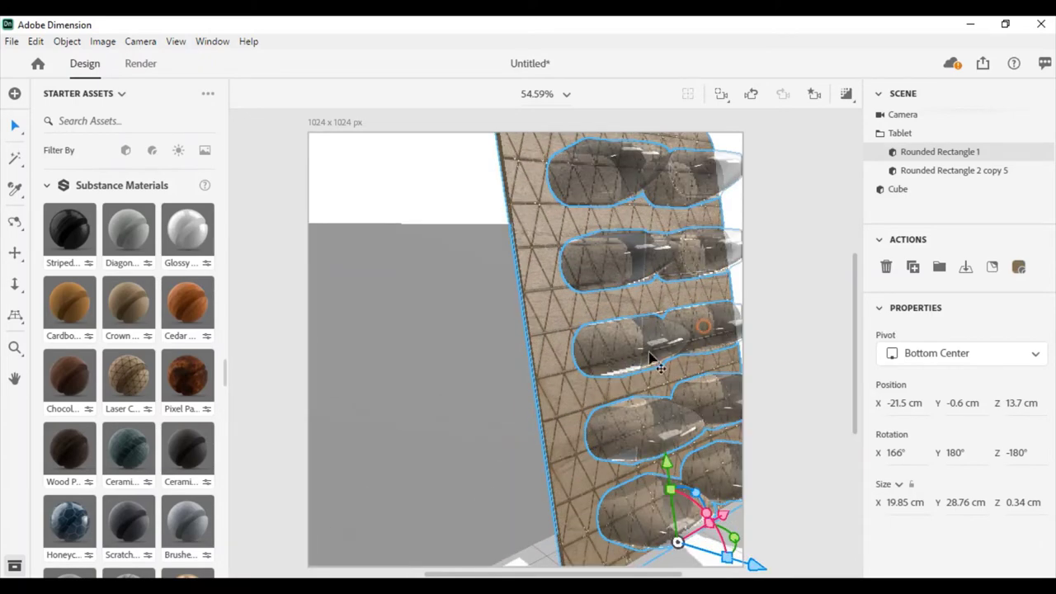
right_click_drag(650, 354, 550, 405)
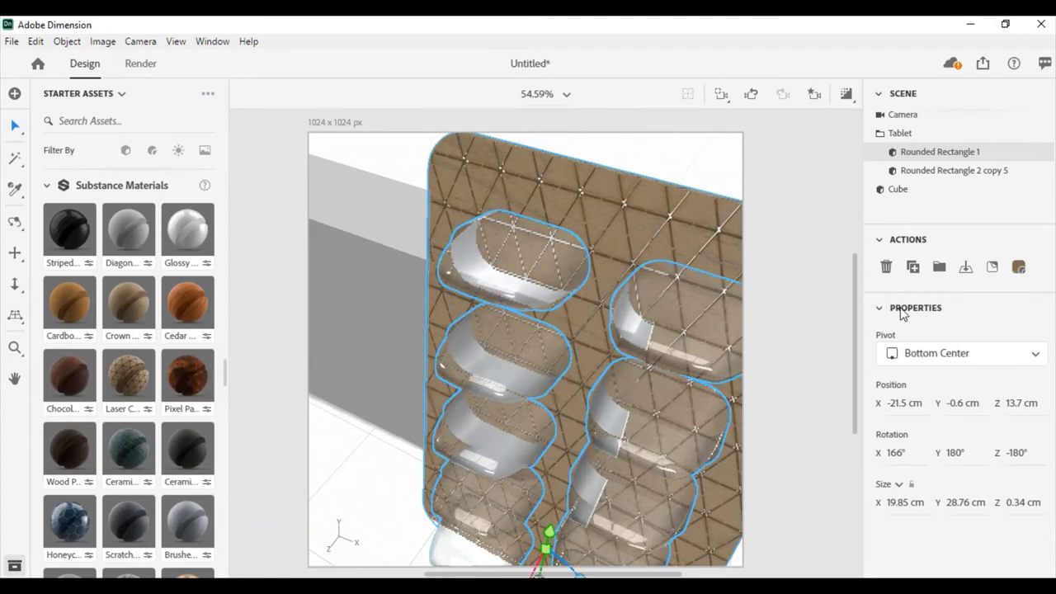
Set the Laser Cut American Walnut material's color to light grey 232/232/232.
left_click(1021, 267)
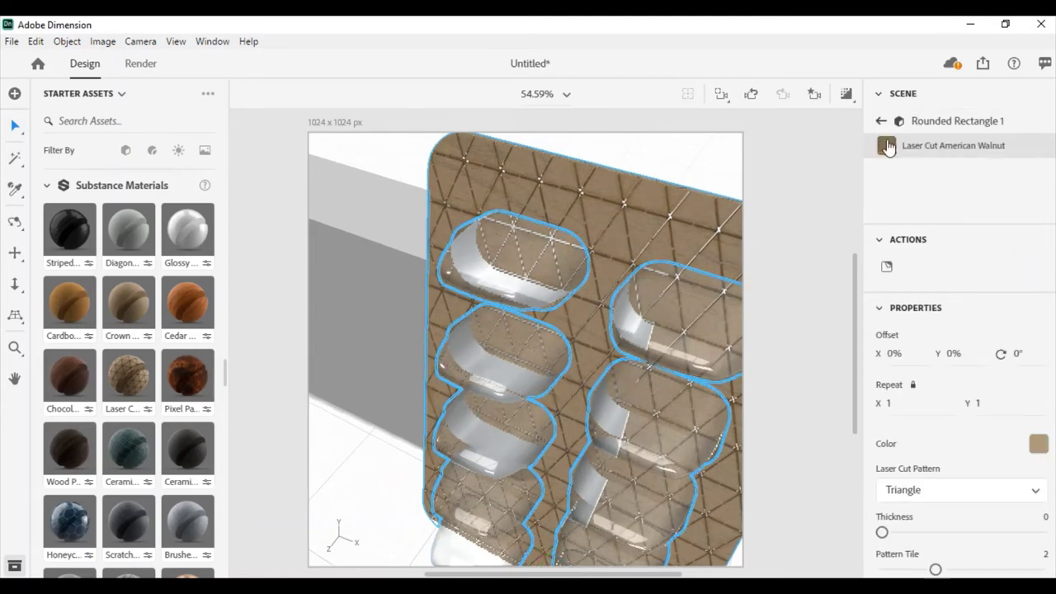
left_click(1040, 447)
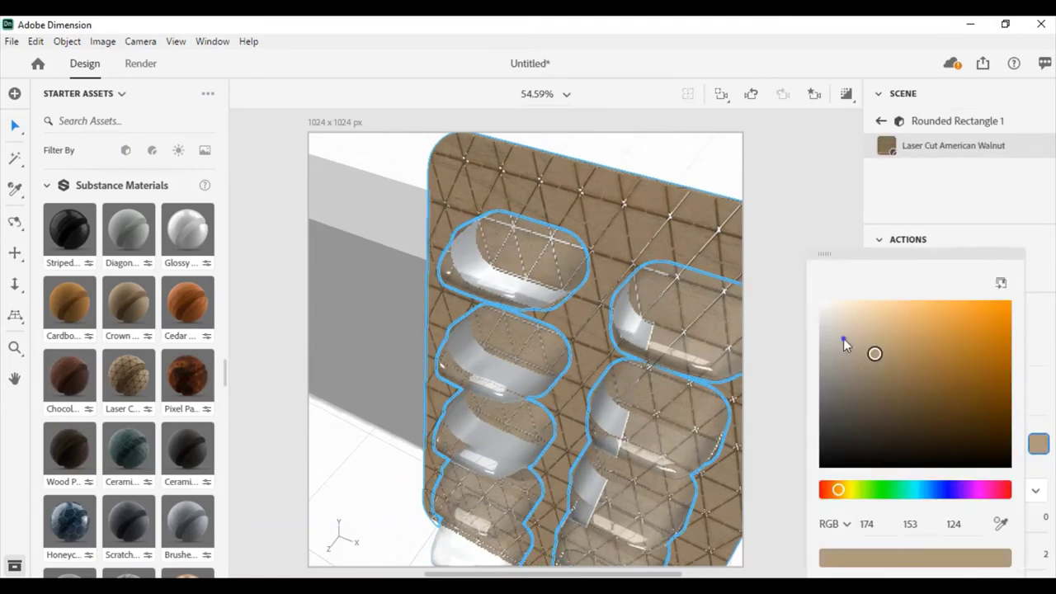
left_click_drag(843, 339, 819, 315)
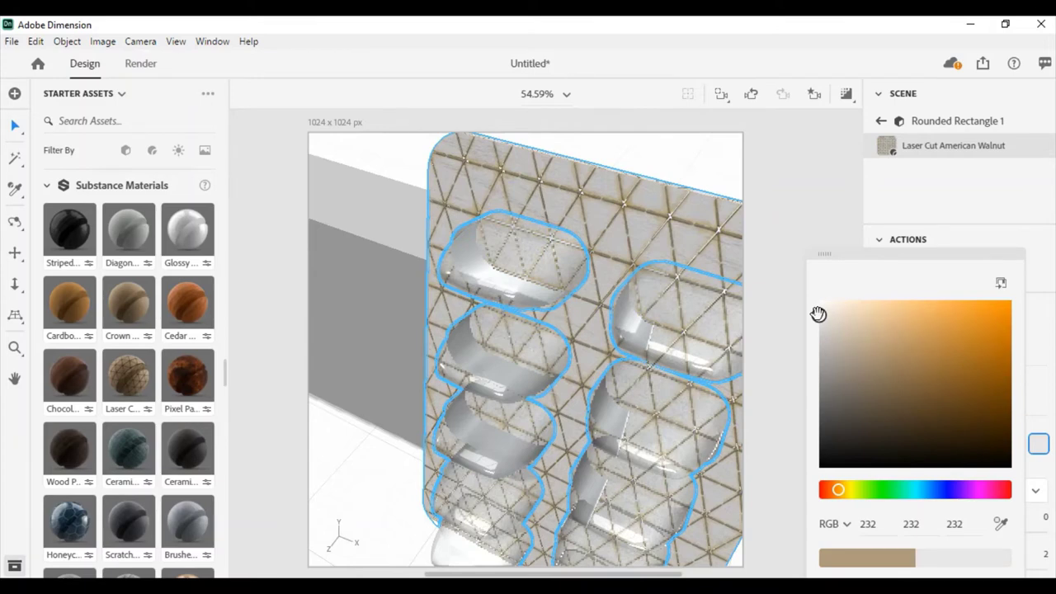
left_click(949, 189)
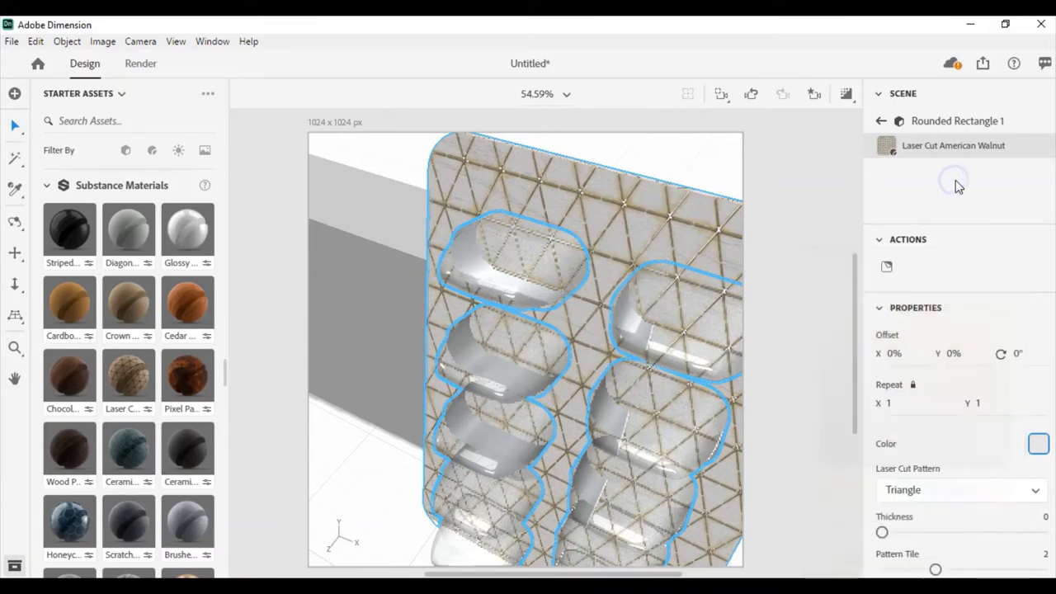
Set Pattern Tile to 4, Thickness to 0 and Laser Burn Propagation Intensity to 0.97.
scroll(961, 461, "down", 1)
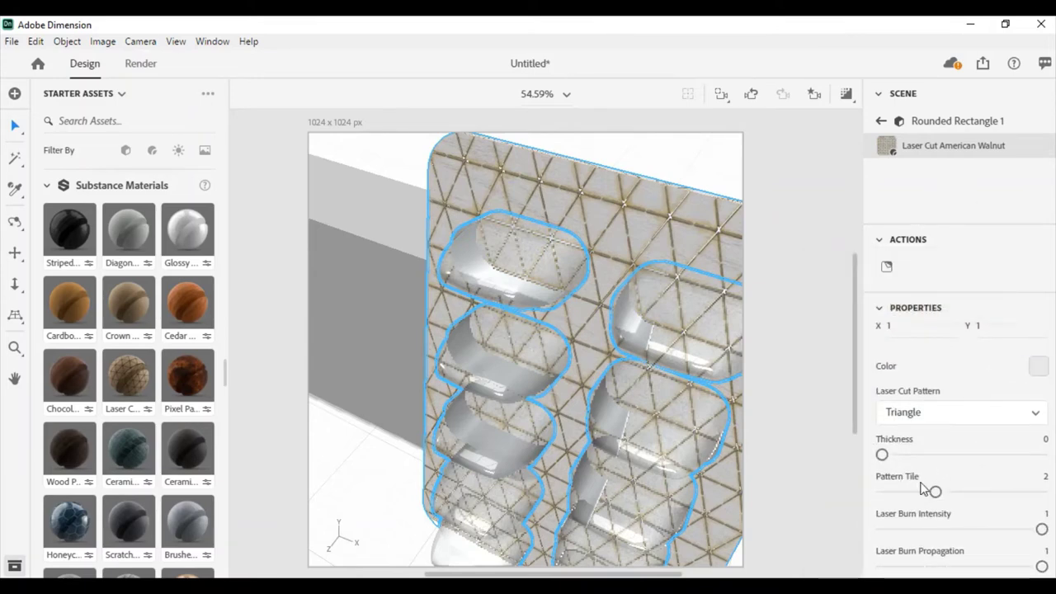
left_click_drag(936, 492, 965, 491)
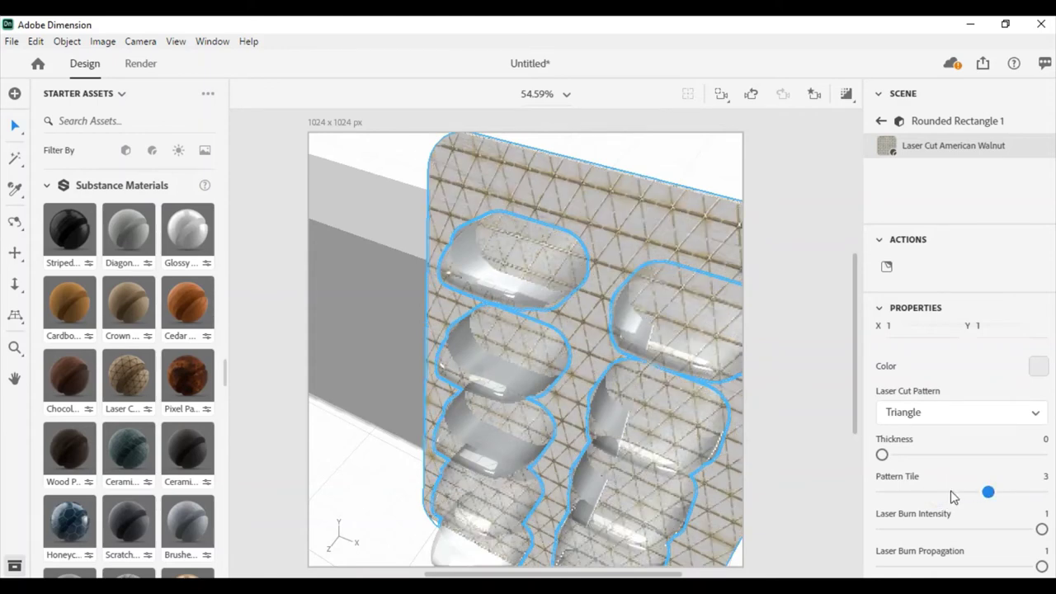
left_click_drag(989, 491, 1041, 492)
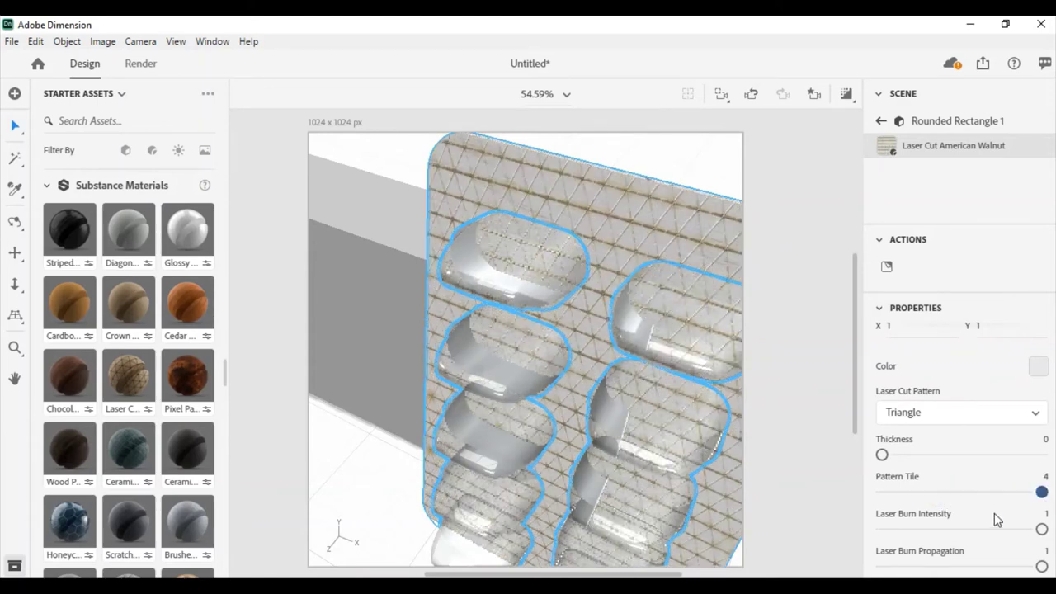
mouse_move(883, 454)
left_mouse_down()
mouse_move(899, 454)
mouse_move(859, 455)
left_mouse_up()
scroll(962, 484, "down", 3)
left_click_drag(1004, 525, 1023, 528)
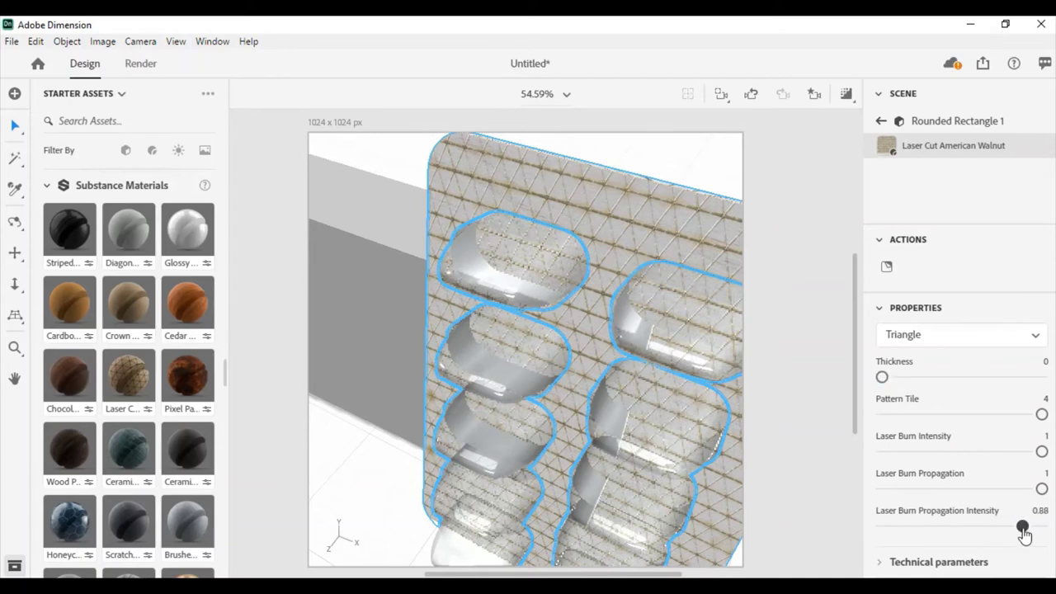
left_click_drag(1023, 528, 1037, 533)
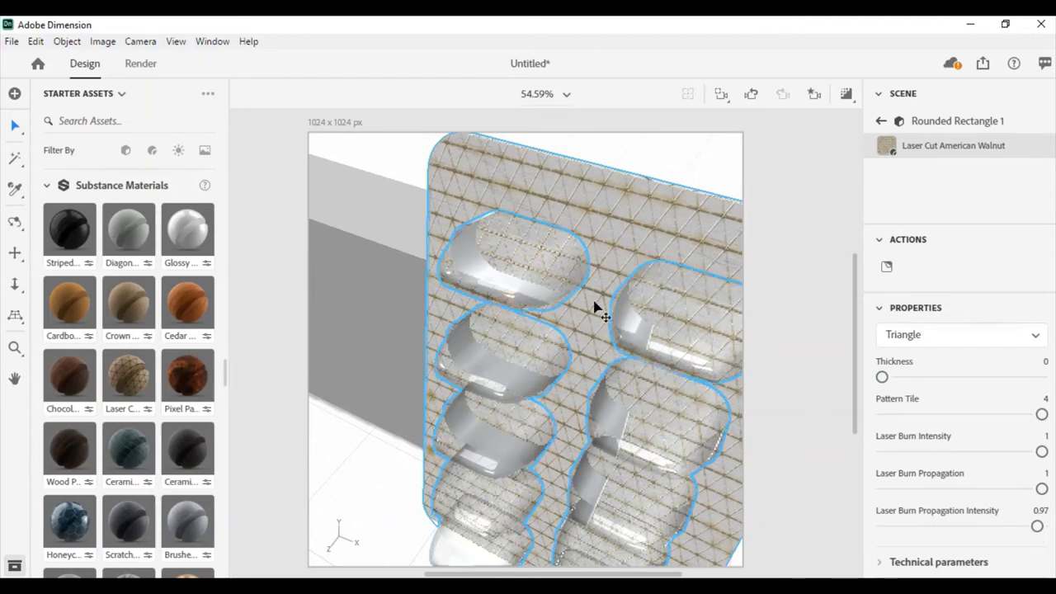
mouse_move(597, 306)
right_mouse_down()
mouse_move(667, 278)
mouse_move(625, 277)
right_mouse_up()
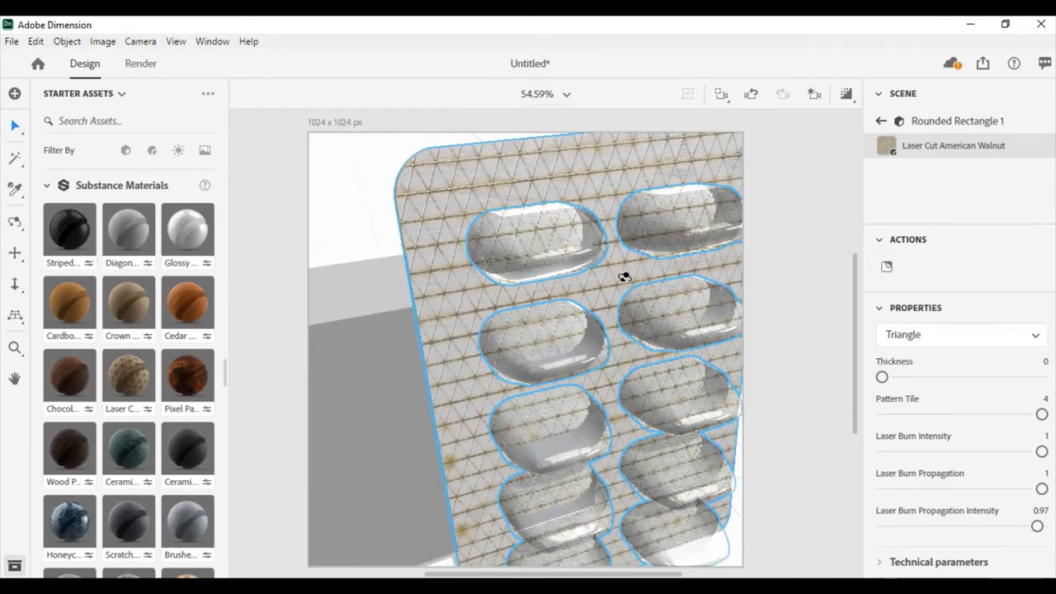
Preview the render briefly, then return to the scene's object list.
left_click(842, 99)
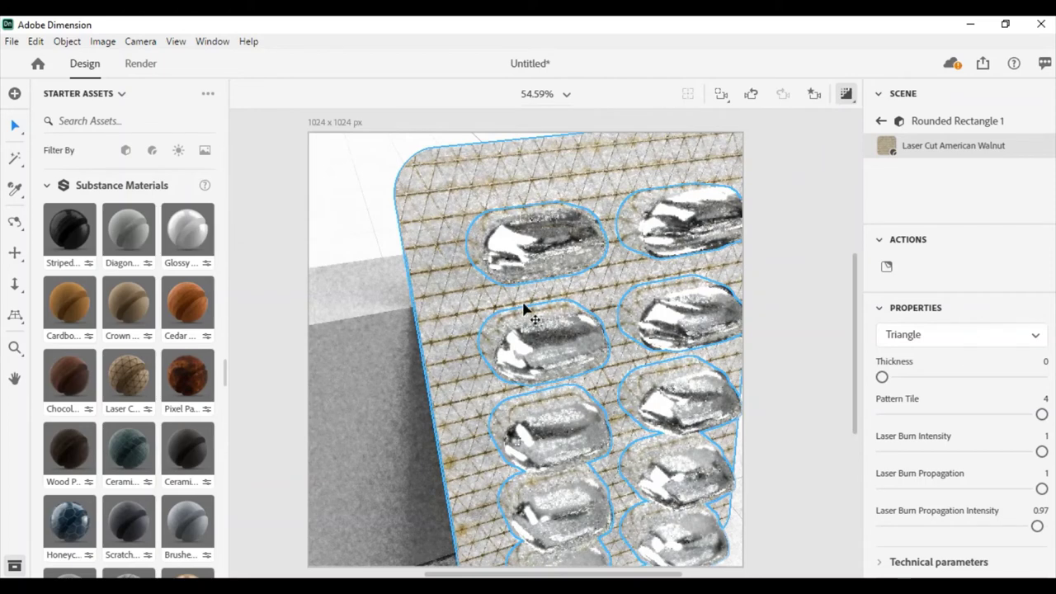
left_click(846, 94)
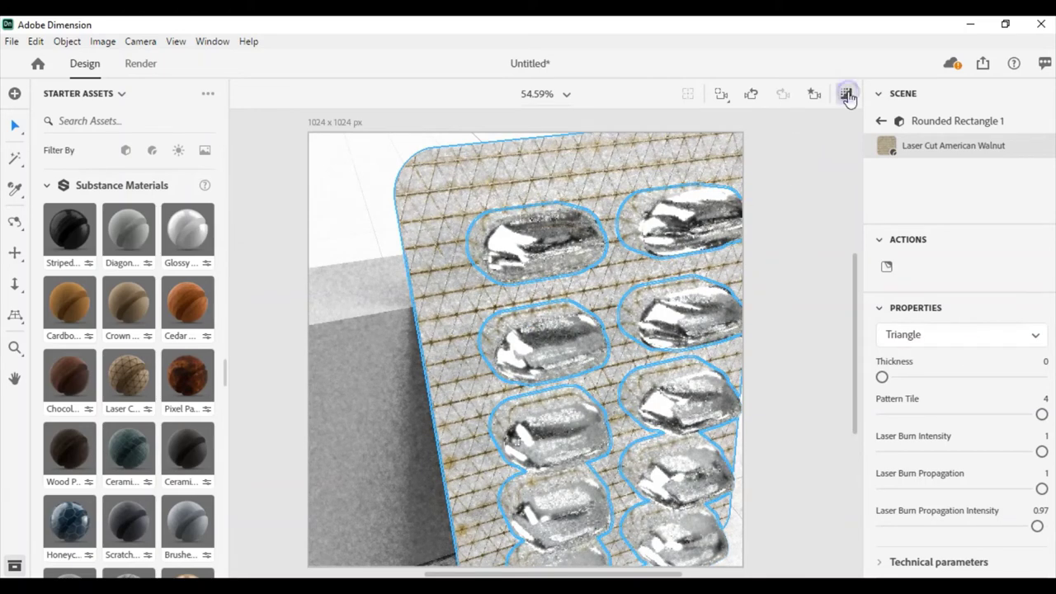
left_click(562, 169)
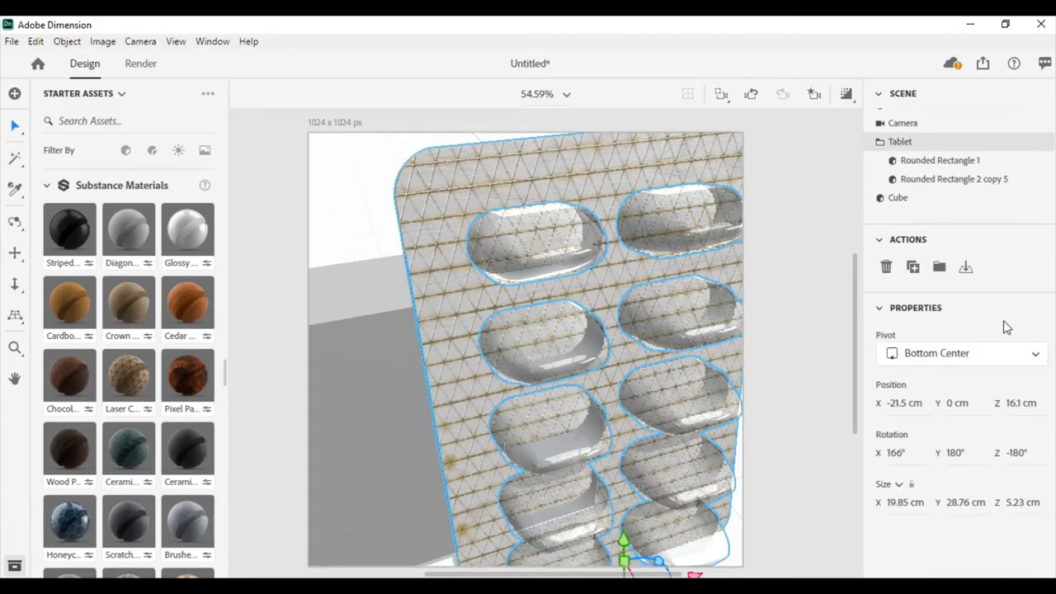
Change the backing's Laser Cut Pattern to Lines and return to the Main View bookmark.
double_click(941, 160)
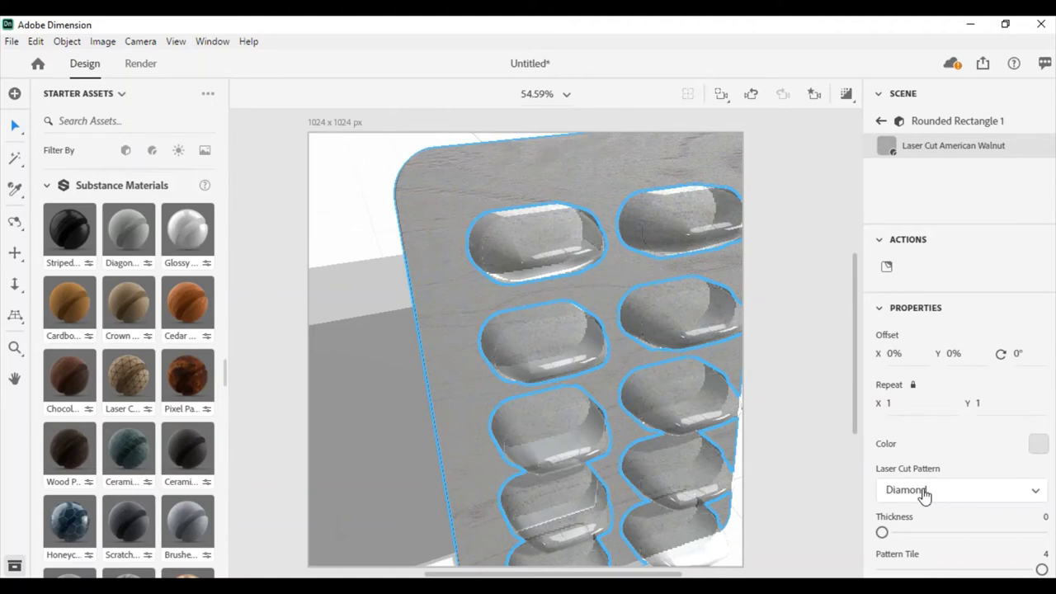
left_click(924, 494)
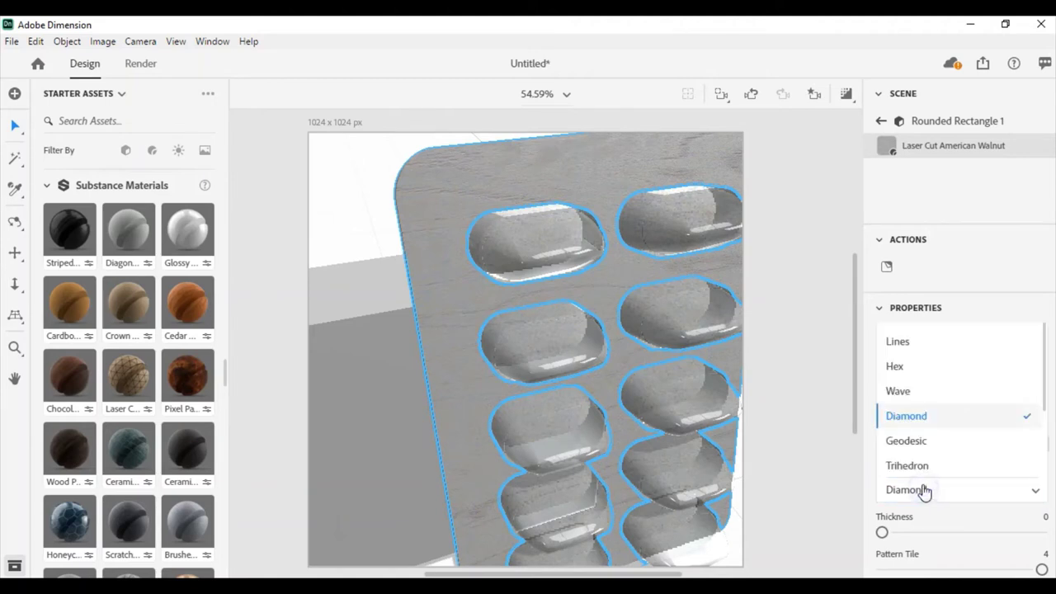
left_click(920, 345)
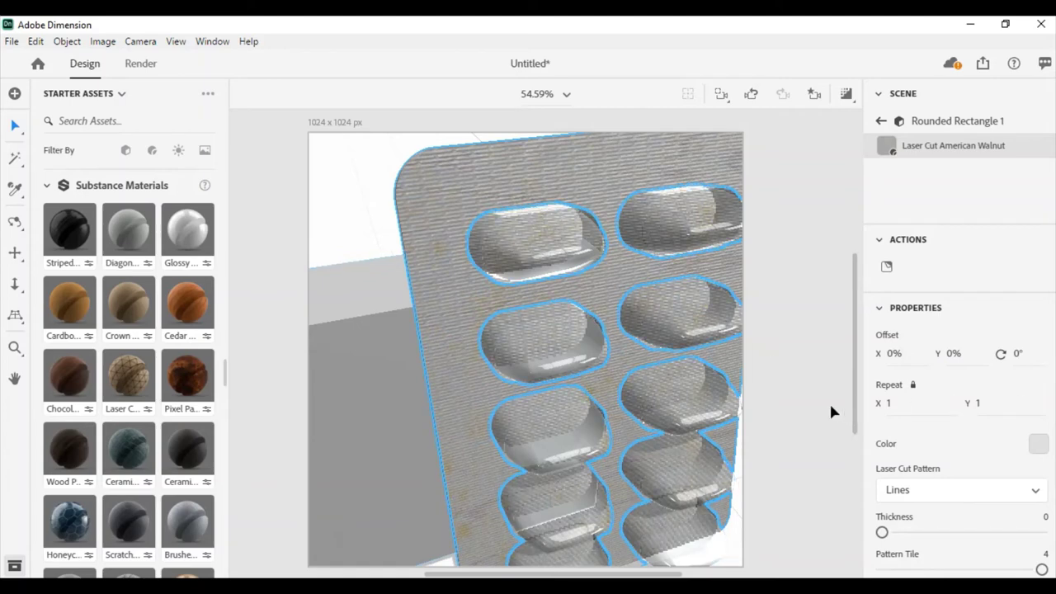
scroll(627, 252, "down", 5)
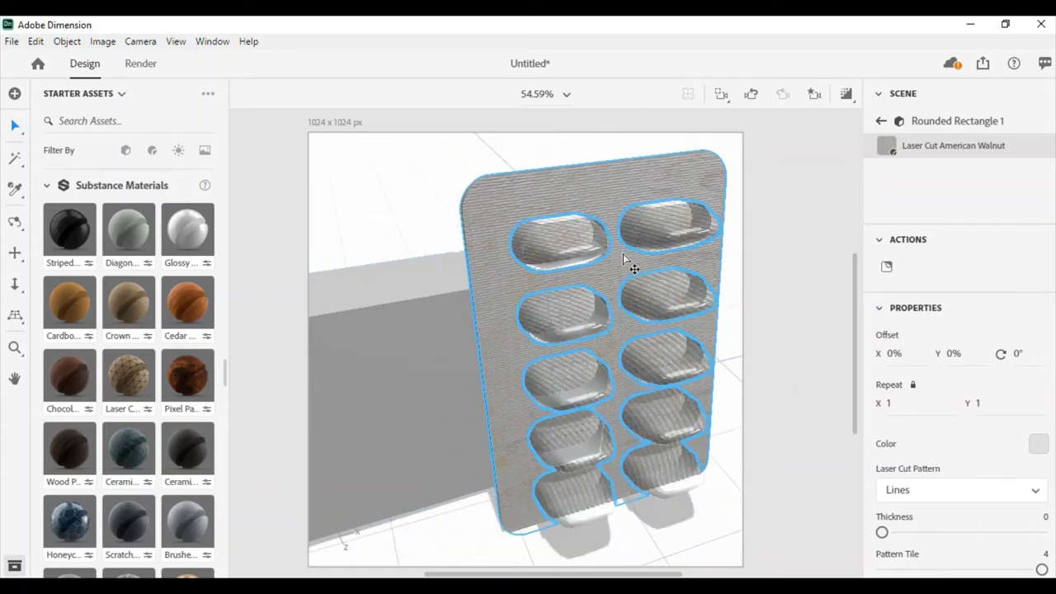
scroll(651, 285, "down", 3)
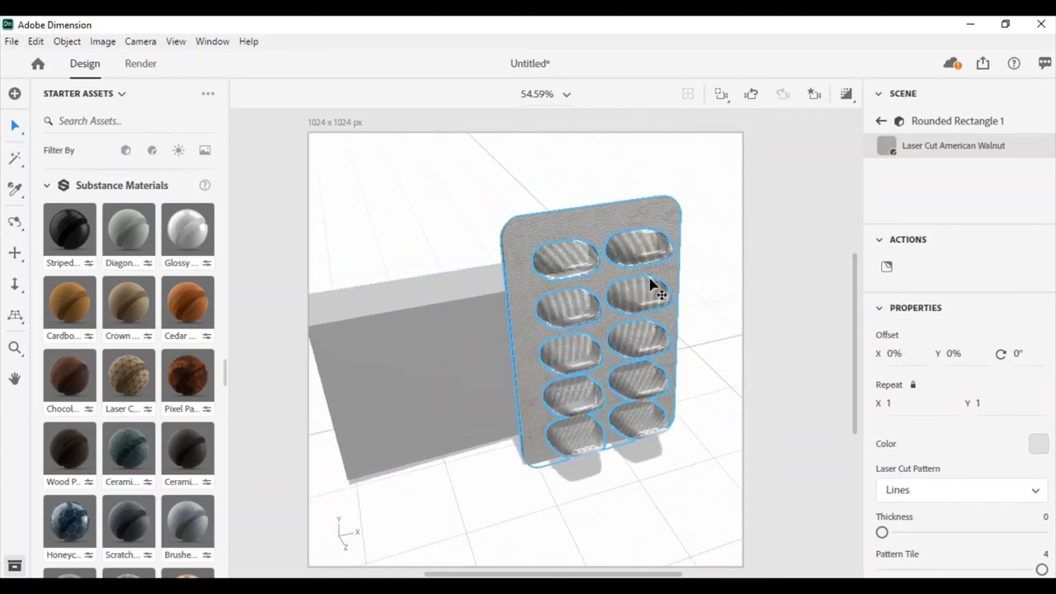
left_click(815, 93)
left_click(703, 154)
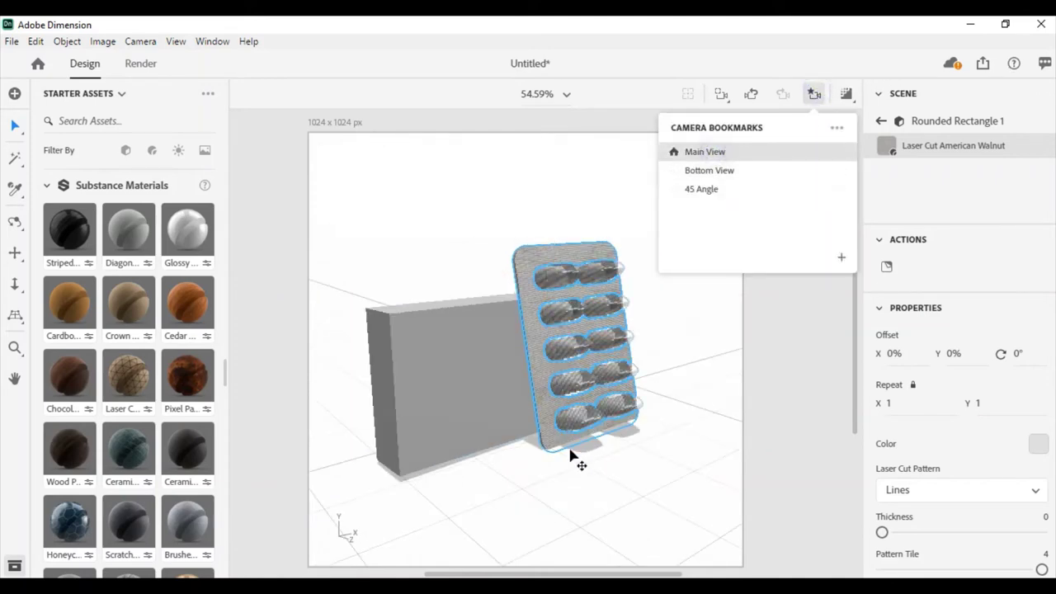
Deselect the blister pack and zoom the view in and out on the scene.
left_click(640, 384)
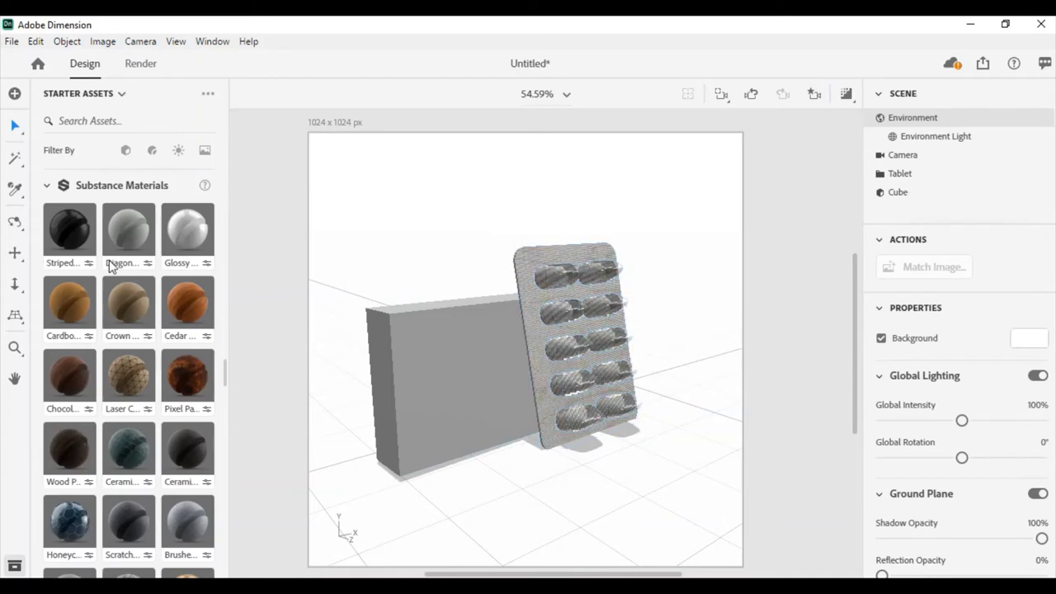
scroll(124, 380, "down", 1)
scroll(118, 402, "down", 4)
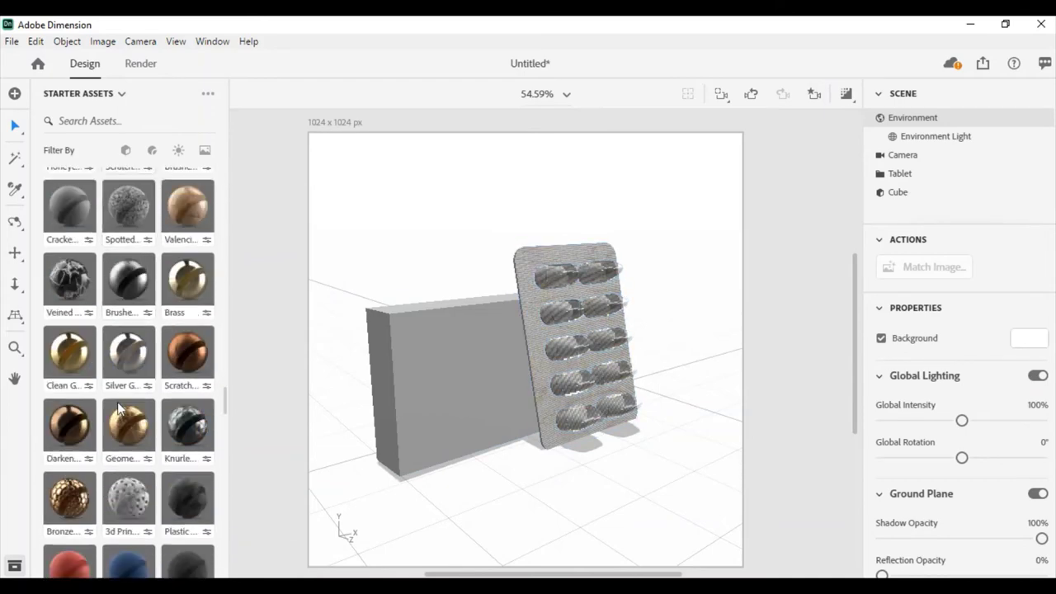
scroll(117, 402, "down", 5)
scroll(121, 400, "down", 3)
scroll(137, 371, "down", 4)
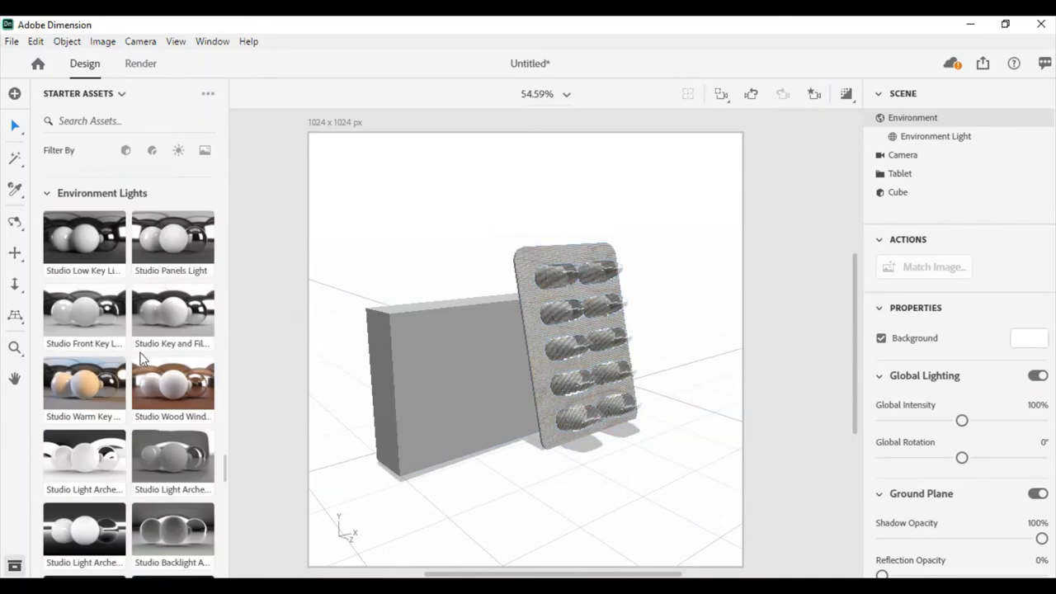
scroll(149, 338, "up", 5)
scroll(150, 336, "up", 10)
scroll(149, 334, "up", 5)
scroll(149, 334, "up", 5)
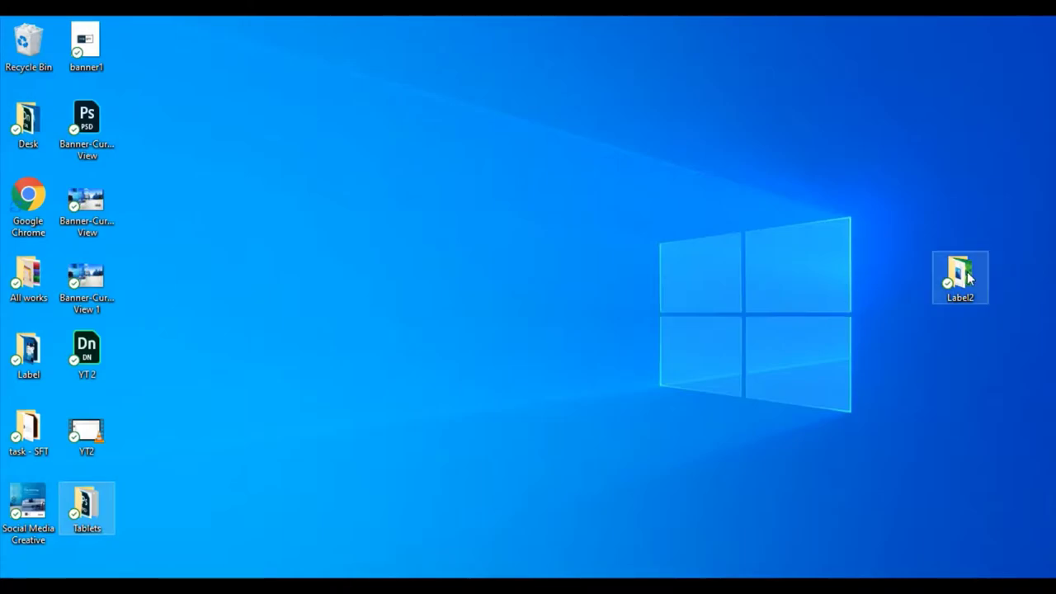
Drag the Untitled-1 label image from the Label2 folder onto the box.
double_click(958, 277)
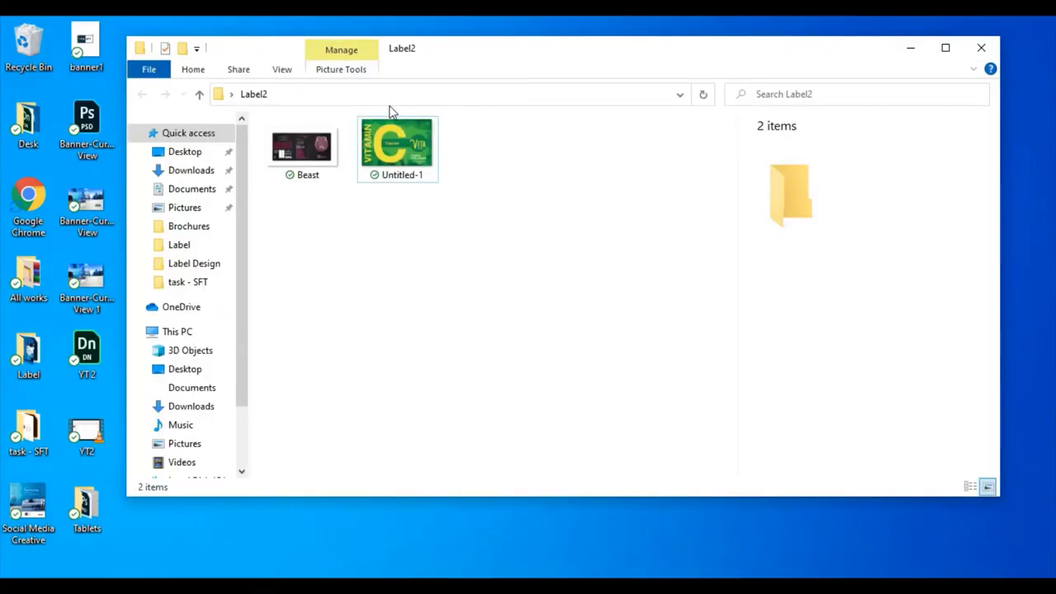
key("alt+Tab")
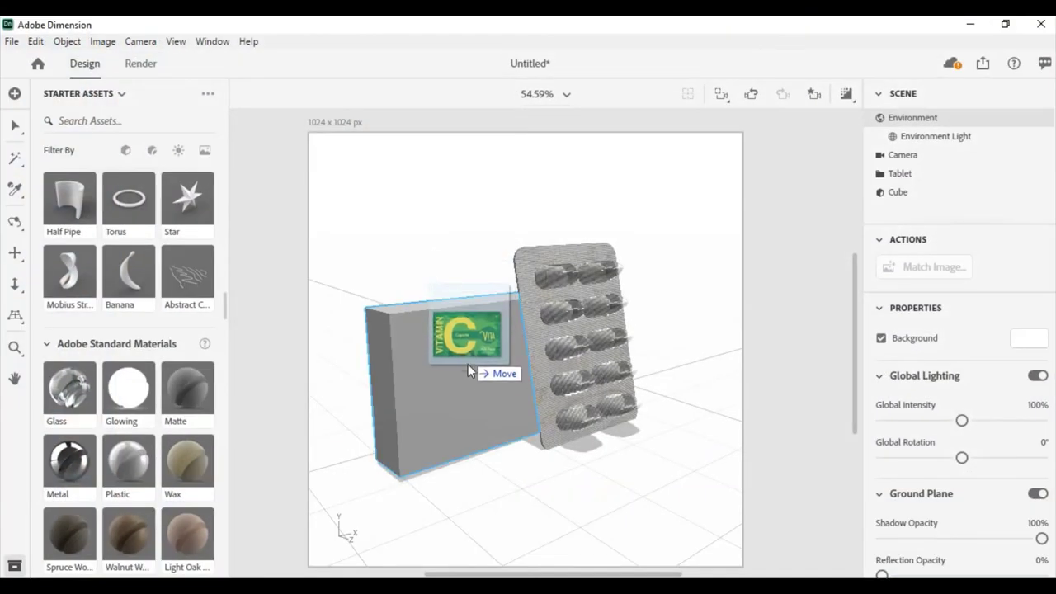
mouse_move(436, 228)
left_mouse_down()
mouse_move(465, 373)
mouse_move(475, 369)
left_mouse_up()
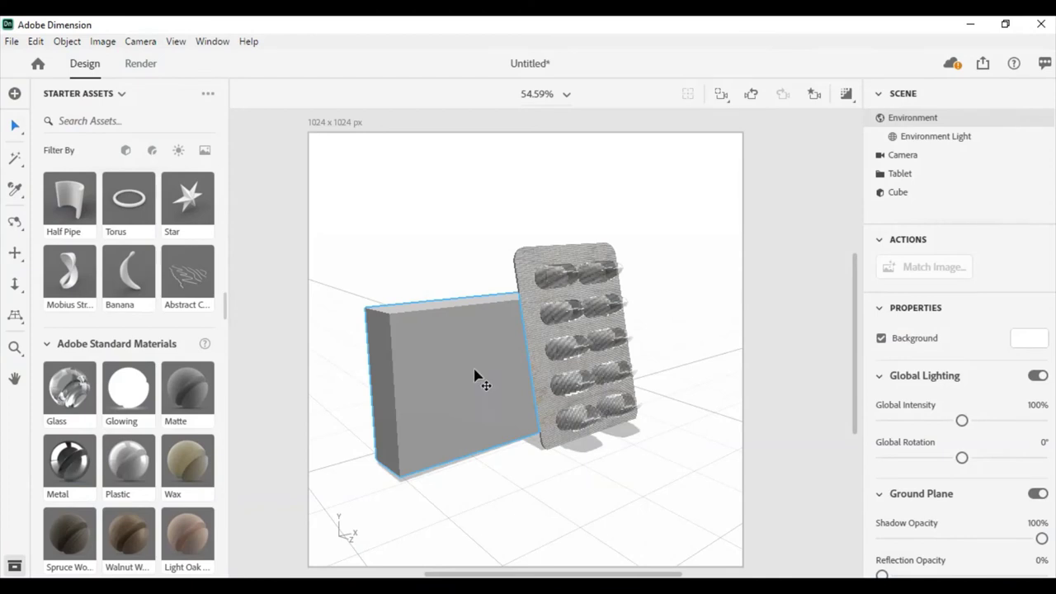
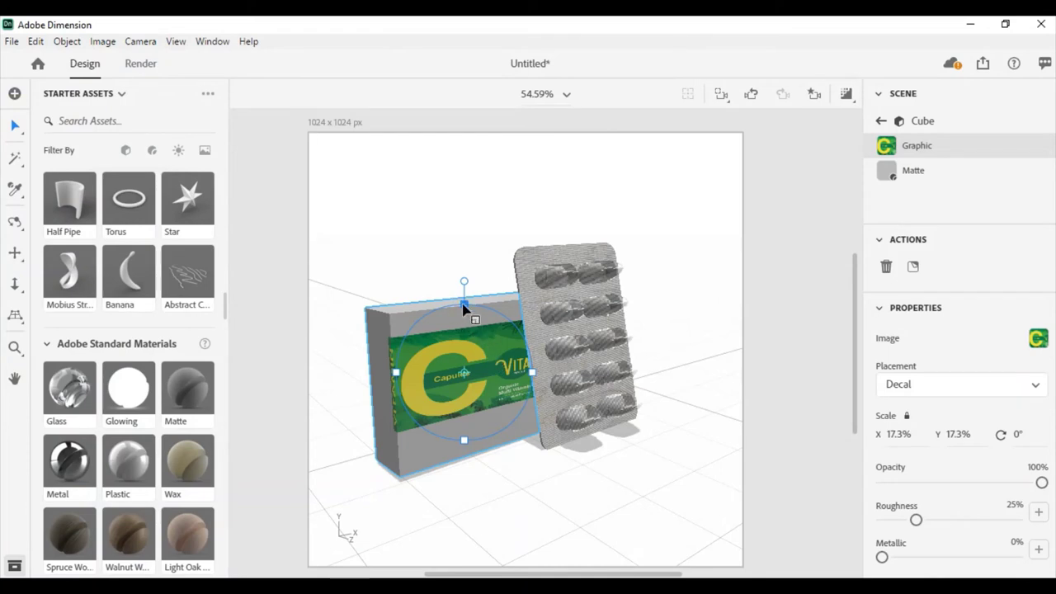
Resize the Vitamin C decal to about 28% × 29.6% and centre it on the box front.
mouse_move(468, 306)
left_mouse_down()
mouse_move(486, 263)
mouse_move(486, 281)
left_mouse_up()
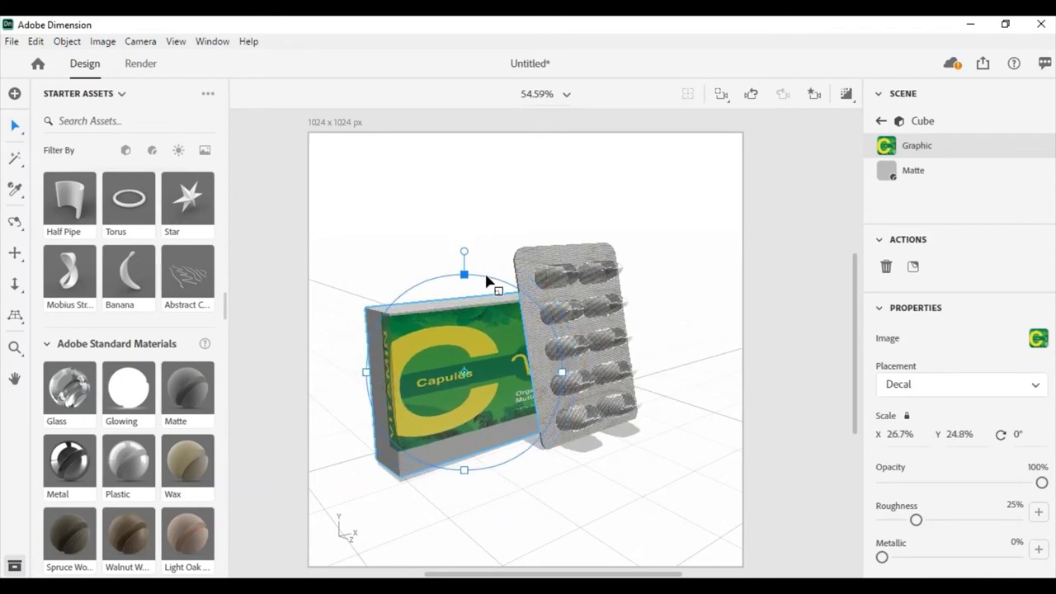
mouse_move(467, 377)
left_mouse_down()
mouse_move(487, 332)
mouse_move(464, 343)
mouse_move(485, 339)
left_mouse_up()
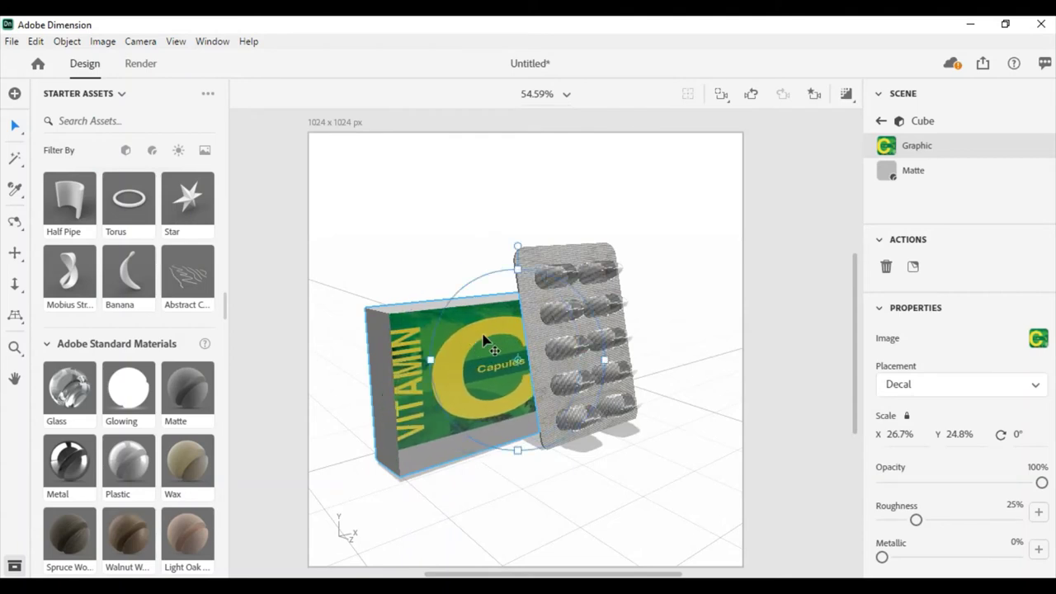
mouse_move(597, 488)
right_mouse_down()
mouse_move(552, 533)
mouse_move(586, 537)
mouse_move(511, 451)
mouse_move(512, 429)
mouse_move(517, 438)
right_mouse_up()
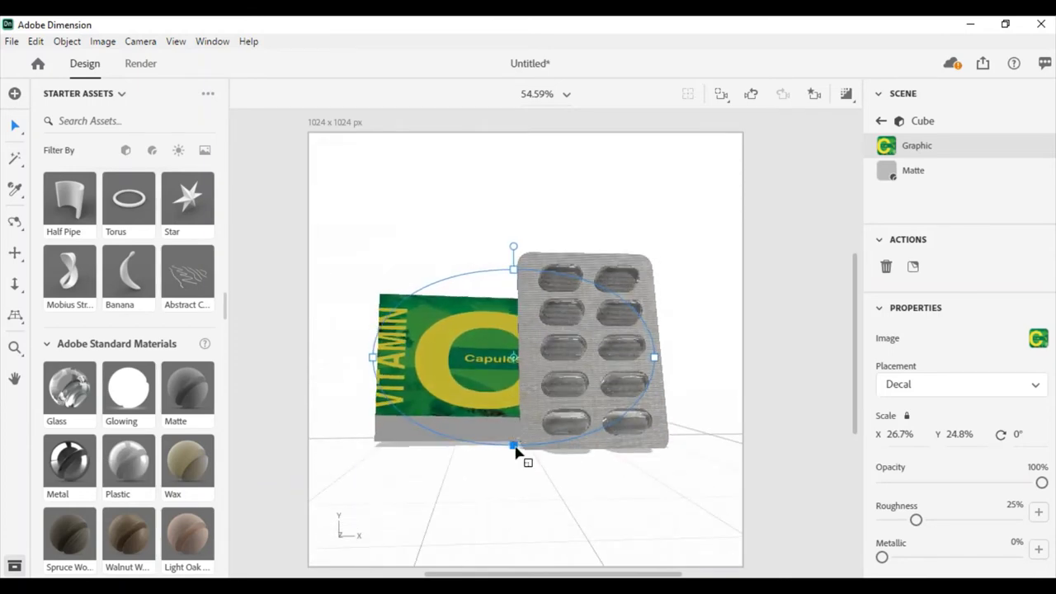
left_click_drag(515, 449, 515, 464)
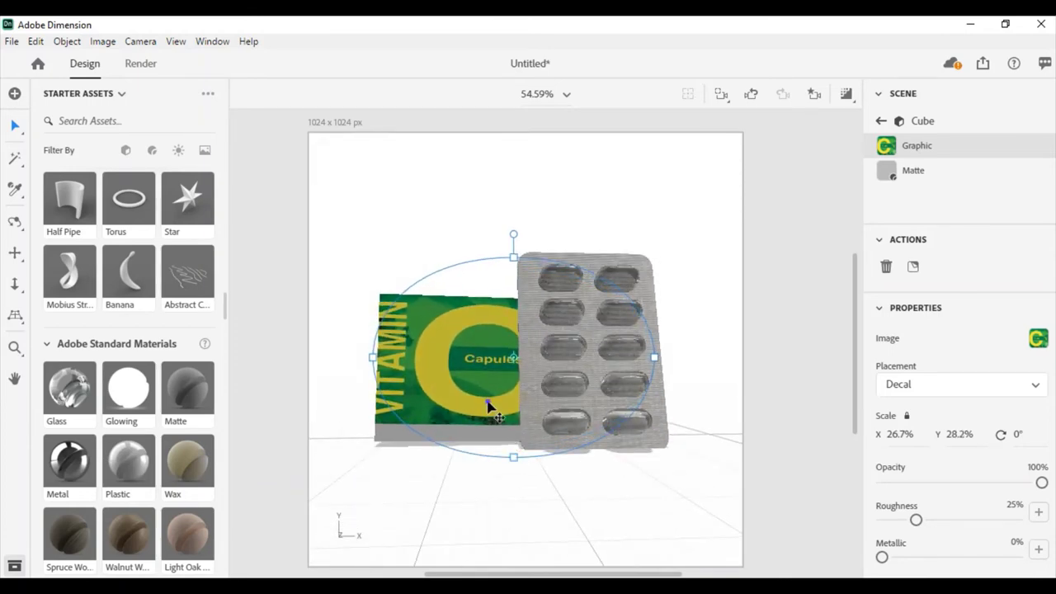
left_click_drag(488, 404, 491, 423)
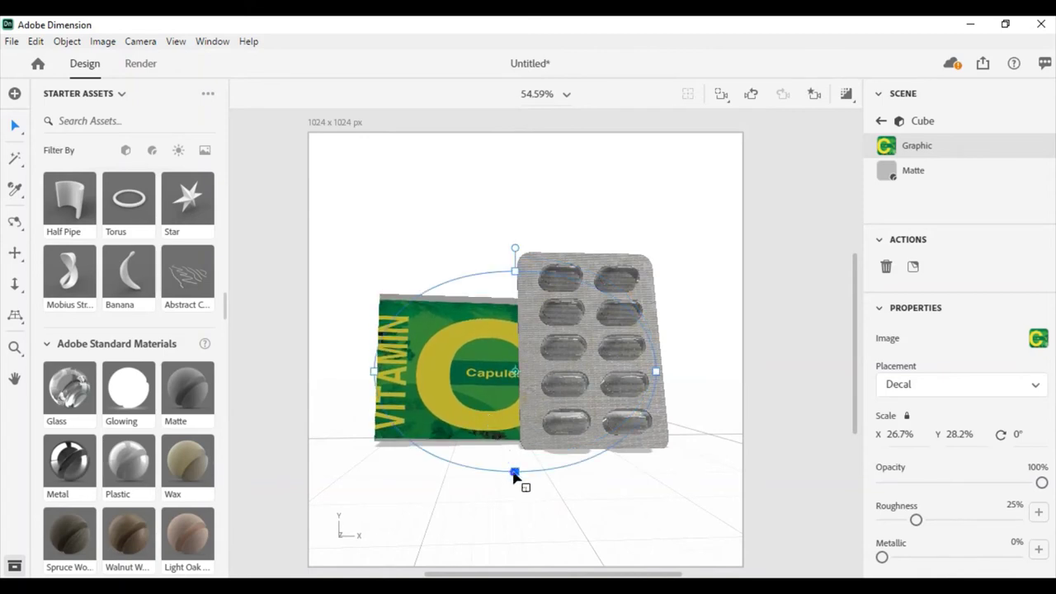
left_click_drag(514, 476, 513, 477)
left_click_drag(475, 401, 478, 400)
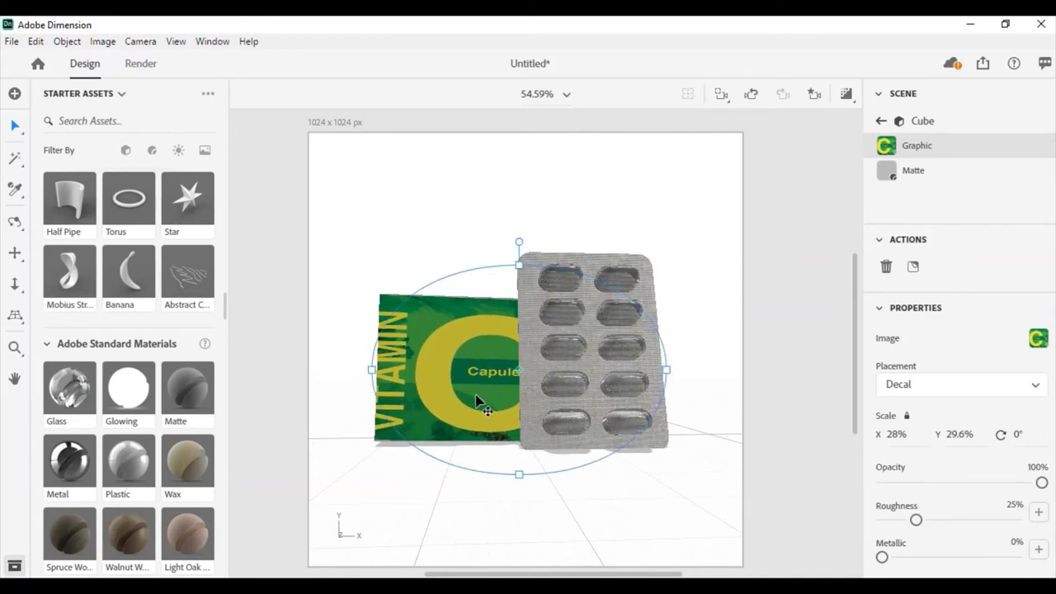
mouse_move(415, 399)
right_mouse_down()
mouse_move(471, 425)
mouse_move(451, 462)
mouse_move(438, 460)
mouse_move(440, 436)
right_mouse_up()
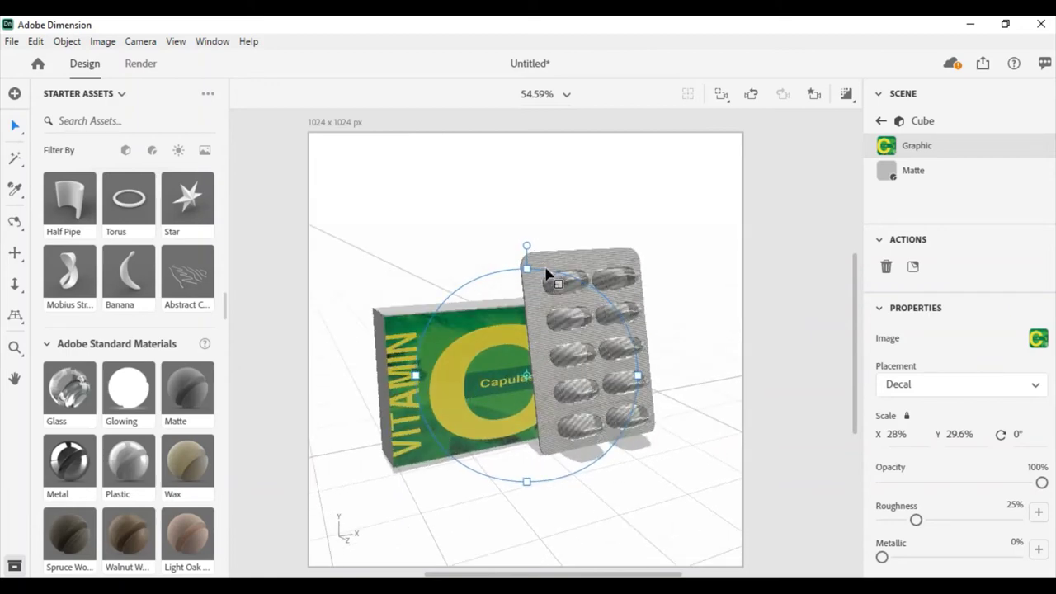
left_click(386, 314)
Set the box's Matte base colour to the green sampled from its graphic.
left_click(1018, 268)
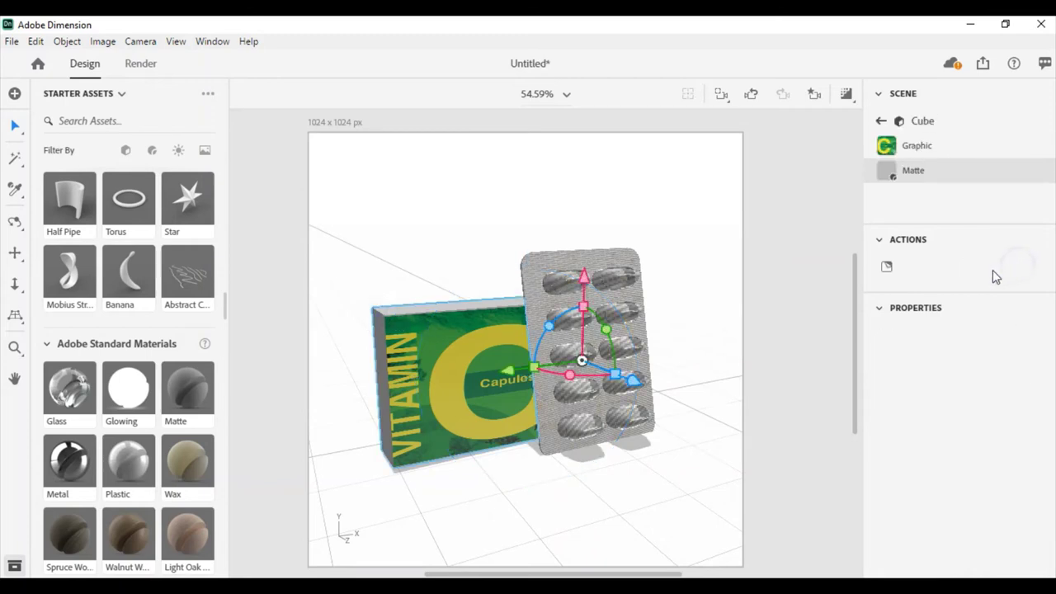
left_click(1039, 341)
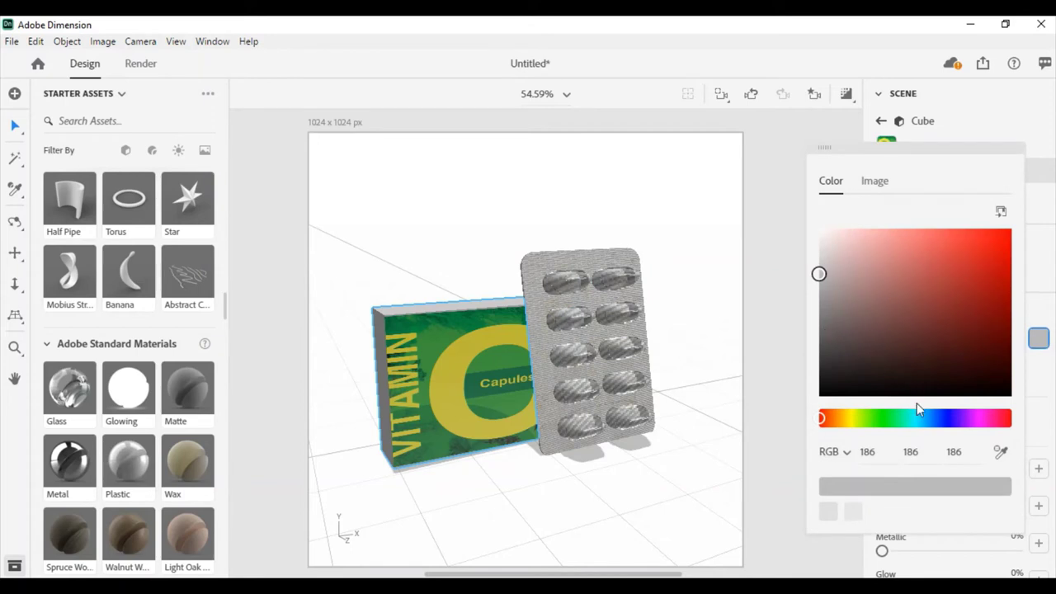
left_click(1001, 454)
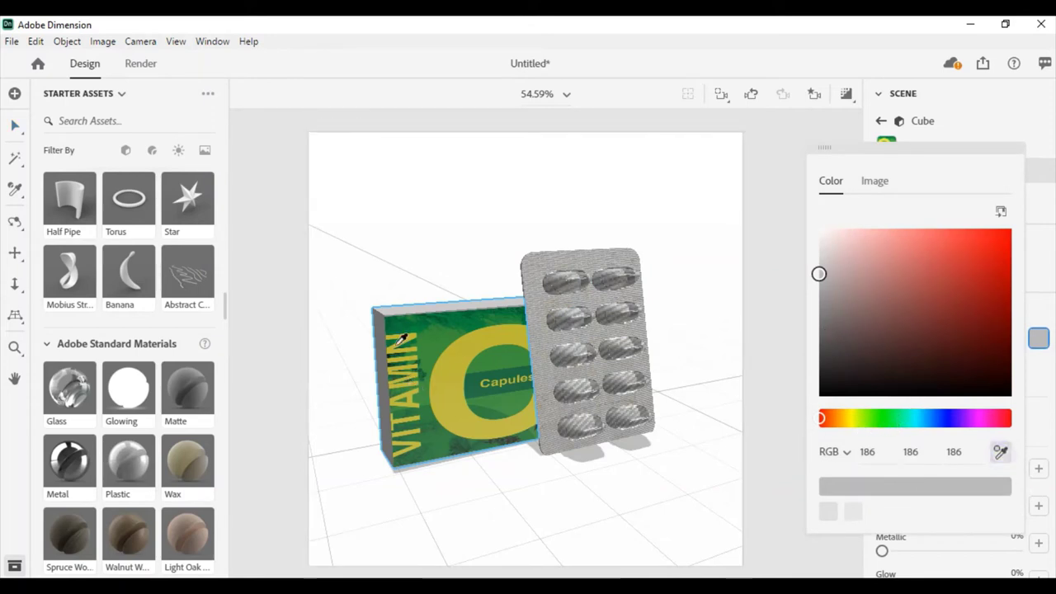
left_click(431, 344)
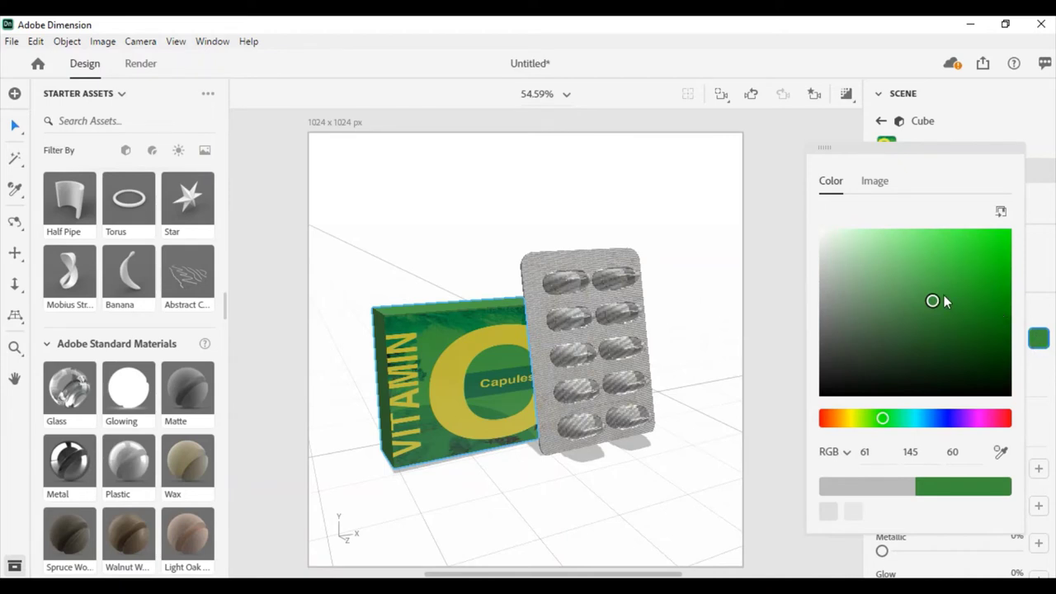
left_click(767, 214)
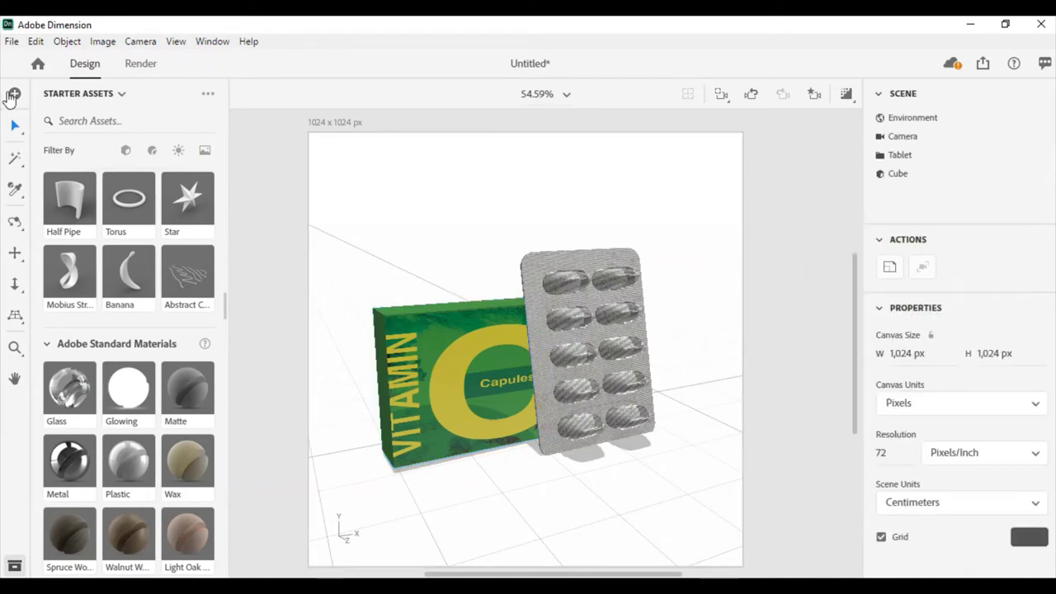
Orbit around the box and blister pack and scroll through the side panel.
mouse_move(460, 495)
right_mouse_down()
mouse_move(475, 477)
mouse_move(468, 469)
right_mouse_up()
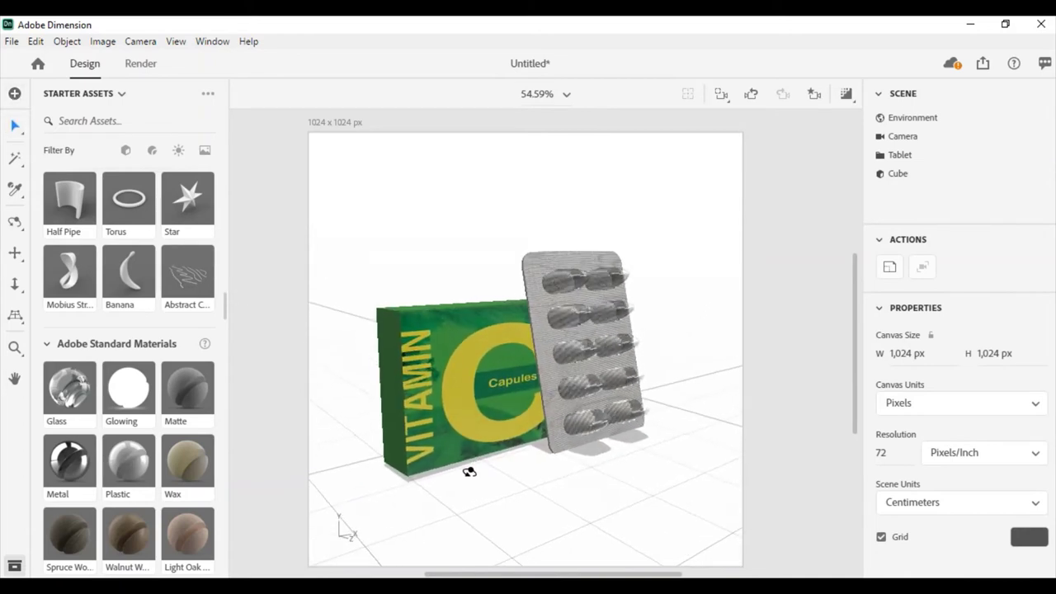
right_click_drag(582, 493, 571, 489)
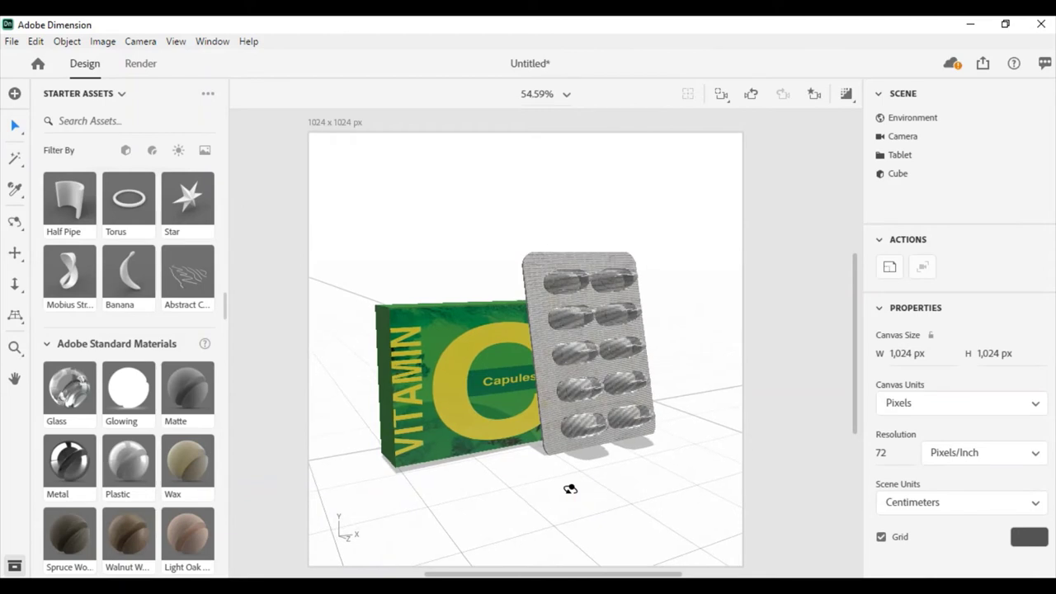
scroll(142, 332, "down", 3)
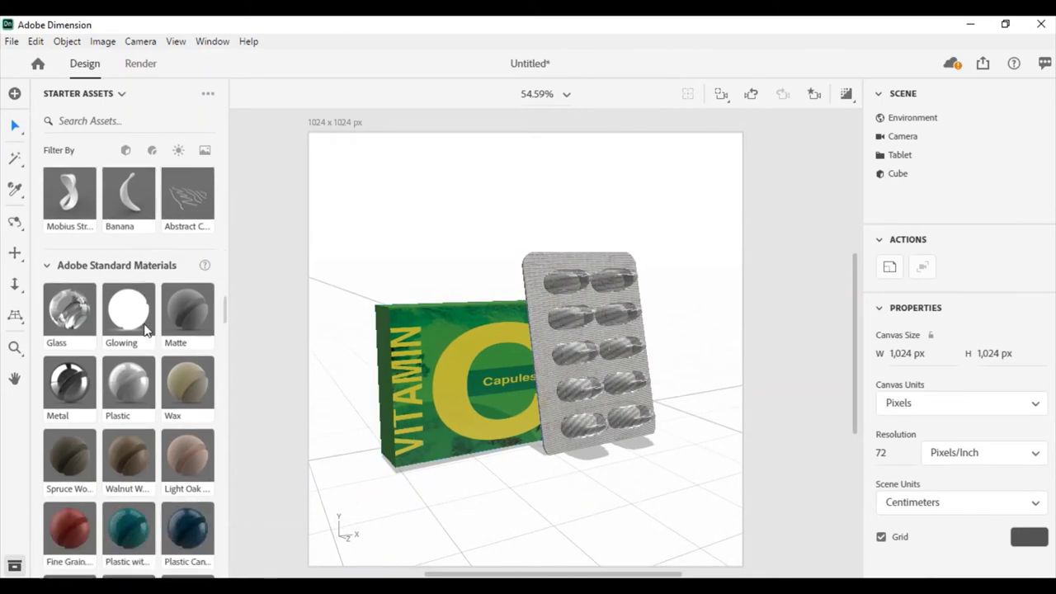
scroll(142, 333, "down", 7)
scroll(142, 332, "down", 2)
scroll(140, 333, "down", 5)
scroll(136, 334, "down", 5)
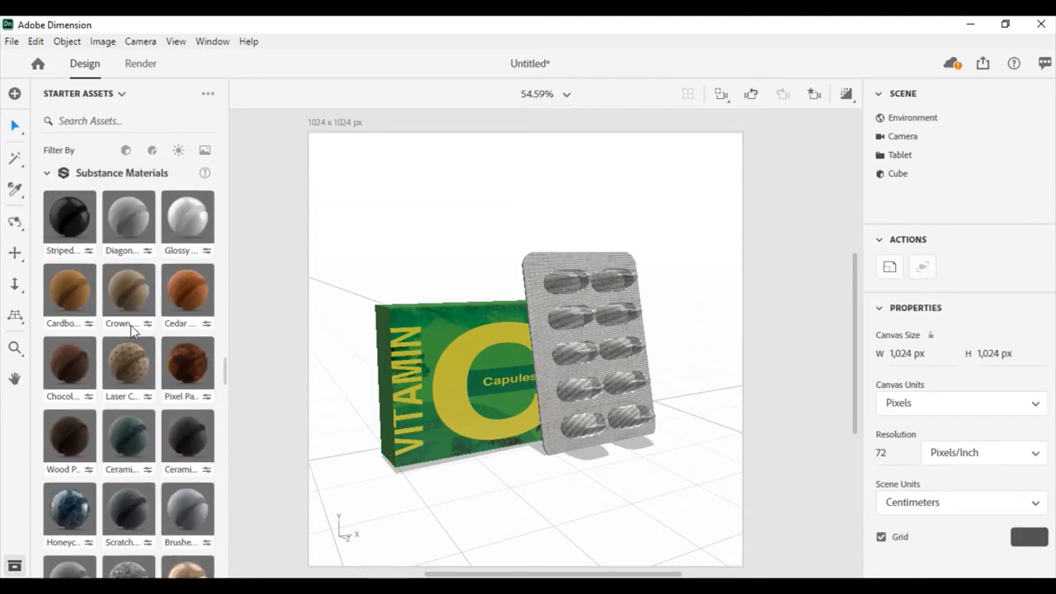
scroll(134, 333, "down", 2)
scroll(130, 331, "up", 1)
scroll(132, 326, "up", 10)
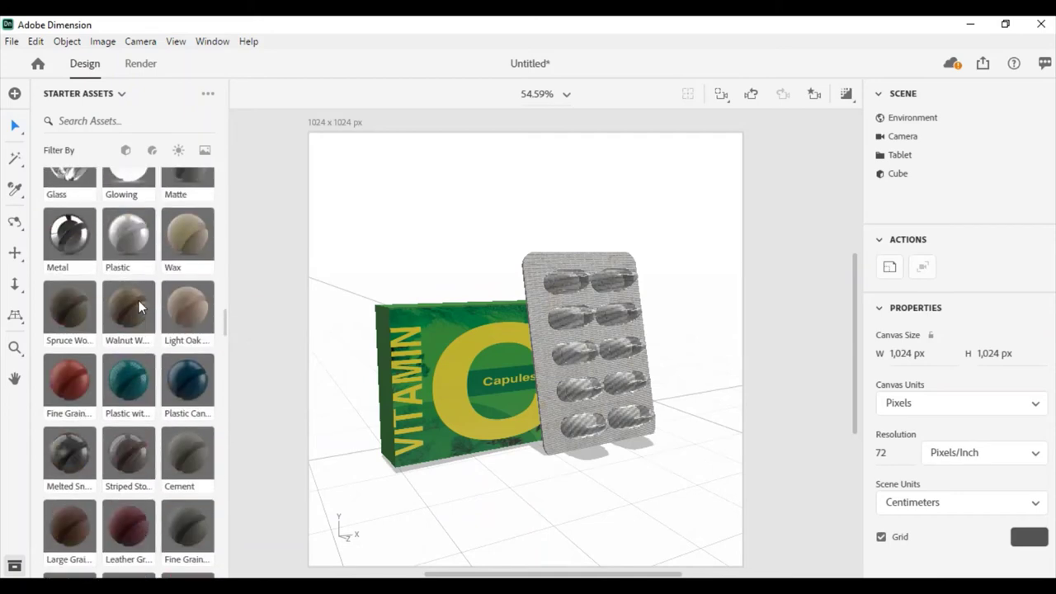
scroll(134, 320, "up", 5)
scroll(139, 326, "up", 2)
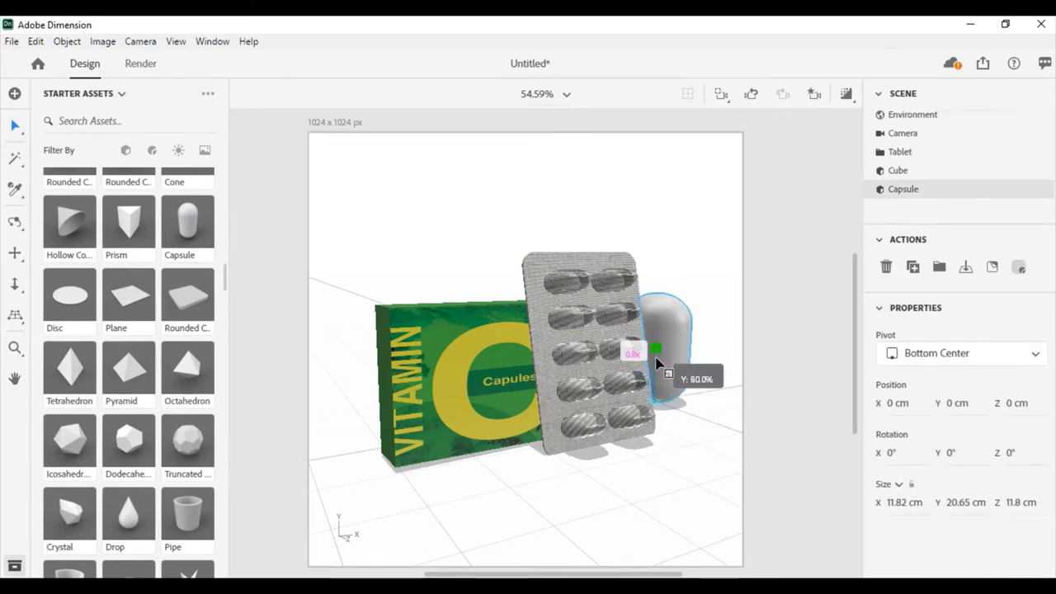
Shrink the new capsule to about 2.18 × 4.35 cm.
mouse_move(657, 353)
left_mouse_down()
mouse_move(679, 424)
mouse_move(759, 455)
mouse_move(787, 482)
mouse_move(737, 422)
left_mouse_up()
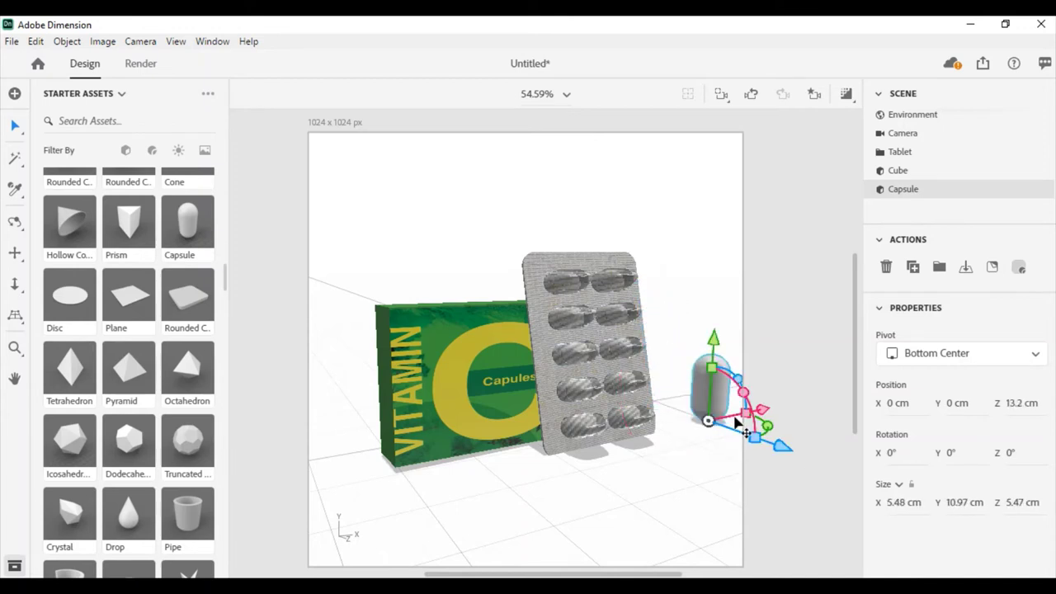
mouse_move(711, 367)
left_mouse_down()
mouse_move(712, 396)
mouse_move(742, 419)
mouse_move(533, 495)
left_mouse_up()
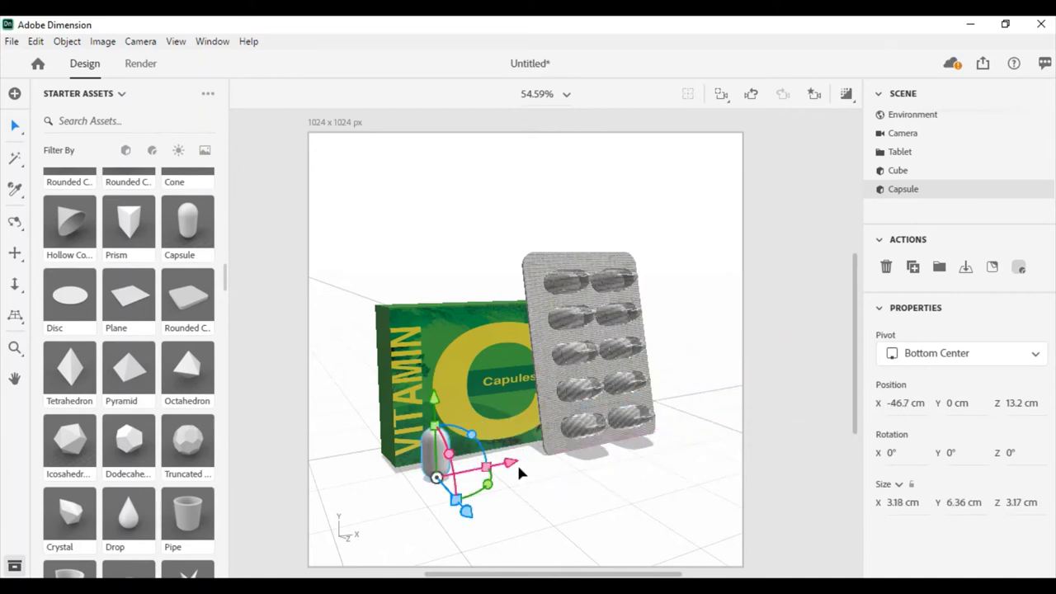
mouse_move(454, 445)
left_mouse_down()
mouse_move(436, 439)
mouse_move(456, 446)
left_mouse_up()
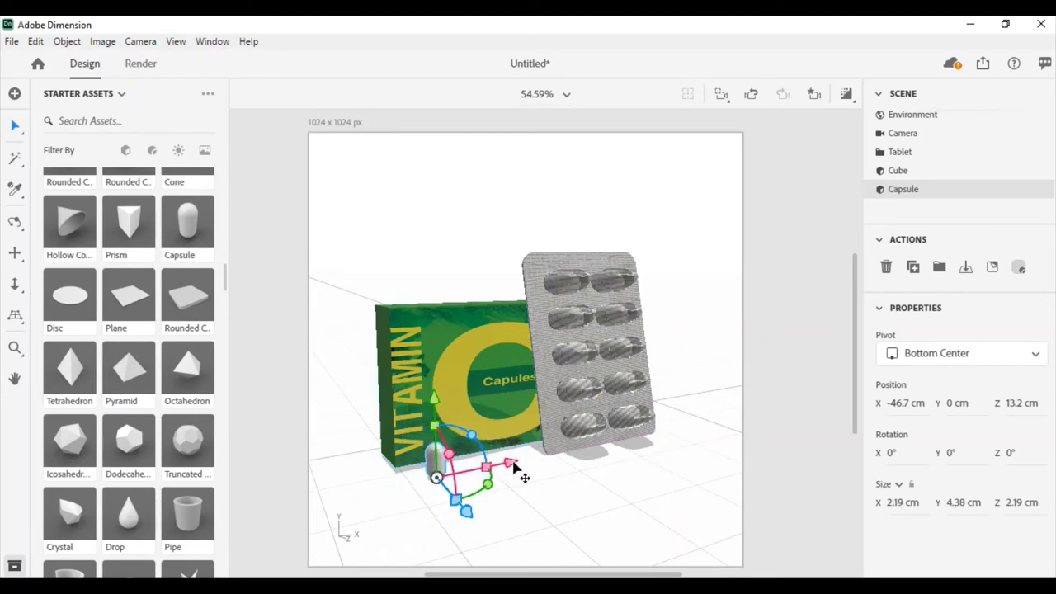
Lift the capsule, tip it onto its side and place it on the blister pack.
middle_click_drag(589, 464, 385, 483)
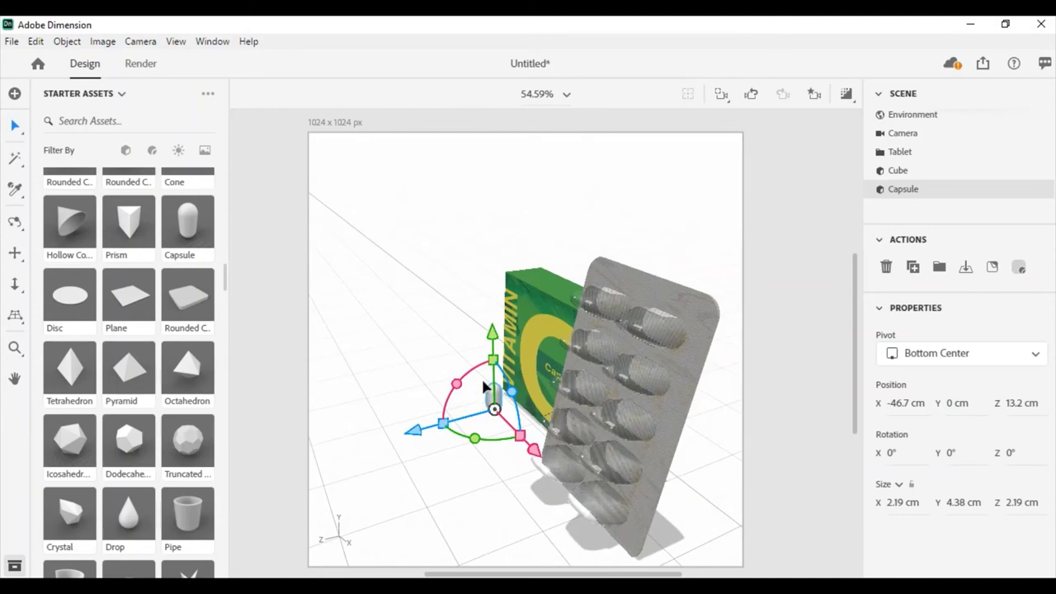
mouse_move(498, 335)
left_mouse_down()
mouse_move(495, 318)
mouse_move(497, 337)
left_mouse_up()
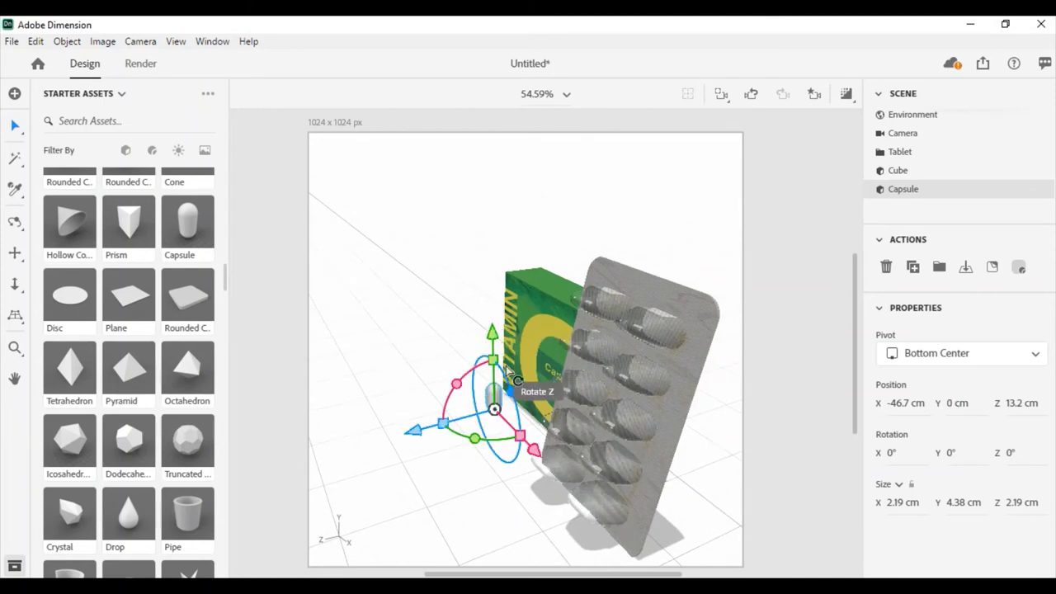
left_click_drag(512, 393, 553, 565)
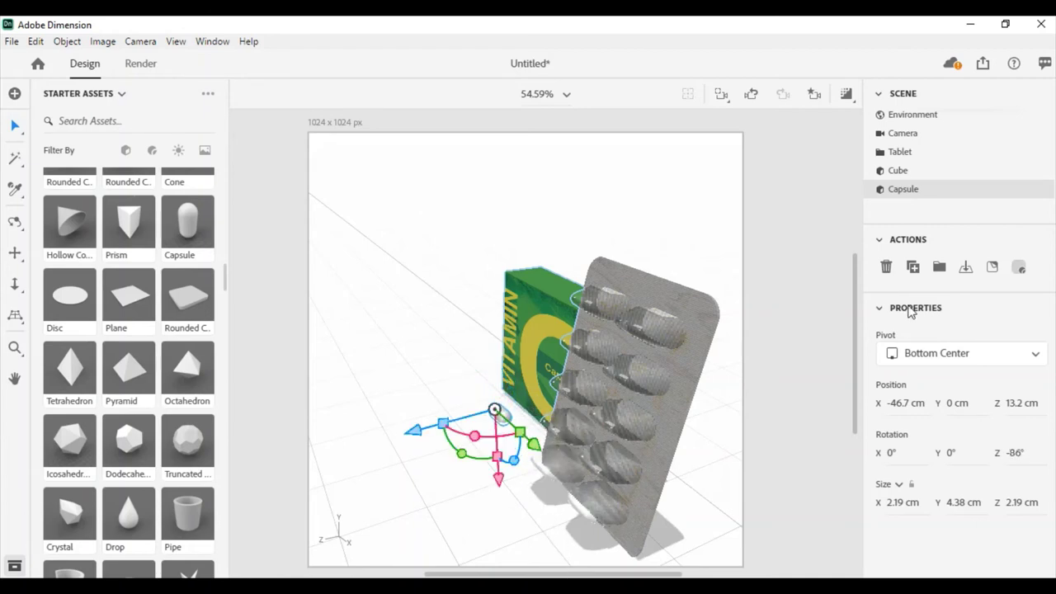
left_click(972, 273)
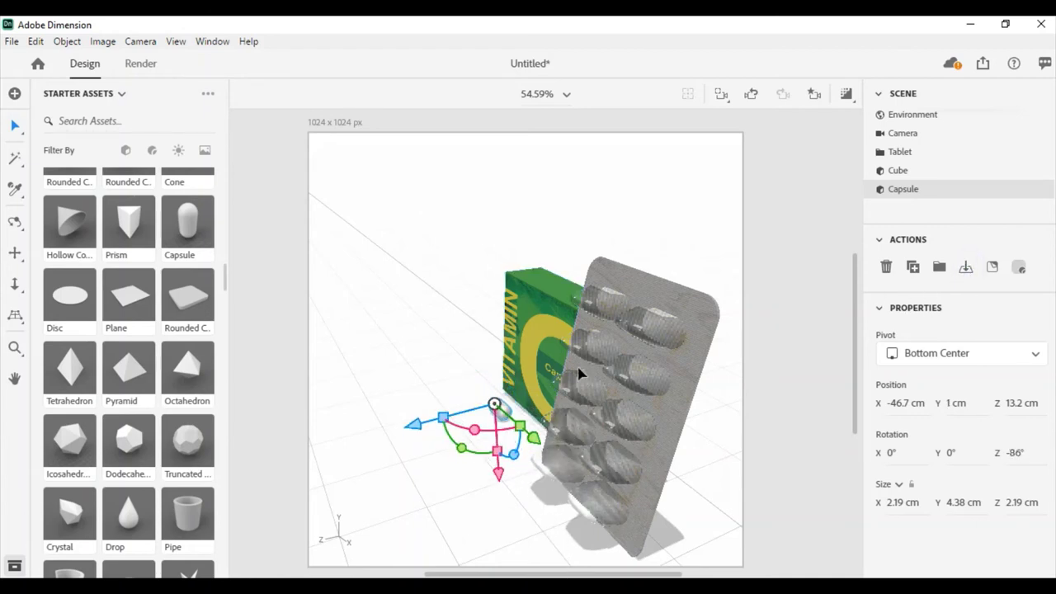
mouse_move(516, 419)
left_mouse_down()
mouse_move(557, 481)
mouse_move(572, 483)
left_mouse_up()
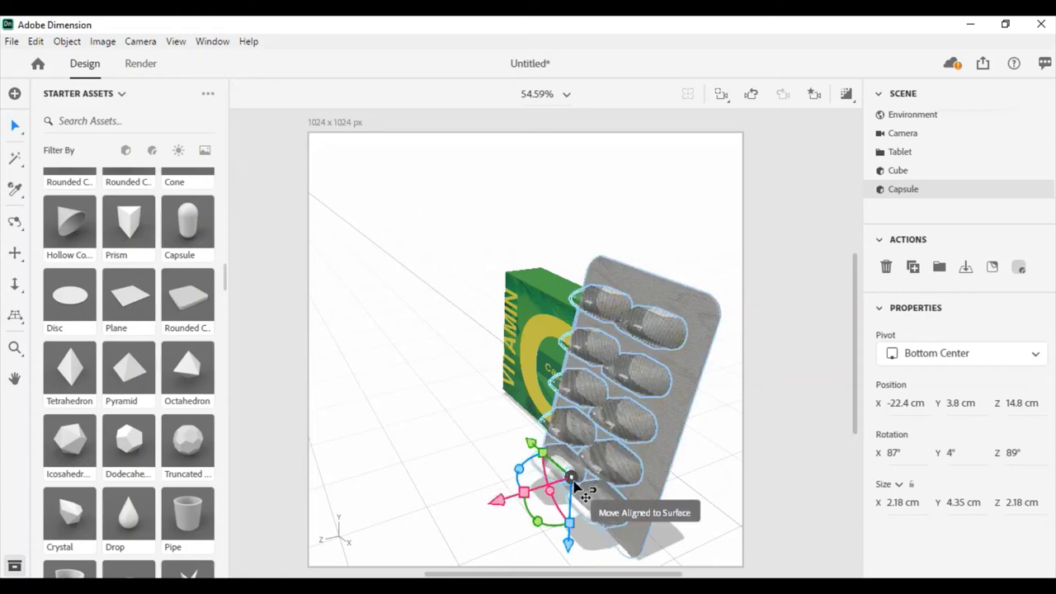
Nudge and tilt the capsule so it fits a blister cavity.
scroll(578, 487, "up", 2)
scroll(577, 485, "up", 2)
scroll(575, 482, "up", 2)
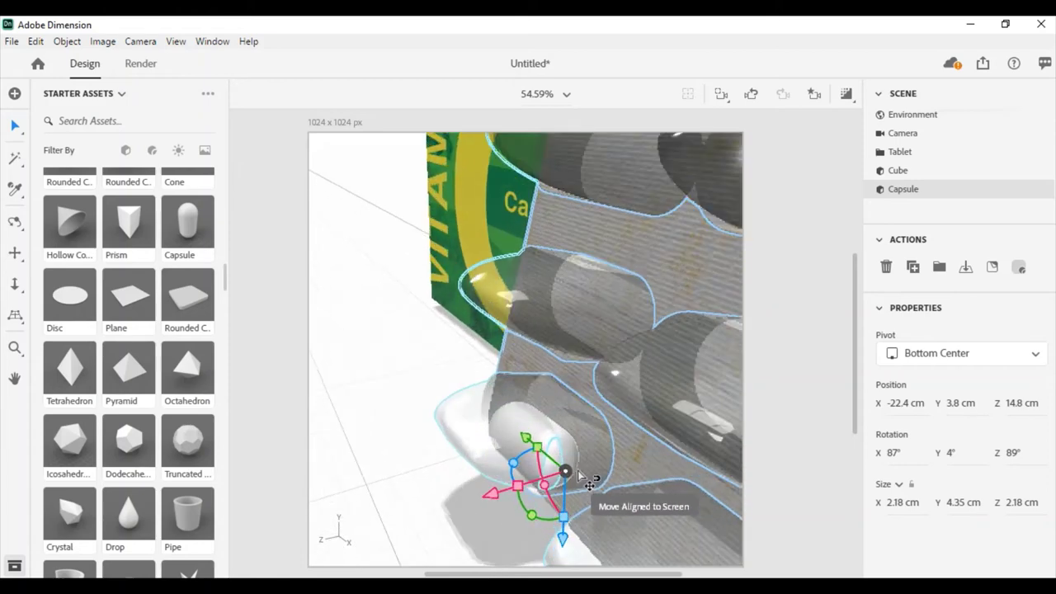
mouse_move(490, 365)
right_mouse_down()
mouse_move(648, 370)
mouse_move(654, 360)
mouse_move(625, 328)
right_mouse_up()
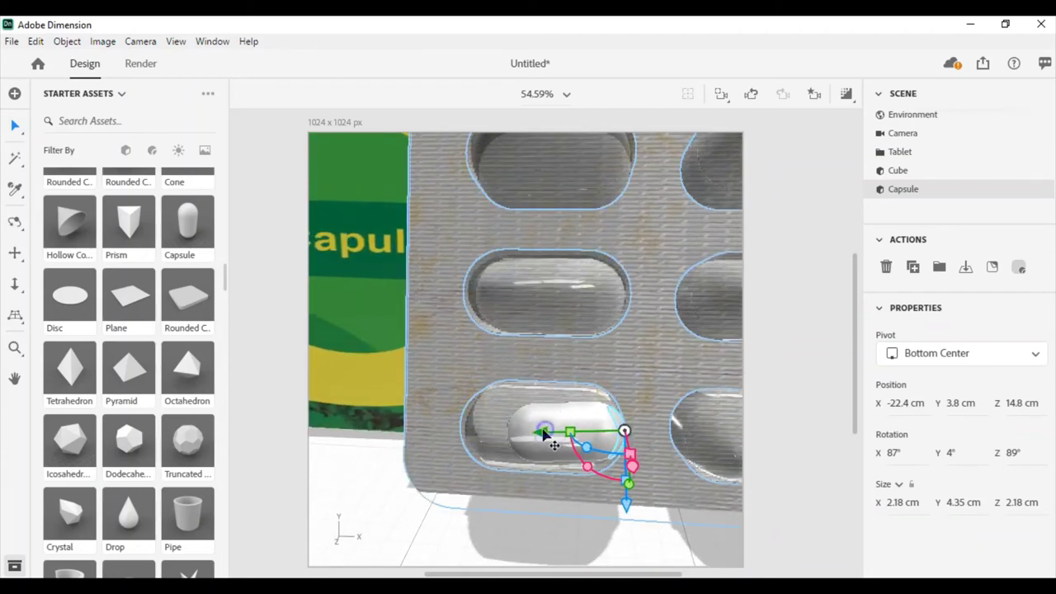
left_click_drag(544, 435, 526, 433)
mouse_move(624, 459)
right_mouse_down()
mouse_move(618, 566)
mouse_move(613, 478)
mouse_move(639, 212)
right_mouse_up()
mouse_move(634, 283)
right_mouse_down()
mouse_move(632, 453)
mouse_move(627, 438)
mouse_move(601, 431)
right_mouse_up()
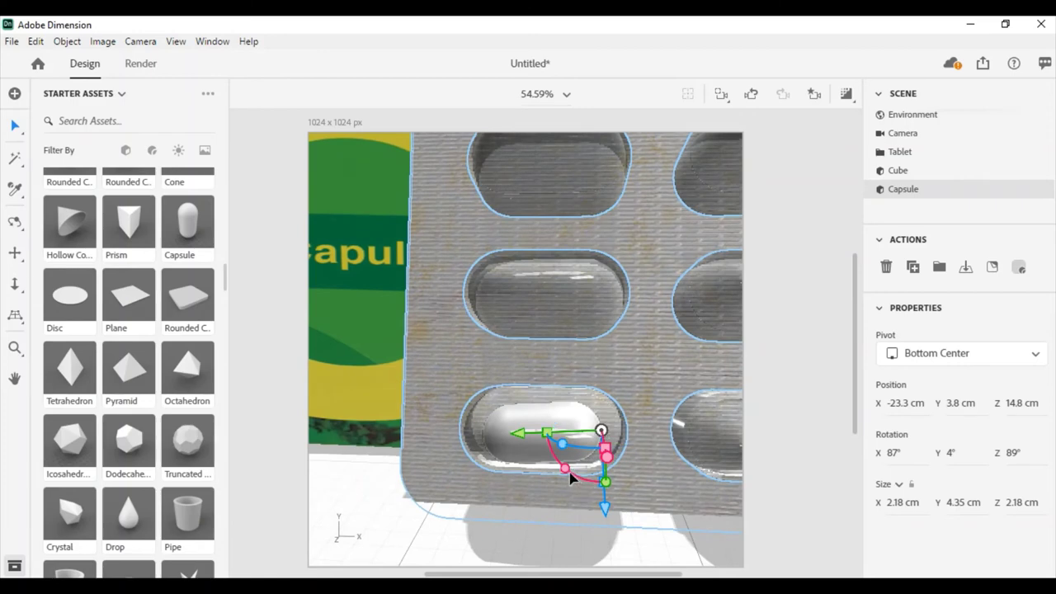
left_click_drag(566, 469, 565, 472)
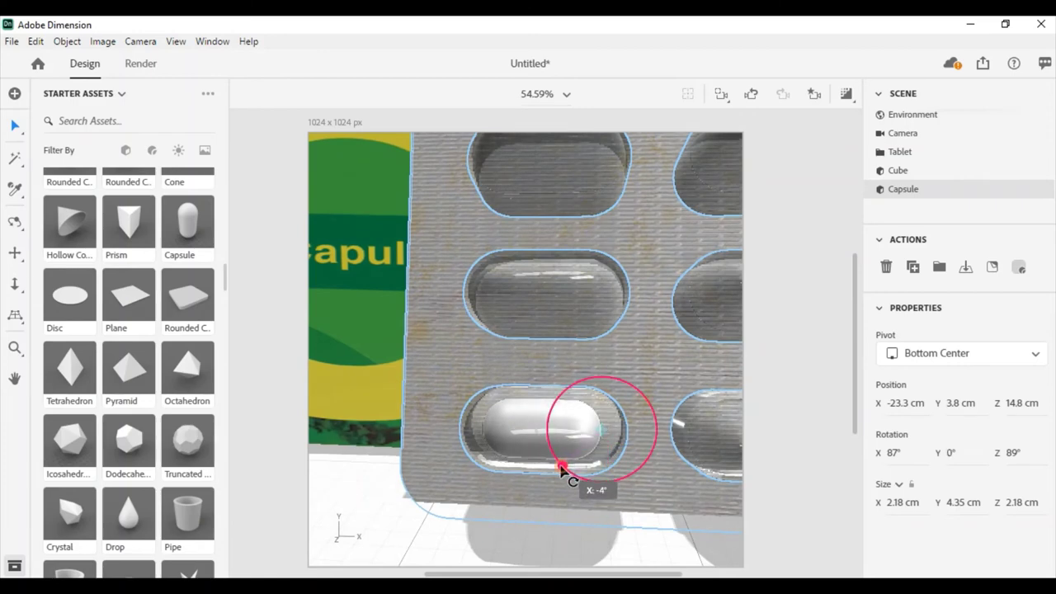
Inspect the cavities' Glass material, hide the cavity layer and select the capsule.
left_click(450, 514)
left_click(515, 426)
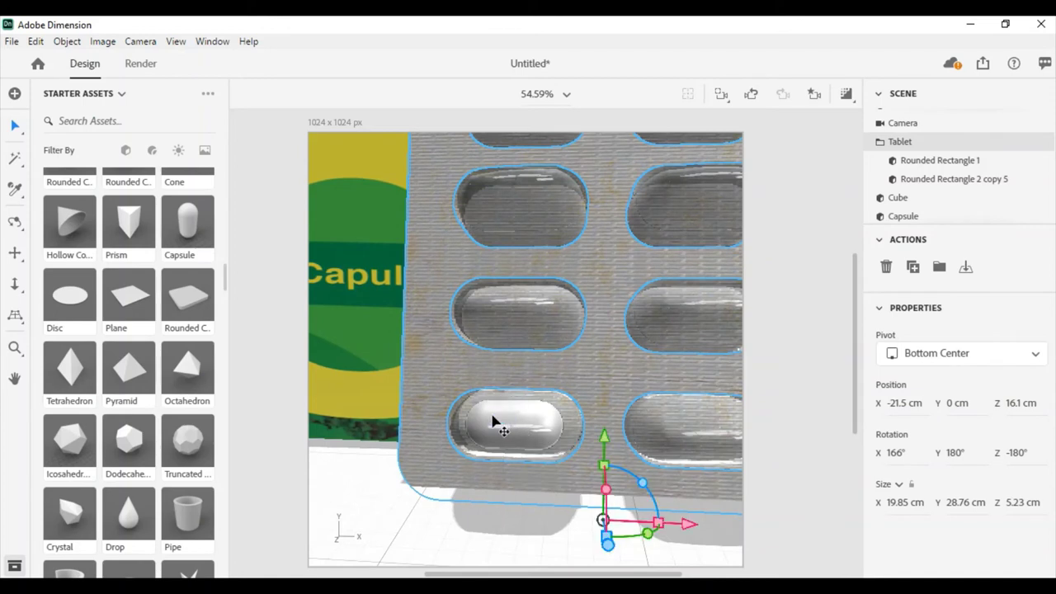
left_click(515, 426)
double_click(516, 426)
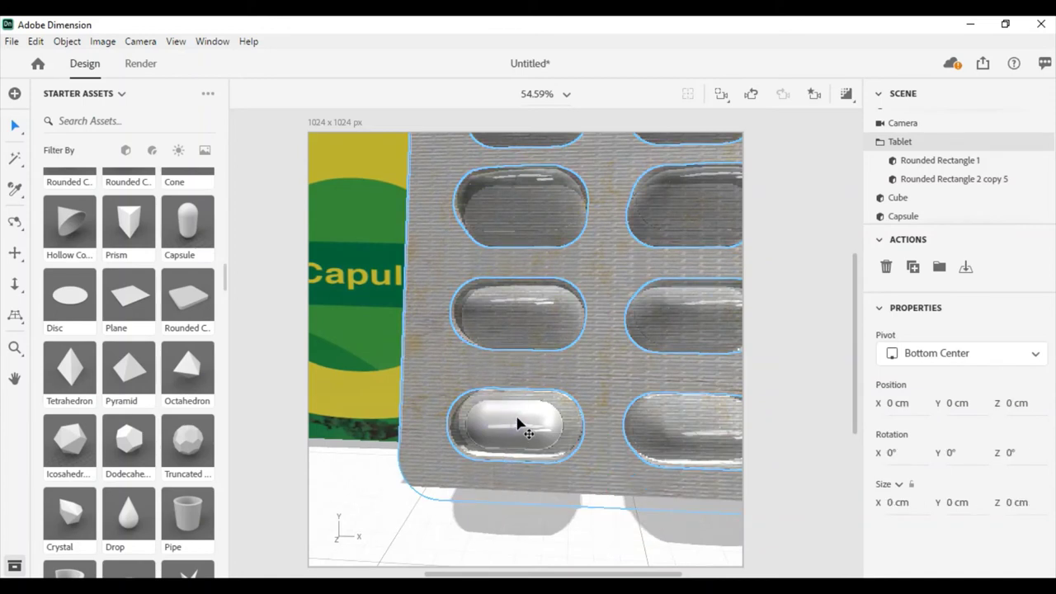
scroll(519, 424, "up", 1)
scroll(518, 424, "up", 1)
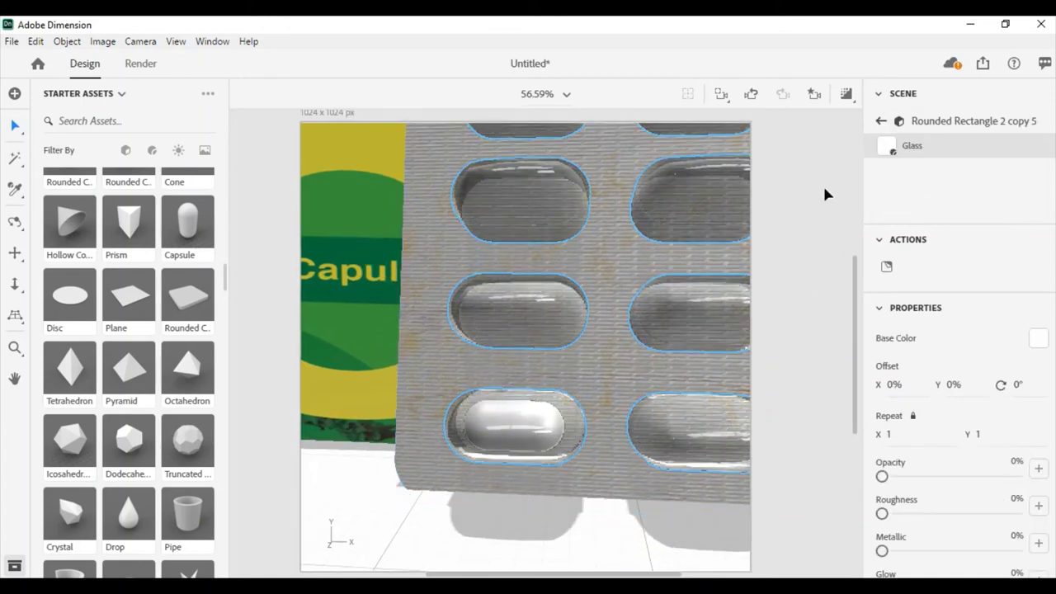
left_click(880, 122)
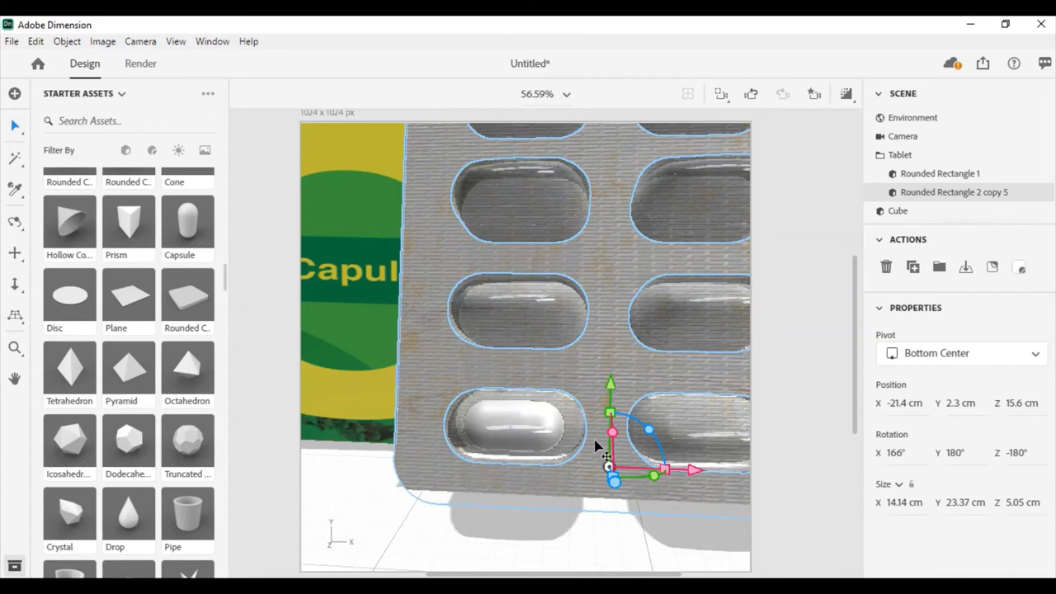
mouse_move(957, 193)
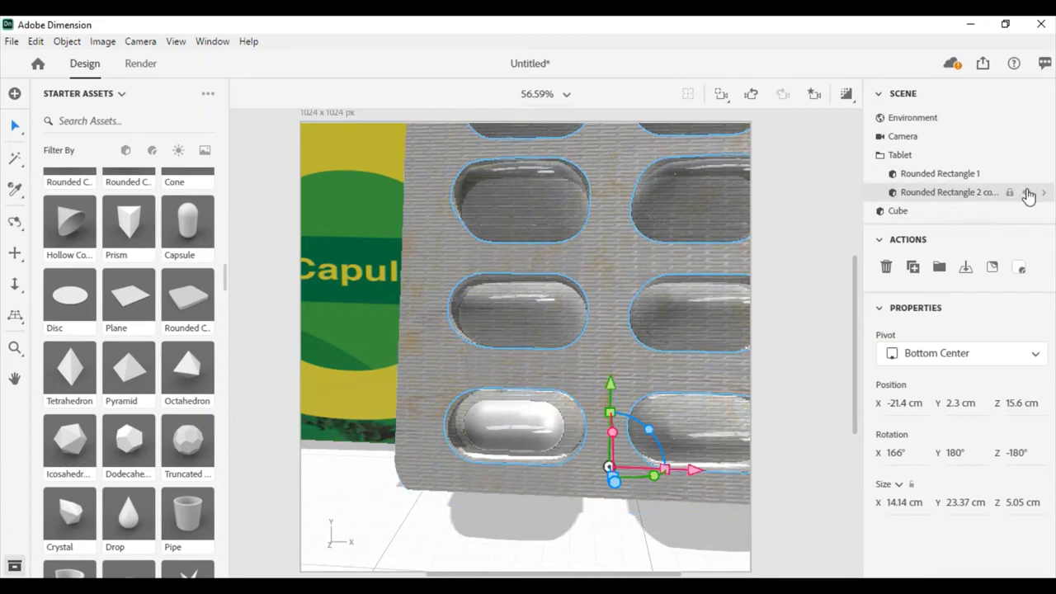
left_click(1027, 193)
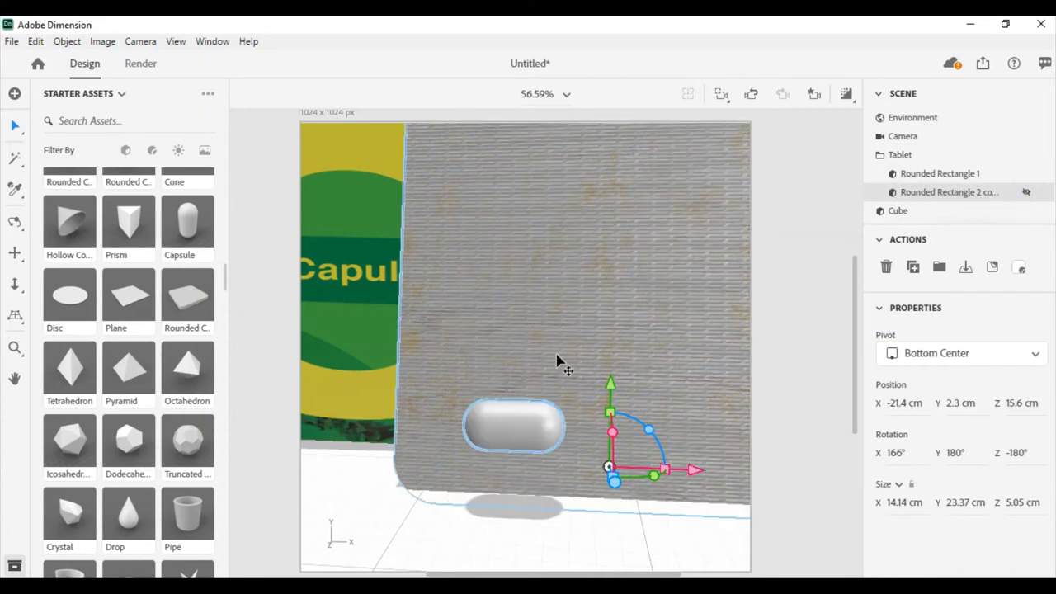
left_click(528, 426)
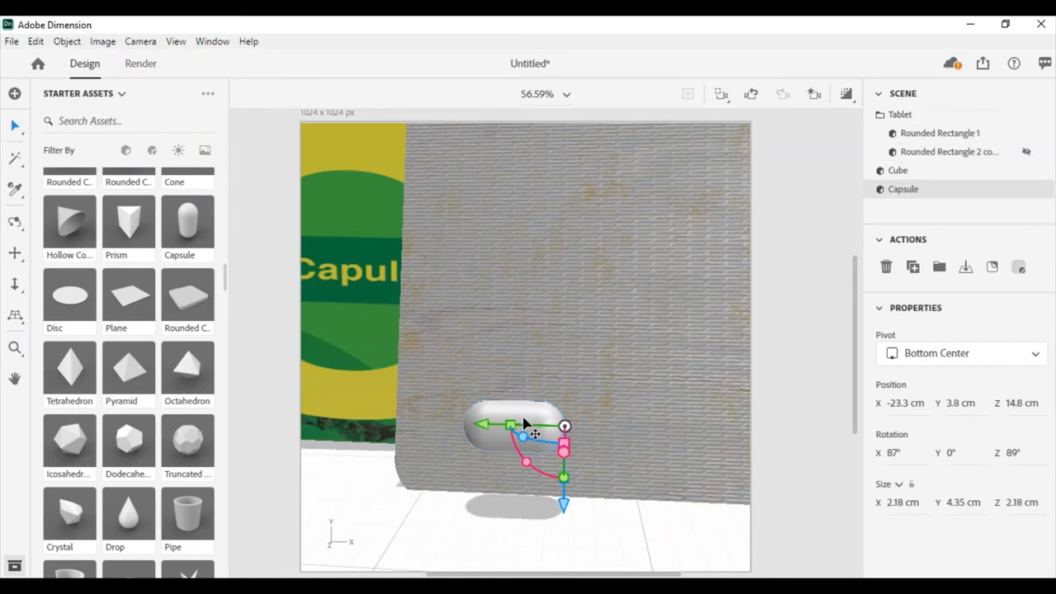
Duplicate the capsule into the right cavity and show the bubble layer again.
key("ctrl+d")
left_click_drag(486, 425, 640, 431)
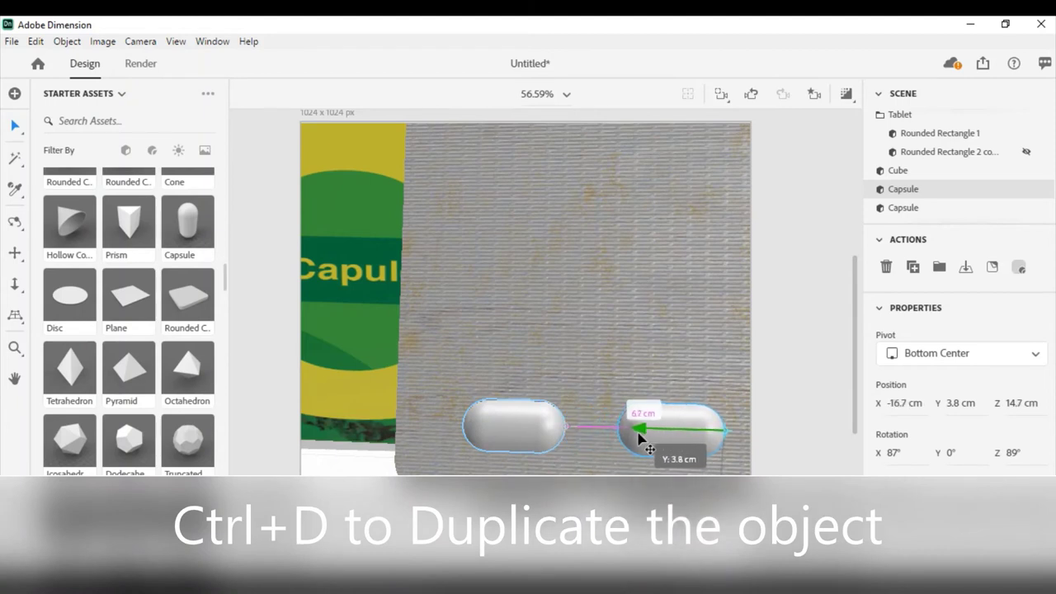
left_click(1028, 151)
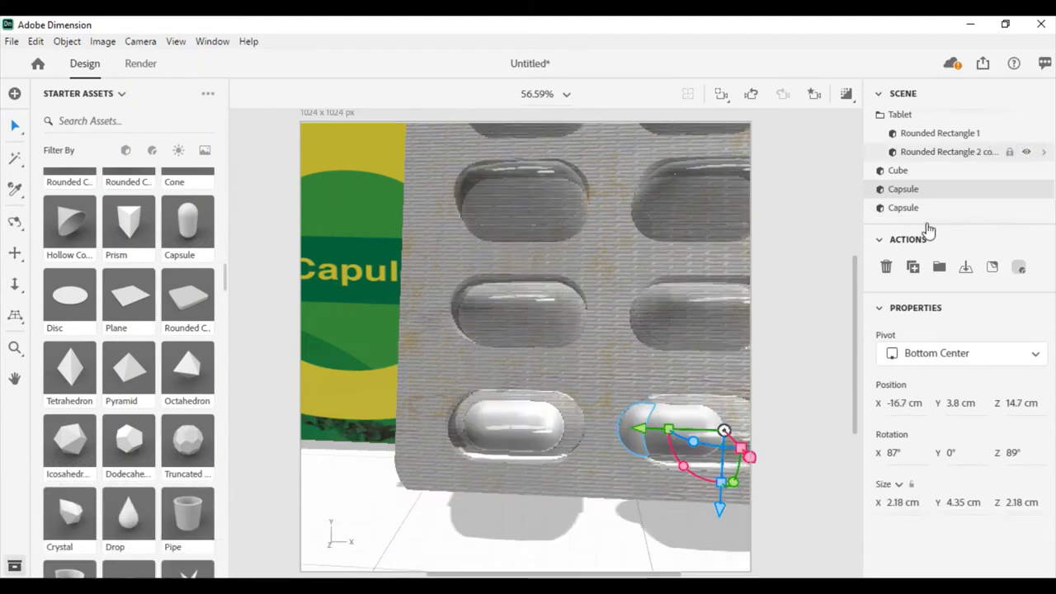
left_click_drag(641, 431, 678, 432)
scroll(432, 436, "up", 1)
scroll(454, 421, "up", 1)
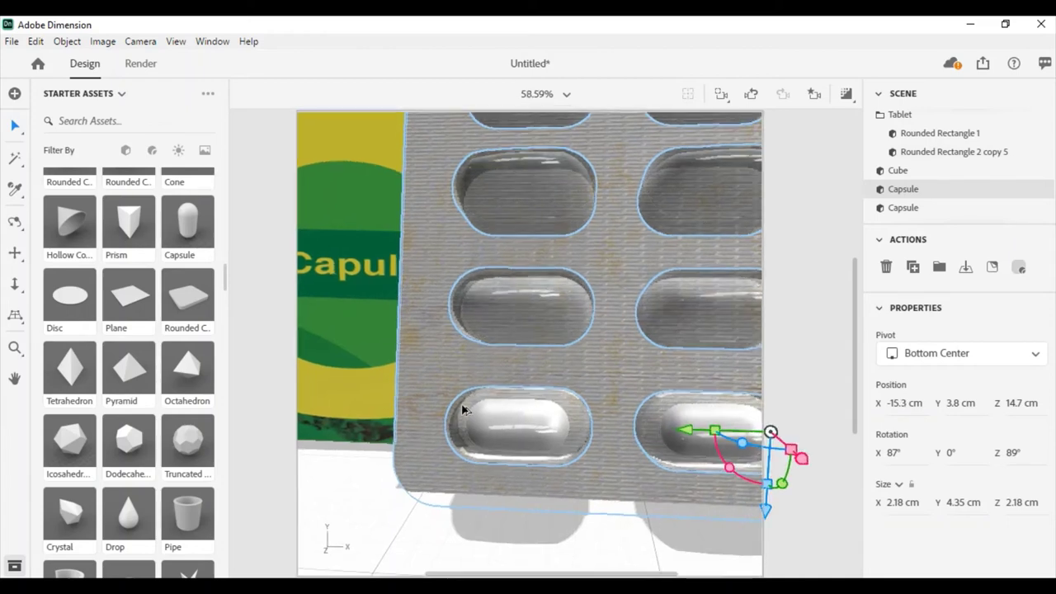
scroll(462, 410, "down", 1)
scroll(481, 401, "down", 2)
scroll(483, 401, "down", 3)
scroll(933, 207, "down", 1)
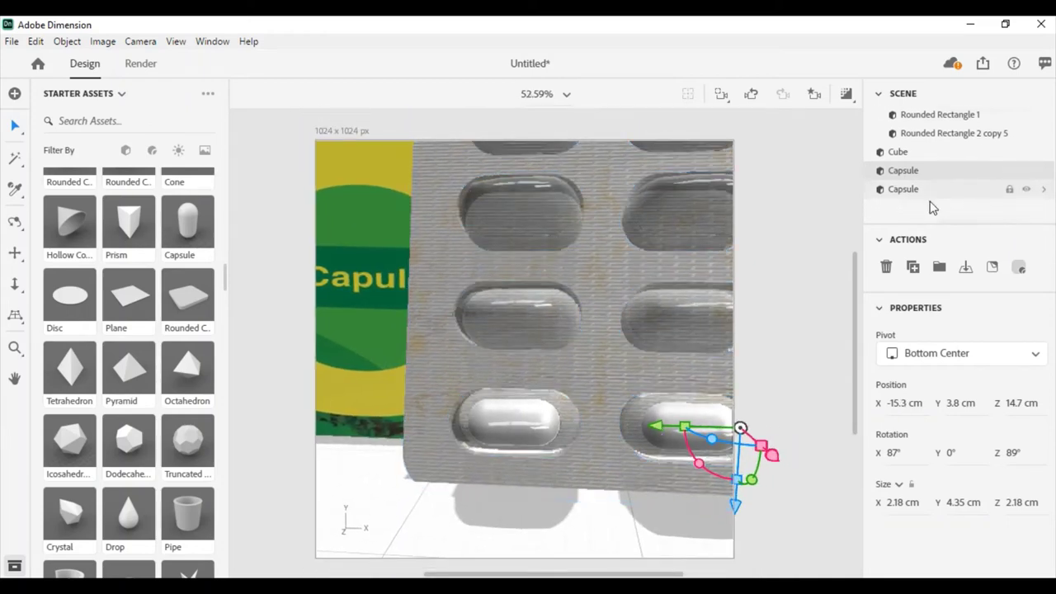
Lift a capsule into the cavity above and push it back into the blister depth.
left_click(927, 192)
left_click(607, 510)
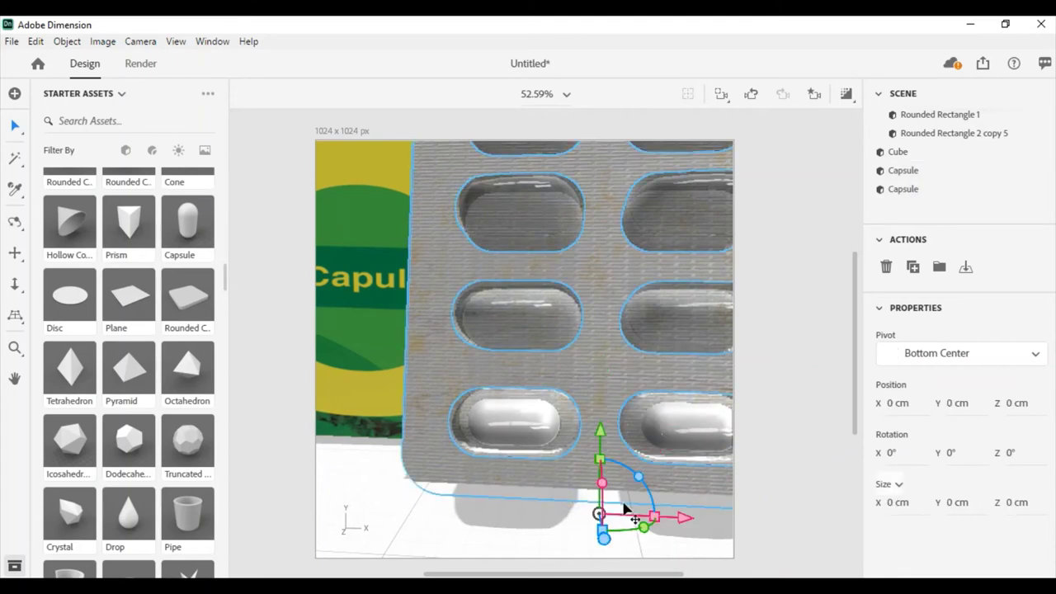
right_click_drag(611, 373, 624, 377)
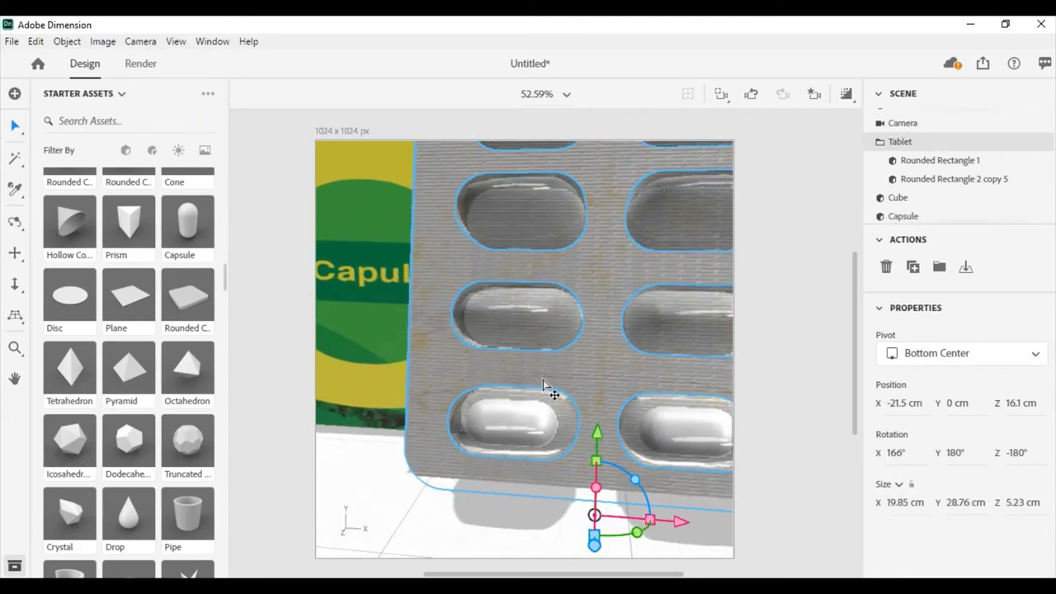
mouse_move(547, 388)
right_mouse_down()
mouse_move(690, 360)
mouse_move(596, 357)
right_mouse_up()
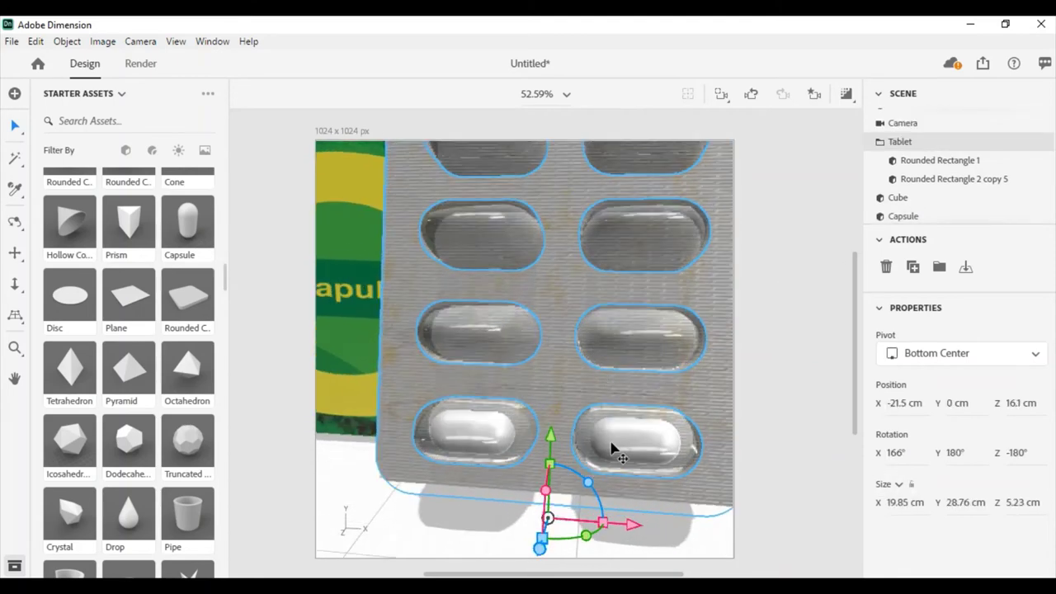
left_click(908, 216)
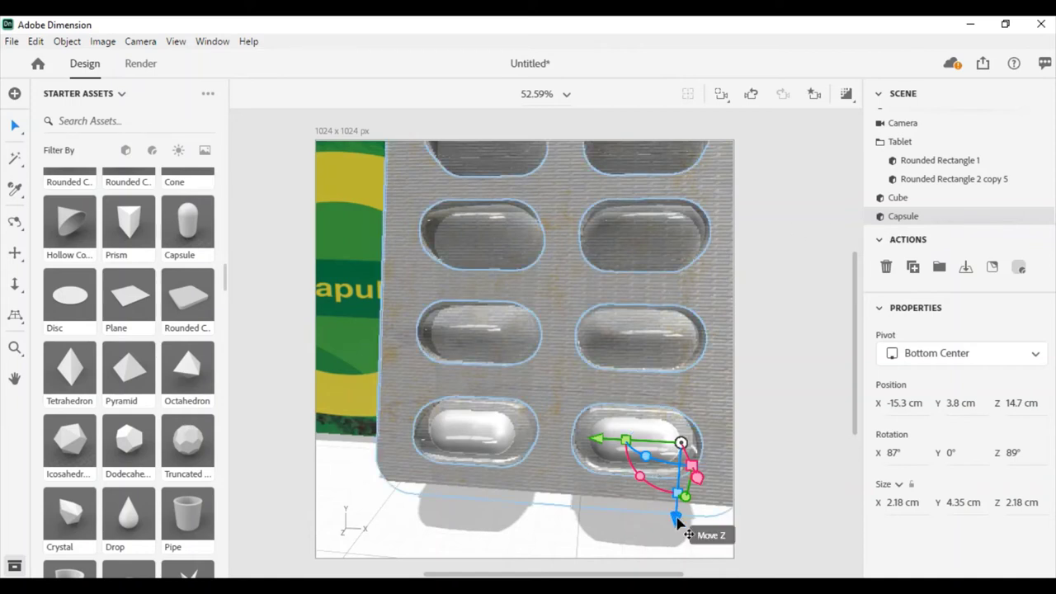
left_click_drag(677, 516, 684, 419)
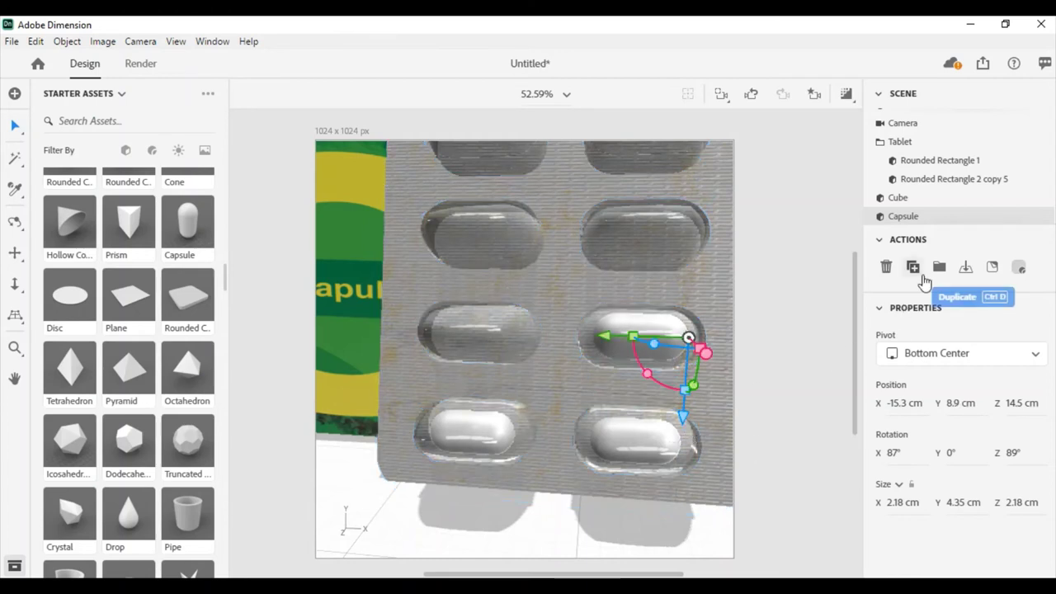
left_click_drag(684, 421, 684, 327)
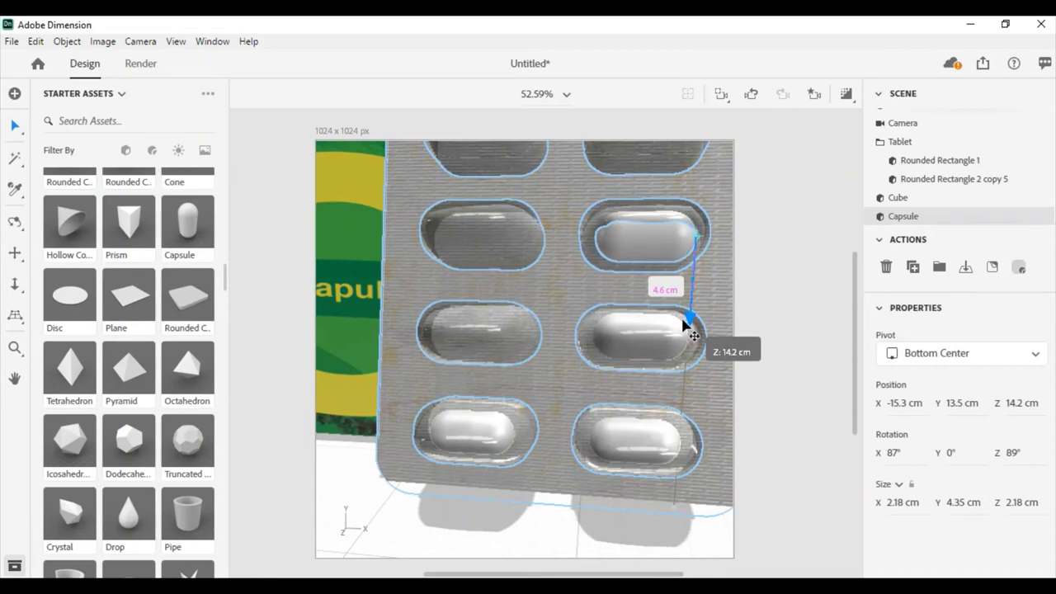
left_click_drag(684, 327, 731, 288)
right_click_drag(656, 325, 537, 289)
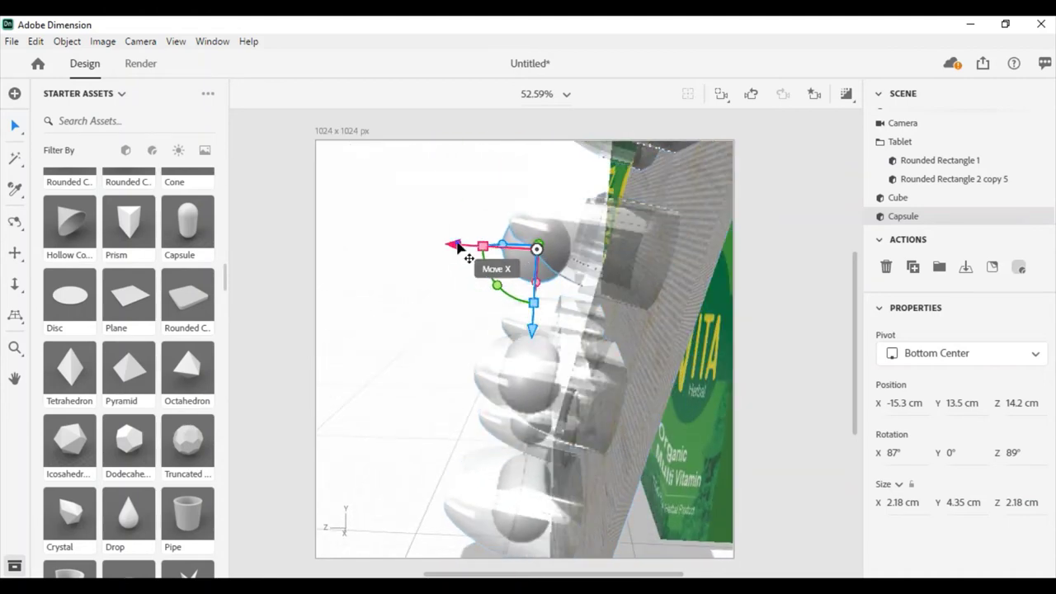
left_click_drag(458, 247, 515, 248)
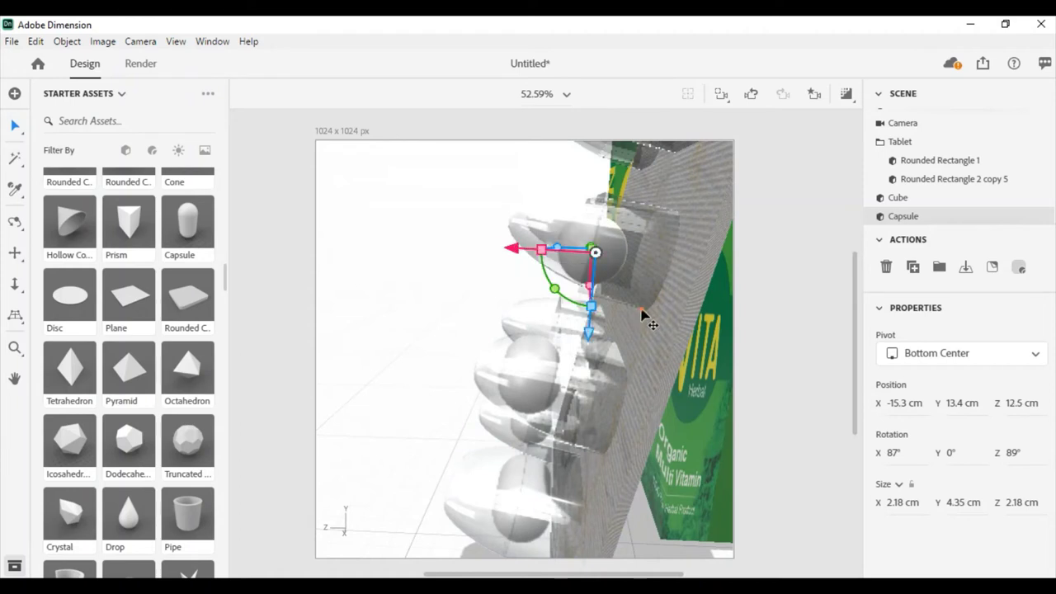
mouse_move(643, 313)
right_mouse_down()
mouse_move(625, 295)
mouse_move(807, 327)
right_mouse_up()
scroll(925, 211, "down", 2)
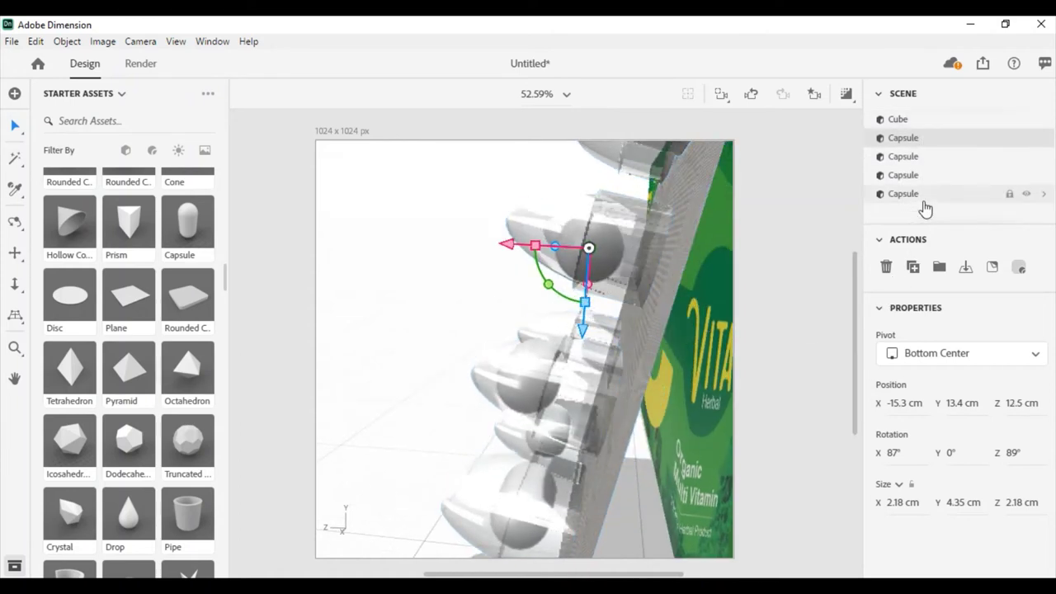
Push another capsule back into the pack and check it from the front.
left_click(915, 161)
mouse_move(440, 388)
left_mouse_down()
mouse_move(446, 376)
mouse_move(472, 386)
left_mouse_up()
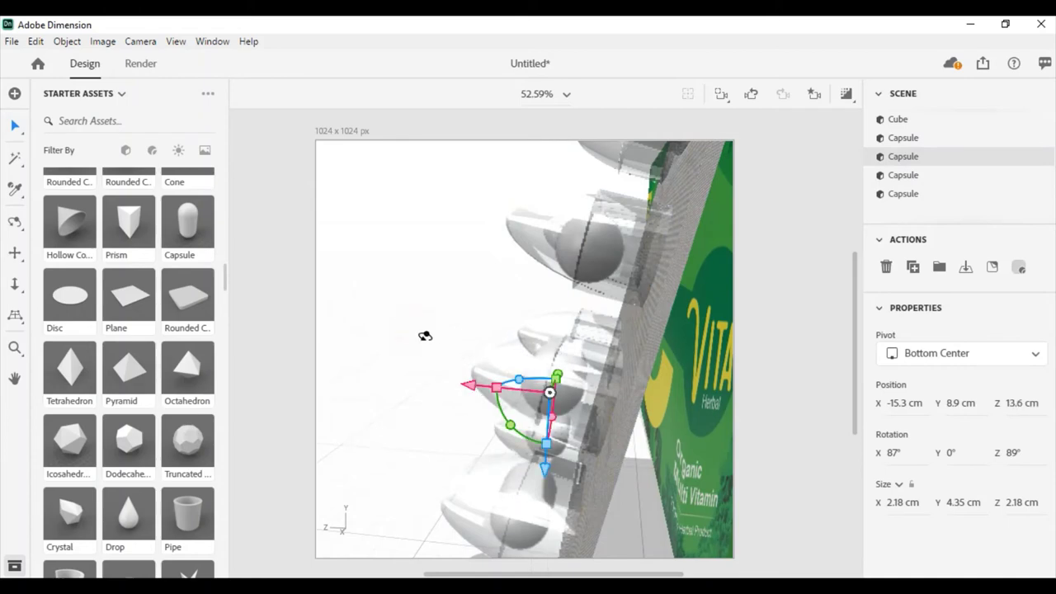
mouse_move(425, 336)
right_mouse_down()
mouse_move(568, 394)
mouse_move(662, 352)
mouse_move(337, 350)
mouse_move(605, 400)
right_mouse_up()
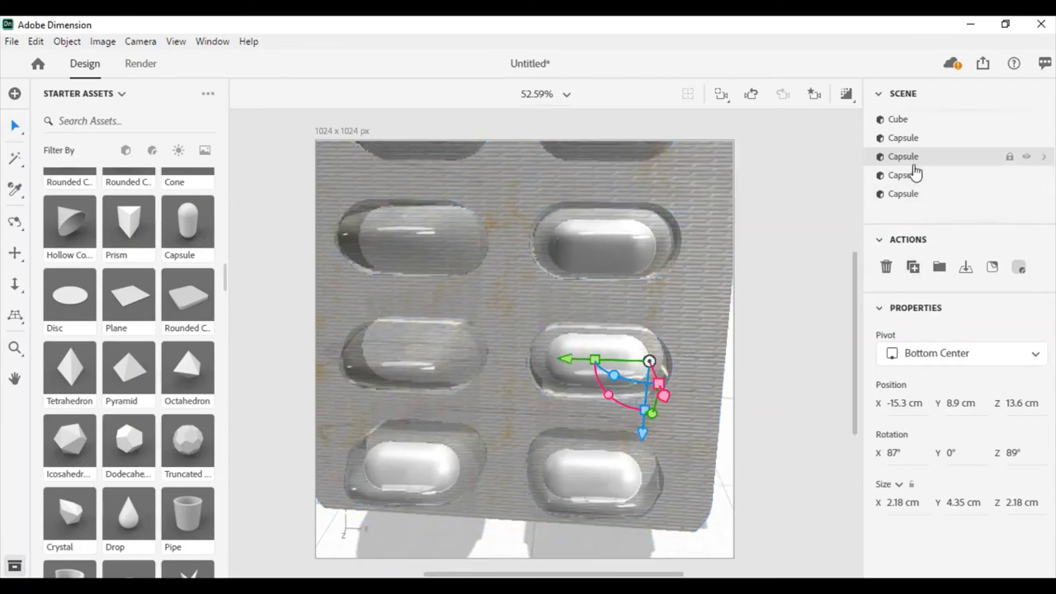
mouse_move(352, 438)
right_mouse_down()
mouse_move(407, 420)
mouse_move(570, 317)
mouse_move(576, 272)
right_mouse_up()
scroll(931, 161, "up", 1)
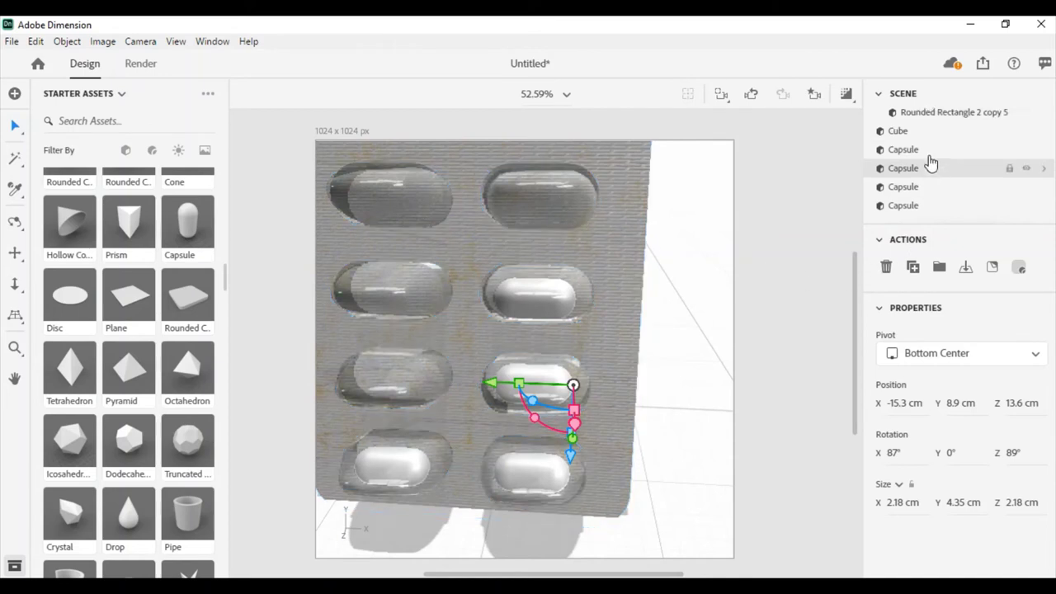
scroll(929, 159, "up", 2)
scroll(926, 156, "down", 3)
Duplicate the second-row right capsule upward, set its depth and move it into the left cavity.
left_click(920, 135)
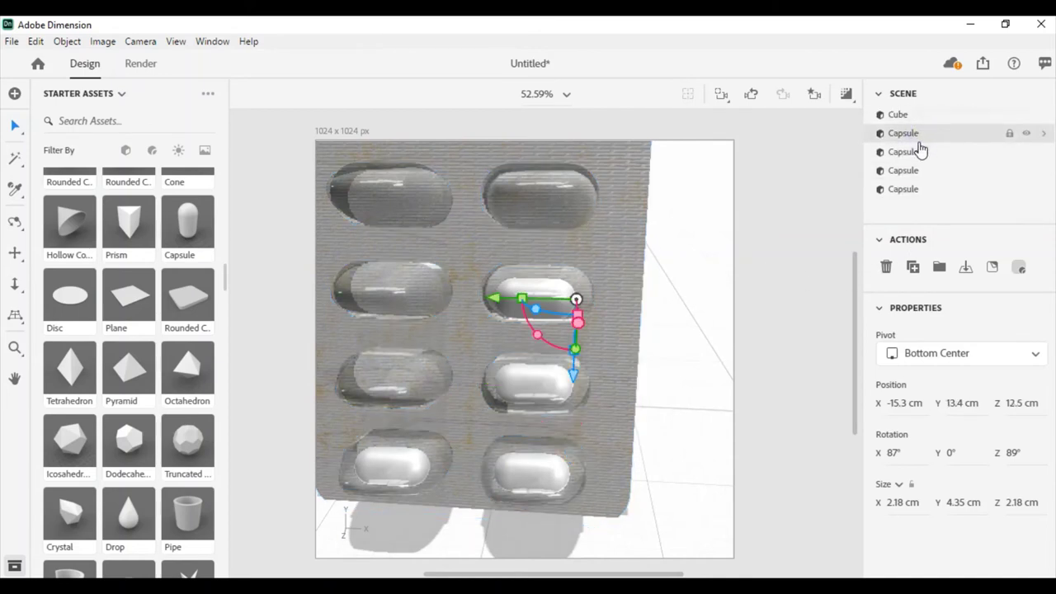
mouse_move(574, 356)
left_mouse_down("alt")
mouse_move(575, 375)
mouse_move(580, 288)
left_mouse_up("alt")
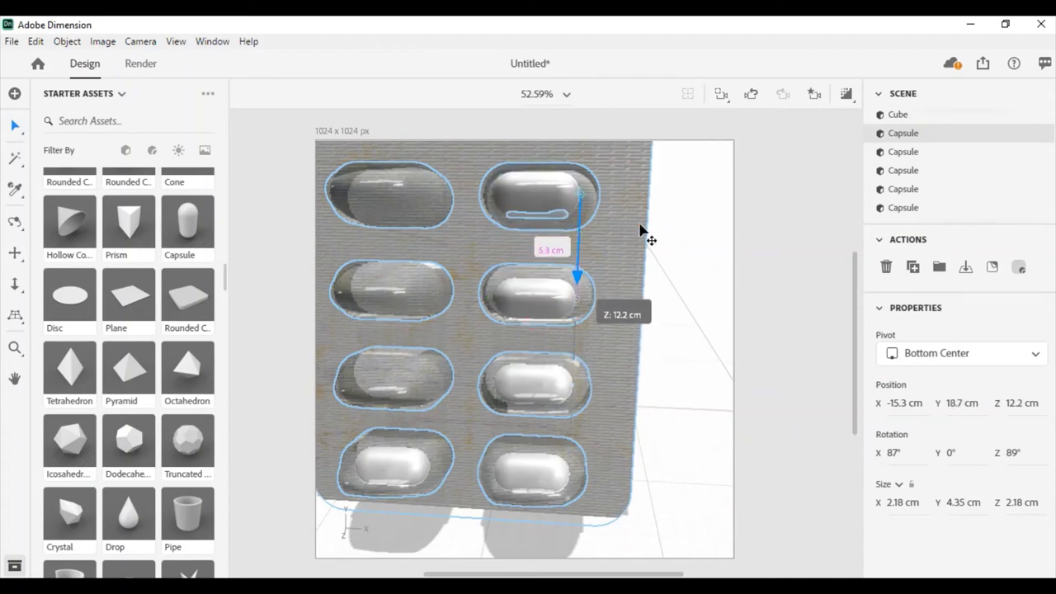
mouse_move(641, 229)
right_mouse_down()
mouse_move(496, 262)
mouse_move(455, 242)
mouse_move(472, 231)
right_mouse_up()
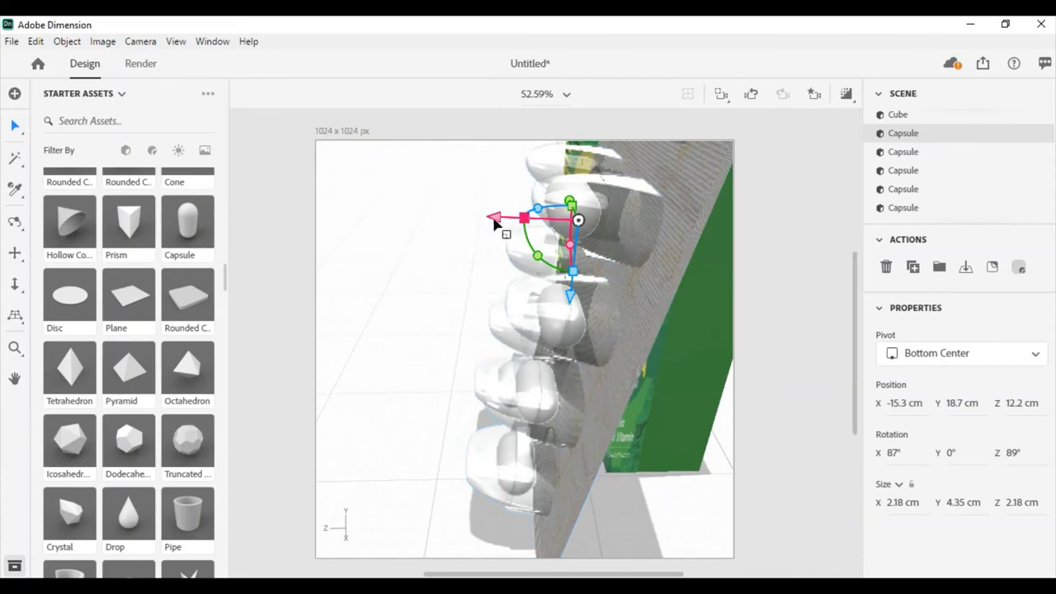
left_click_drag(501, 219, 467, 224)
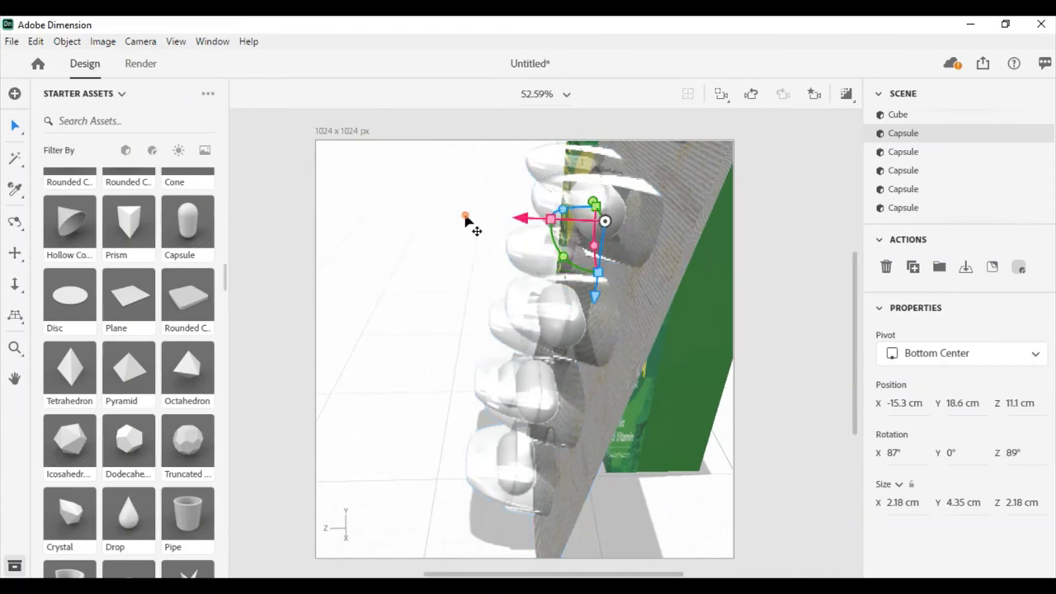
mouse_move(467, 224)
right_mouse_down()
mouse_move(605, 277)
mouse_move(633, 231)
mouse_move(712, 278)
mouse_move(533, 263)
right_mouse_up()
mouse_move(578, 229)
right_mouse_down()
mouse_move(602, 272)
mouse_move(741, 221)
right_mouse_up()
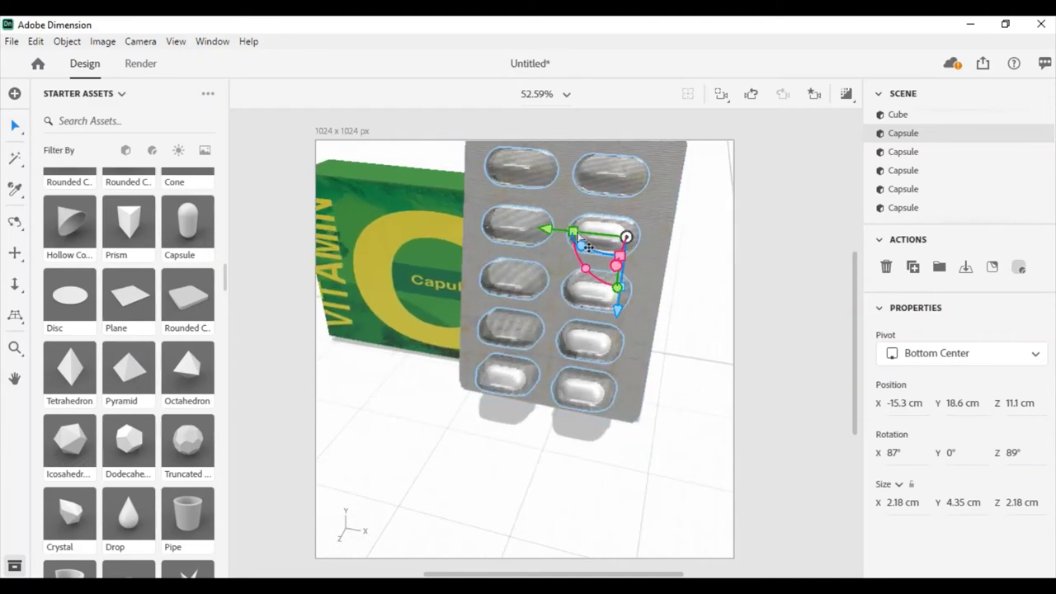
scroll(741, 221, "up", 3)
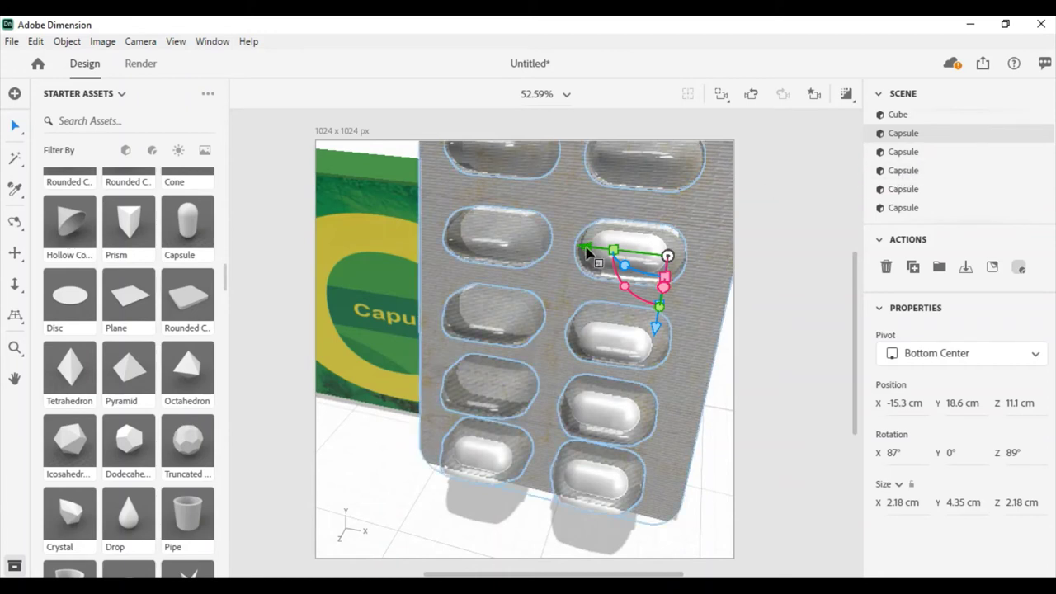
left_click_drag(586, 247, 456, 238)
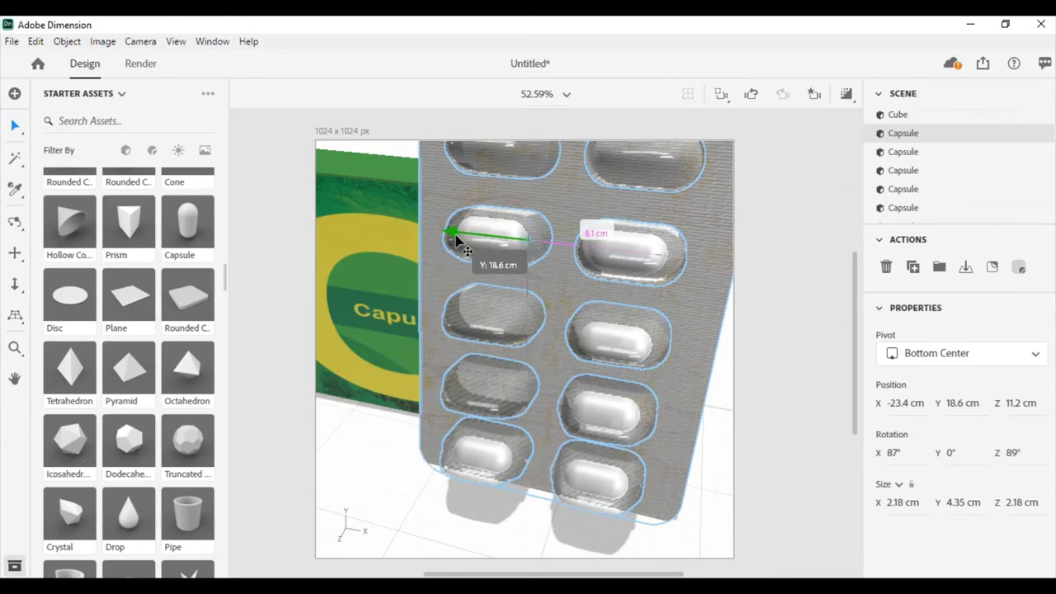
right_click_drag(441, 283, 544, 264)
Slide the remaining capsules sideways into the empty left-hand pockets.
left_click(901, 188)
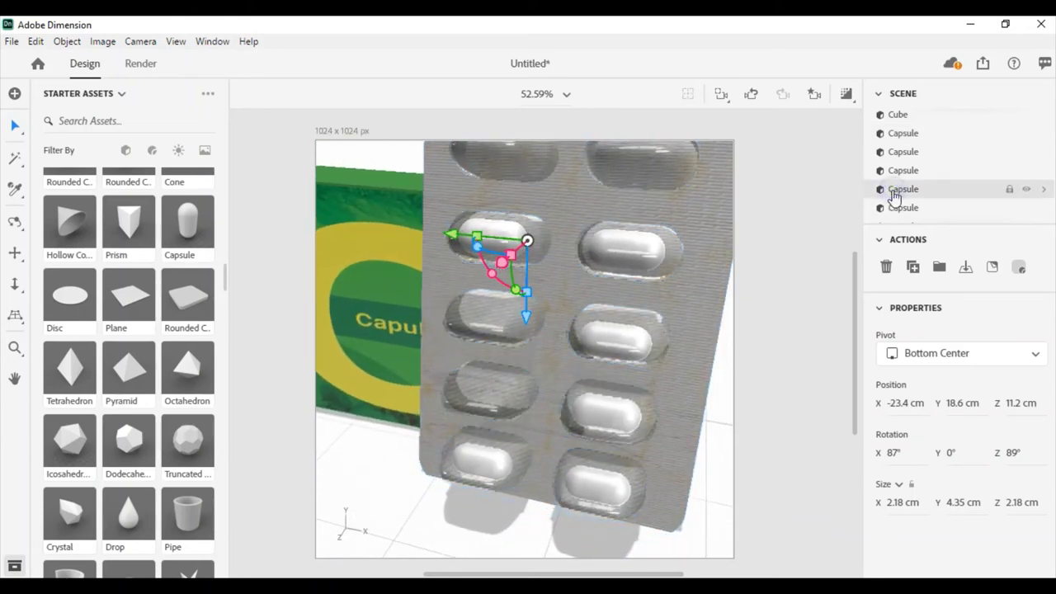
left_click(903, 171)
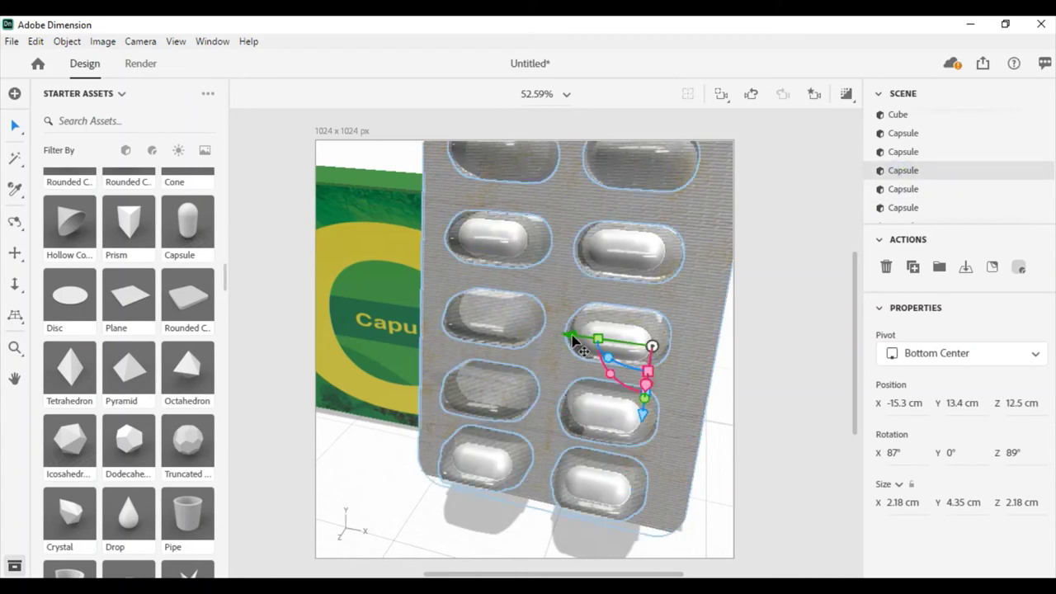
left_click_drag(571, 337, 459, 338)
left_click(907, 208)
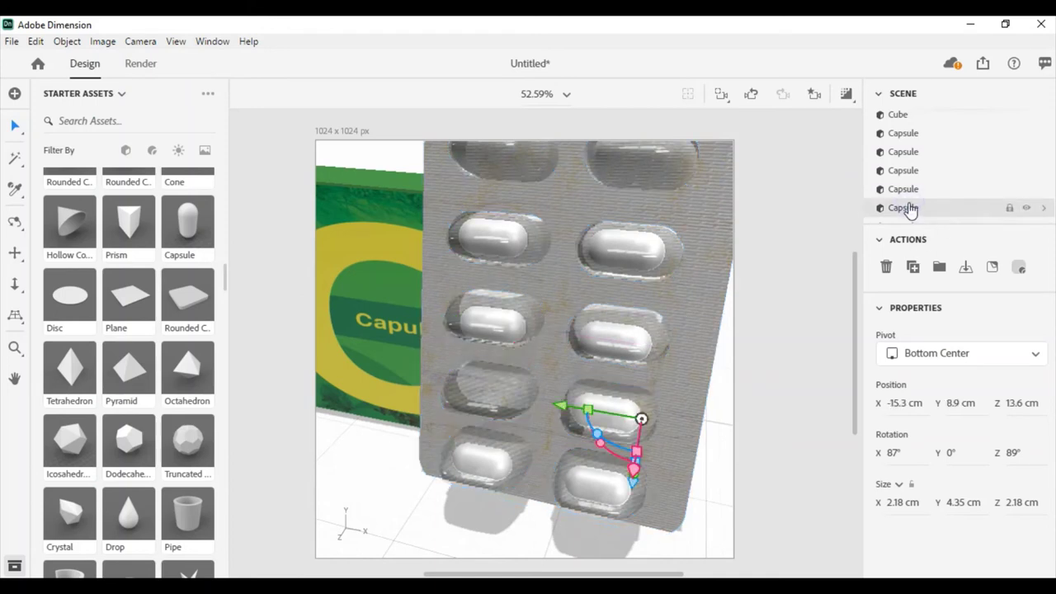
left_click_drag(580, 404, 448, 397)
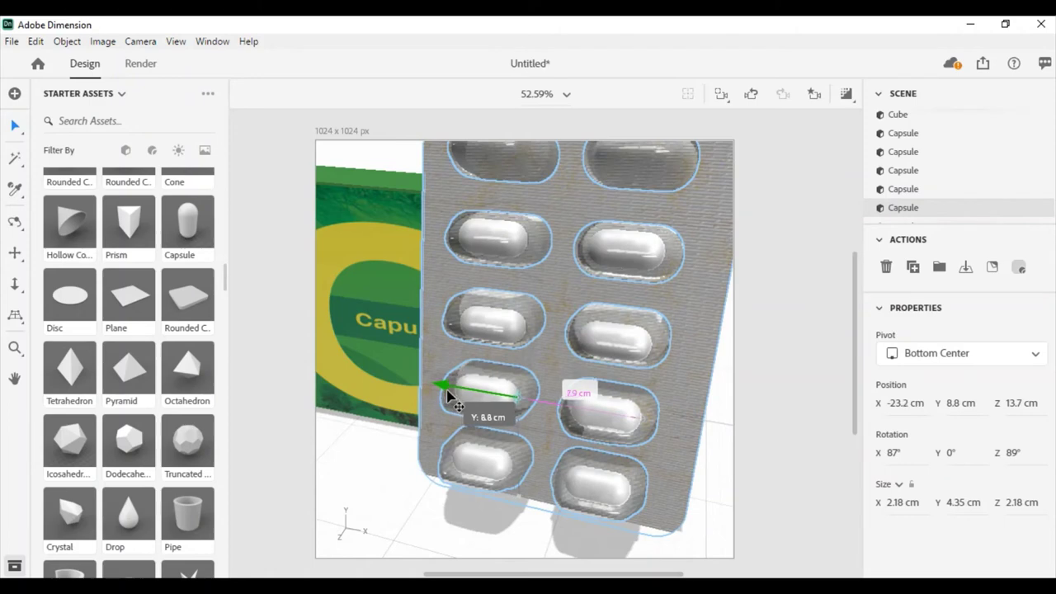
mouse_move(603, 394)
middle_mouse_down()
mouse_move(444, 331)
mouse_move(457, 328)
mouse_move(490, 383)
mouse_move(512, 358)
middle_mouse_up()
Orbit around the blister pack to check the capsules, then clear the selection.
left_click(512, 357)
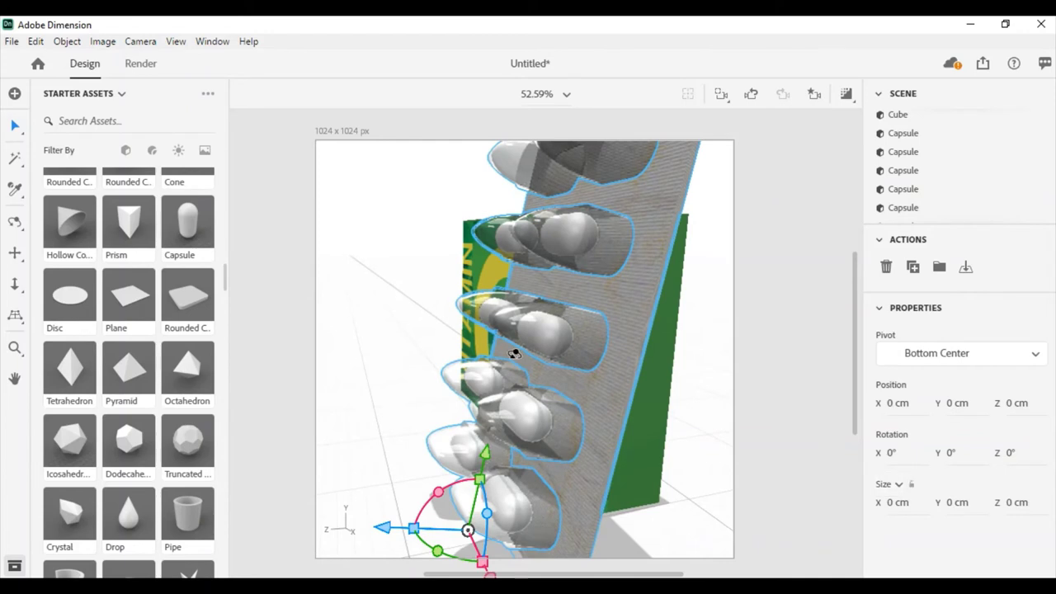
left_click(790, 289)
middle_click_drag(767, 284, 774, 297)
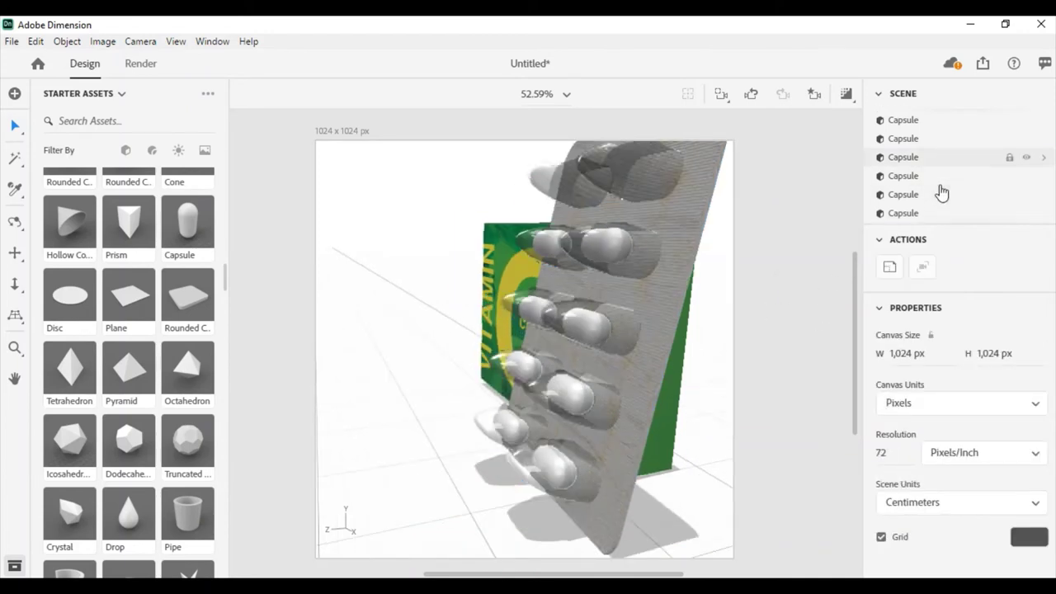
middle_click_drag(712, 265, 677, 304)
left_click(903, 189)
mouse_move(903, 189)
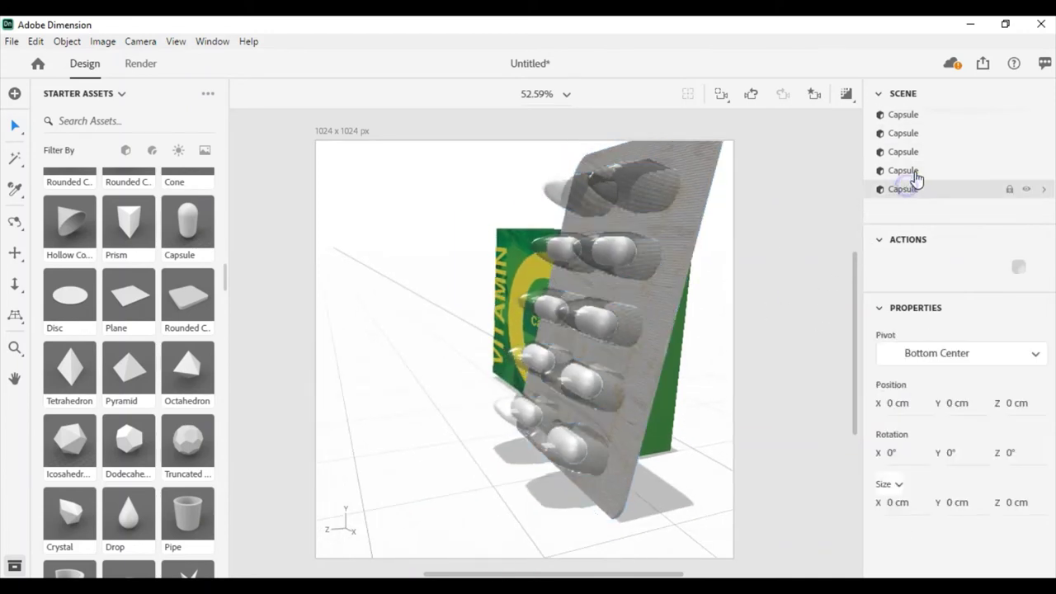
left_click(908, 214)
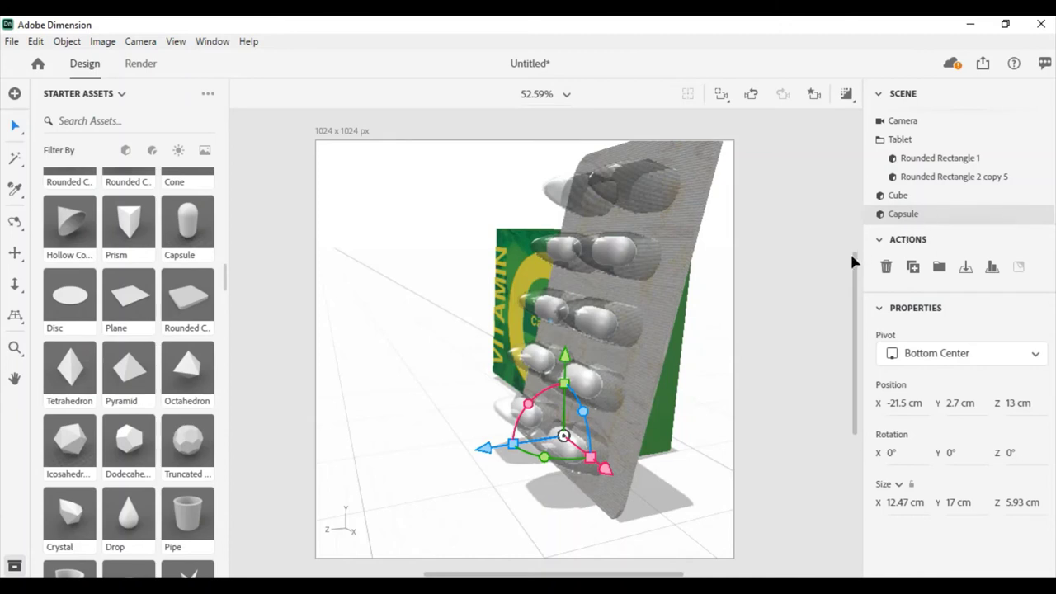
left_click(747, 276)
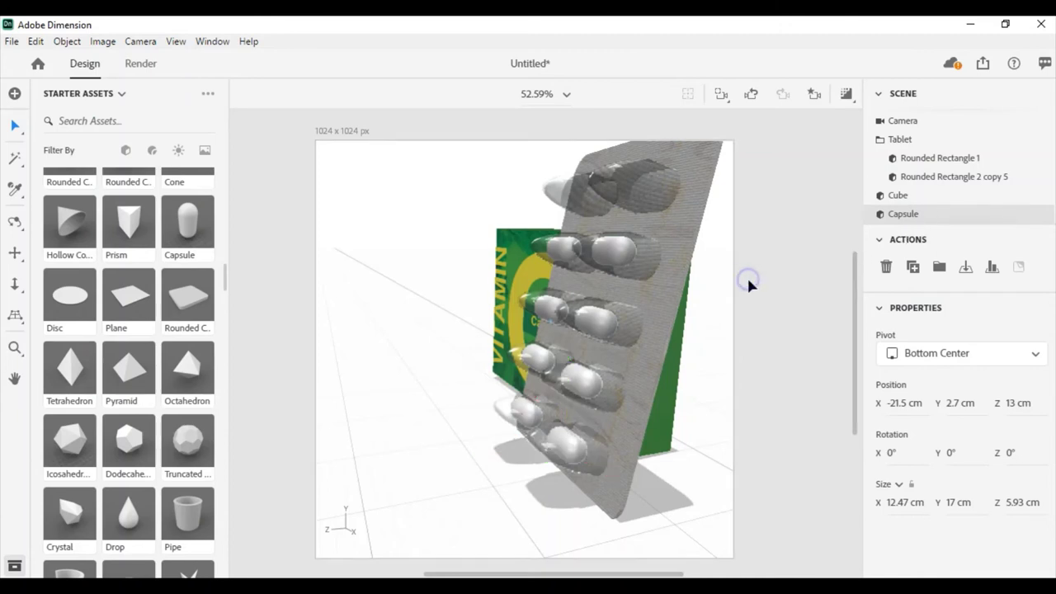
Switch the camera to the Main View bookmark and select the Capsule.
left_click(813, 95)
left_click(719, 154)
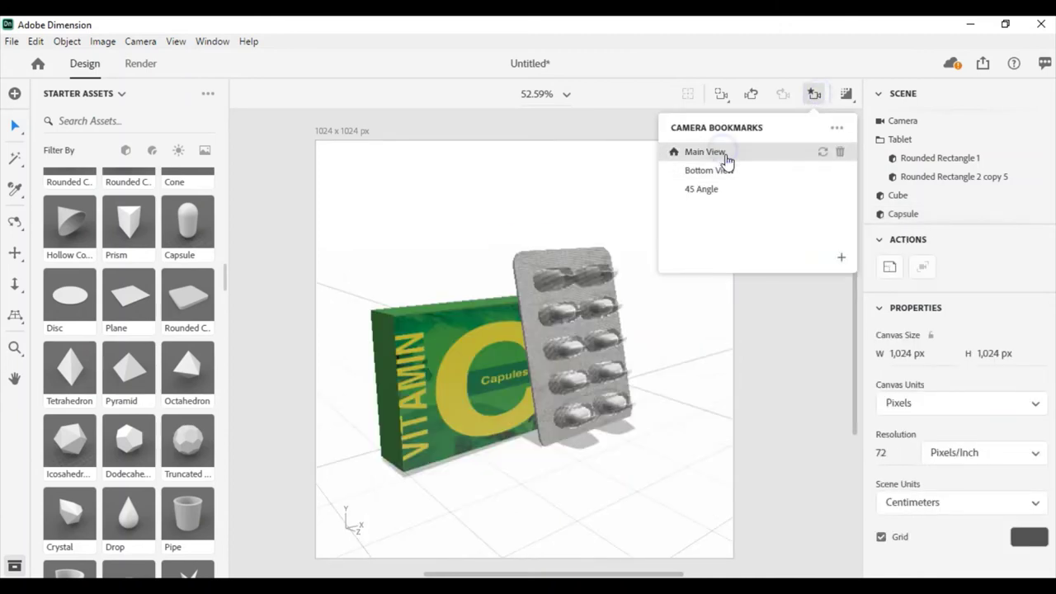
left_click(758, 324)
left_click(923, 215)
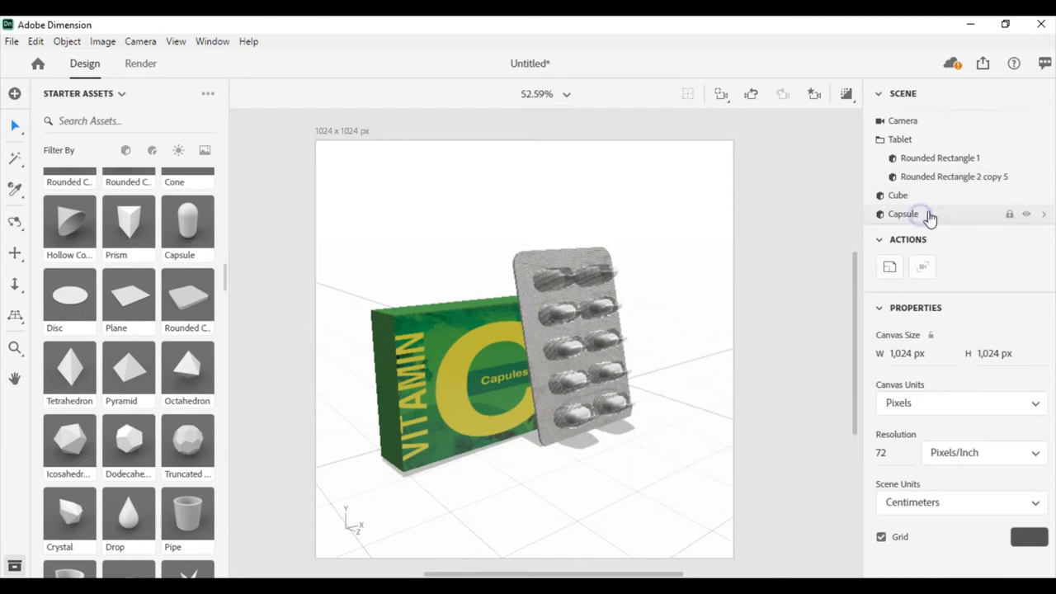
scroll(924, 177, "down", 2)
scroll(926, 165, "down", 2)
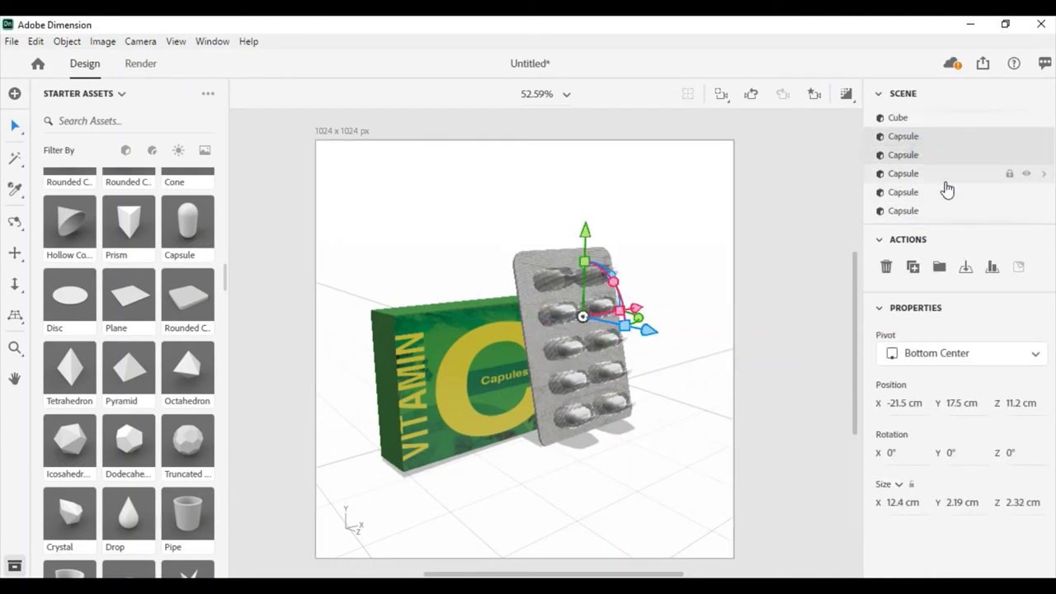
Set the capsule material's base colour to dark olive, about RGB 97, 92, 70.
left_click(920, 136)
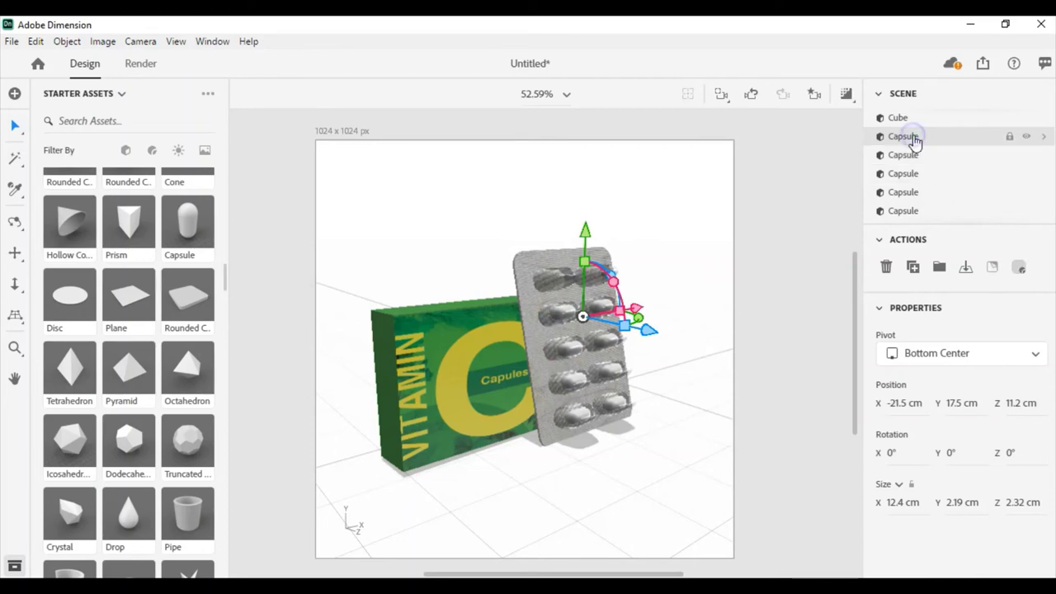
left_click(1019, 266)
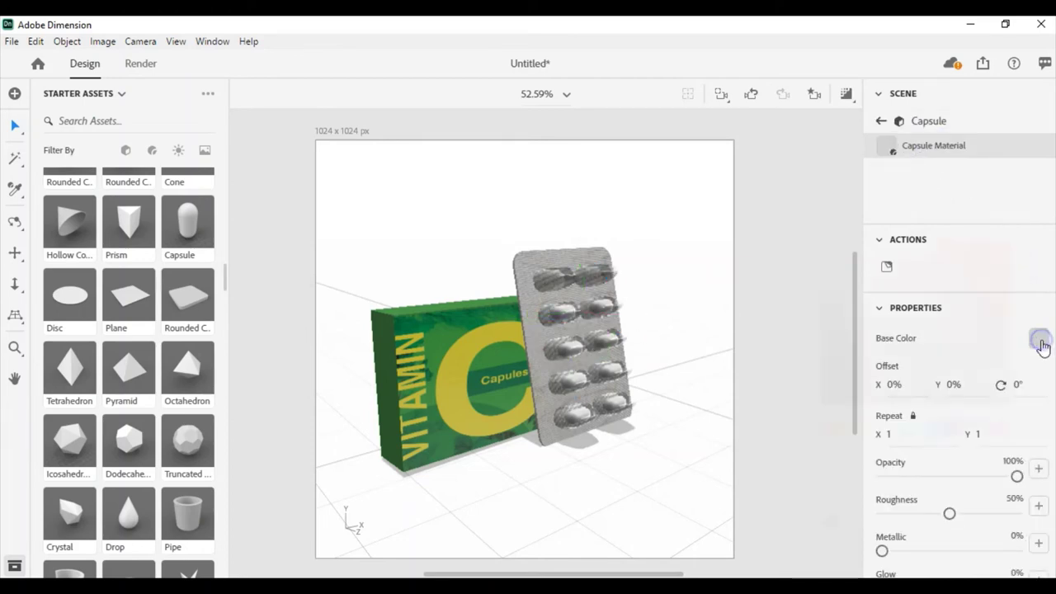
left_click(1041, 340)
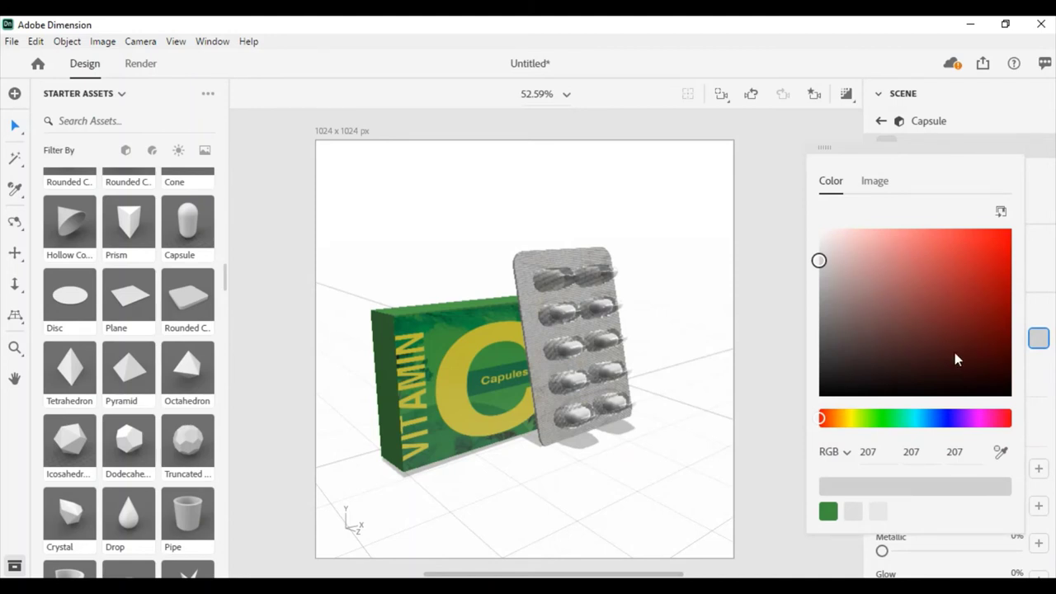
left_click_drag(864, 421, 860, 419)
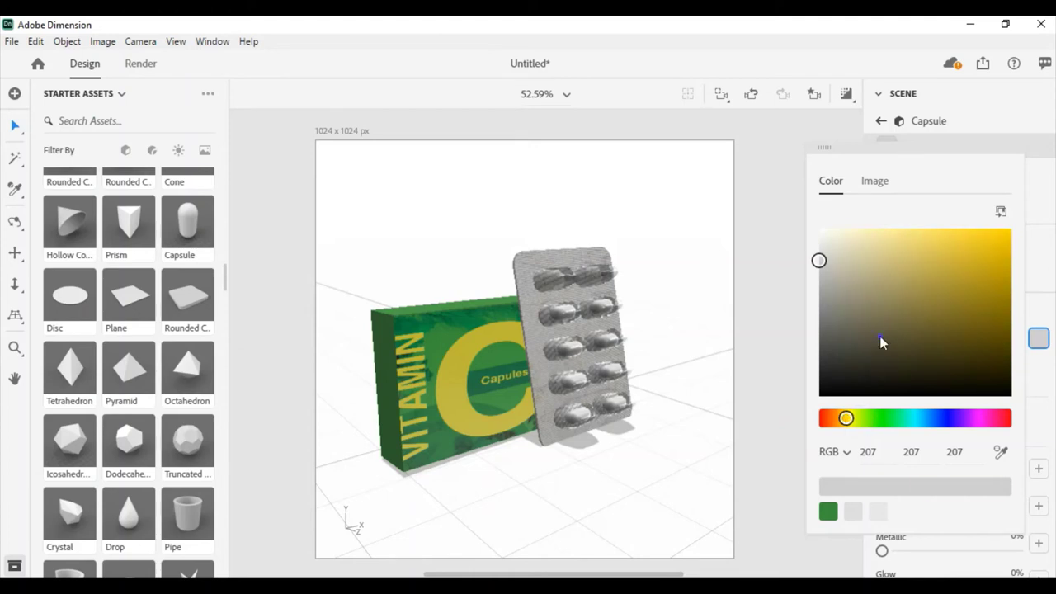
left_click_drag(879, 337, 887, 333)
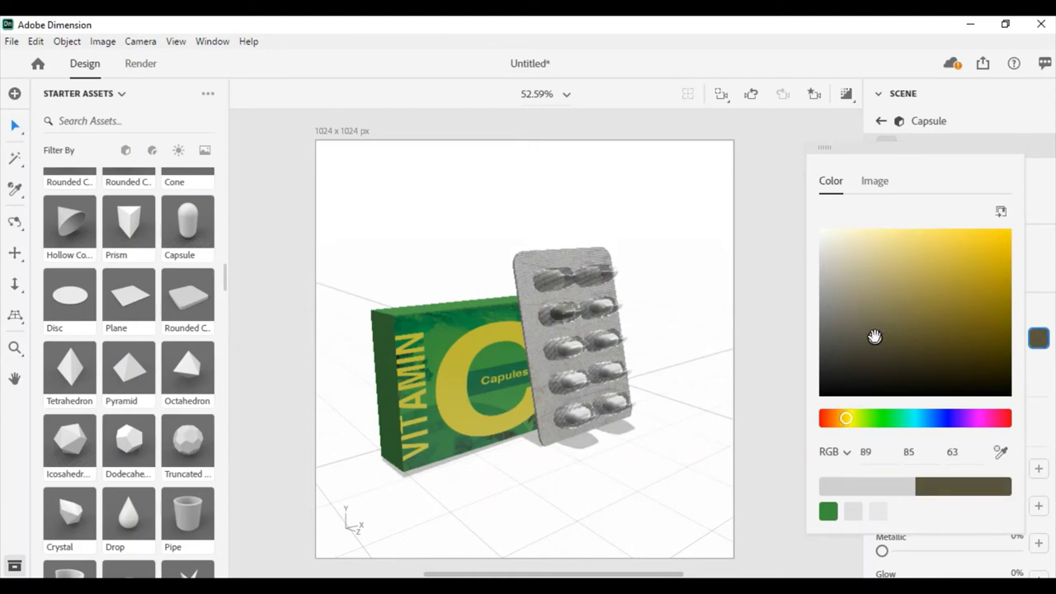
left_click_drag(869, 345, 869, 337)
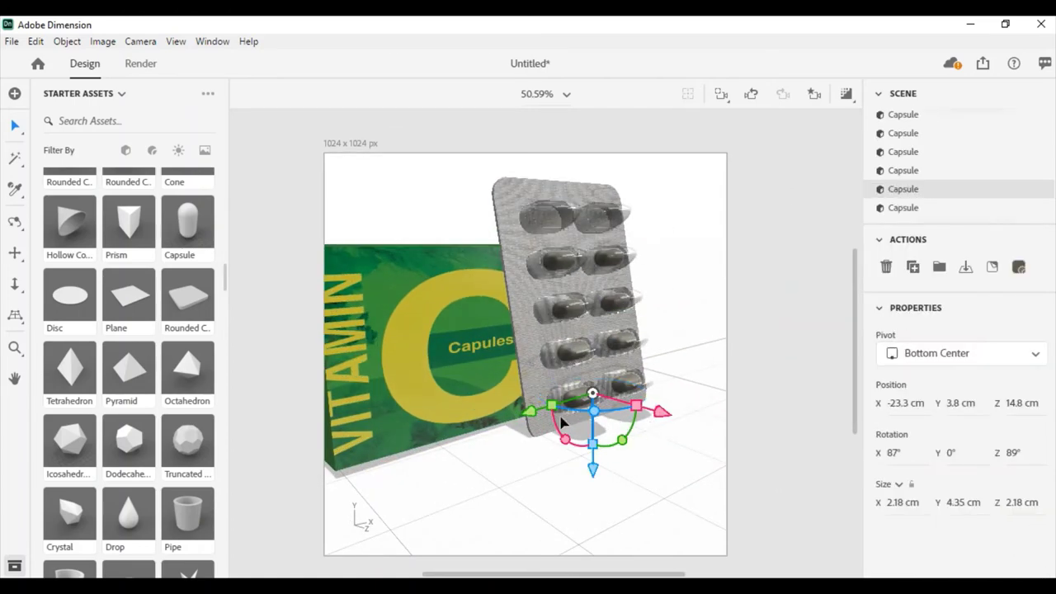
Move a capsule left in front of the box and drop it onto the ground.
left_click_drag(561, 423, 346, 487)
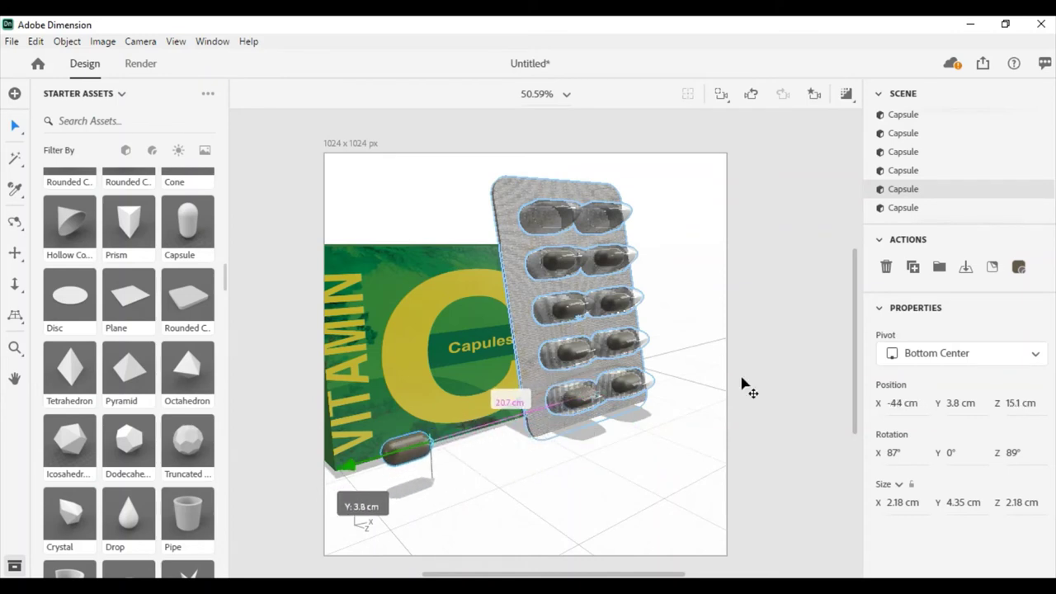
left_click_drag(747, 388, 751, 384)
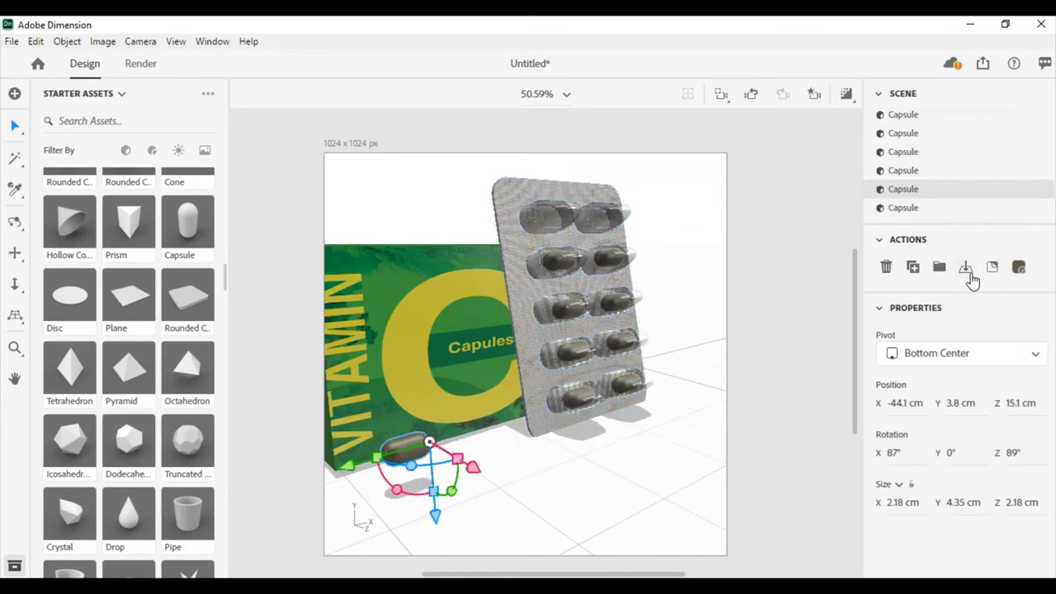
left_click(966, 269)
left_click(611, 472)
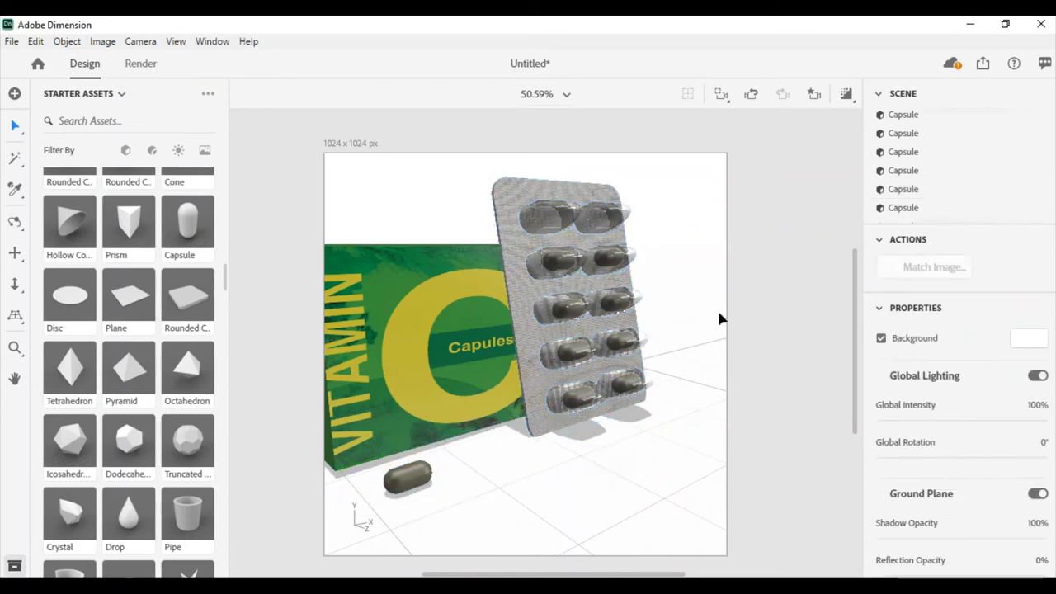
right_click_drag(655, 267, 535, 224)
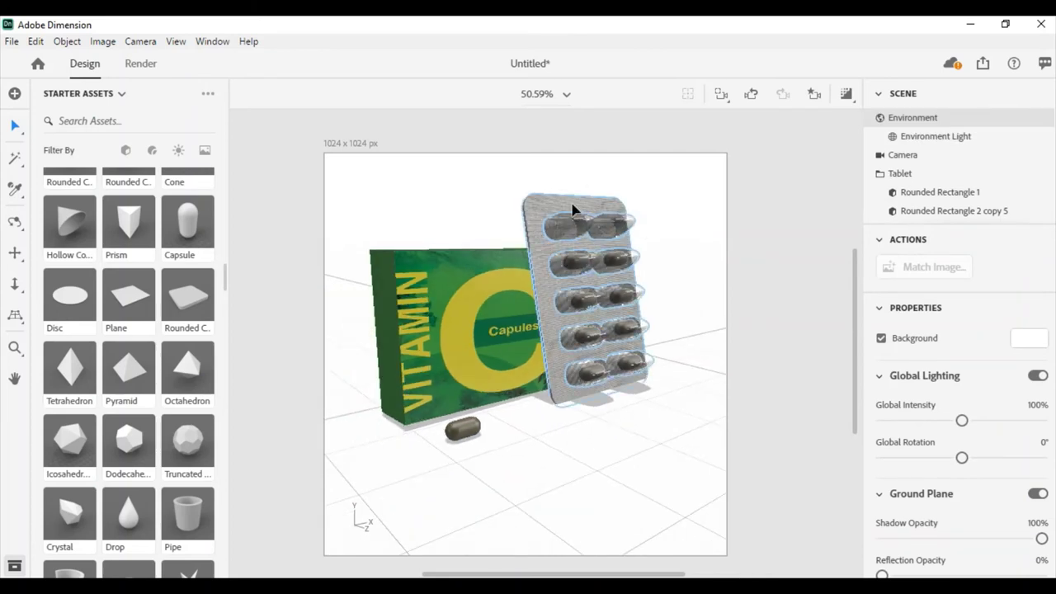
scroll(521, 482, "up", 2)
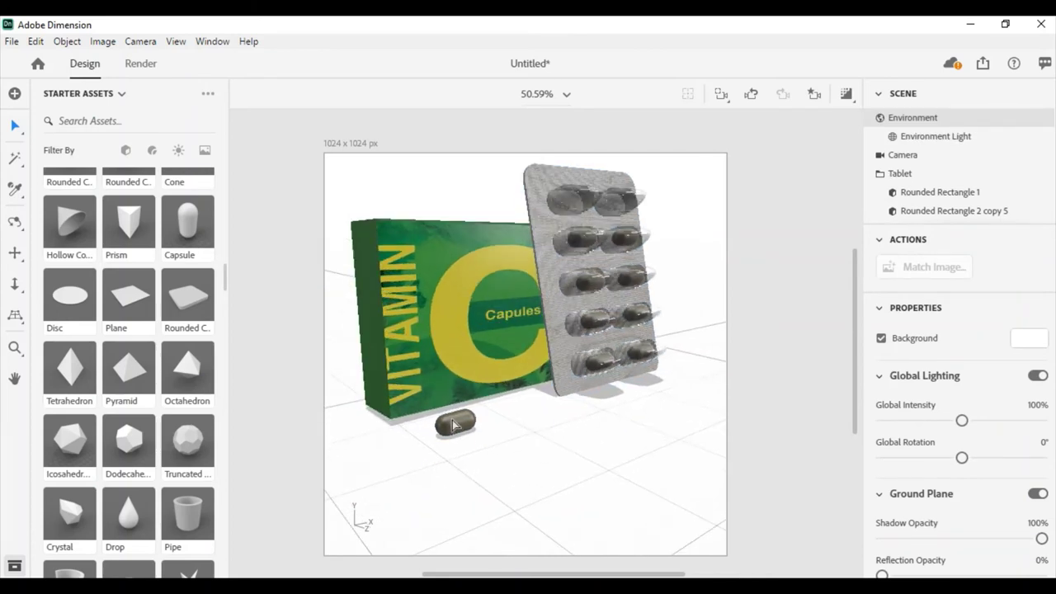
Flip the loose capsule, lay it on the ground at an angle and shift it right.
left_click(457, 423)
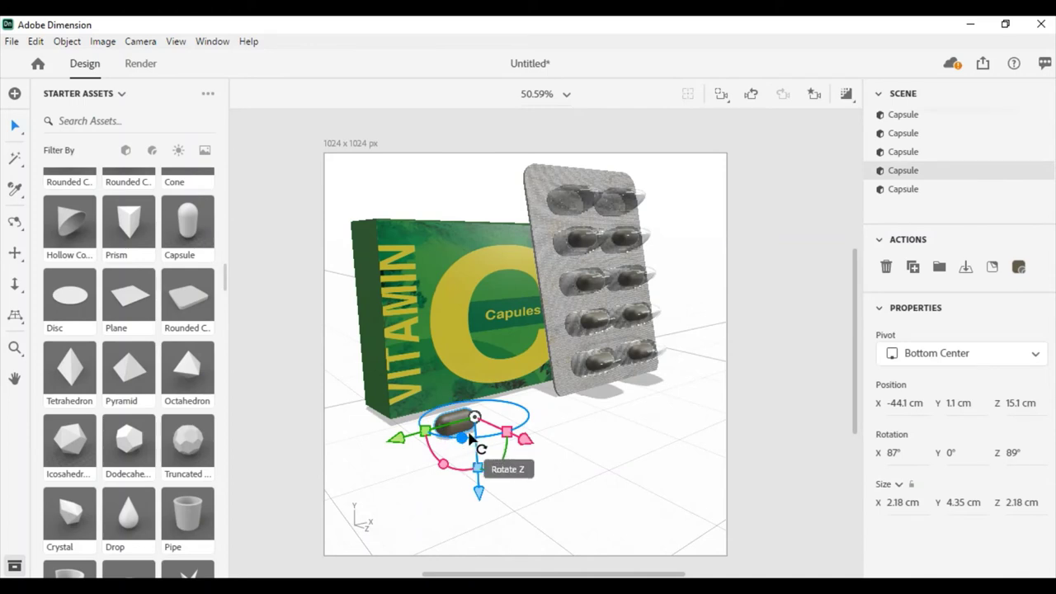
left_click_drag(525, 443, 562, 460)
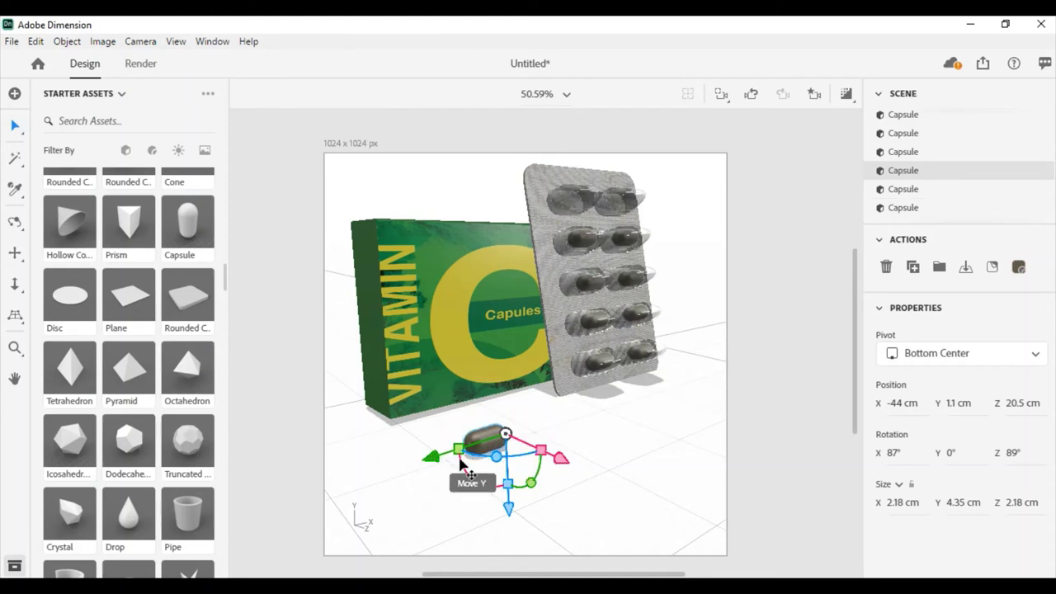
mouse_move(484, 486)
left_mouse_down()
mouse_move(569, 385)
mouse_move(558, 356)
left_mouse_up()
left_click(966, 266)
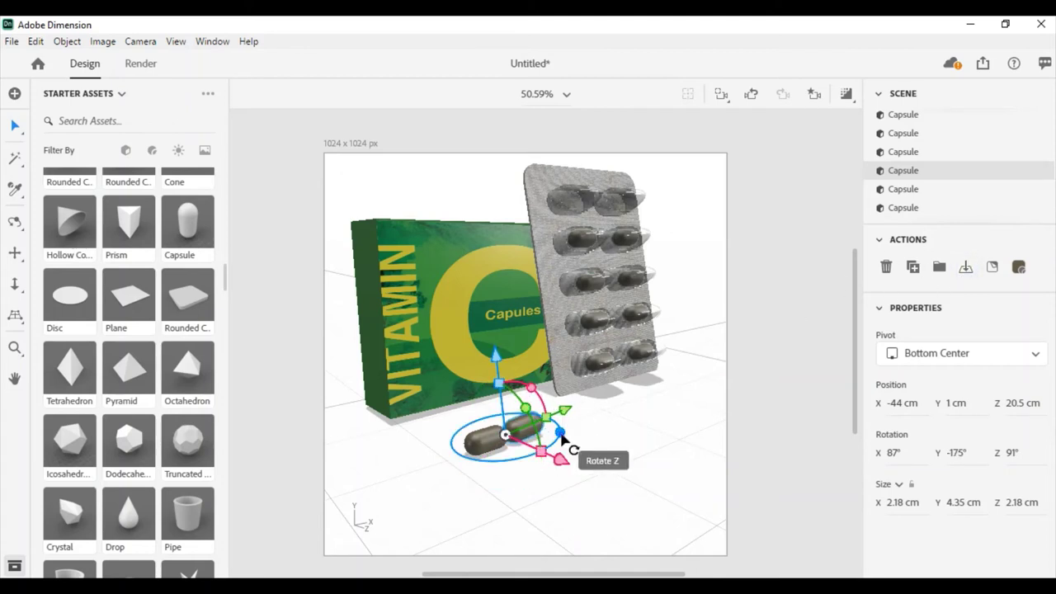
mouse_move(566, 441)
left_mouse_down()
mouse_move(542, 478)
mouse_move(523, 486)
left_mouse_up()
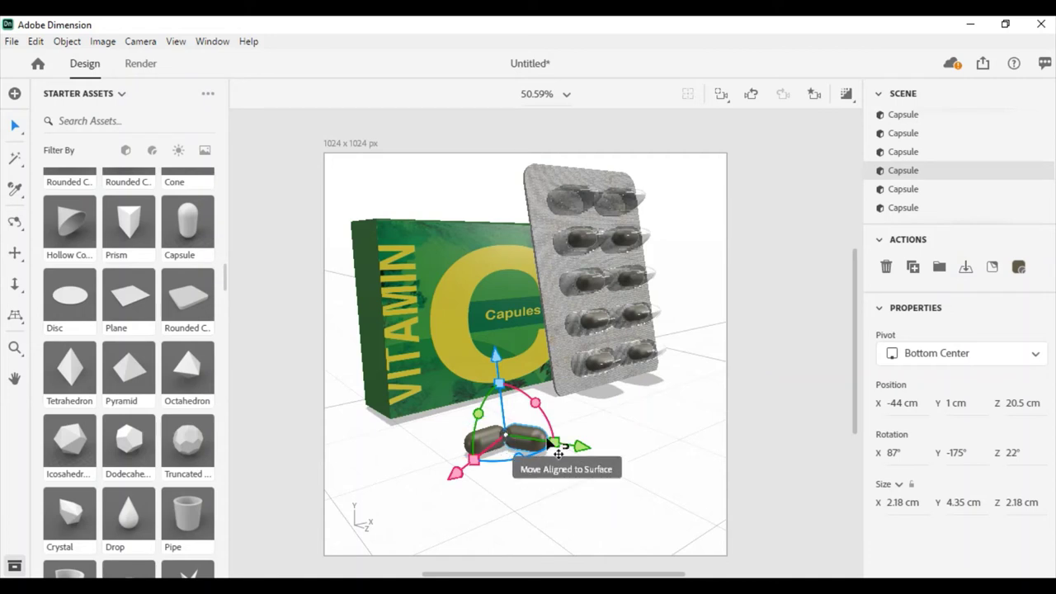
left_click_drag(587, 453, 649, 465)
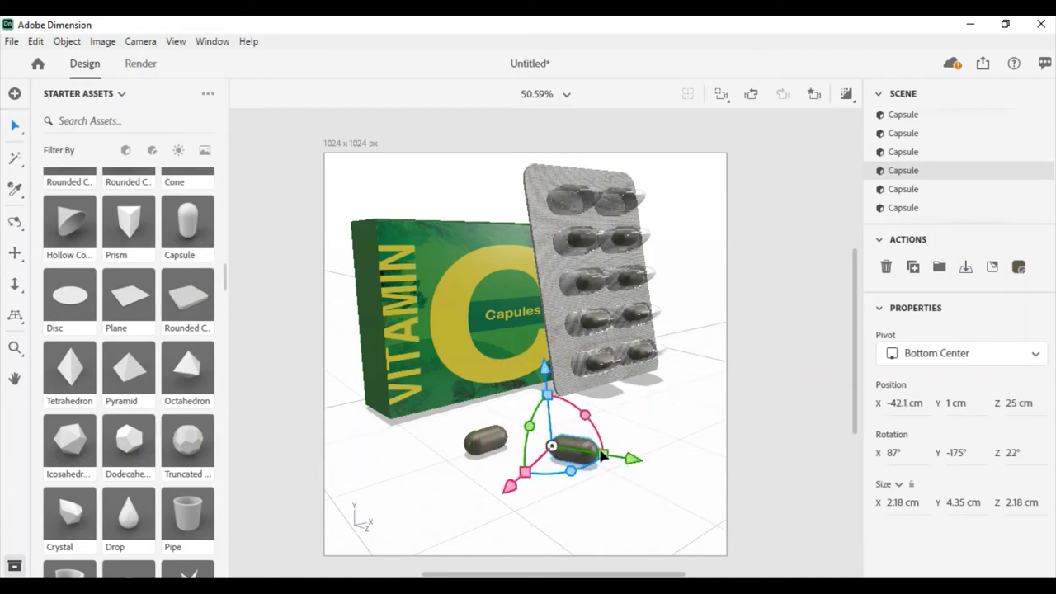
mouse_move(587, 415)
left_mouse_down()
mouse_move(610, 427)
mouse_move(580, 452)
mouse_move(575, 477)
left_mouse_up()
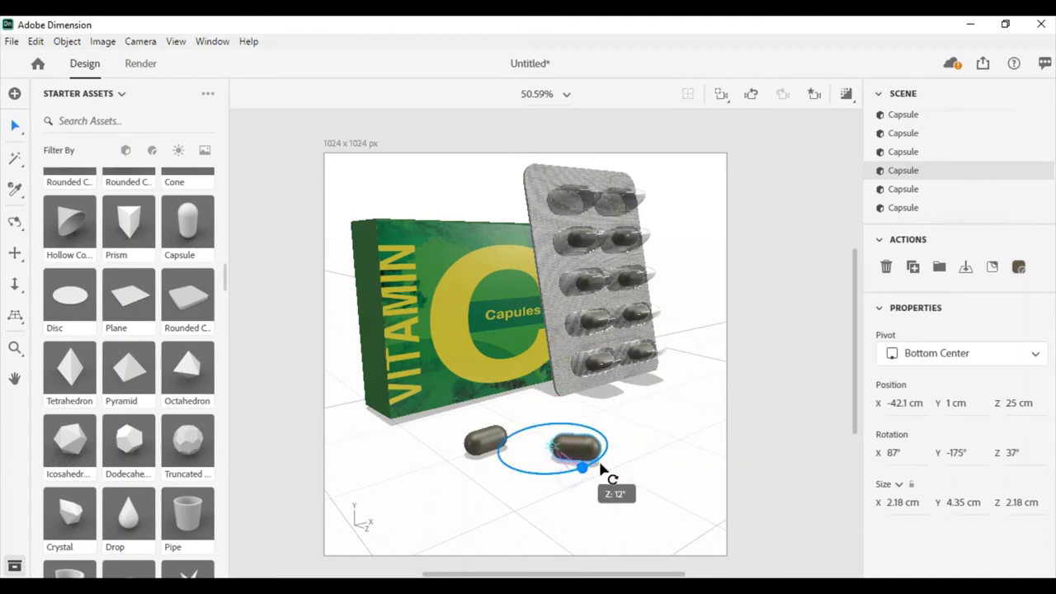
Rotate the left capsule on Z and slide the right capsule along X.
left_click(487, 444)
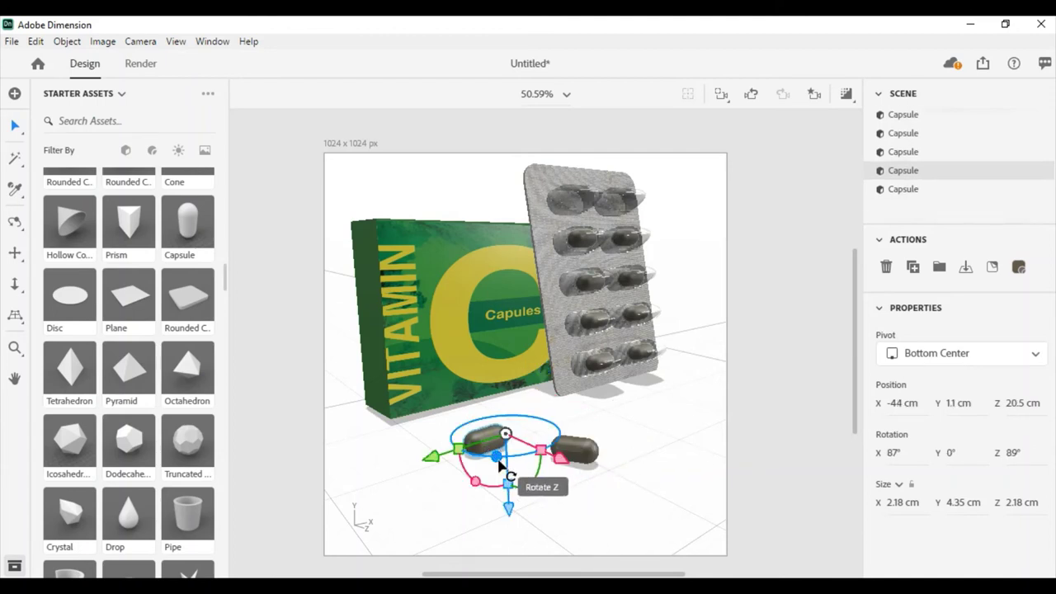
left_click_drag(493, 464, 541, 451)
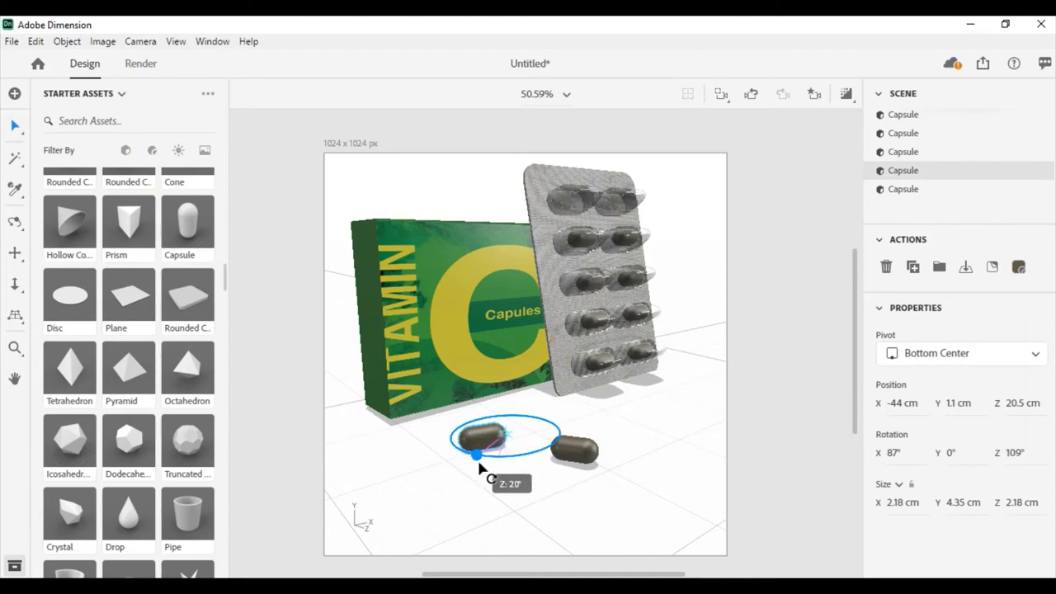
left_click(578, 450)
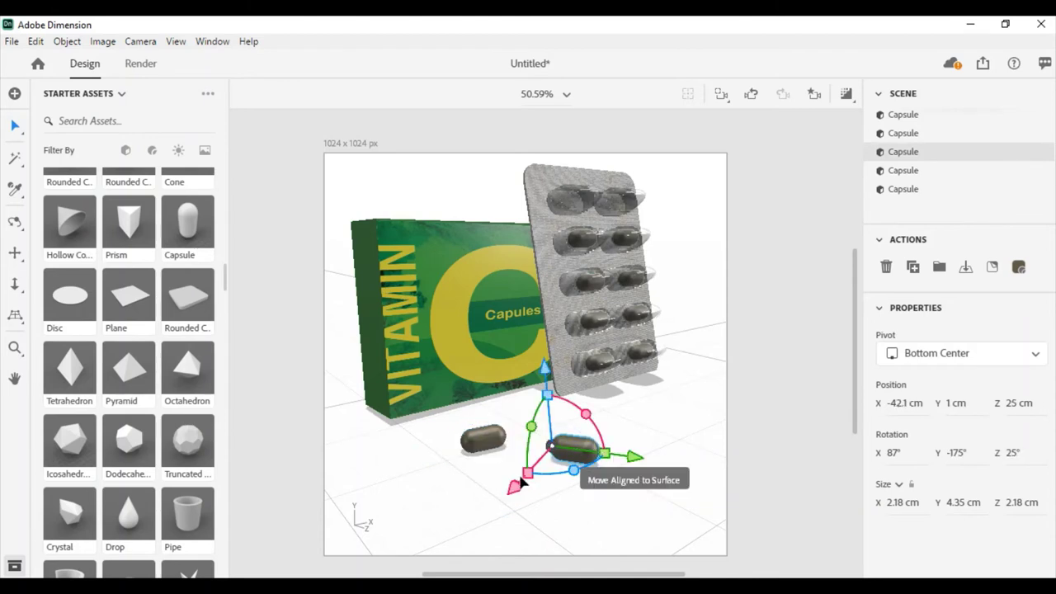
left_click_drag(525, 488, 533, 477)
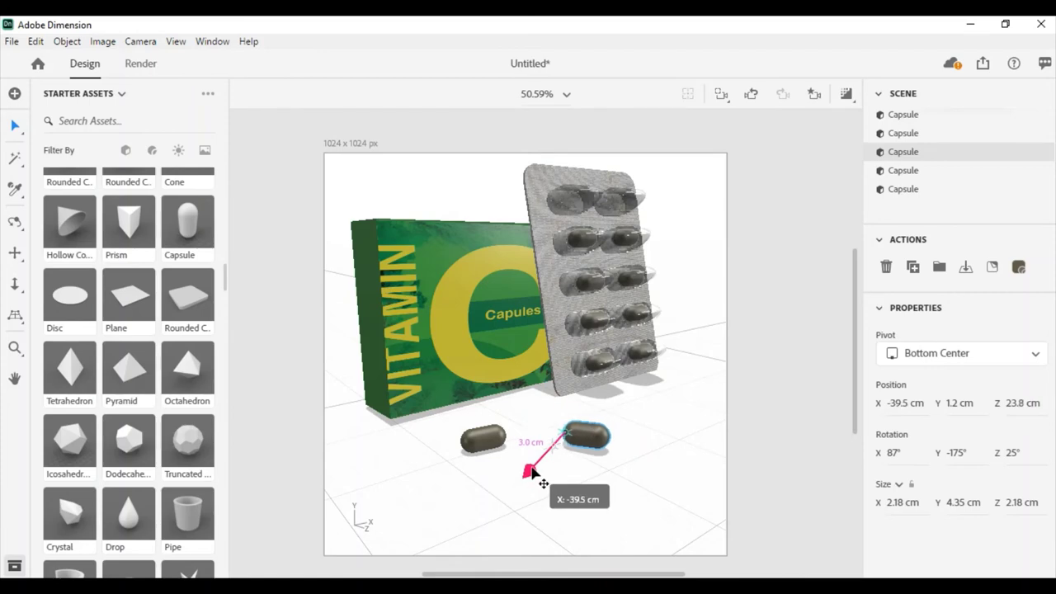
middle_click_drag(611, 467, 521, 447)
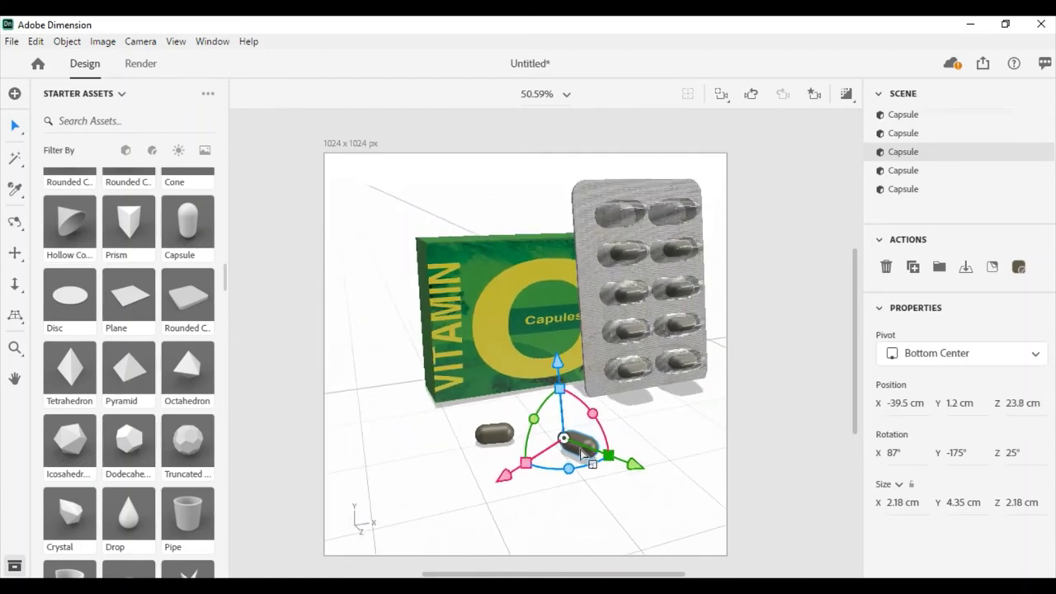
Return to the Main View camera bookmark and clear the selection.
left_click(815, 95)
left_click(718, 154)
left_click(771, 357)
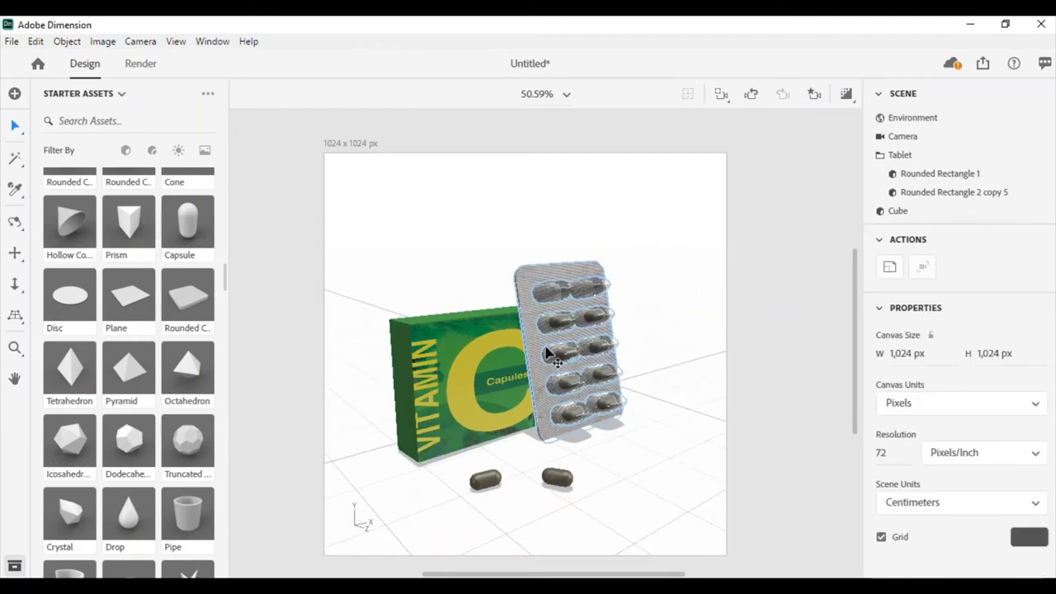
scroll(180, 338, "down", 2)
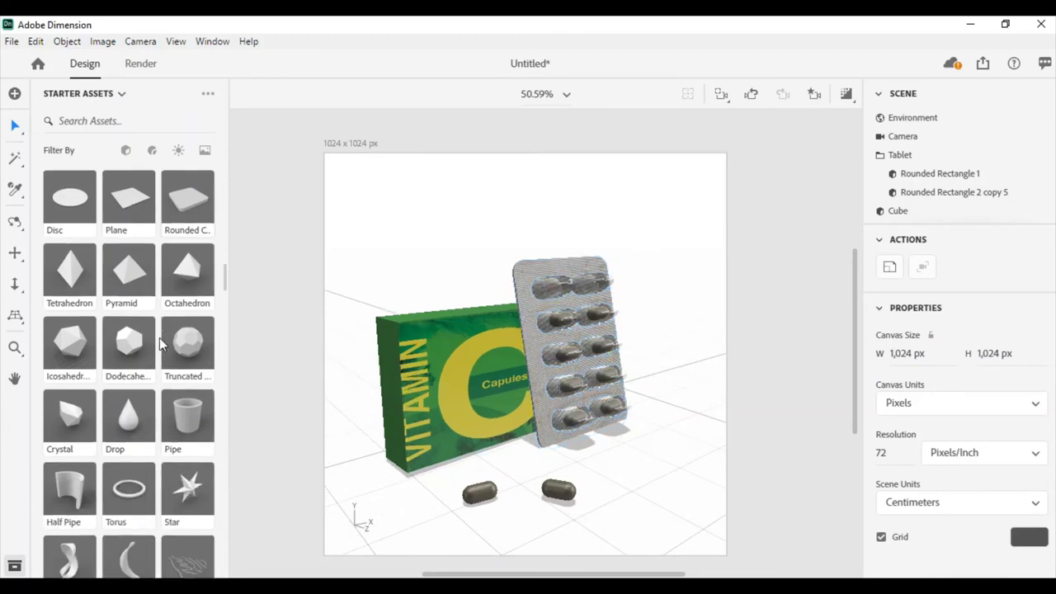
scroll(161, 340, "down", 5)
scroll(160, 340, "down", 4)
scroll(160, 340, "down", 4)
Toggle the live rendered preview on and then off again.
scroll(192, 328, "down", 1)
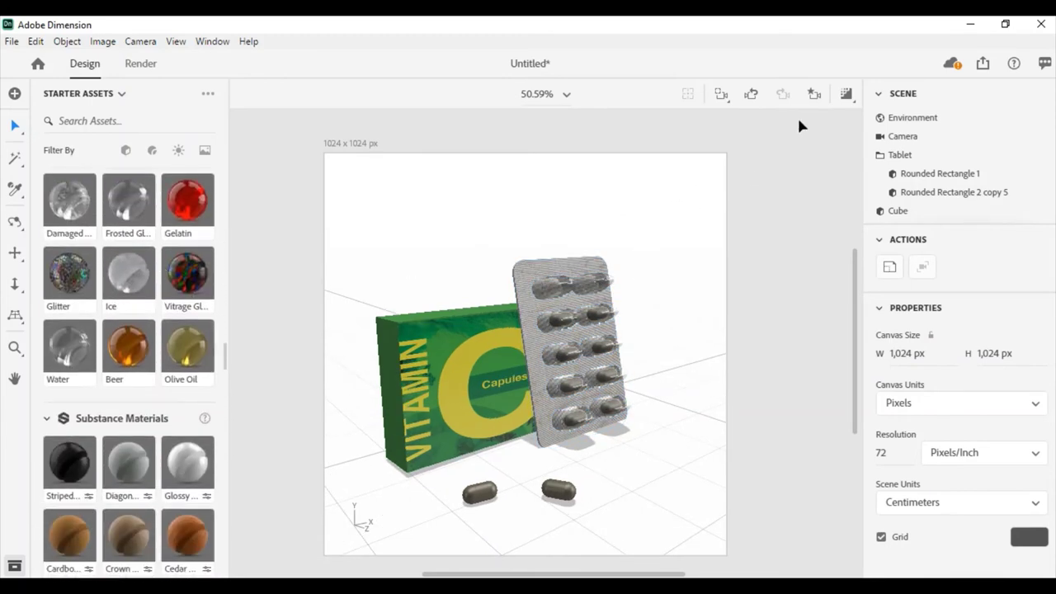
left_click(842, 95)
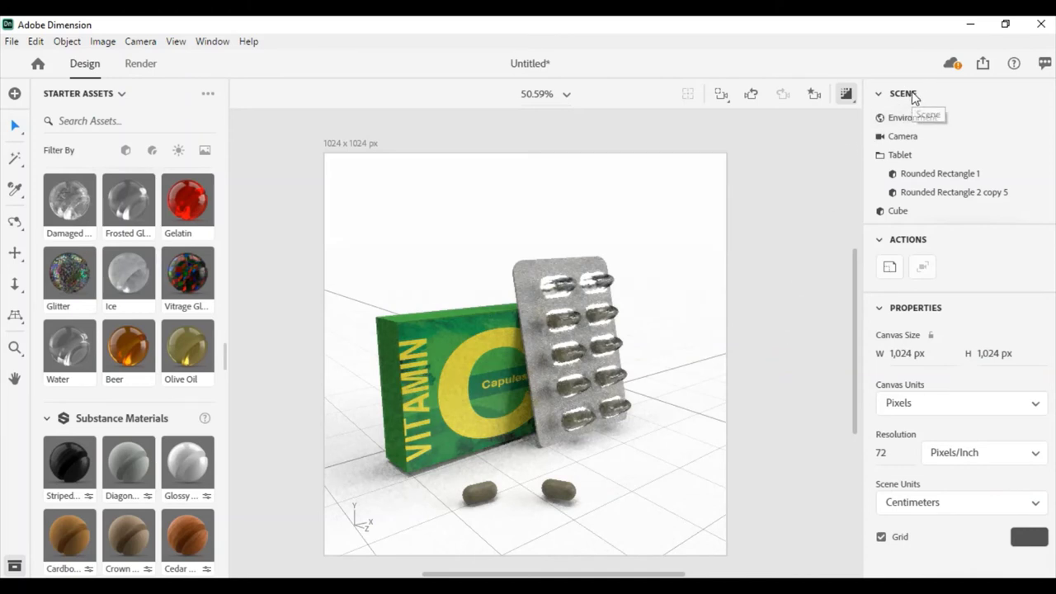
left_click(847, 94)
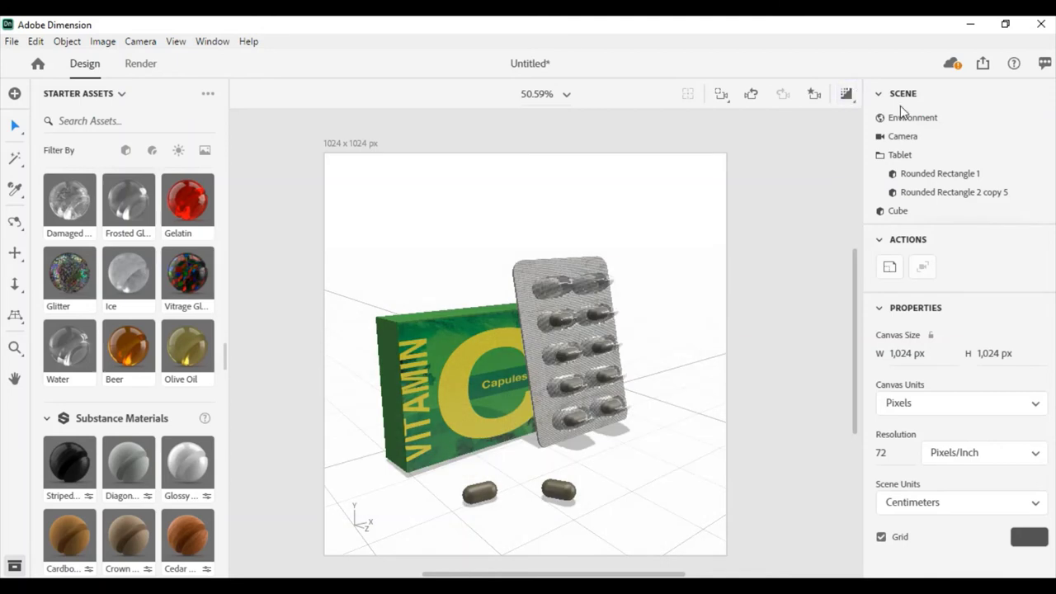
scroll(922, 165, "down", 3)
scroll(923, 157, "up", 1)
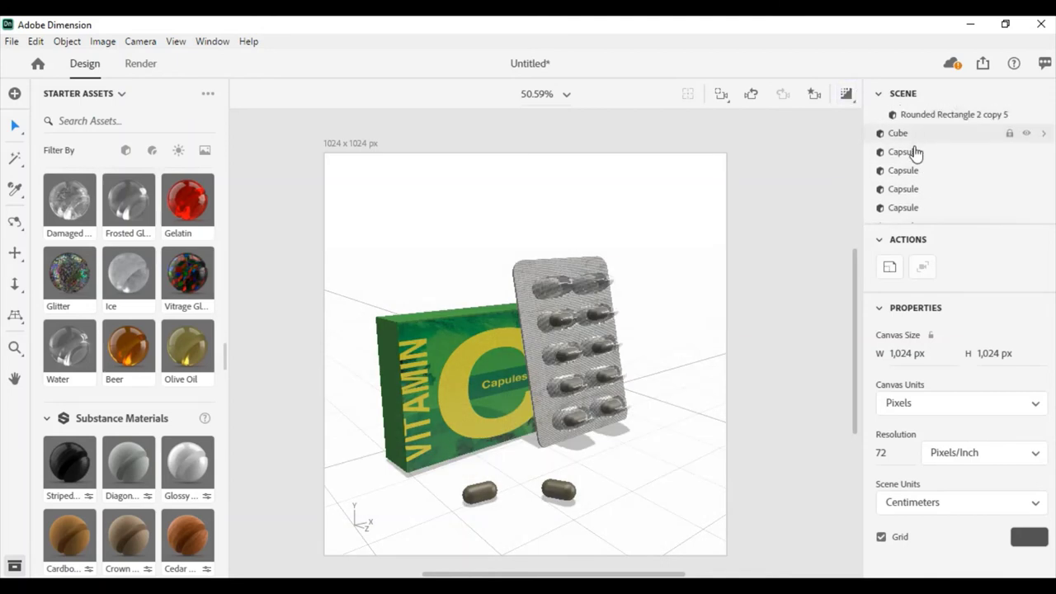
Group the two capsule rows with Ctrl+G and rename the group 'tablets'.
left_click(916, 154)
scroll(941, 172, "down", 1)
left_click(919, 193)
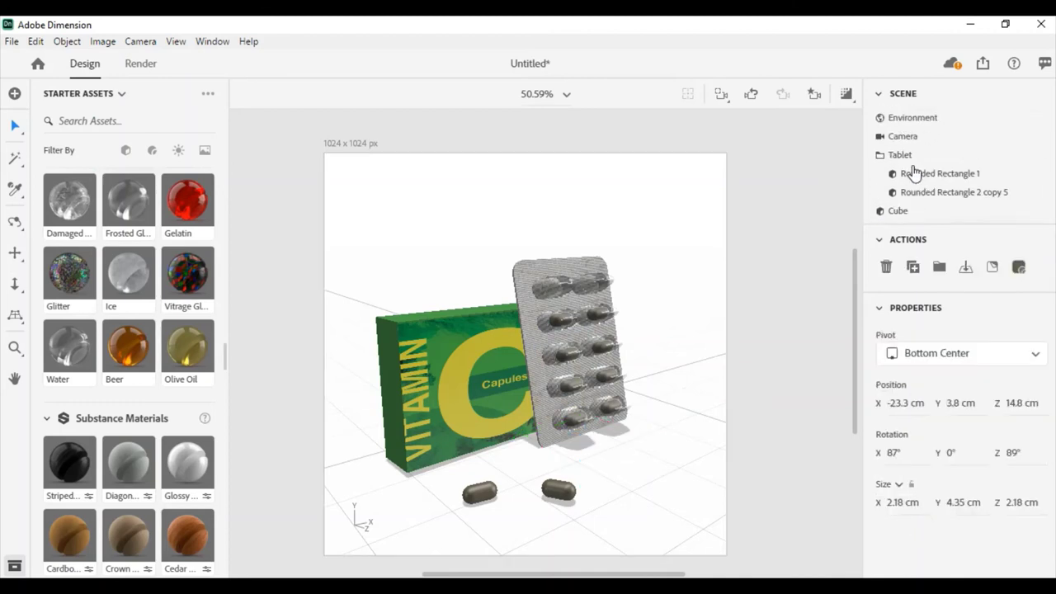
left_click(916, 154, "shift")
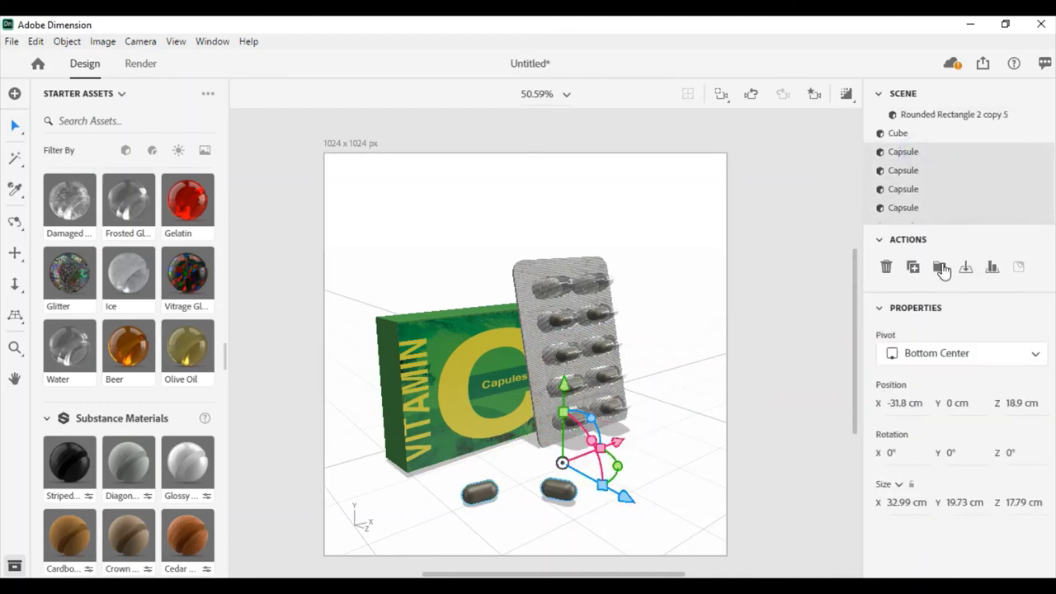
mouse_move(904, 170)
key("ctrl+g")
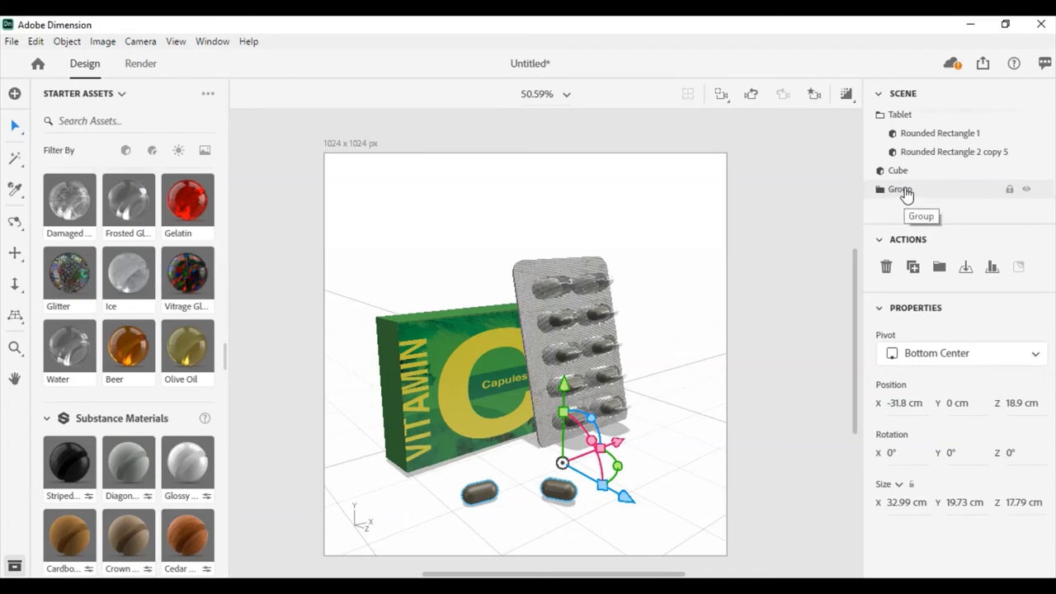
double_click(906, 193)
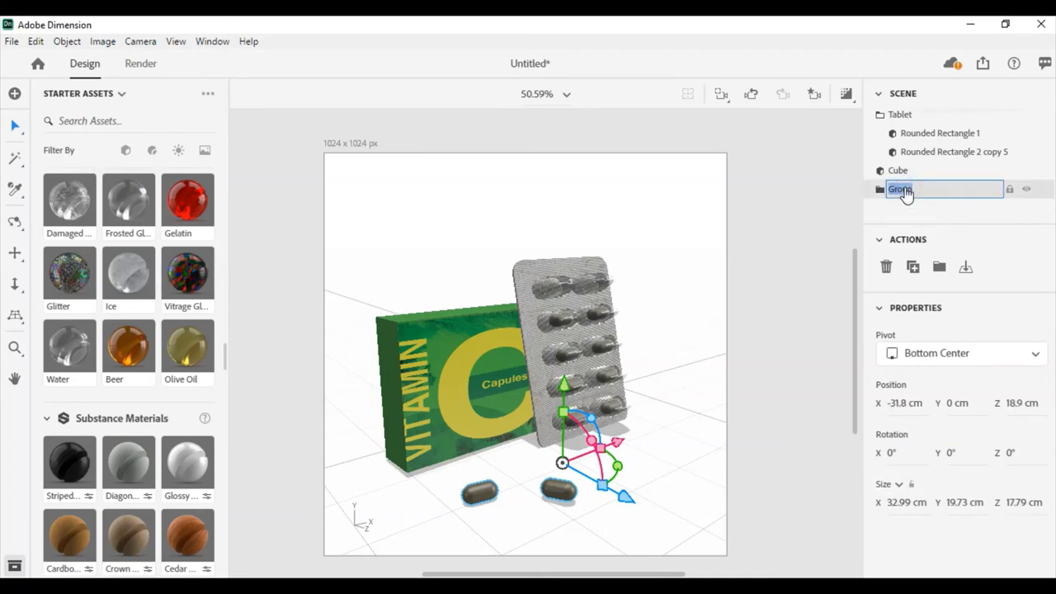
type("t")
type("abl")
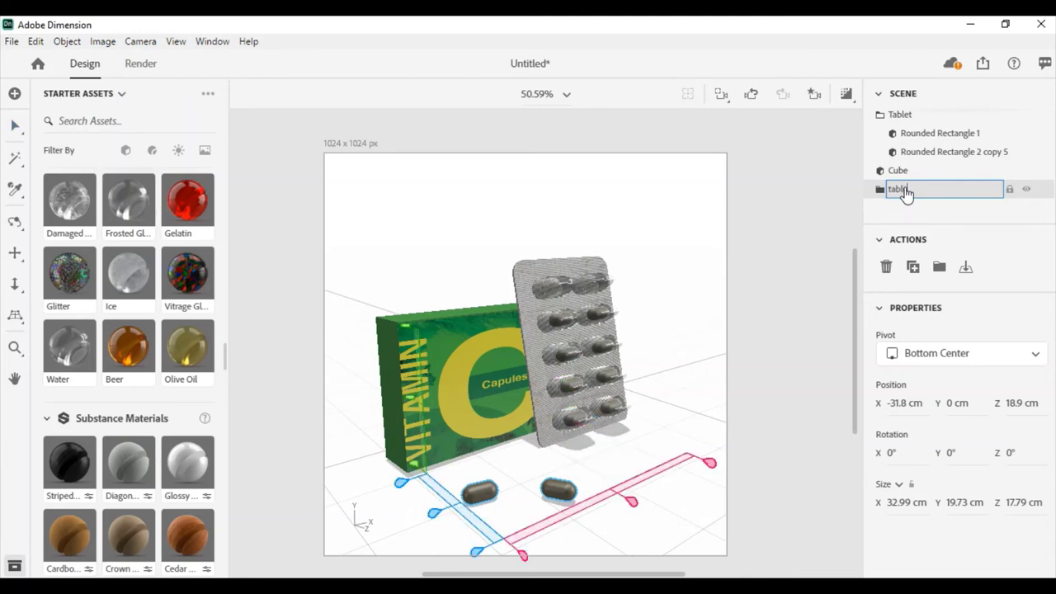
type("ets")
key("Return")
left_click(754, 191)
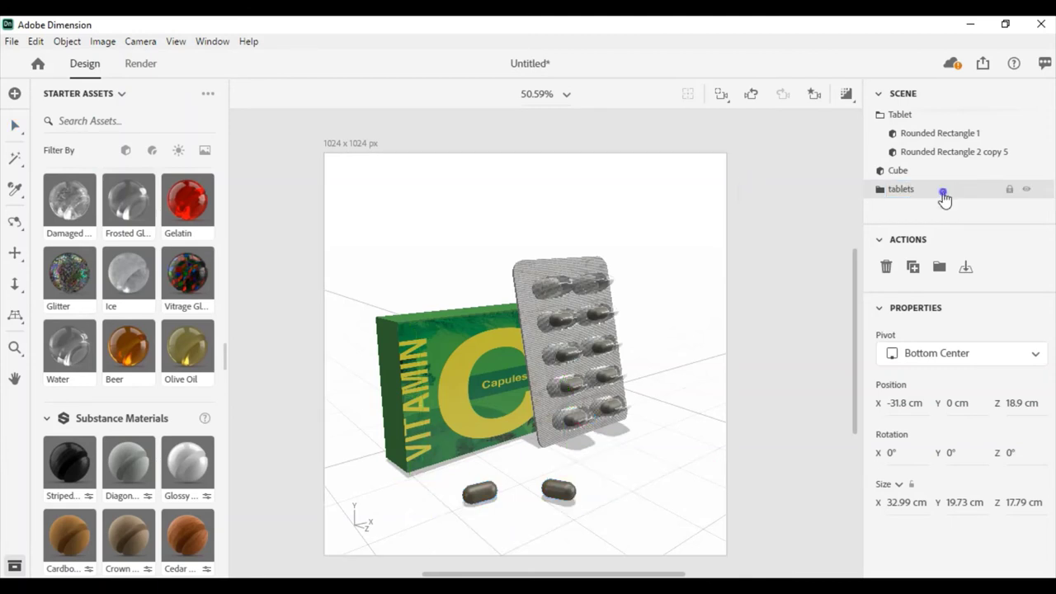
left_click(899, 201)
Apply the Diagonal Gradient starter image as background and open it from the Background swatch.
scroll(95, 378, "down", 10)
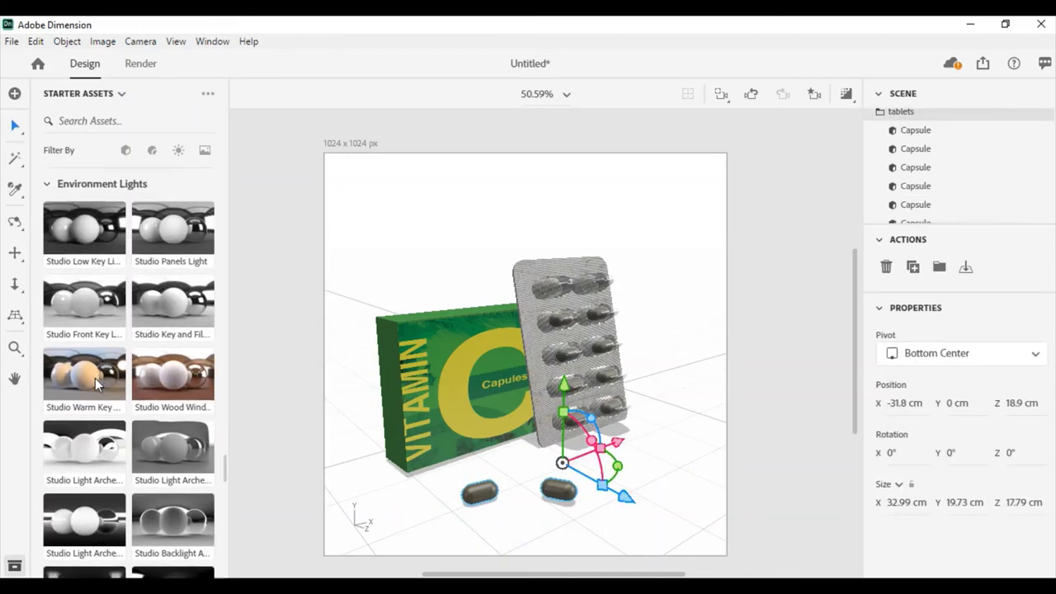
scroll(126, 373, "down", 3)
scroll(126, 373, "down", 2)
scroll(132, 363, "down", 2)
scroll(145, 351, "down", 3)
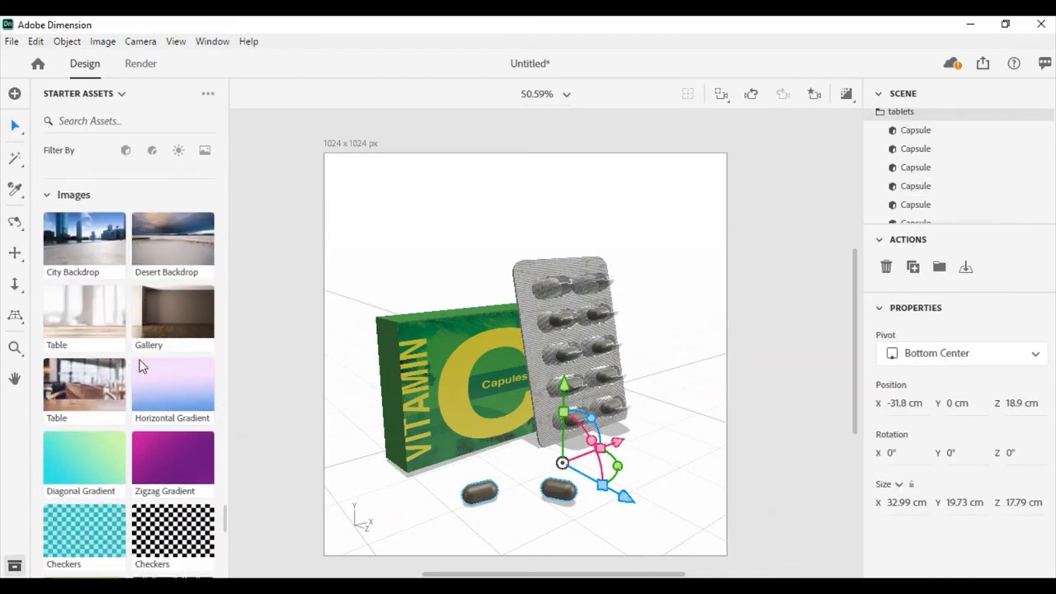
scroll(150, 323, "down", 3)
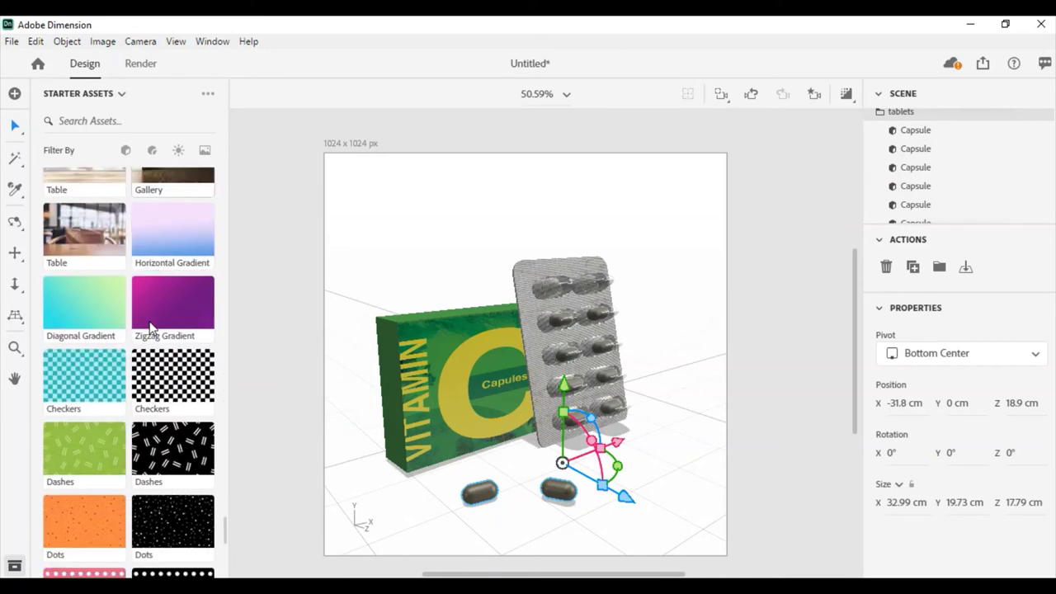
left_click(83, 309)
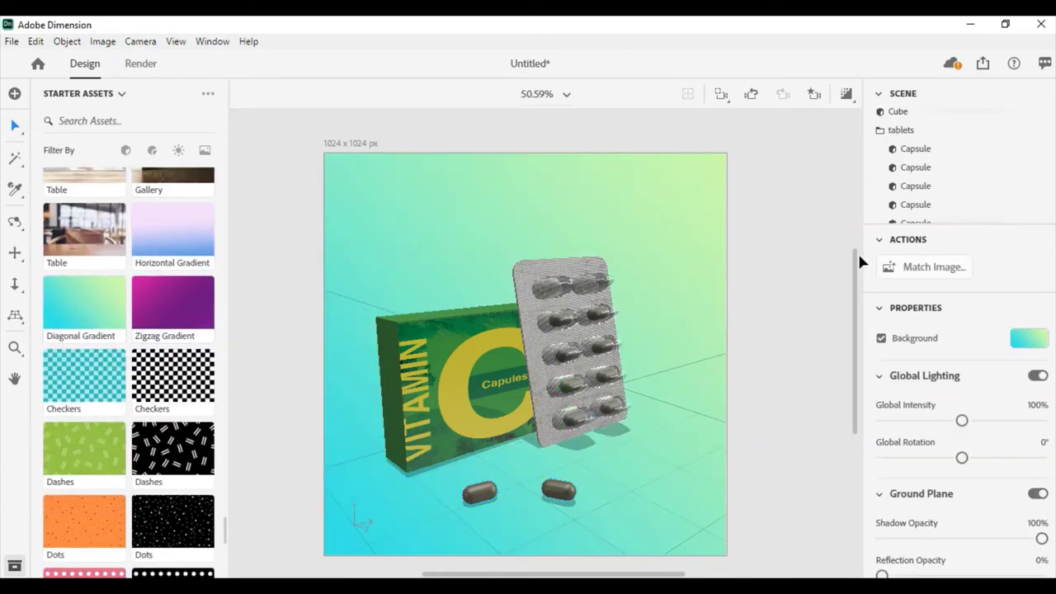
left_click(1022, 341)
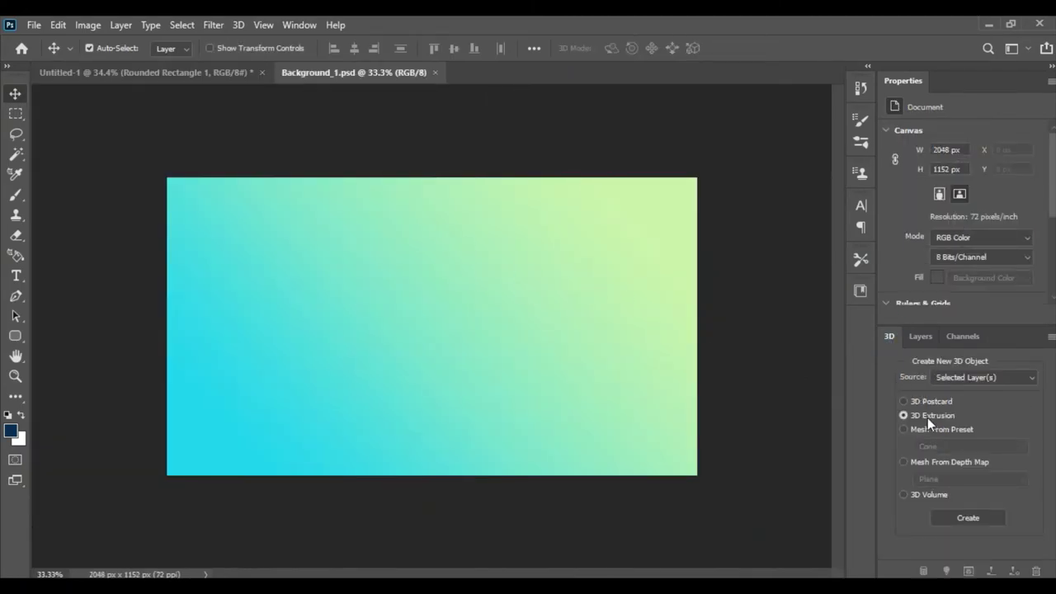
Add a new empty layer above Background and switch to the Essentials workspace.
left_click(921, 335)
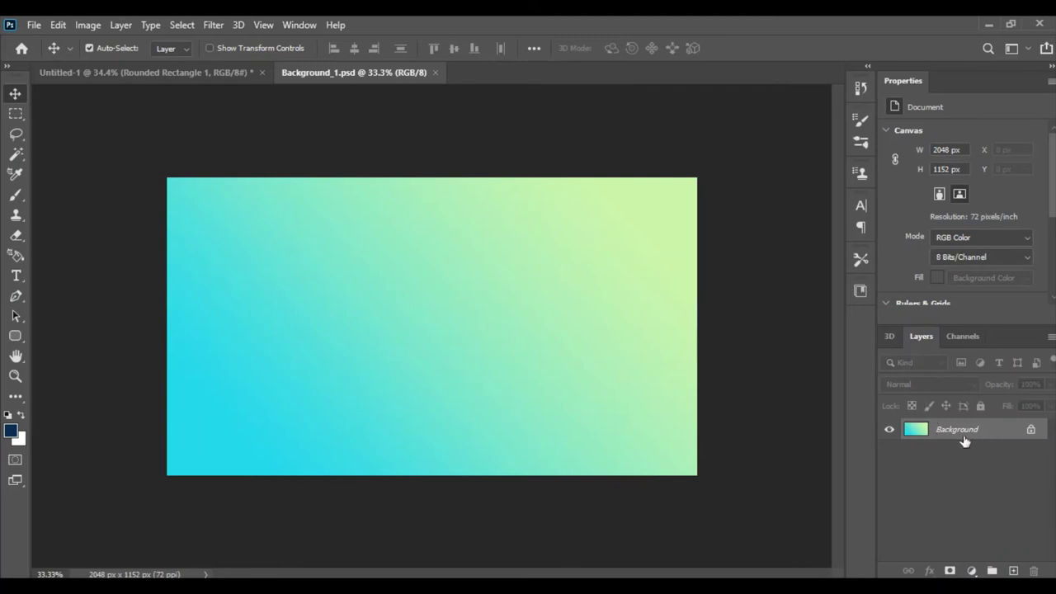
left_click(1014, 571)
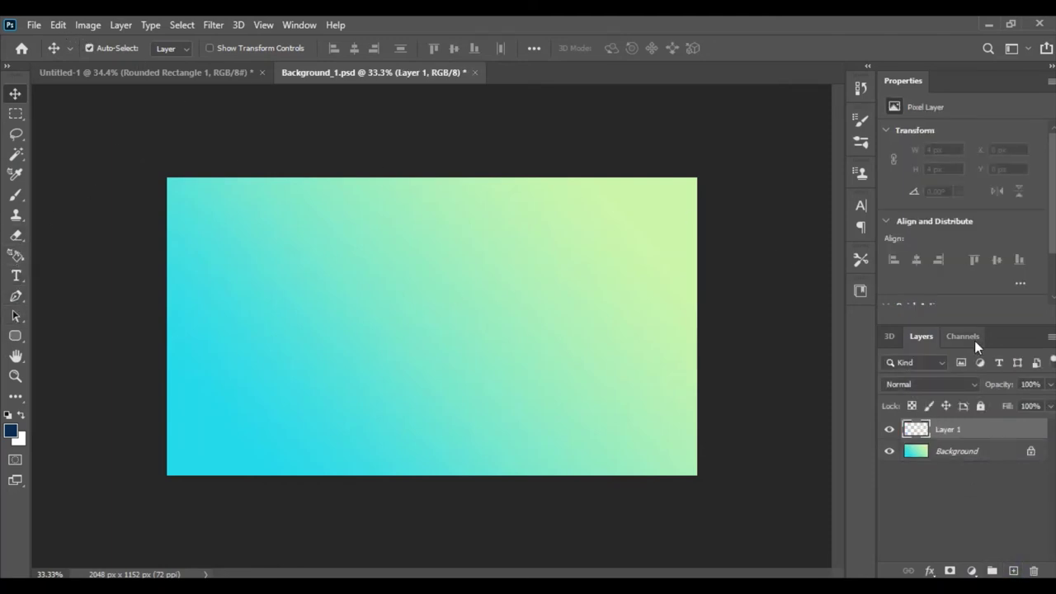
left_click(1025, 50)
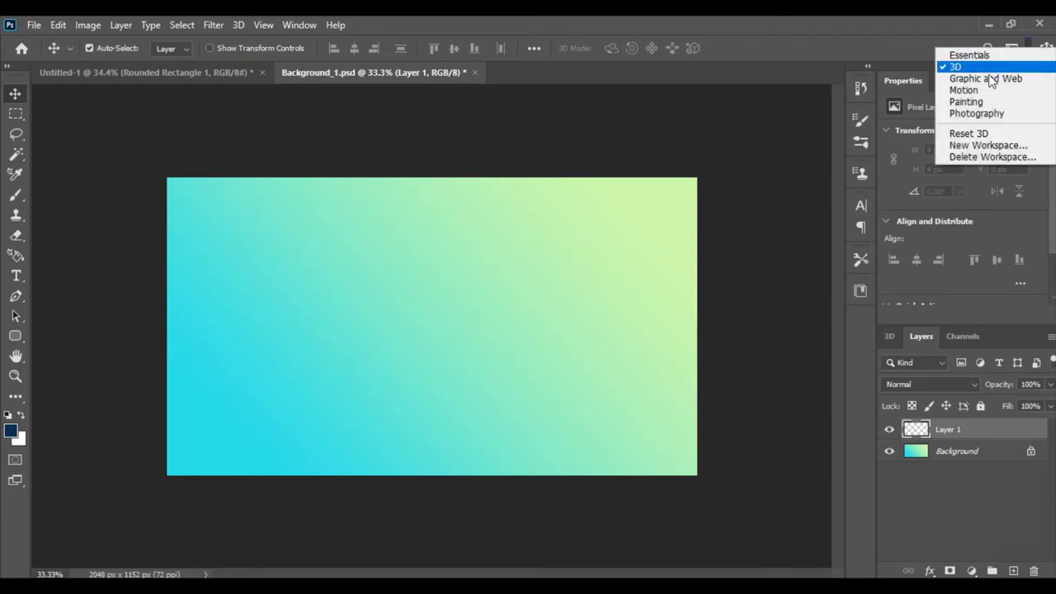
left_click(969, 55)
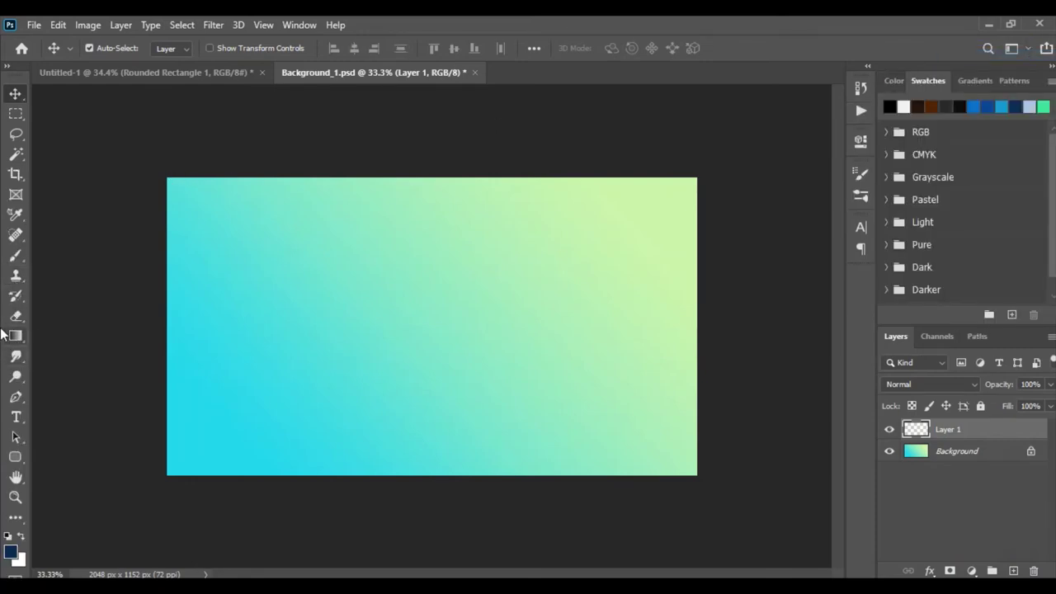
Choose the Green_02 preset from the Greens folder in the Gradient Editor.
left_click(22, 334)
left_click(132, 48)
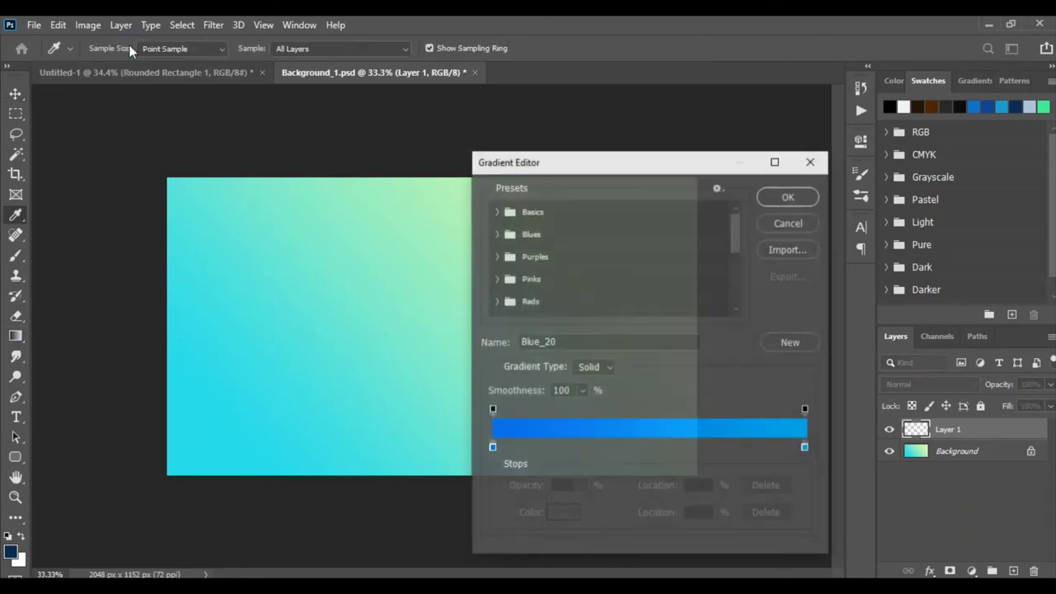
scroll(517, 241, "down", 1)
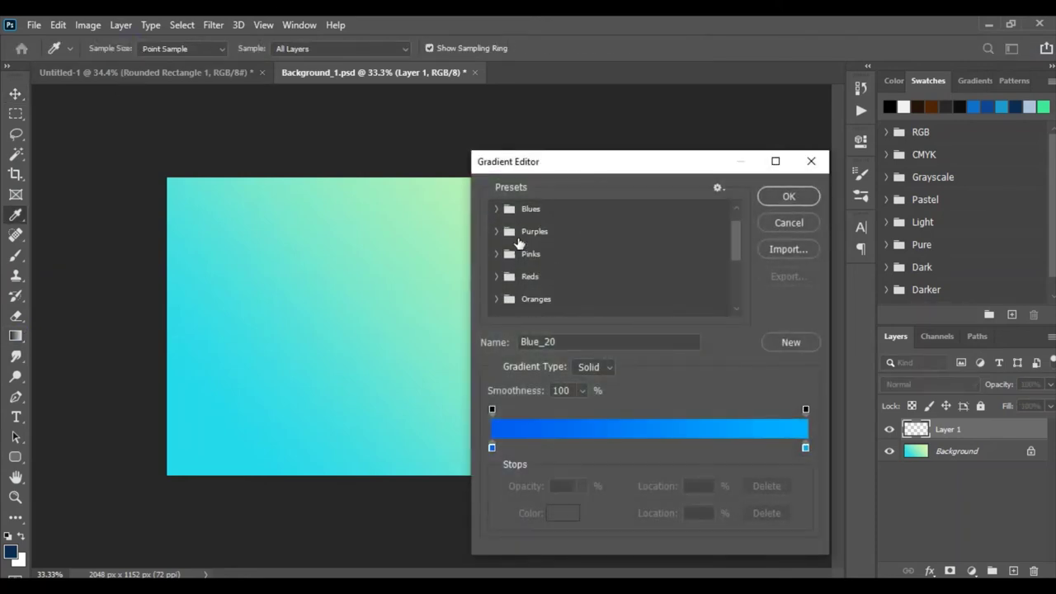
scroll(502, 271, "down", 1)
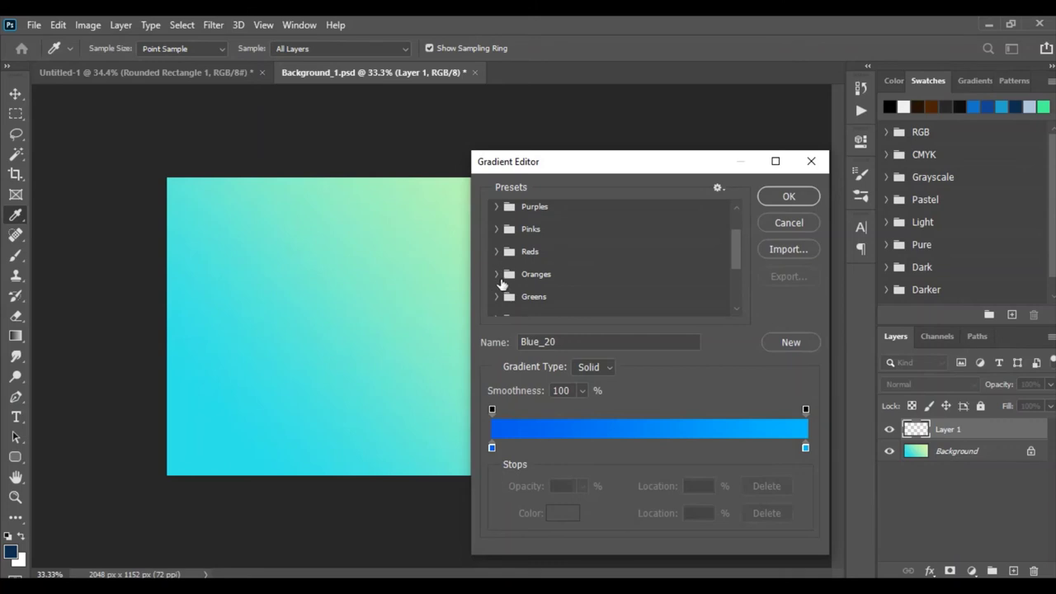
left_click(497, 297)
scroll(579, 273, "down", 1)
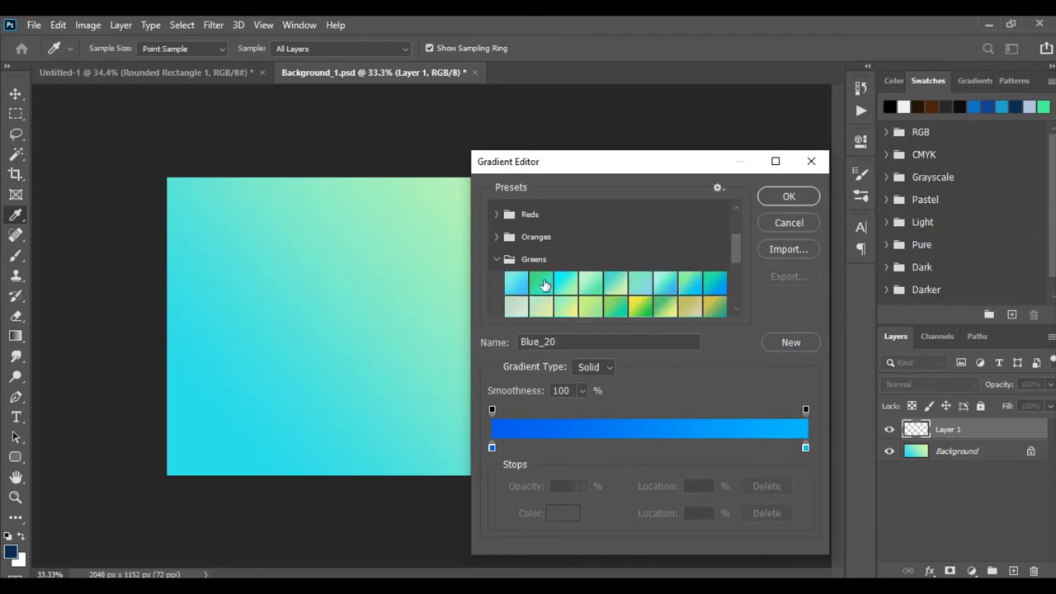
scroll(550, 278, "down", 1)
scroll(553, 251, "down", 1)
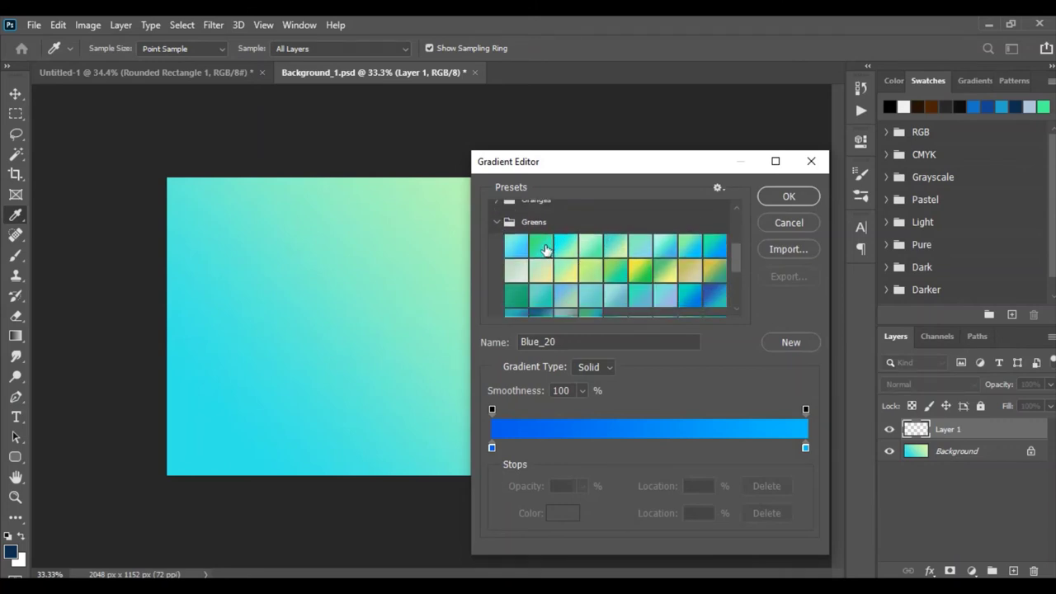
scroll(546, 250, "down", 2)
double_click(541, 209)
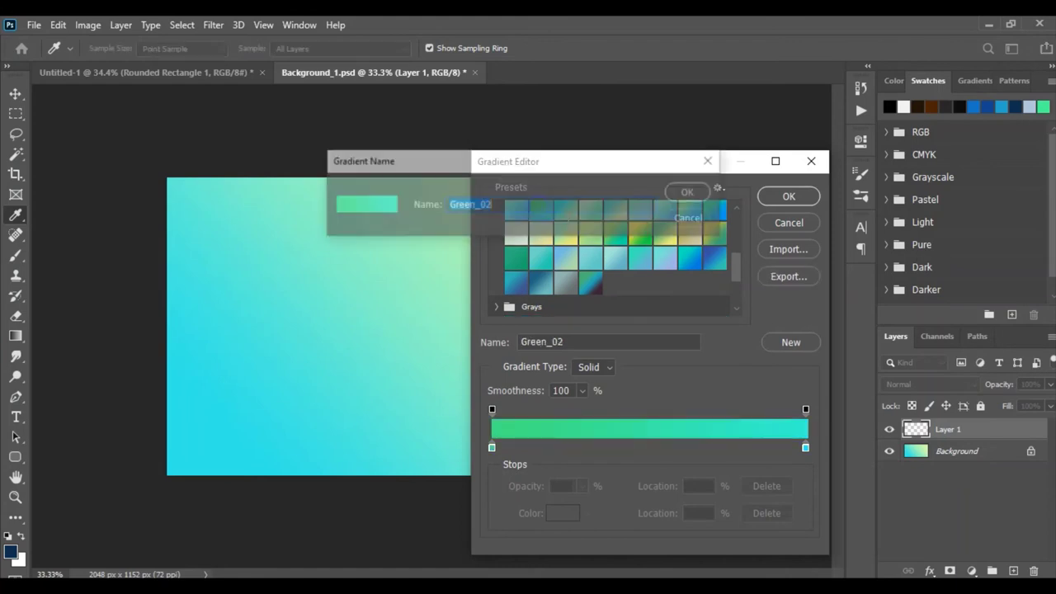
Set the gradient's right stop to dark green and its left stop to bright green.
left_click(693, 195)
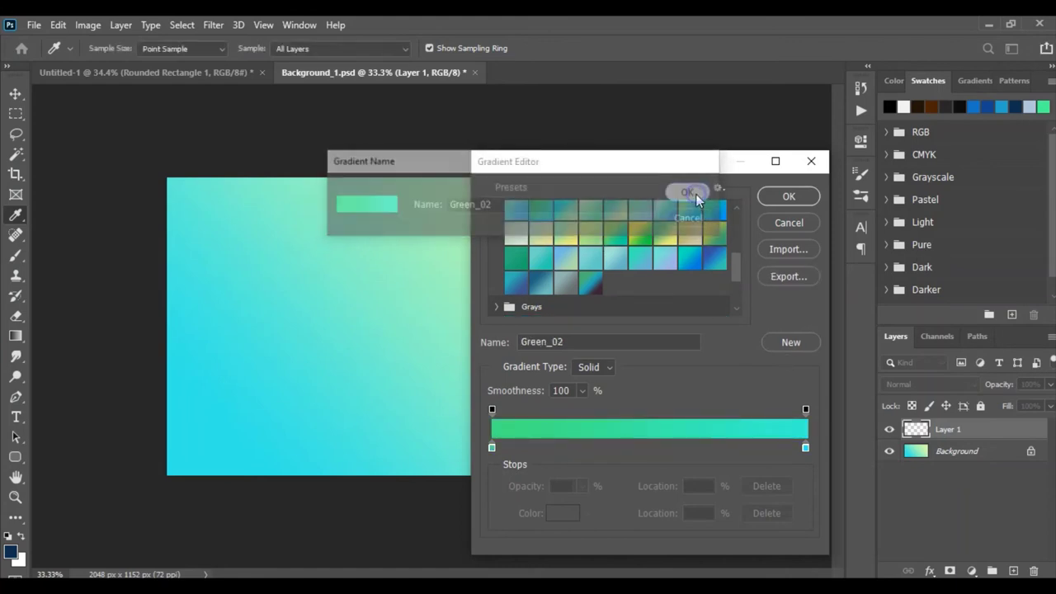
double_click(806, 447)
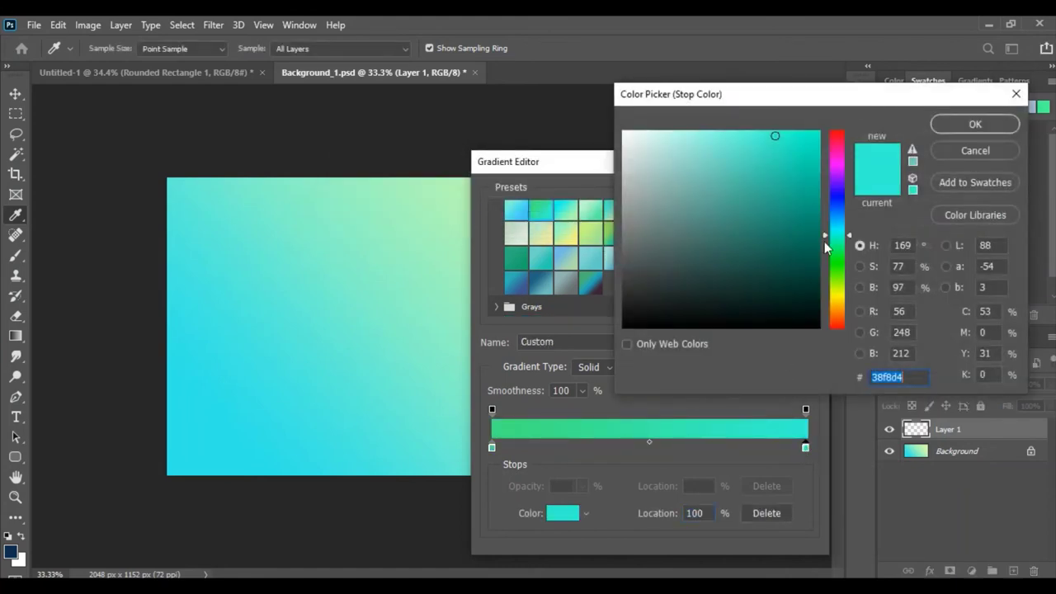
left_click_drag(828, 246, 832, 247)
mouse_move(778, 274)
left_mouse_down()
mouse_move(794, 272)
mouse_move(794, 244)
left_mouse_up()
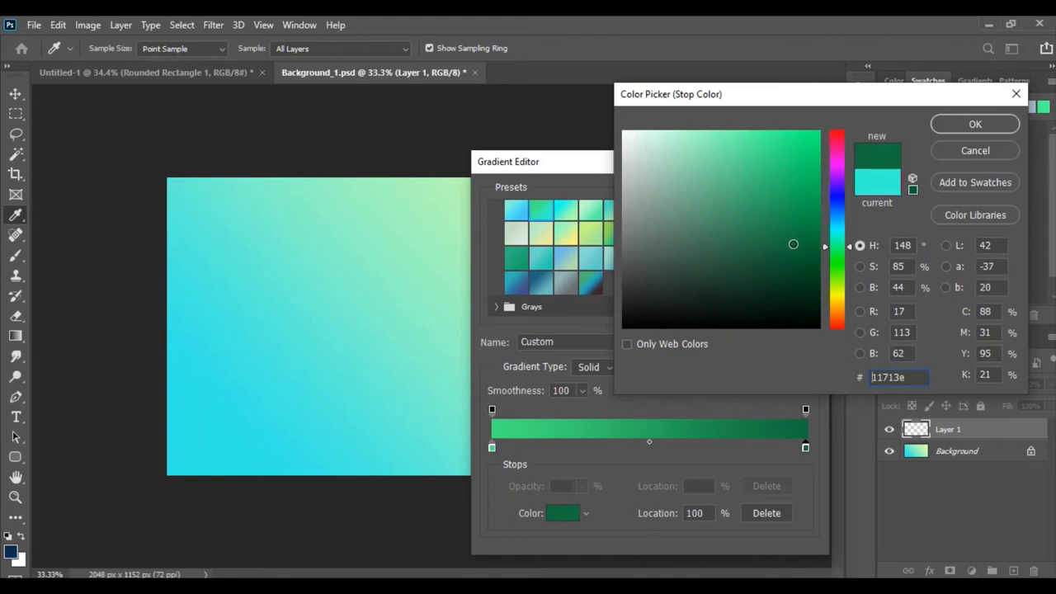
left_click(975, 124)
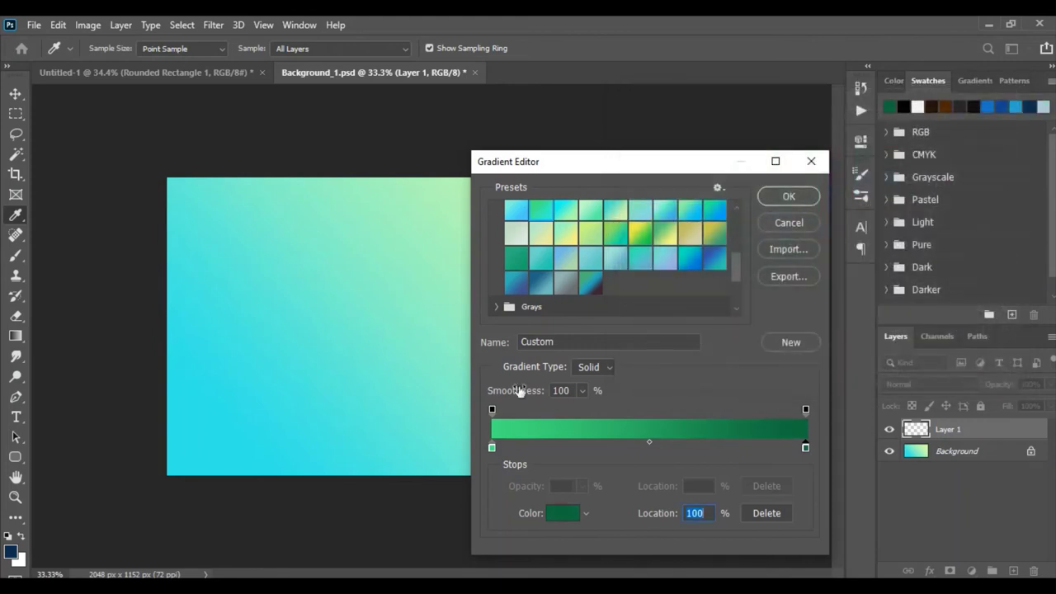
double_click(493, 449)
left_click(776, 183)
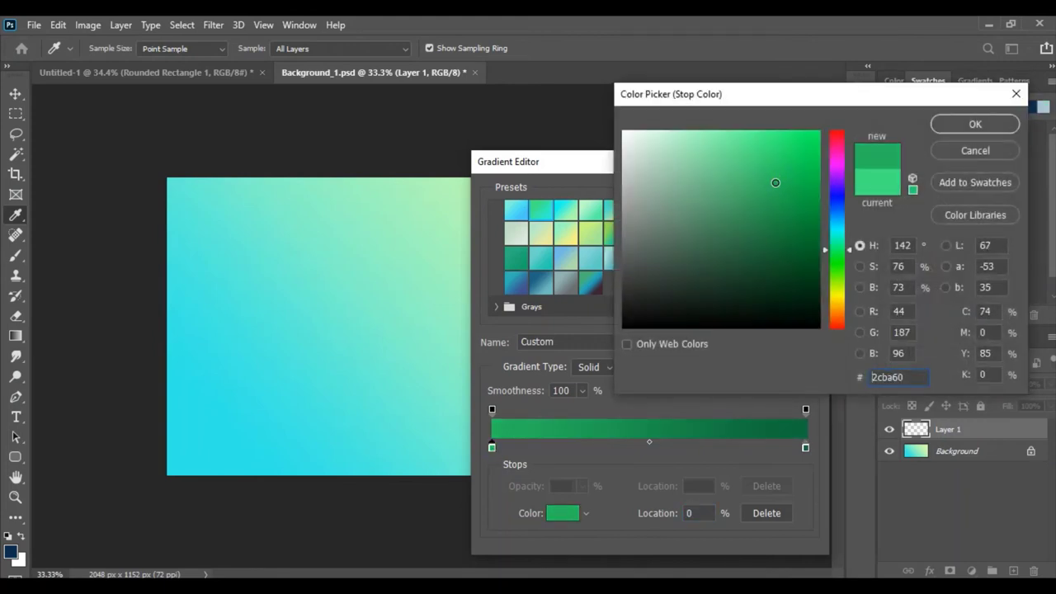
mouse_move(776, 183)
left_mouse_down()
mouse_move(785, 186)
mouse_move(777, 207)
mouse_move(795, 202)
left_mouse_up()
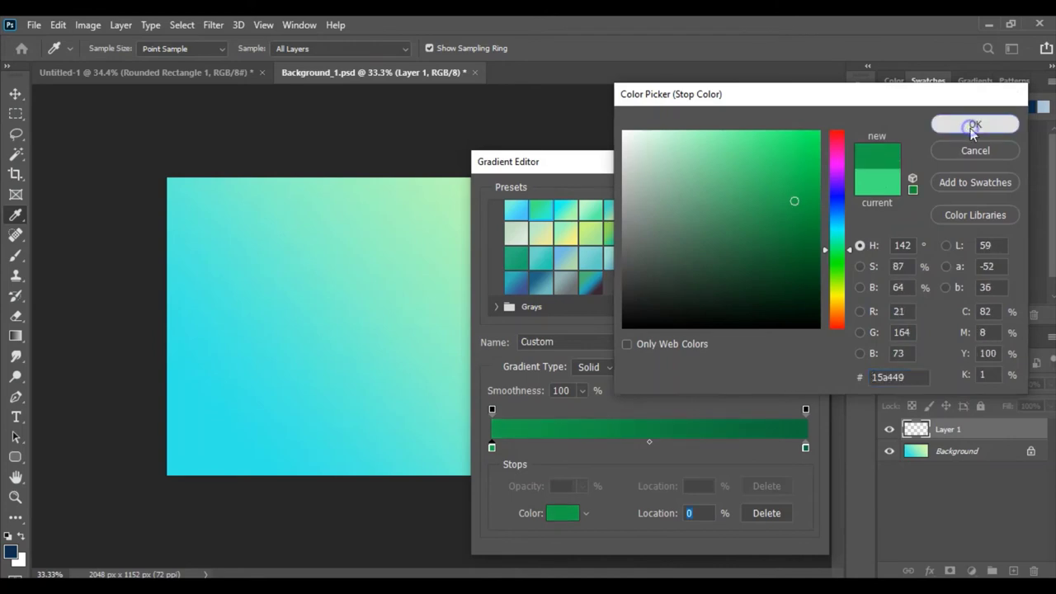
left_click(944, 124)
Fill Layer 1 with a non-reversed radial green gradient and save with maximum compatibility.
left_click_drag(424, 323, 767, 280, "shift")
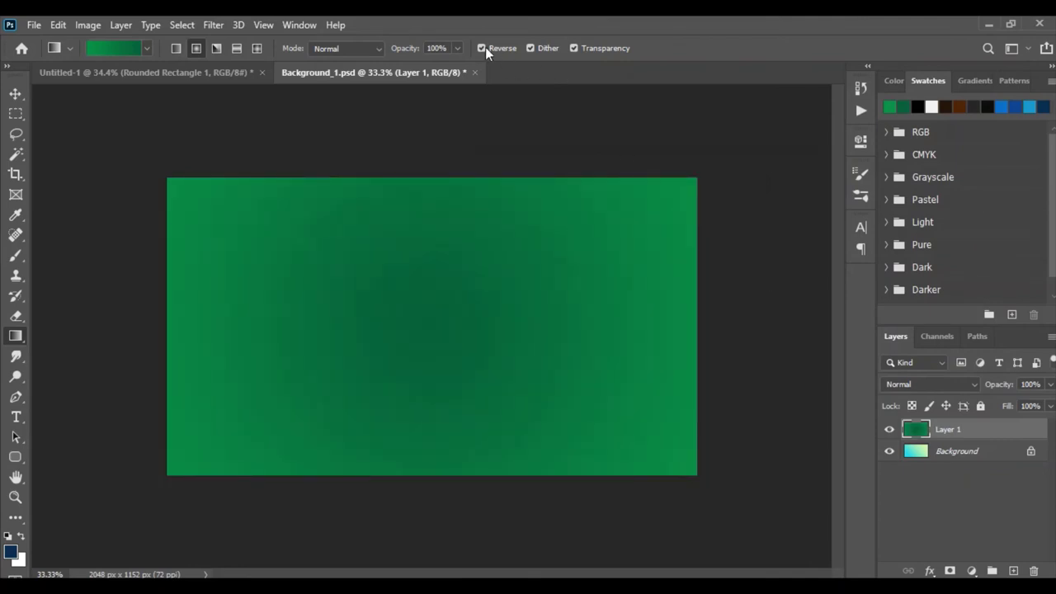
left_click(502, 47)
left_click_drag(355, 357, 728, 292, "shift")
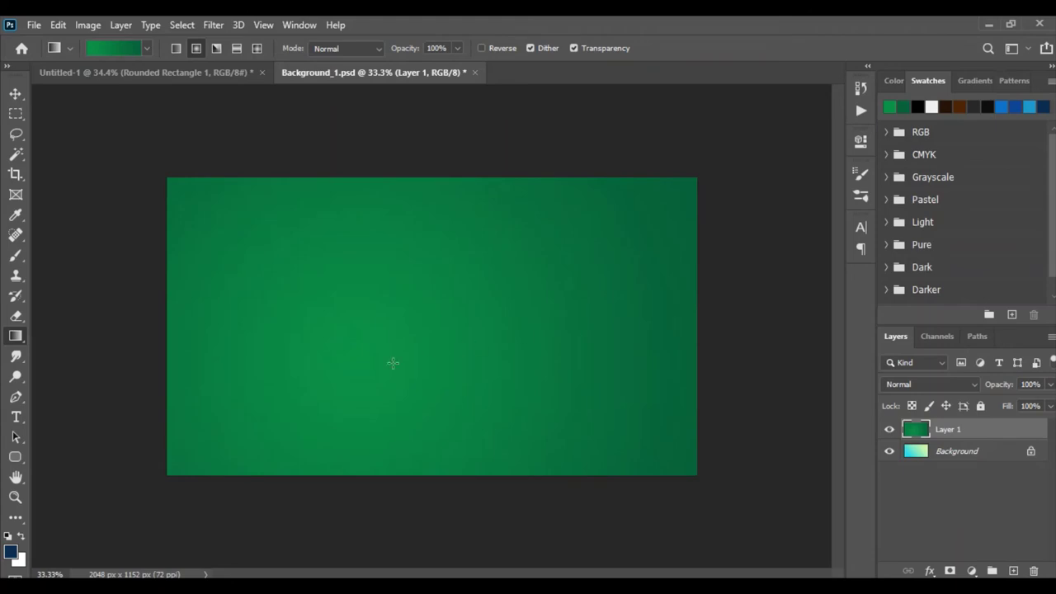
mouse_move(393, 363)
left_mouse_down()
mouse_move(627, 297)
mouse_move(707, 239)
left_mouse_up()
key("ctrl+s")
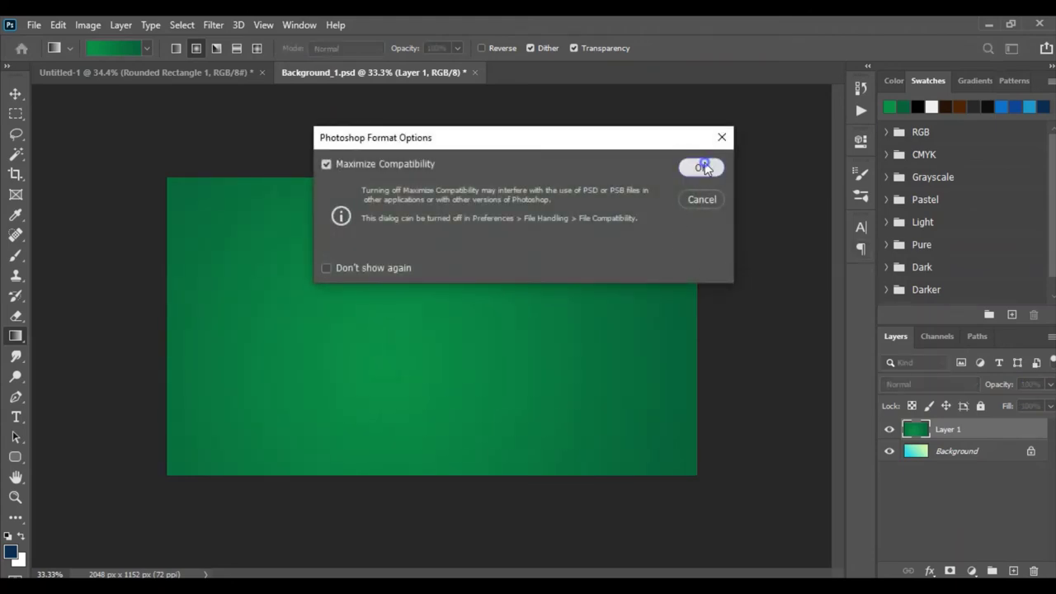
left_click(703, 168)
left_click(34, 25)
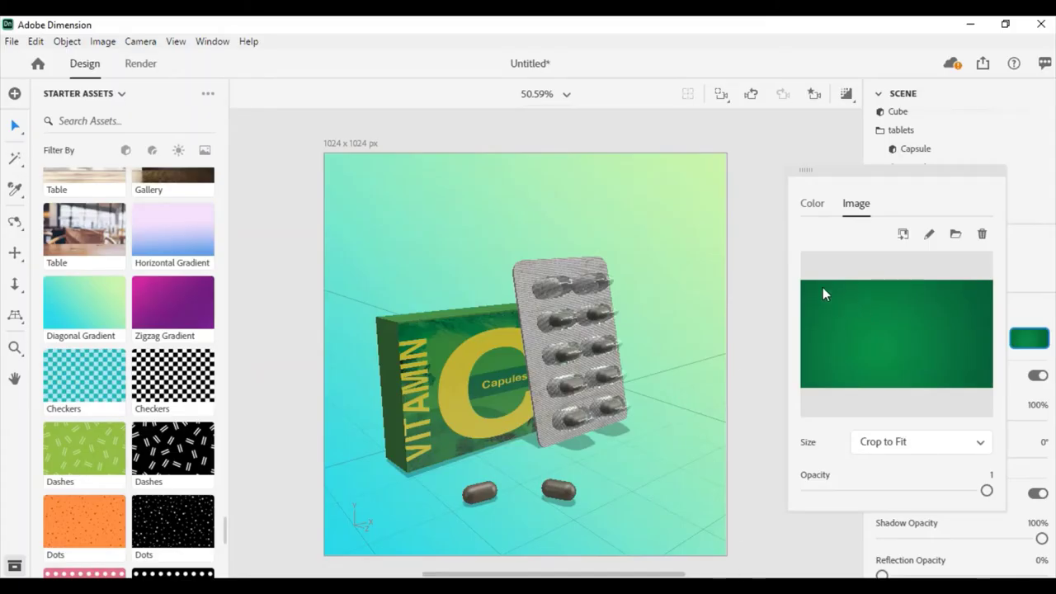
Use the green image as Environment background and Match Image to 1024 × 576 with Abstract lights.
left_click(758, 278)
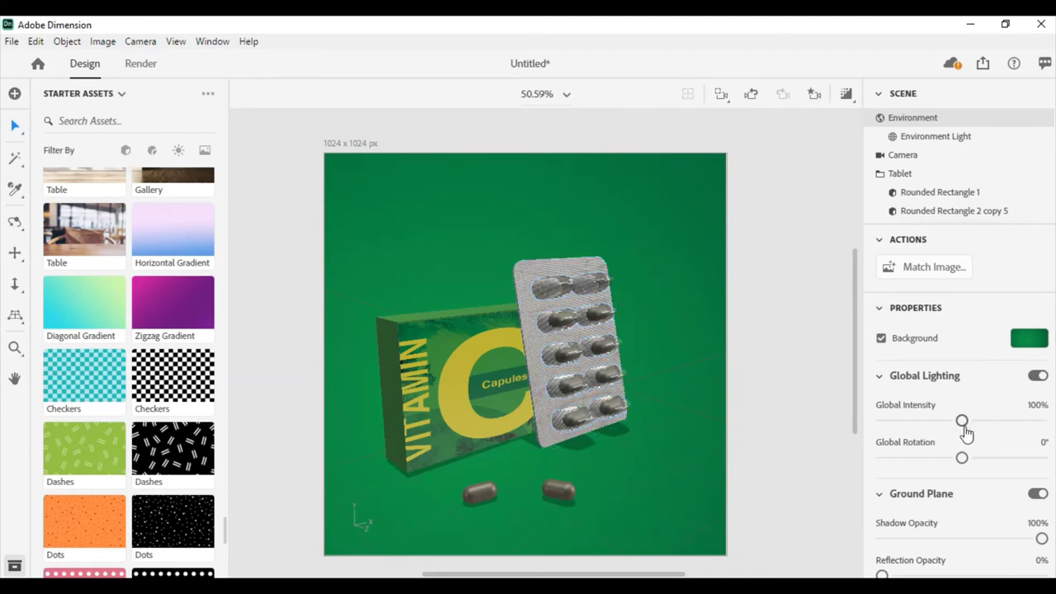
scroll(966, 461, "down", 1)
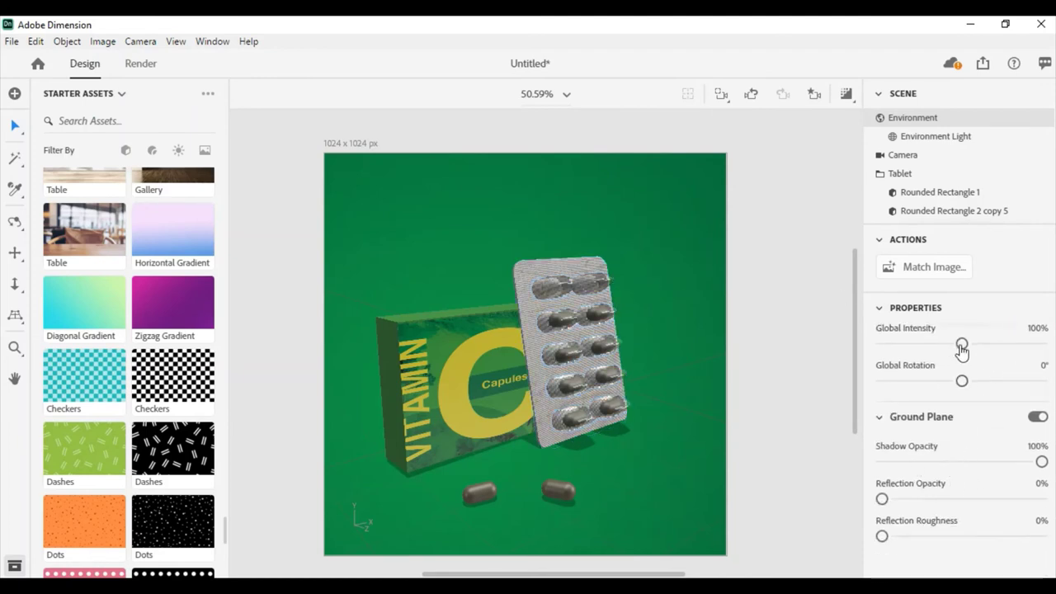
scroll(962, 353, "up", 1)
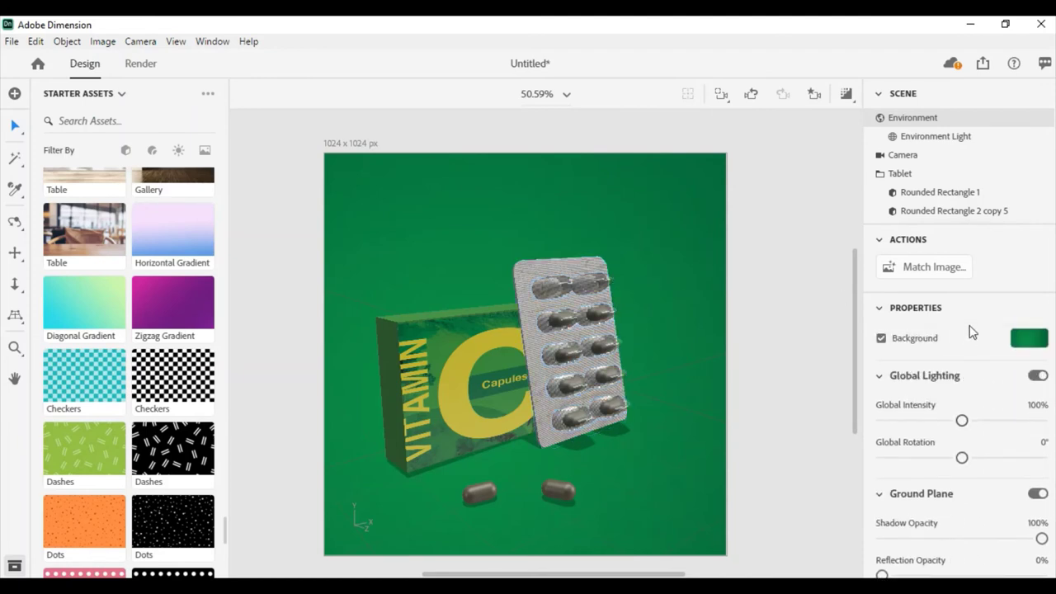
left_click(947, 275)
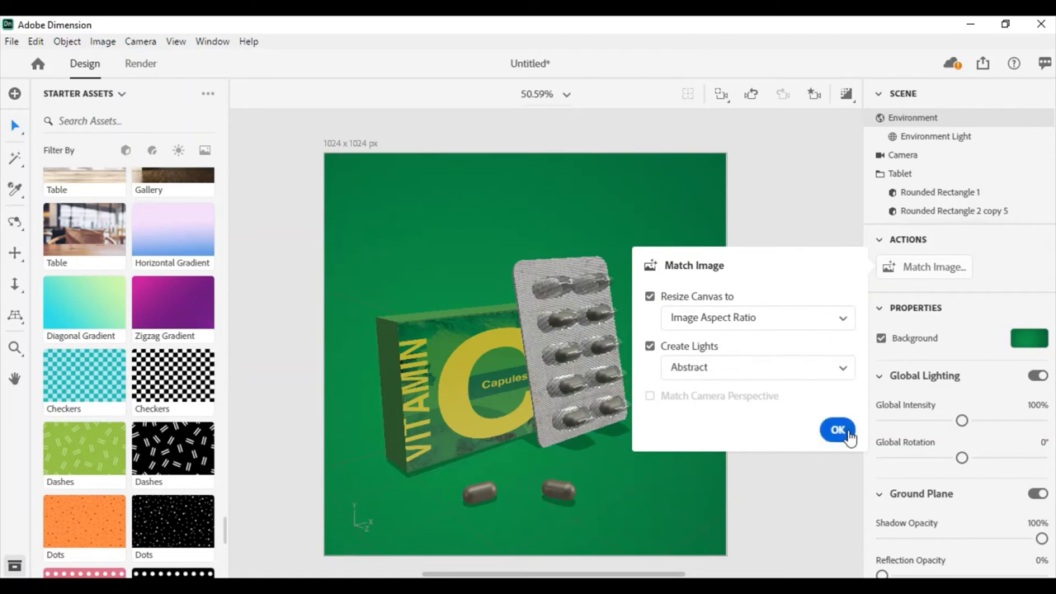
left_click(839, 431)
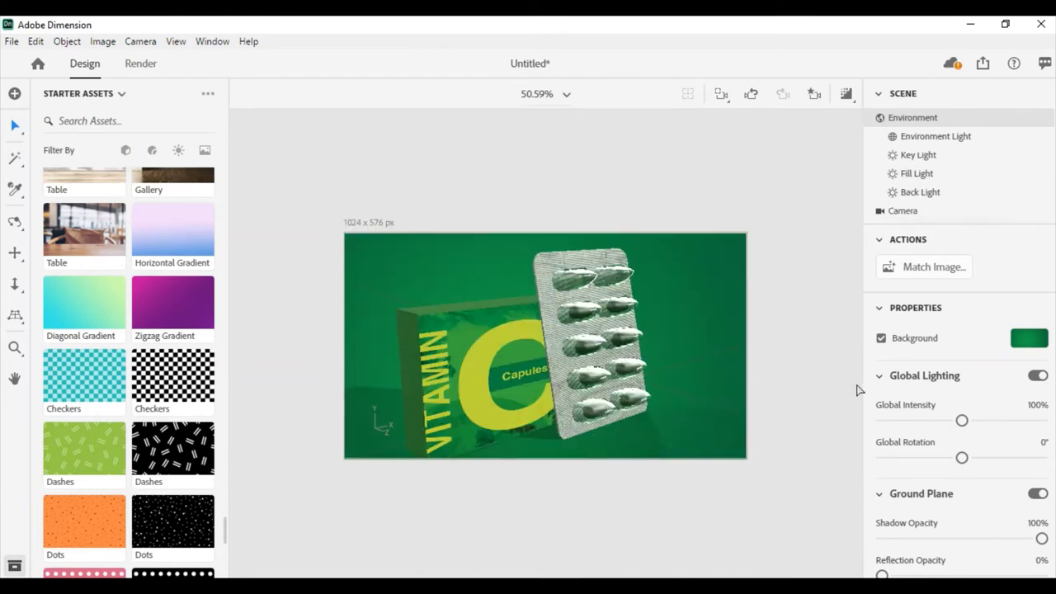
Undo the image match and restore the Main View camera bookmark.
key("ctrl+z")
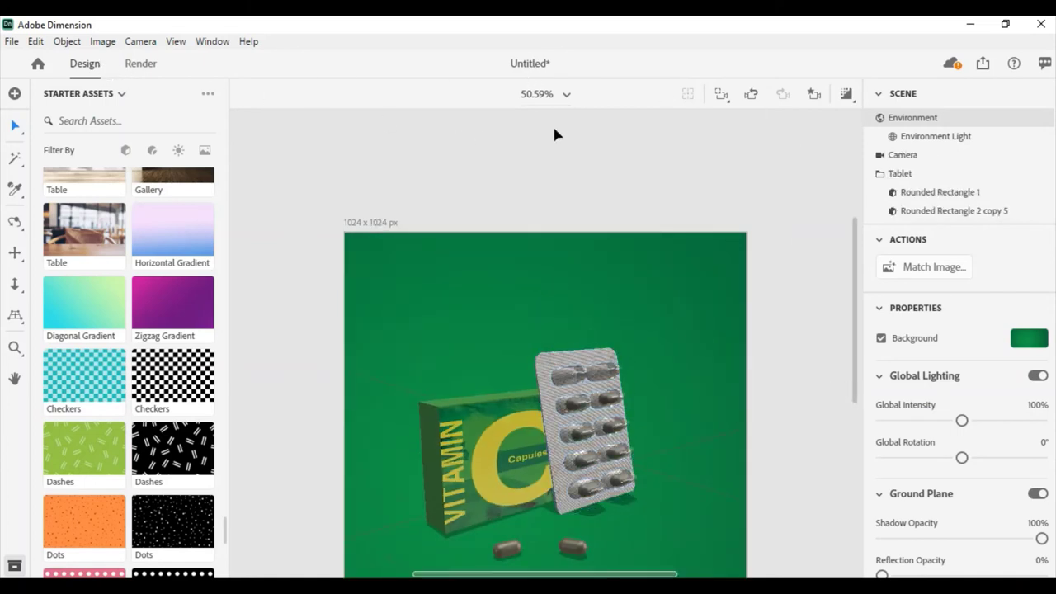
left_click(815, 94)
left_click(730, 152)
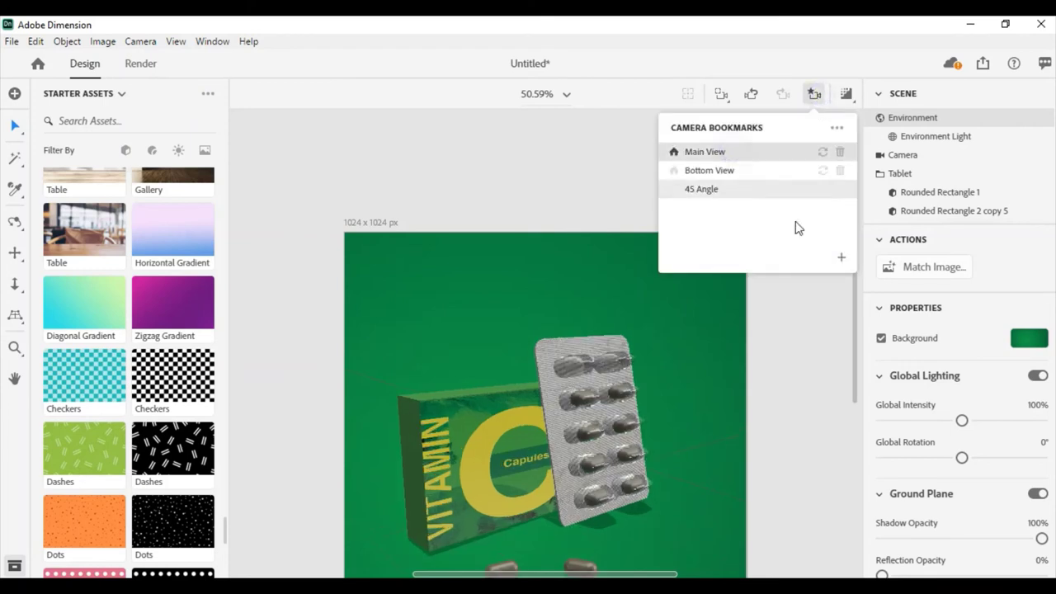
left_click(806, 371)
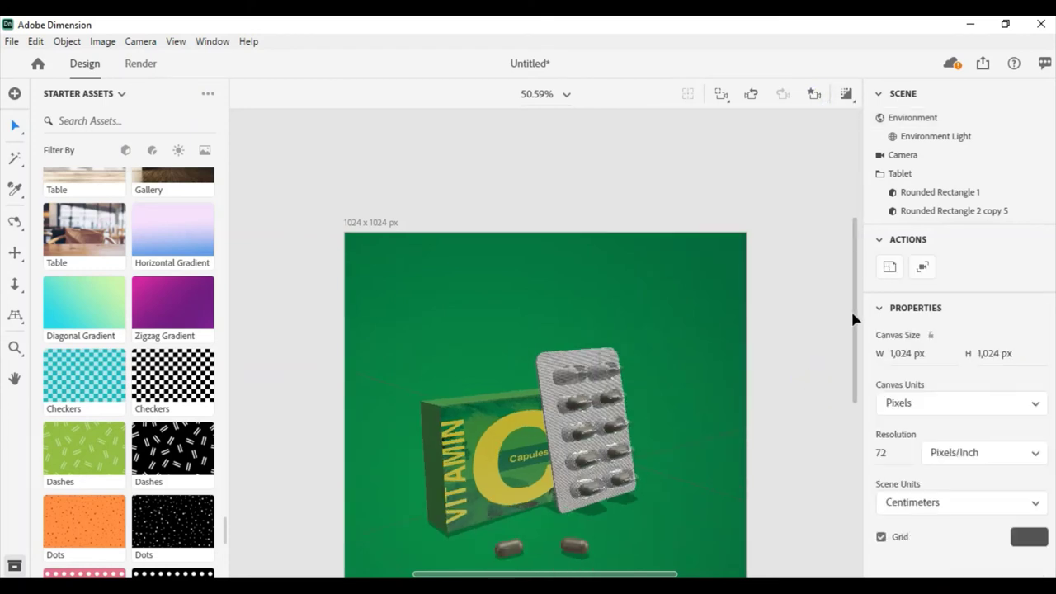
Zoom the view and reopen the Environment's background image in Photoshop.
left_click_drag(858, 315, 859, 346)
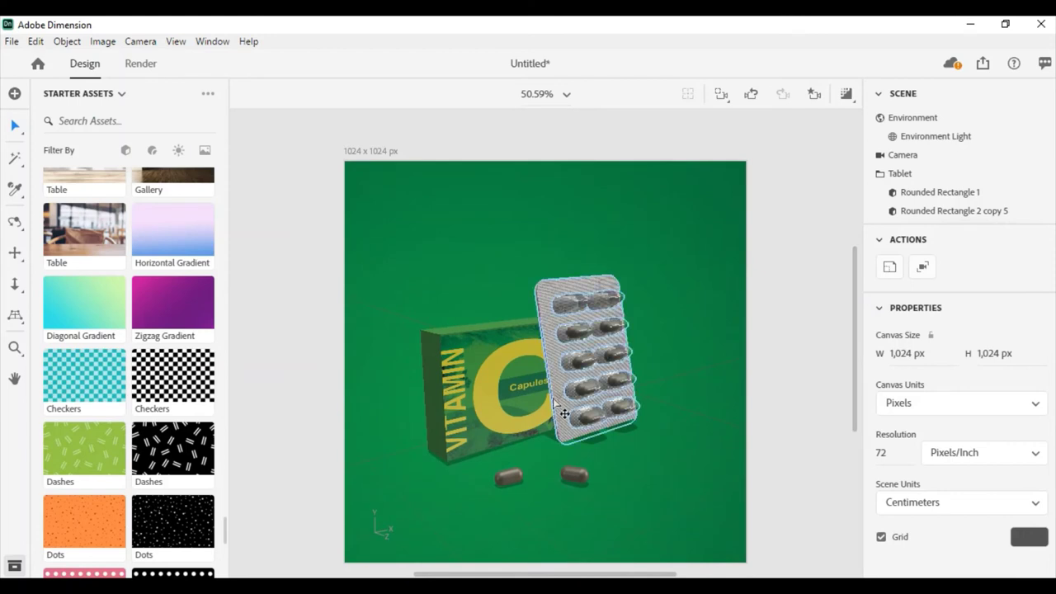
scroll(462, 413, "up", 1)
scroll(373, 410, "up", 2)
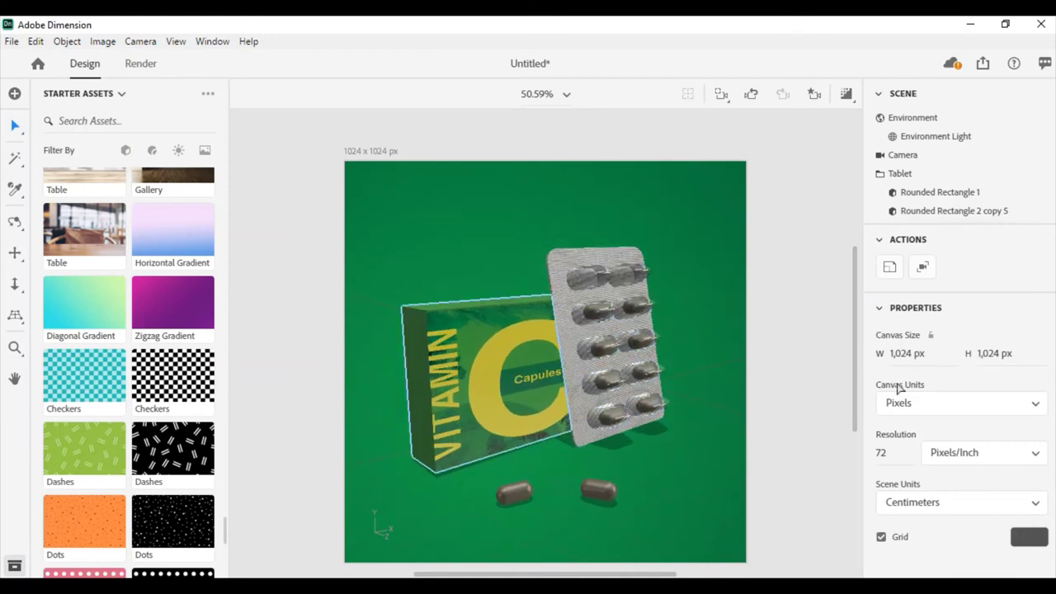
scroll(953, 399, "down", 1)
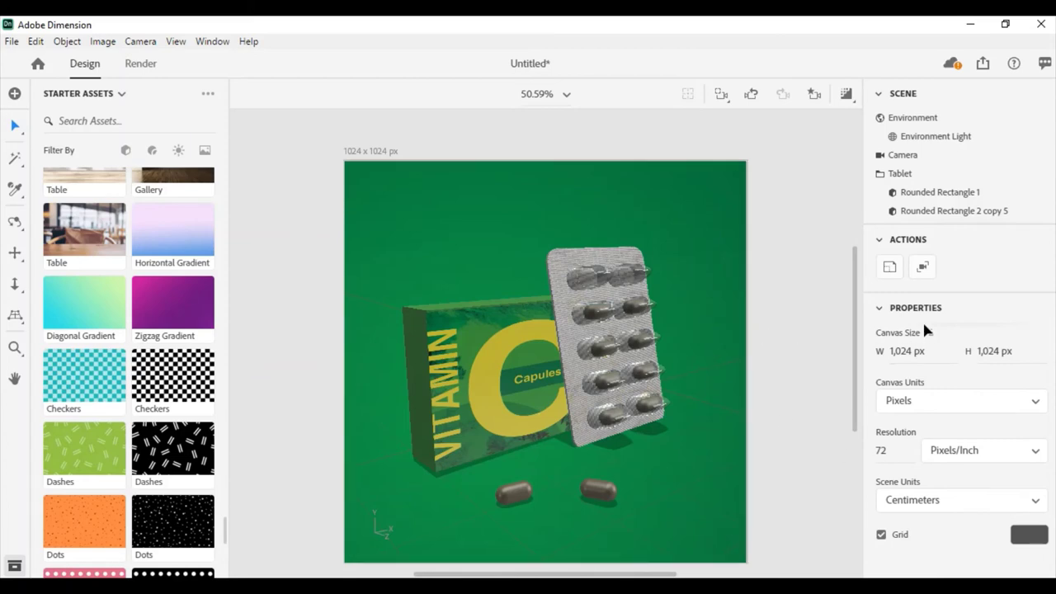
left_click(913, 117)
left_click(1027, 341)
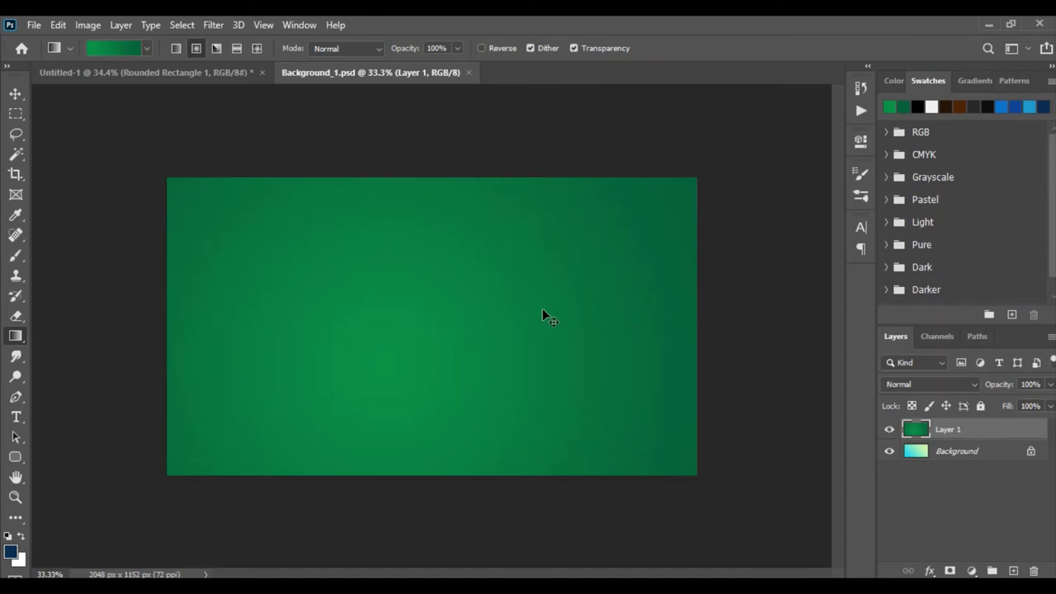
Adjust the gradient with Color Balance midtone shifts and a shadow-darkening curve.
key("ctrl+l")
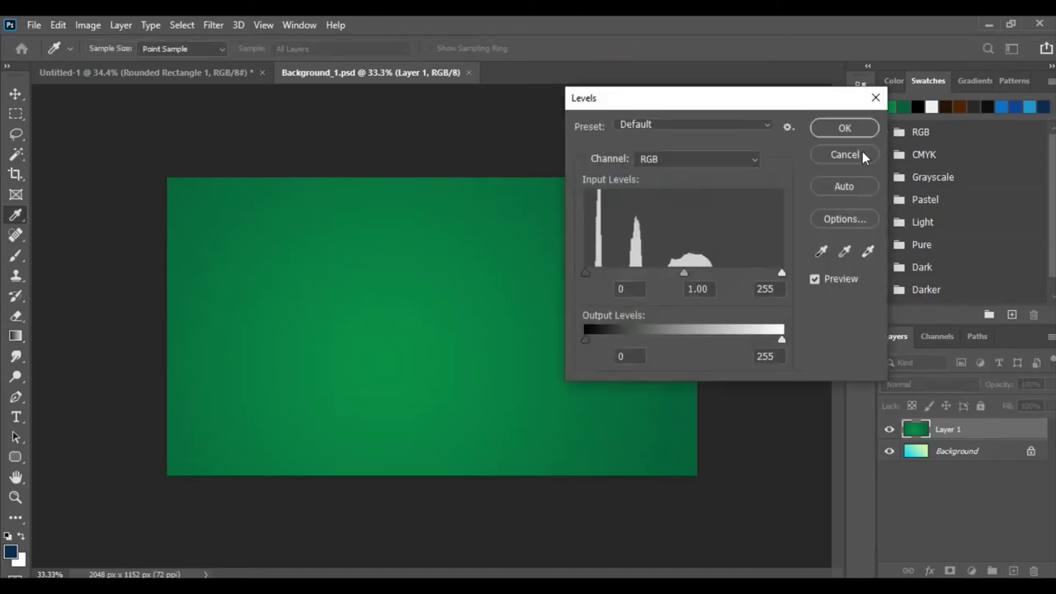
left_click(859, 153)
key("ctrl+b")
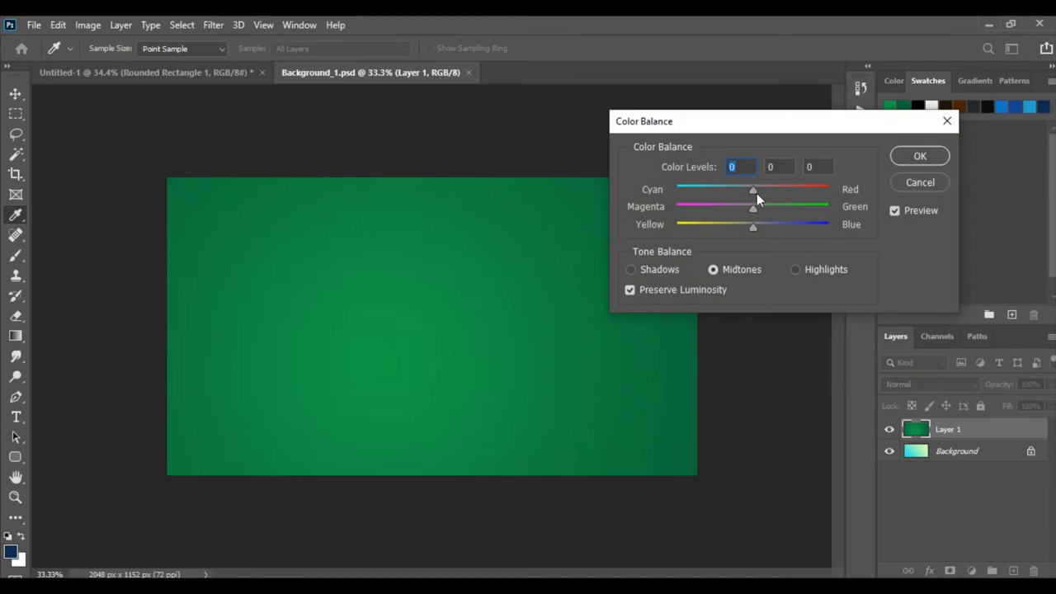
mouse_move(754, 208)
left_mouse_down()
mouse_move(774, 208)
mouse_move(783, 226)
left_mouse_up()
left_click_drag(737, 189, 771, 225)
left_click(902, 157)
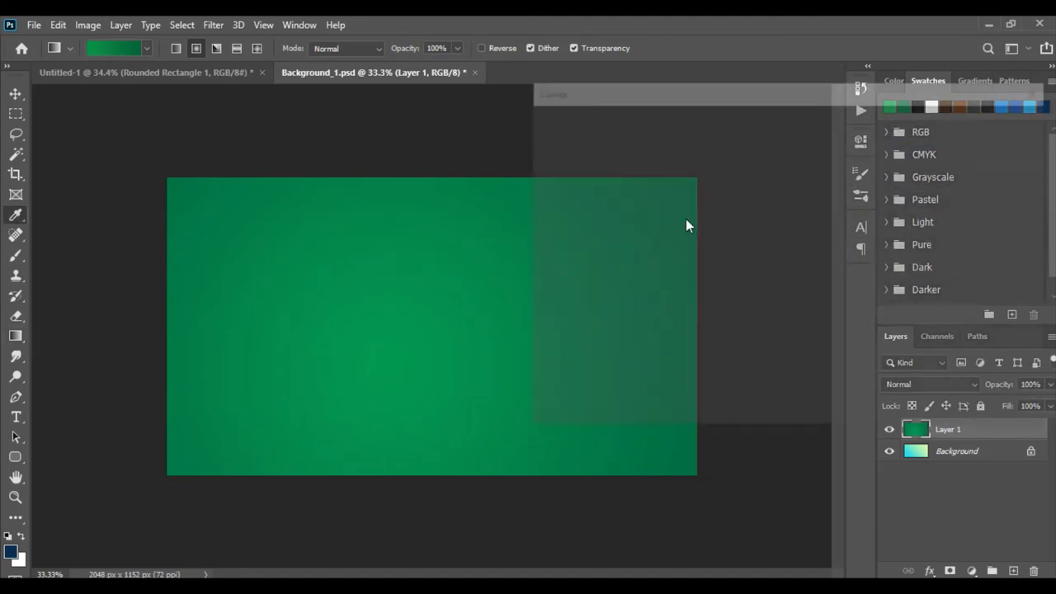
left_click_drag(660, 309, 667, 317)
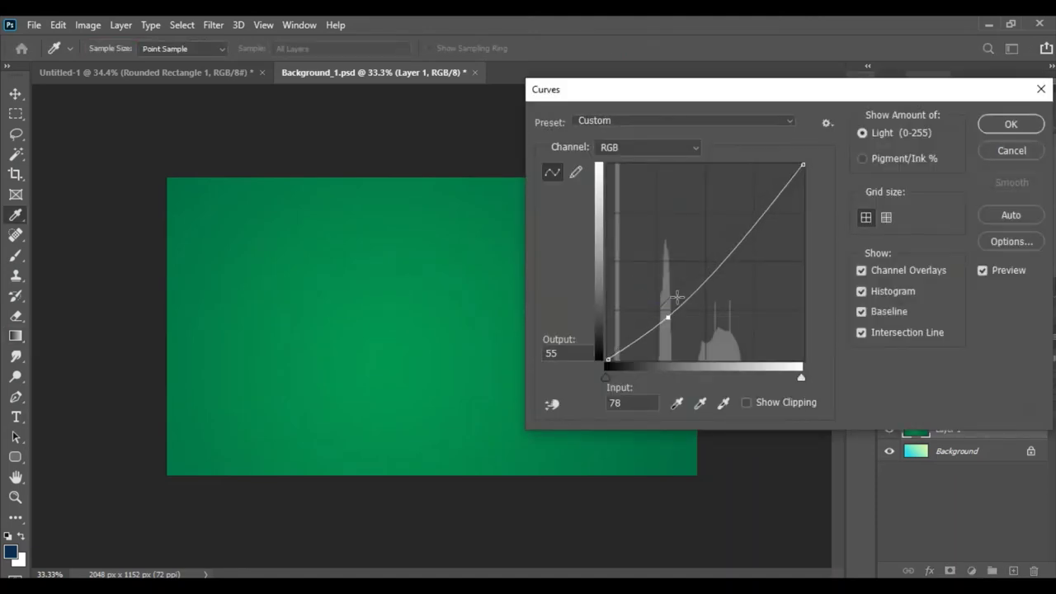
left_click_drag(754, 212, 756, 211)
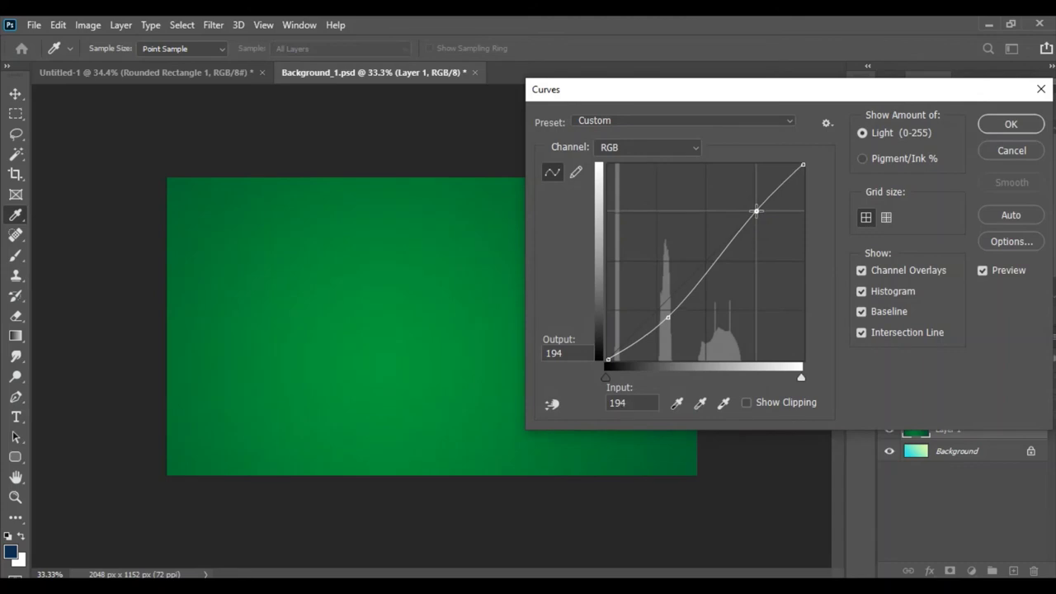
left_click(993, 127)
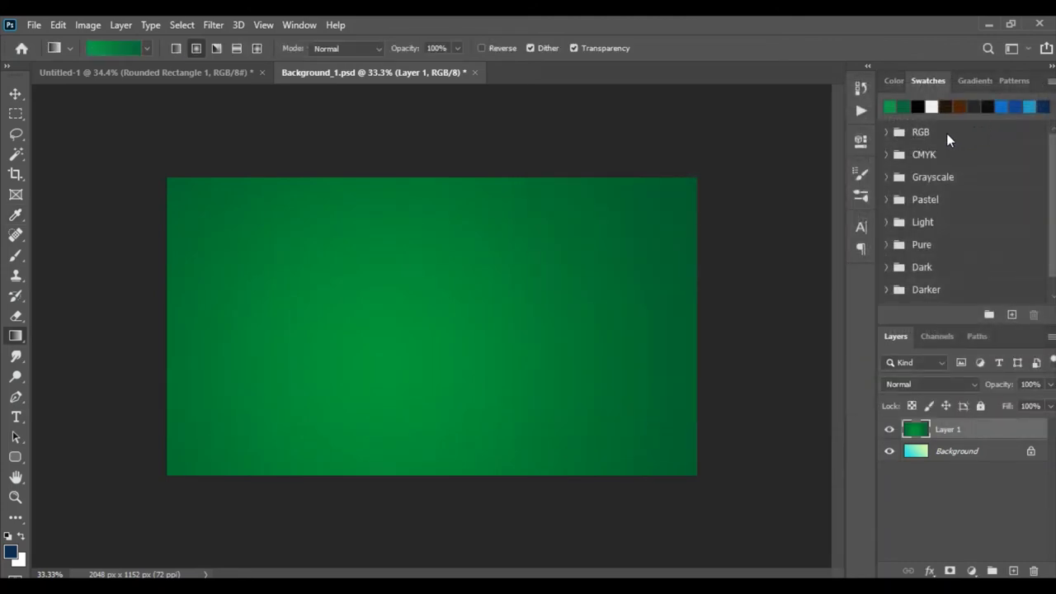
Shift the green's hue by +12 in Hue/Saturation and save Background_1.psd.
key("ctrl+u")
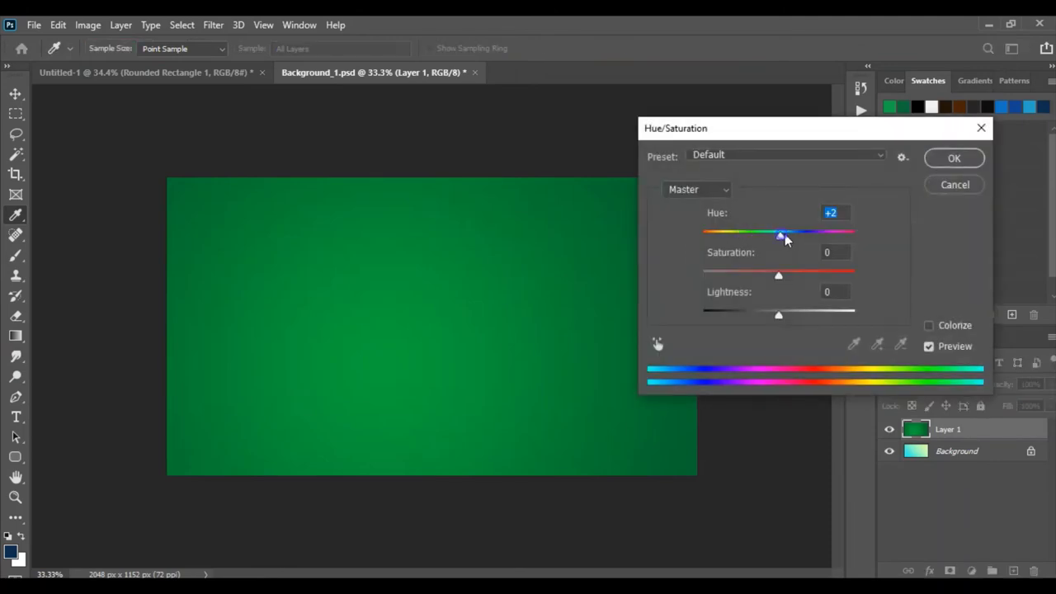
mouse_move(785, 234)
left_mouse_down()
mouse_move(768, 233)
mouse_move(788, 234)
left_mouse_up()
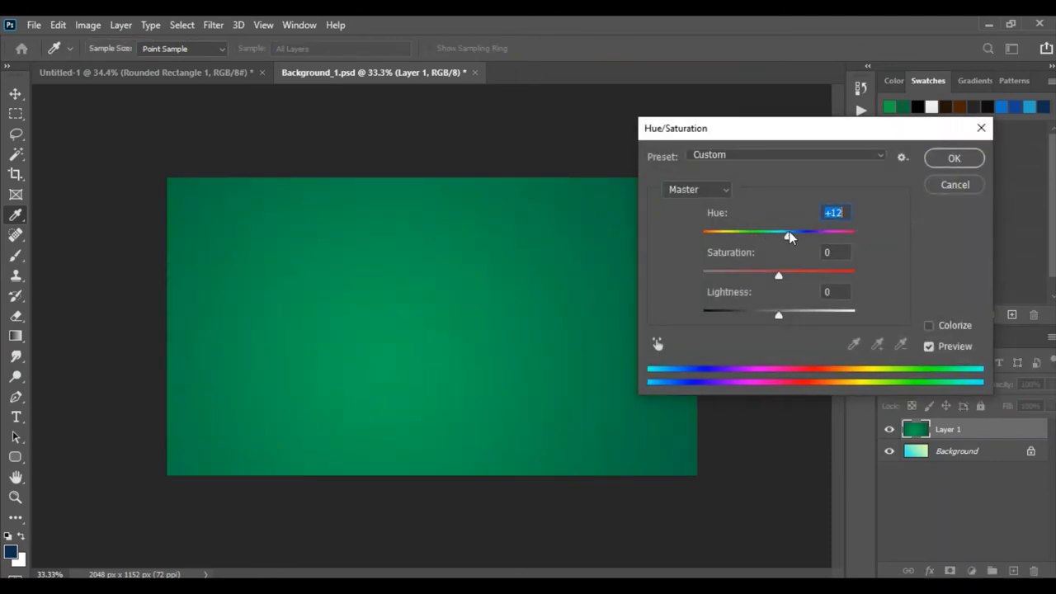
left_click(954, 158)
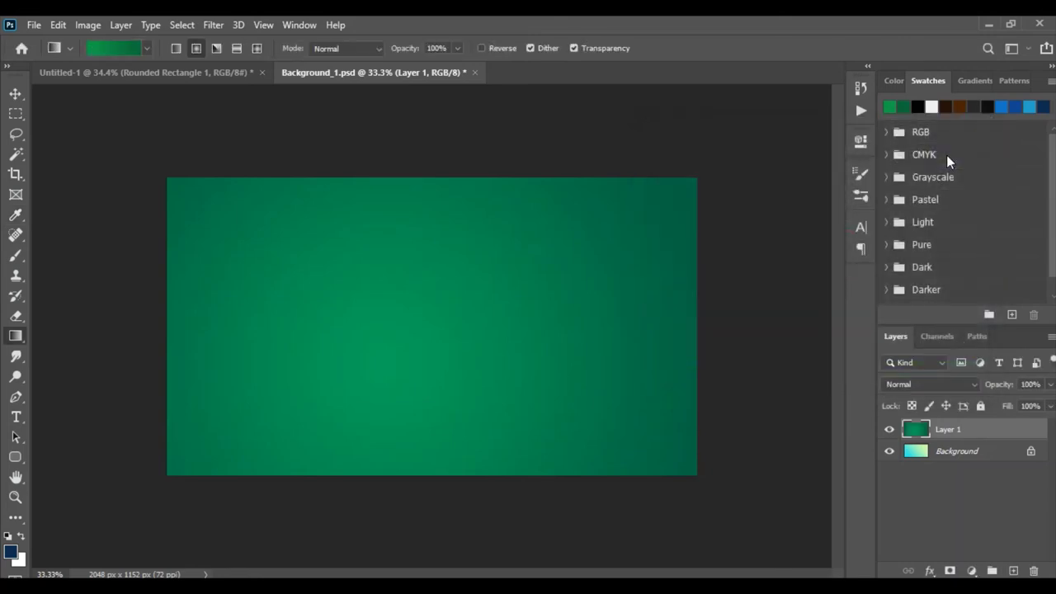
key("ctrl+s")
Turn on the render preview in Dimension, then reopen the Environment background image in Photoshop.
key("alt+Tab")
left_click(34, 24)
key("alt+Tab")
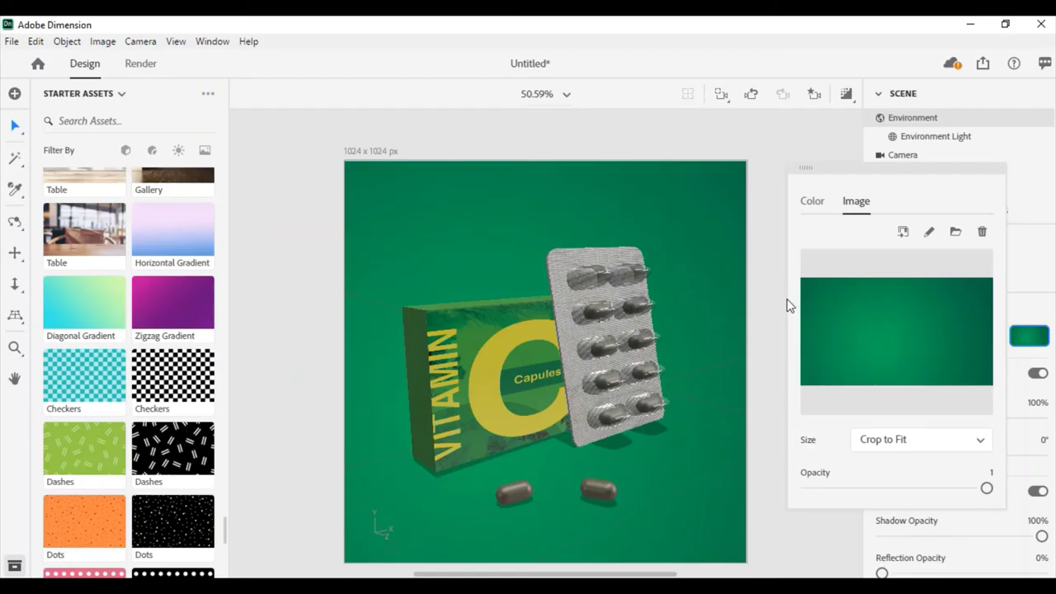
left_click(846, 95)
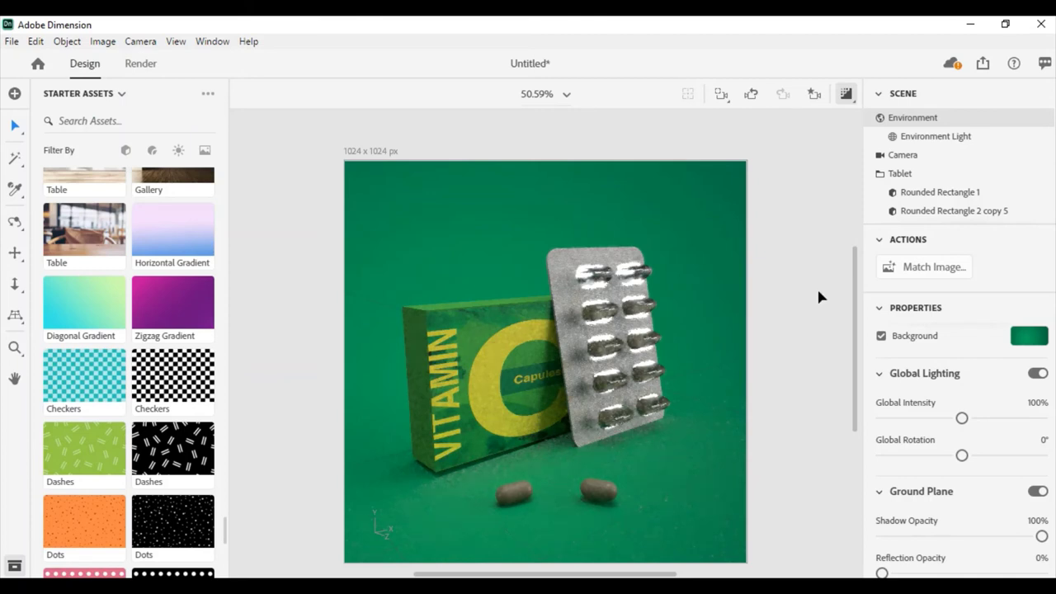
left_click(820, 295)
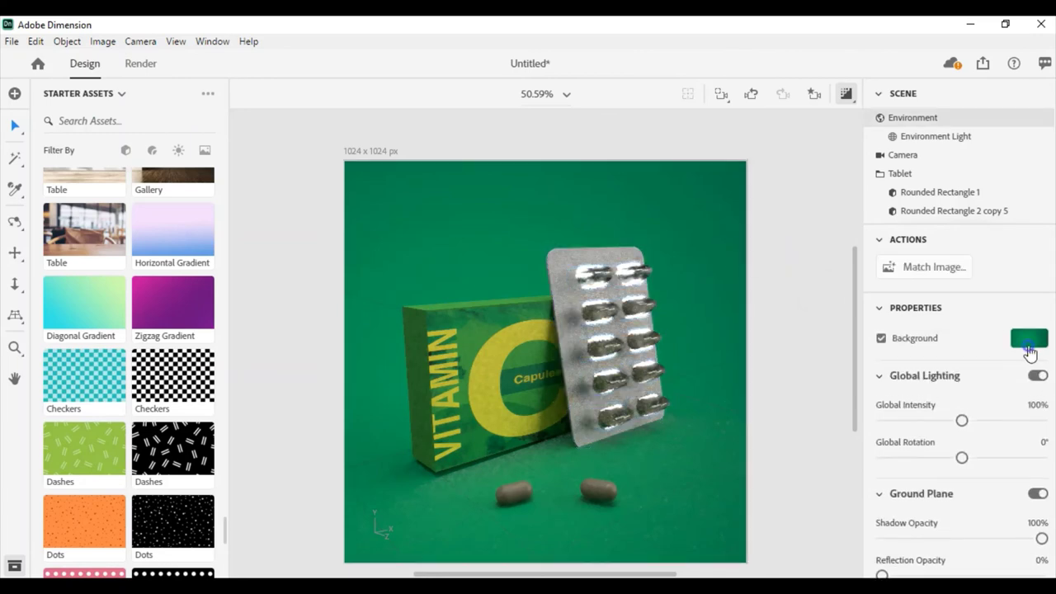
left_click(1030, 351)
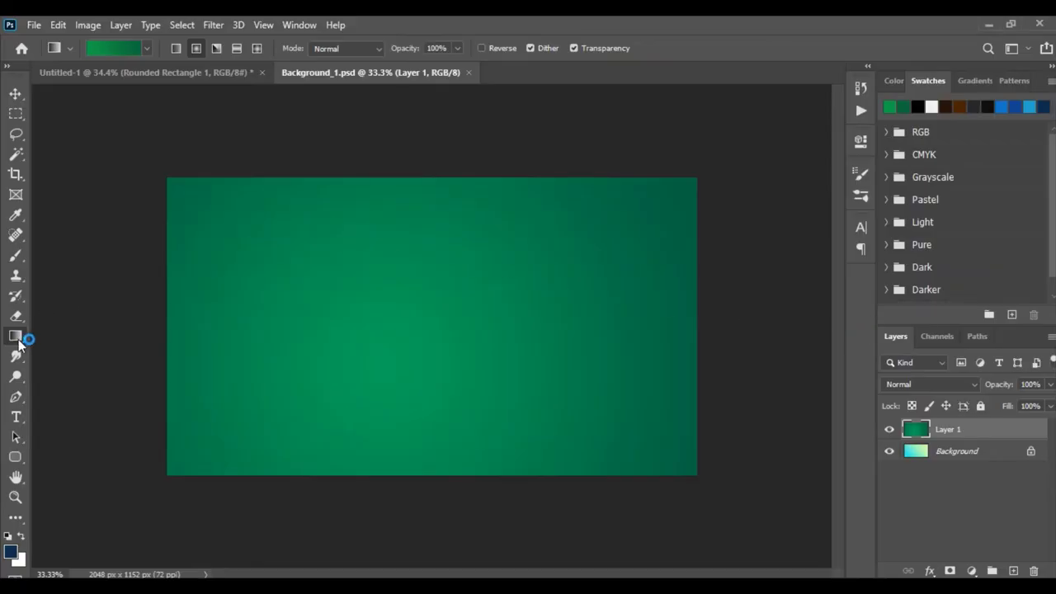
Load the Orange_02 preset from the Oranges folder in the Gradient Editor.
left_click(119, 51)
scroll(520, 264, "down", 1)
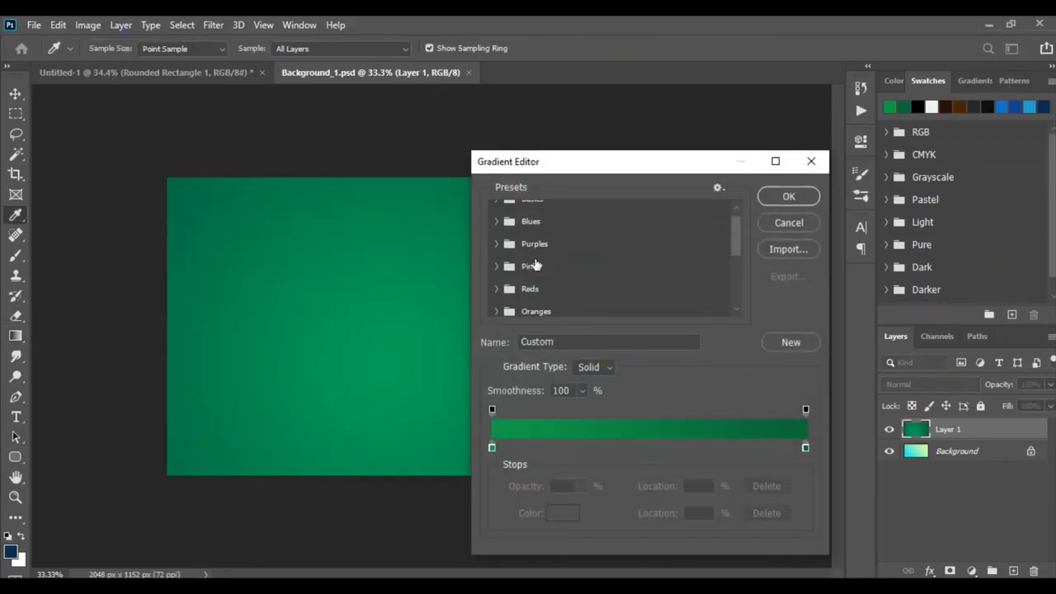
scroll(553, 268, "down", 1)
scroll(520, 271, "up", 2)
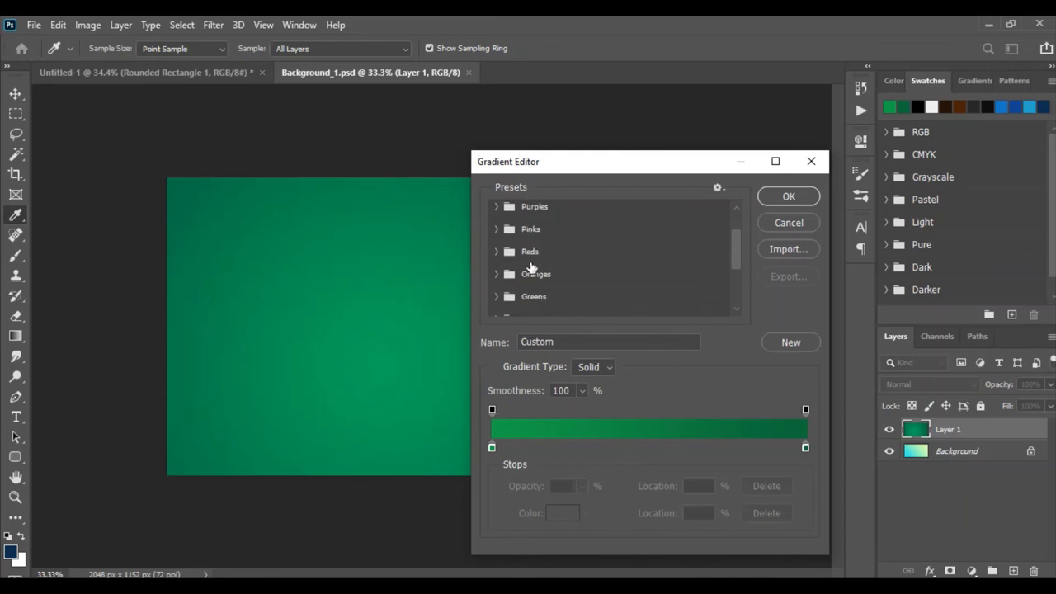
scroll(527, 268, "down", 1)
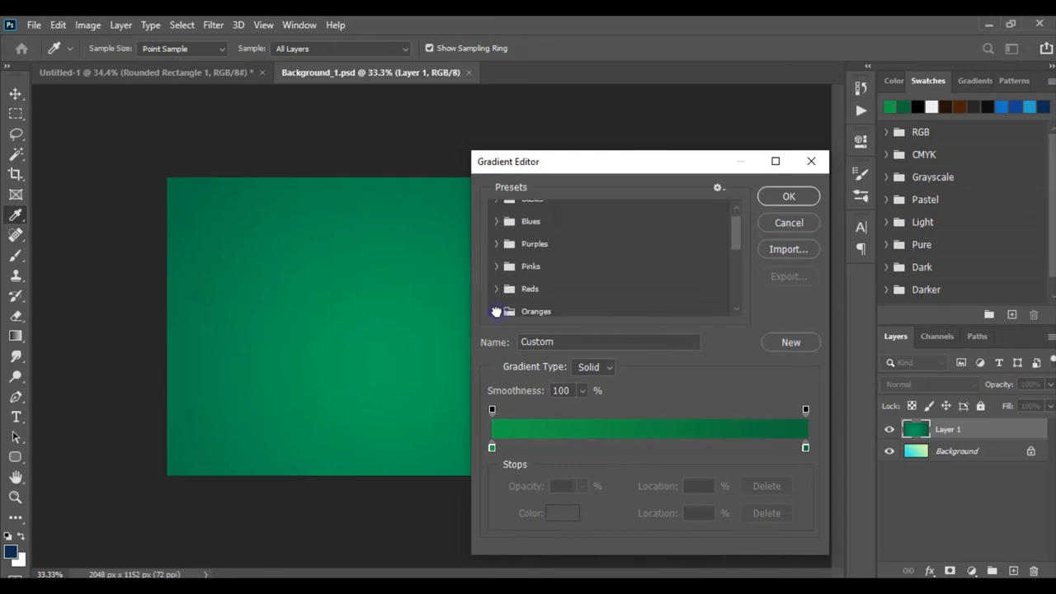
left_click(496, 311)
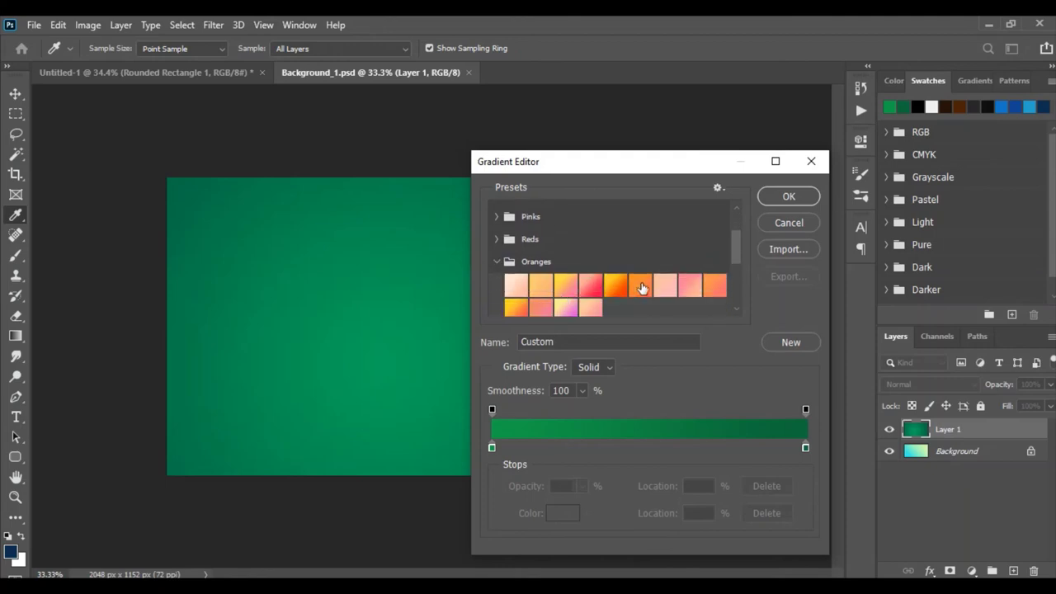
double_click(545, 283)
left_click(689, 191)
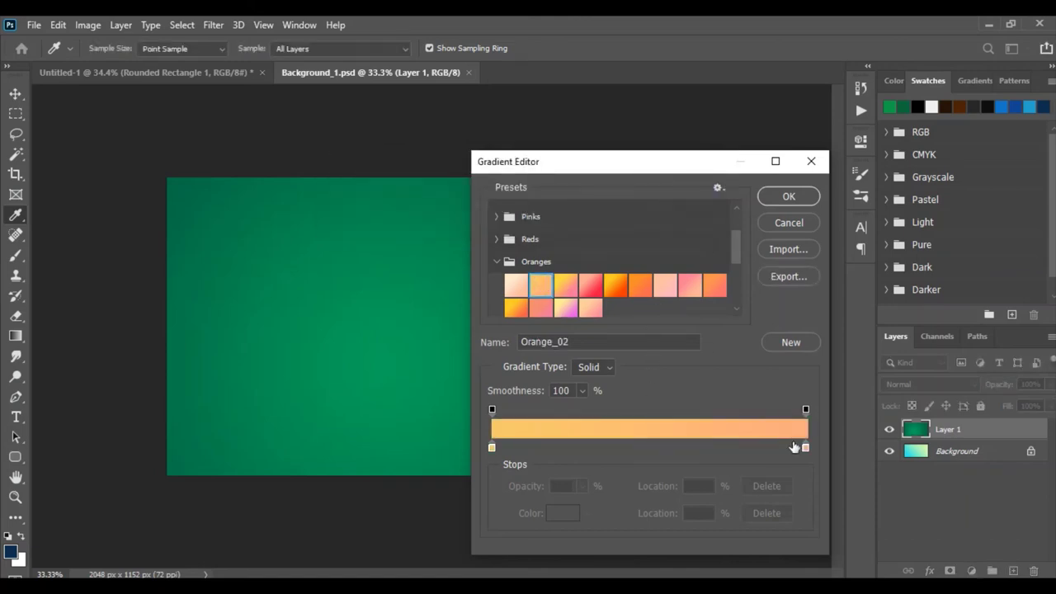
Recolour the stops to yellows: left pale #ffef80, right bright #ffe243.
double_click(806, 447)
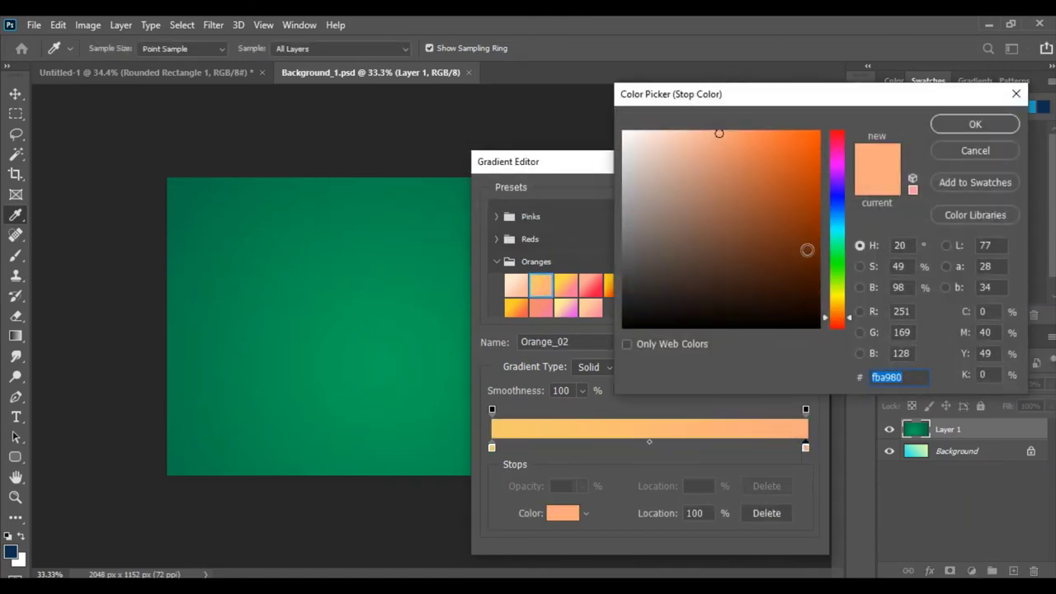
left_click_drag(837, 317, 837, 300)
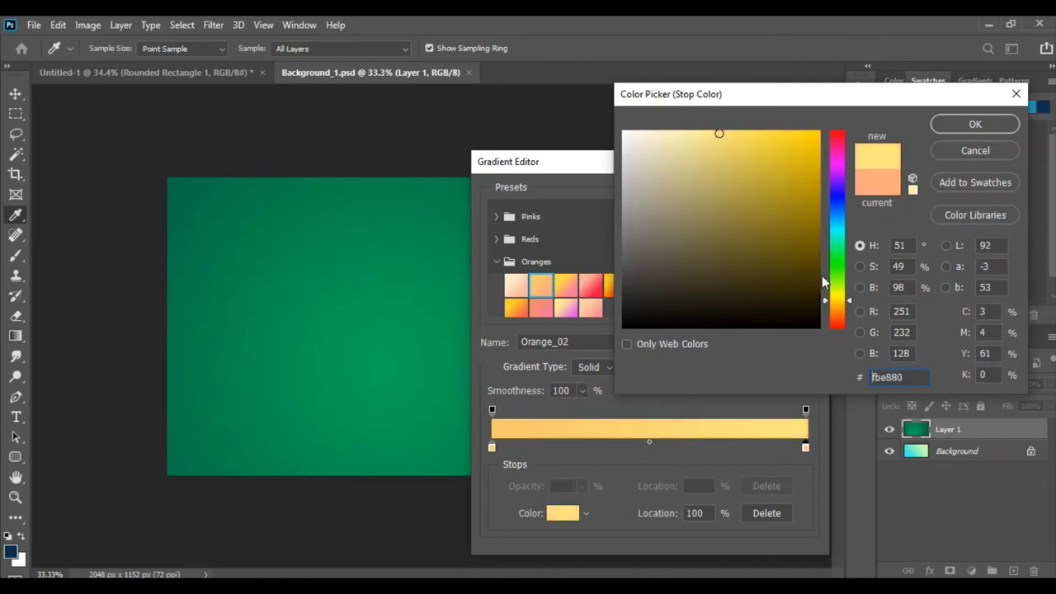
left_click_drag(759, 134, 767, 130)
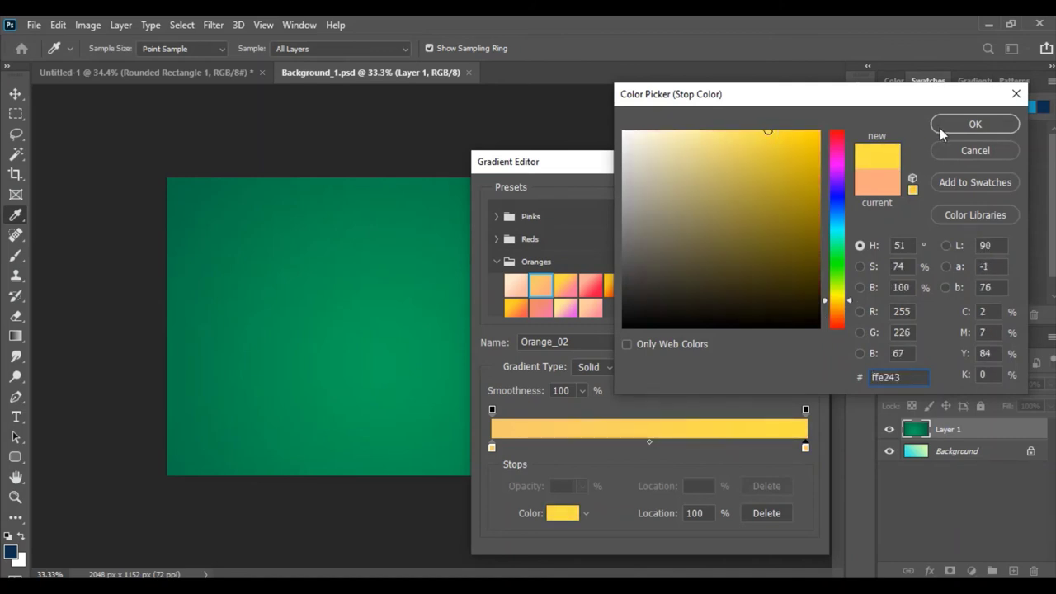
left_click(973, 126)
left_click(492, 448)
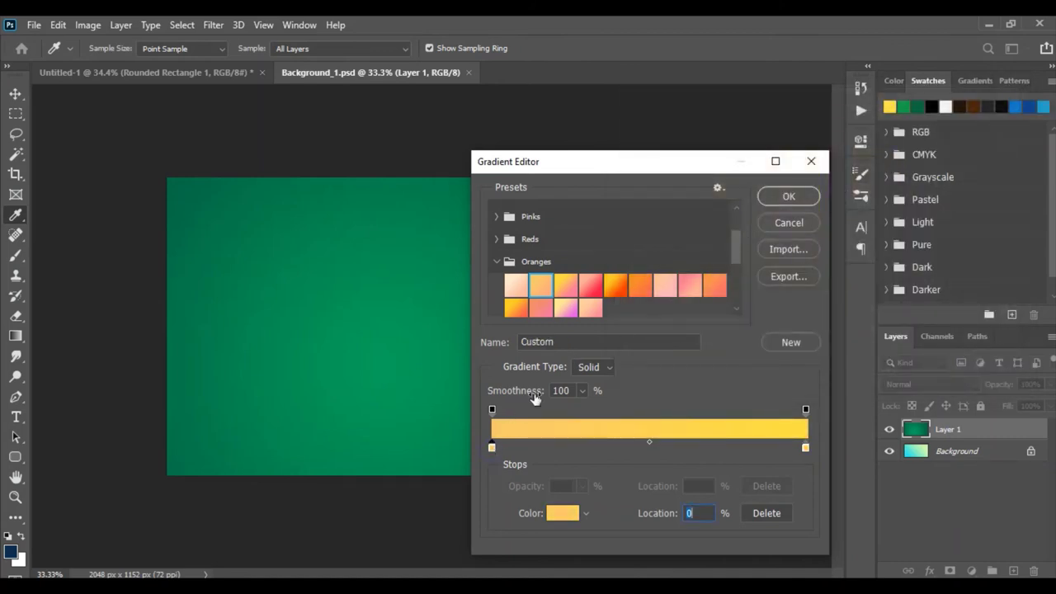
left_click(567, 514)
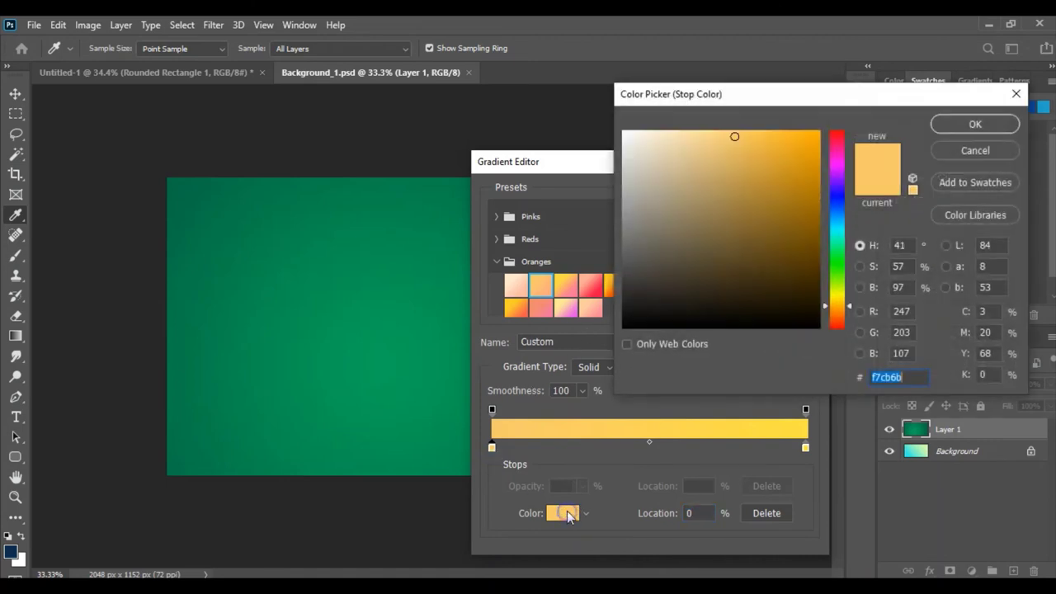
left_click(840, 302)
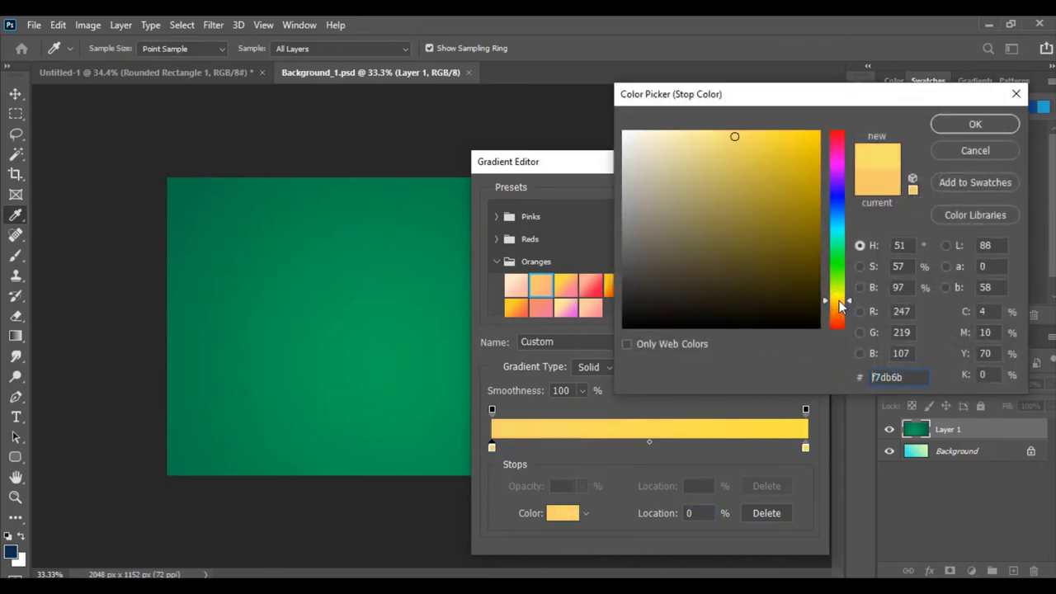
left_click_drag(737, 142, 723, 130)
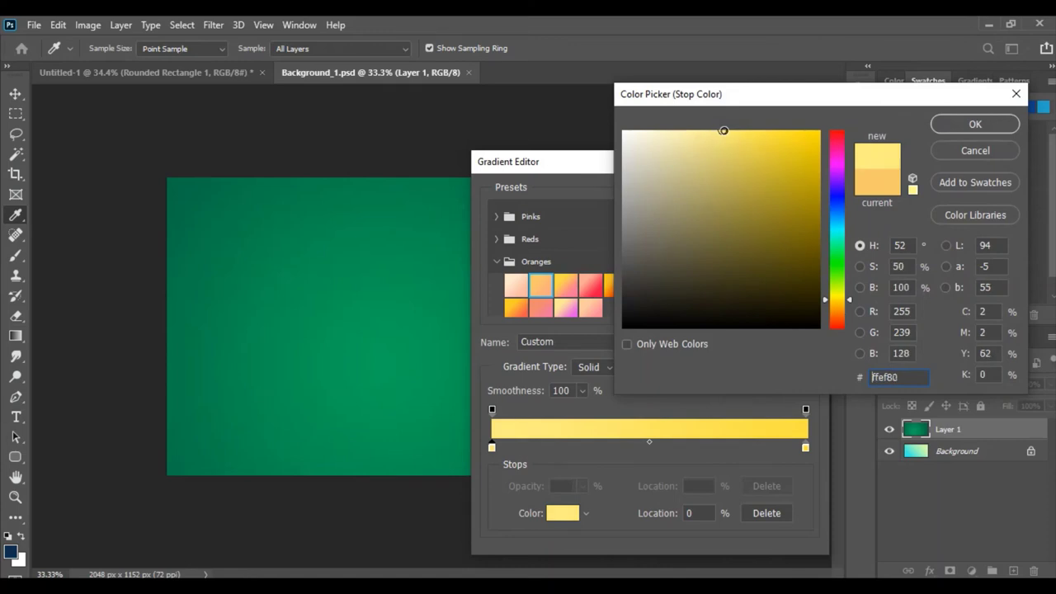
left_click(975, 124)
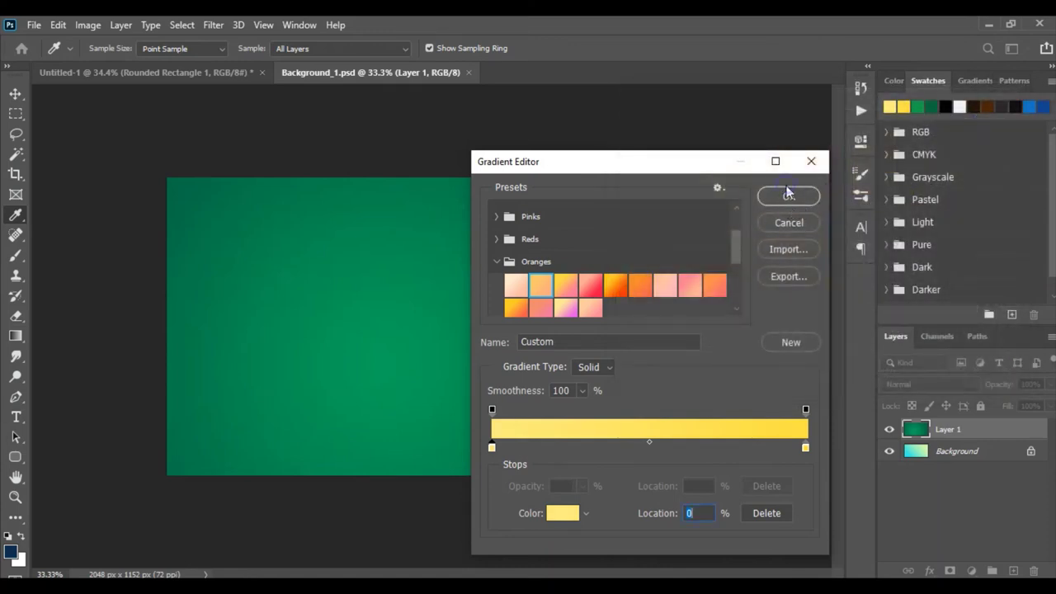
left_click(788, 195)
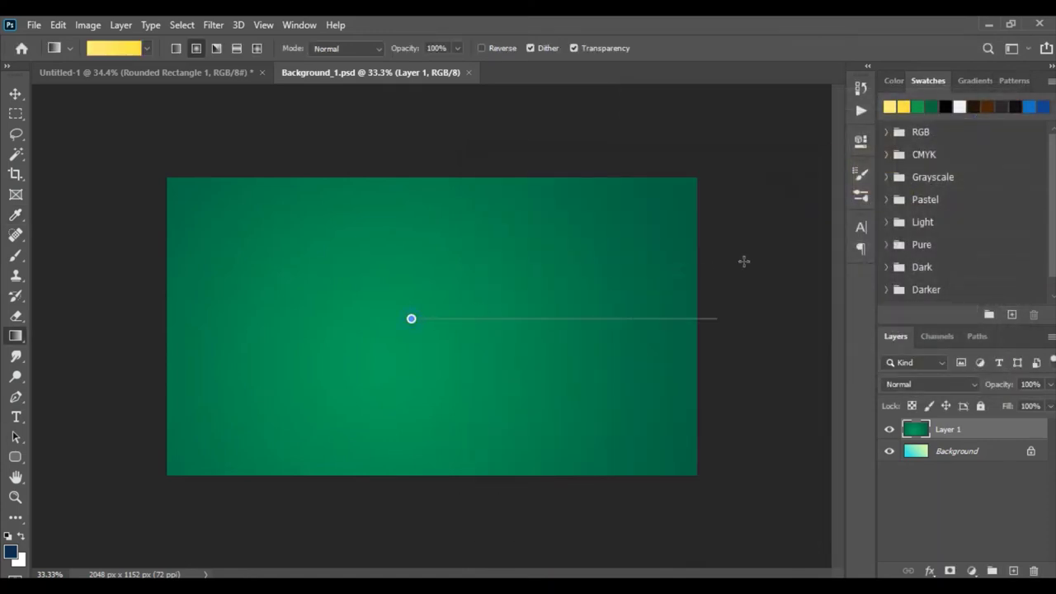
Drag a centre-out radial yellow gradient across Layer 1 and save the file.
left_click_drag(411, 318, 748, 262, "shift")
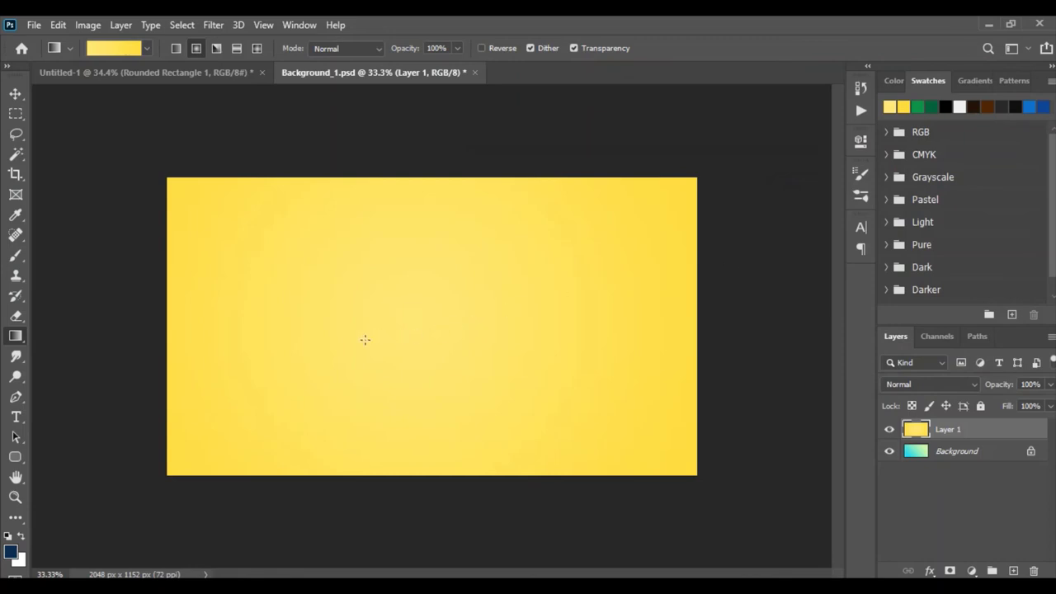
key("ctrl+s")
Shift the background hue by +16 and lower saturation by 19 in Hue/Saturation.
key("ctrl+u")
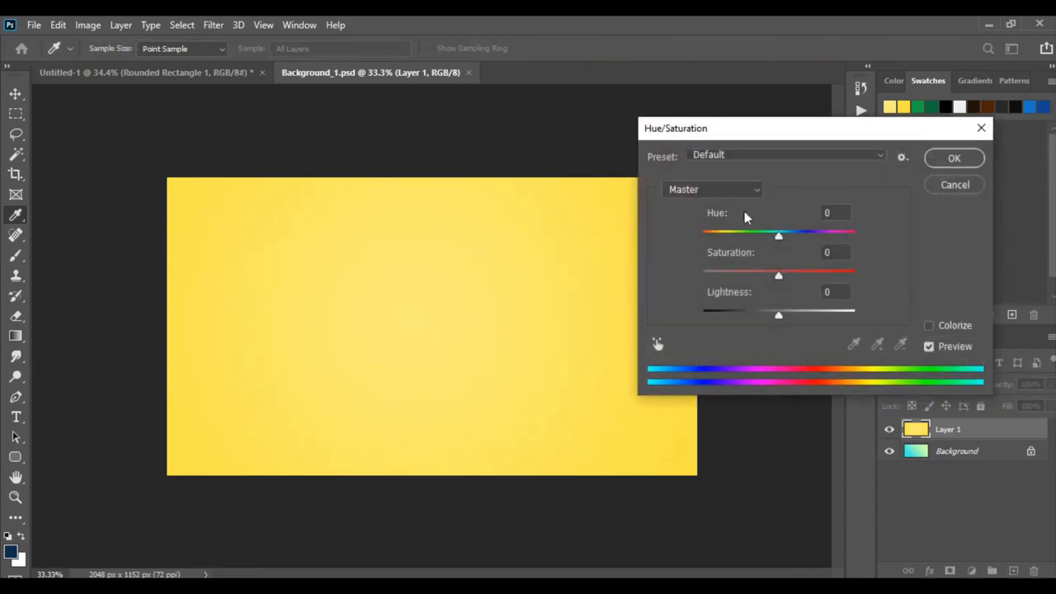
mouse_move(779, 234)
left_mouse_down()
mouse_move(808, 235)
mouse_move(793, 237)
left_mouse_up()
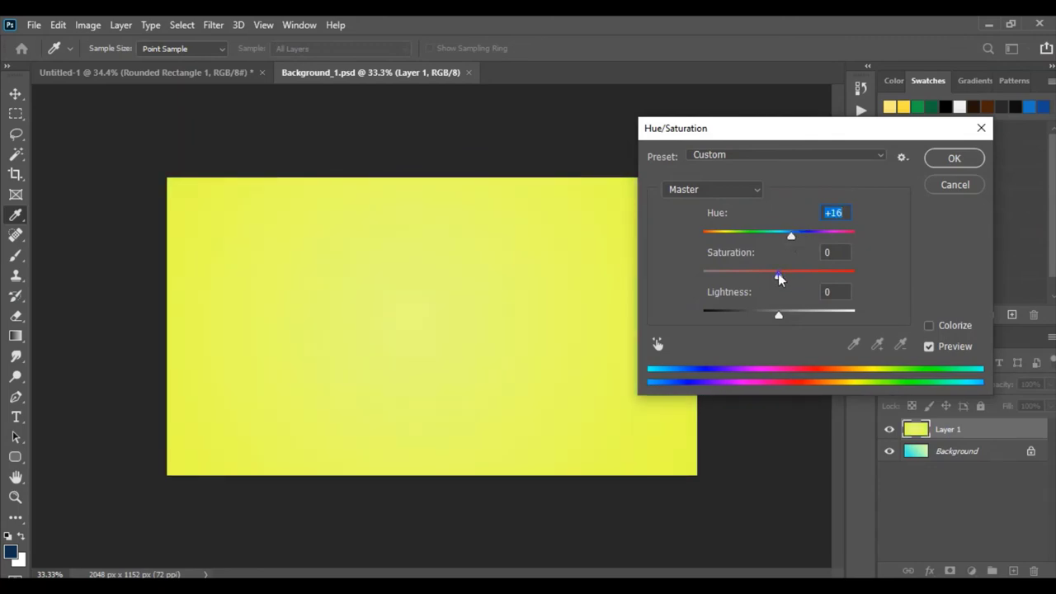
mouse_move(779, 272)
left_mouse_down()
mouse_move(760, 274)
mouse_move(787, 270)
mouse_move(765, 273)
left_mouse_up()
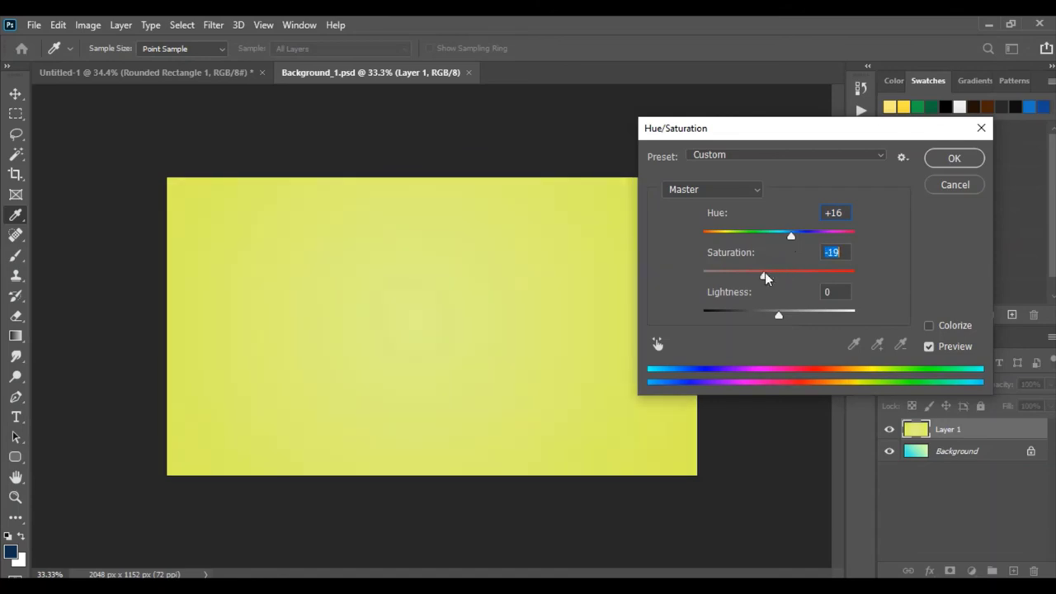
left_click(955, 158)
key("g")
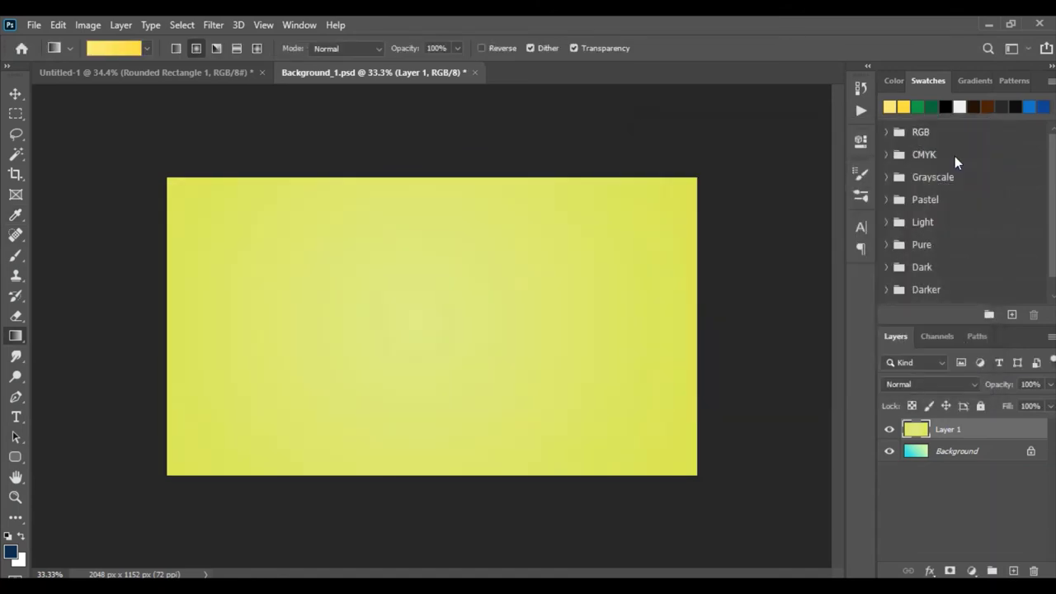
Warm the midtones with Color Balance (+18, +13, −12) and save the file.
key("ctrl+b")
left_click_drag(751, 225, 745, 226)
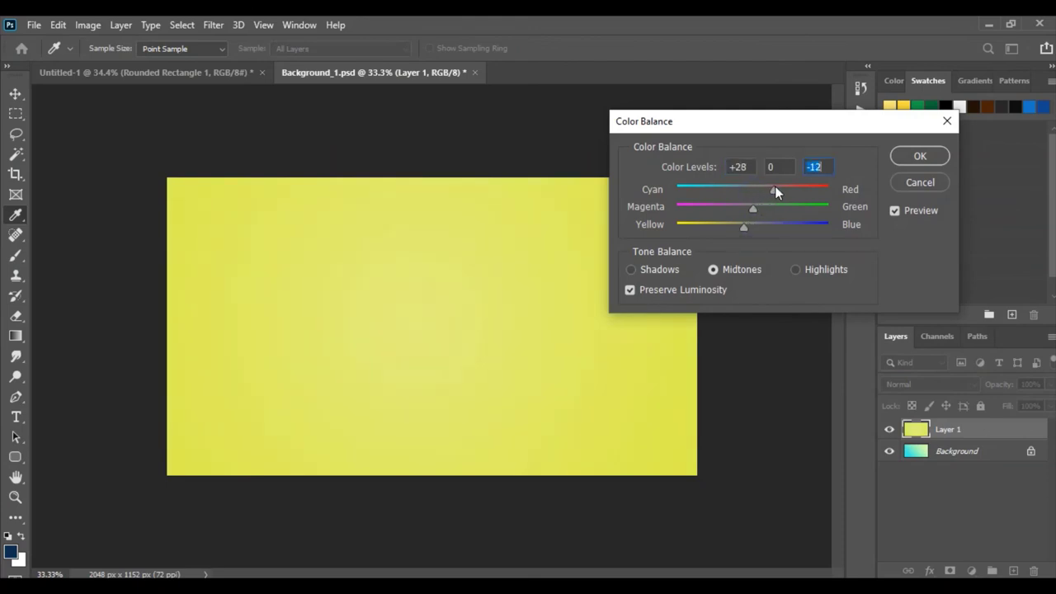
left_click_drag(776, 190, 764, 208)
left_click(763, 208)
left_click(908, 156)
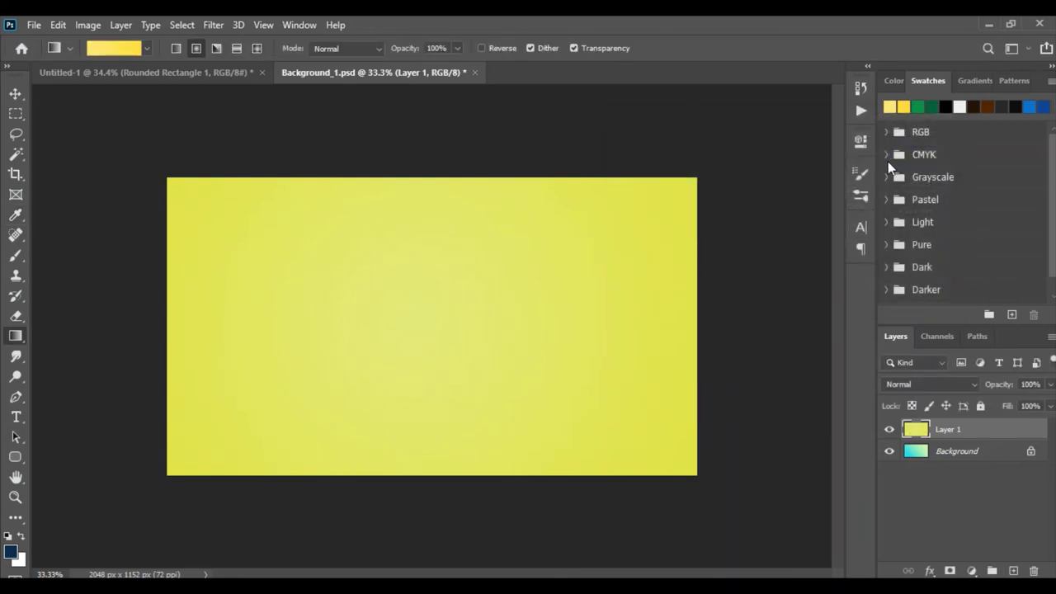
key("ctrl+s")
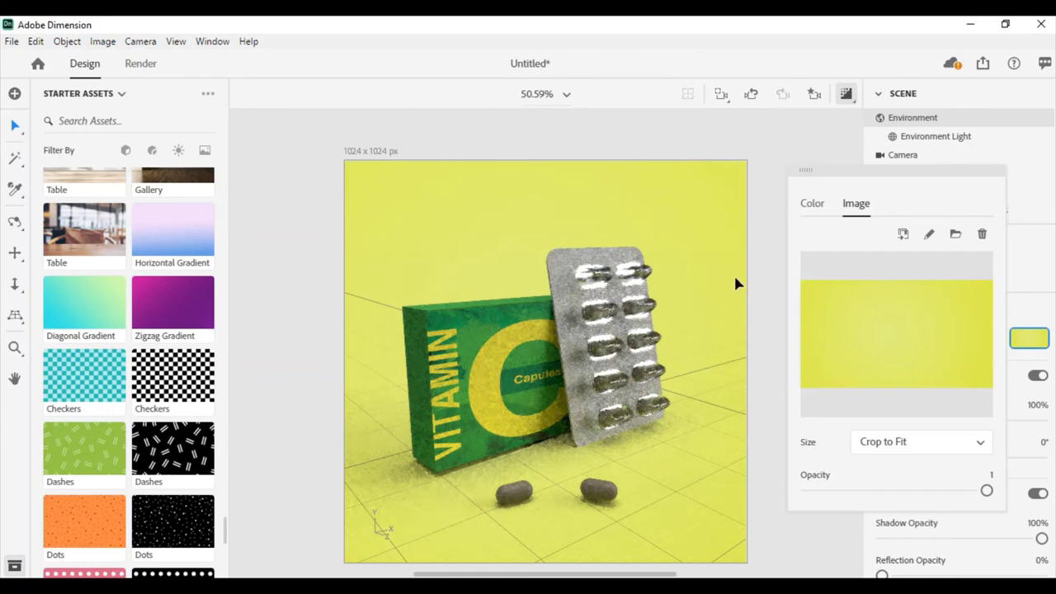
Turn off the render preview and select the Environment Light in the Scene panel.
left_click(846, 93)
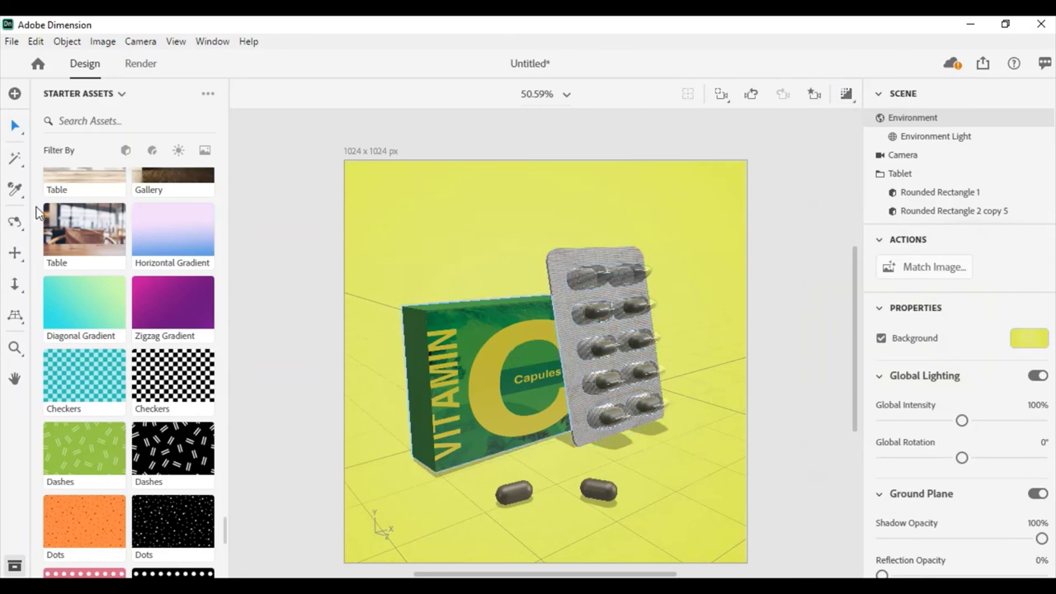
scroll(118, 375, "down", 10)
scroll(122, 331, "up", 12)
scroll(124, 304, "up", 5)
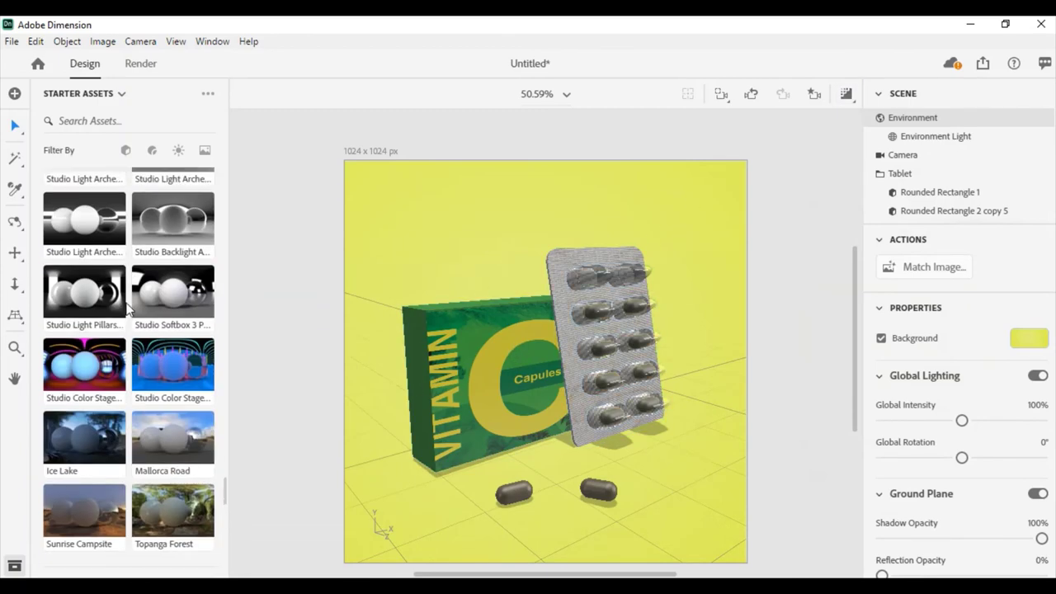
scroll(136, 281, "up", 5)
scroll(142, 269, "up", 1)
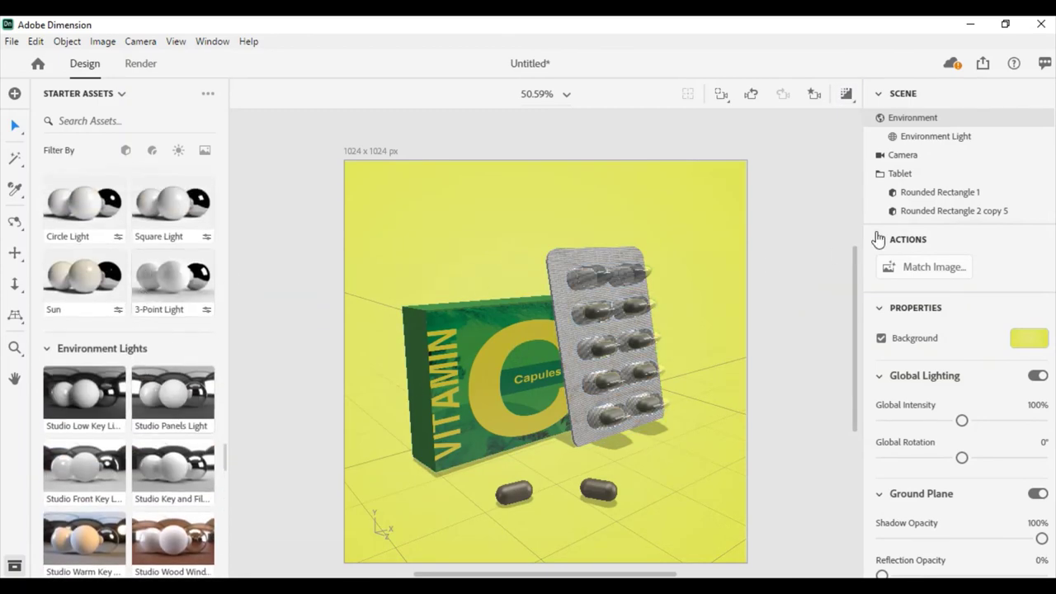
left_click(937, 136)
Browse the Starter Assets light presets down to the Directional Lights section.
scroll(130, 236, "up", 3)
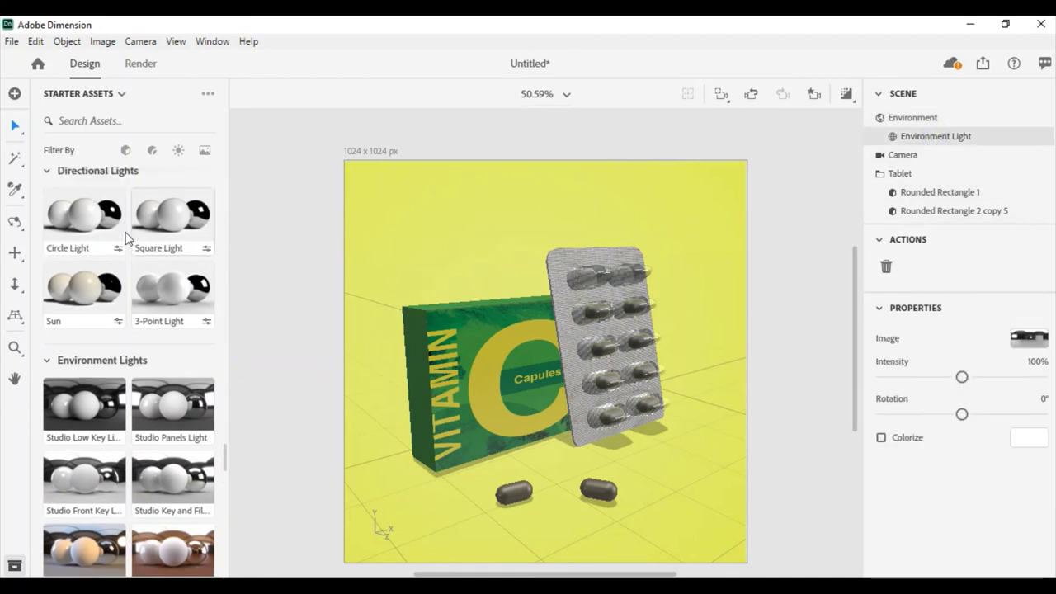
scroll(107, 273, "up", 3)
scroll(113, 277, "down", 3)
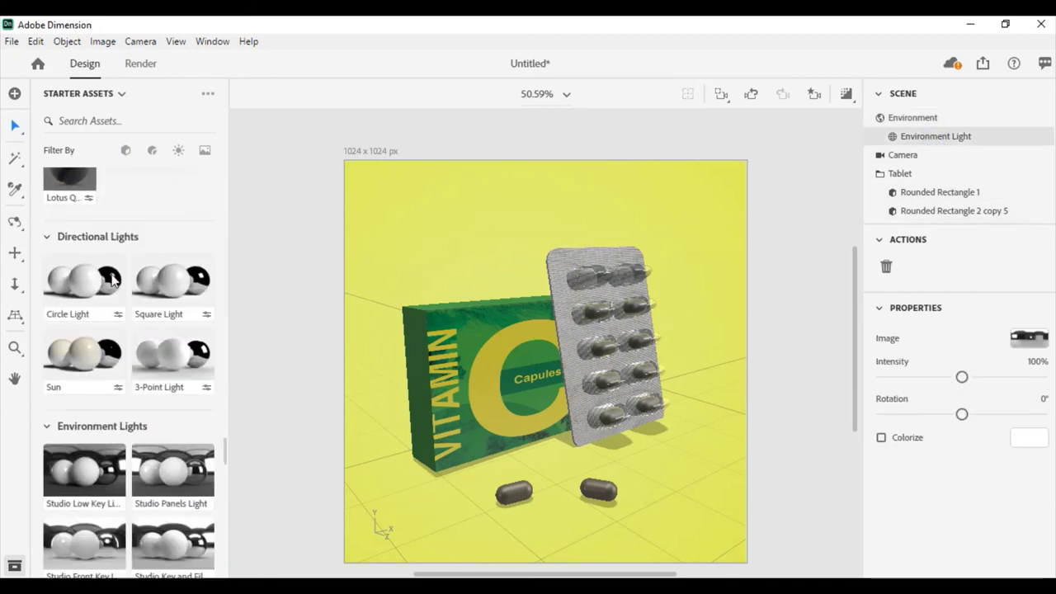
scroll(132, 321, "down", 1)
scroll(157, 364, "down", 1)
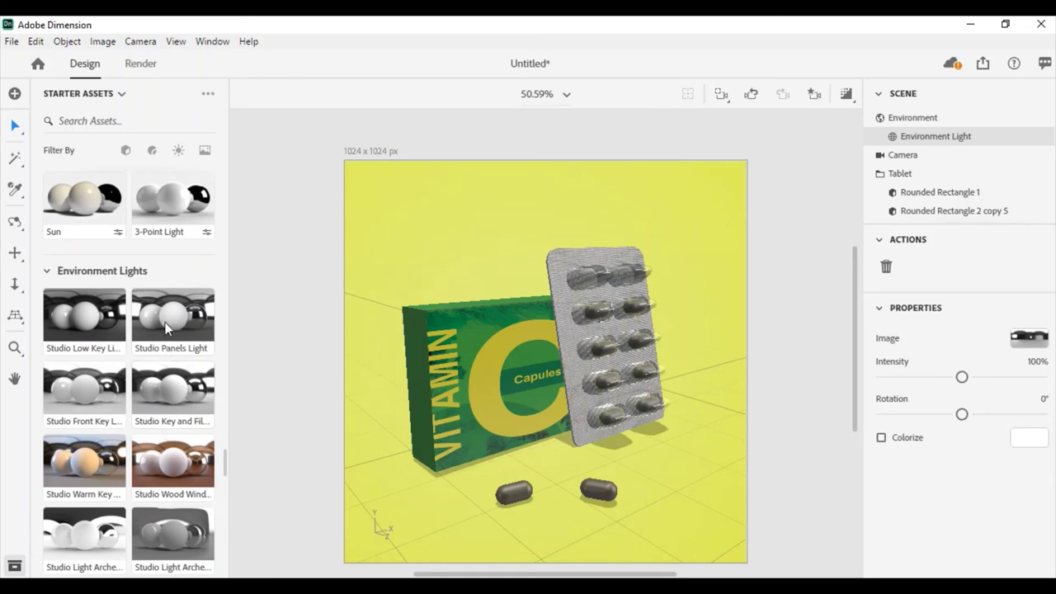
scroll(163, 370, "up", 3)
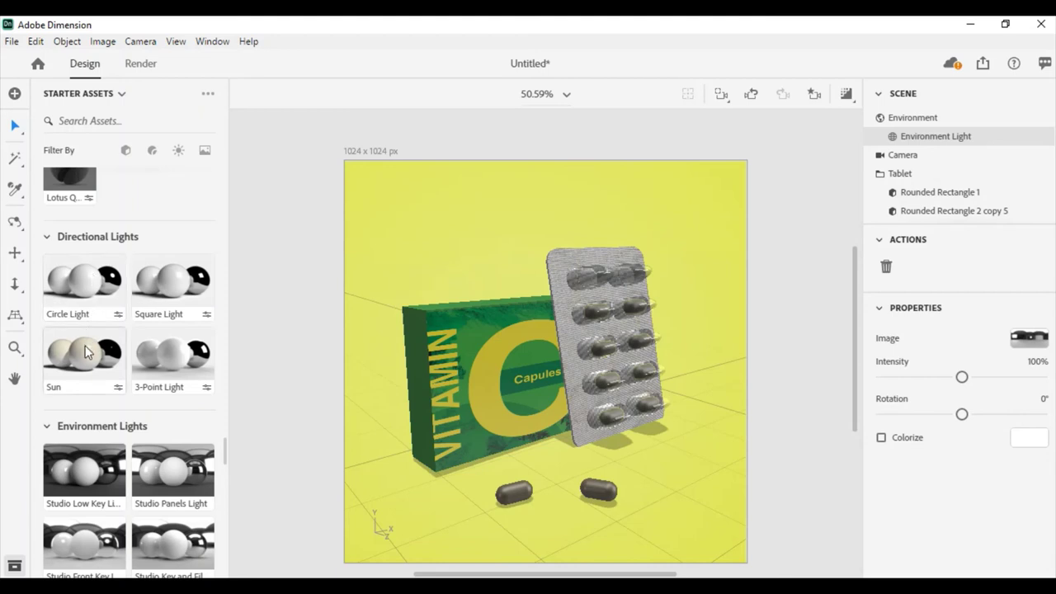
Add the Circle Light directional light and check its shadows in Render Preview.
left_click(84, 285)
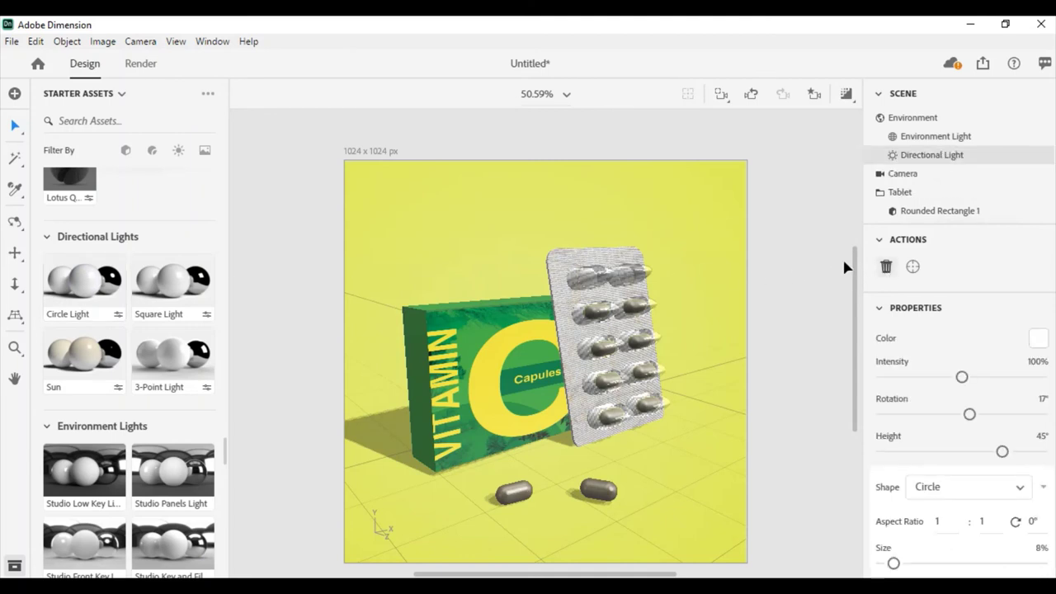
left_click(847, 99)
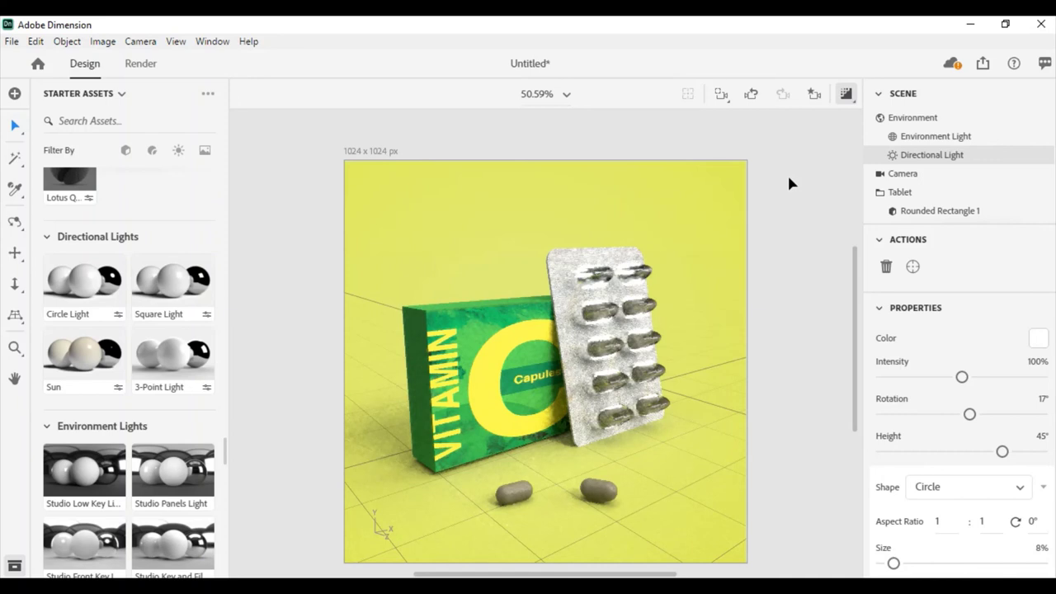
left_click(849, 97)
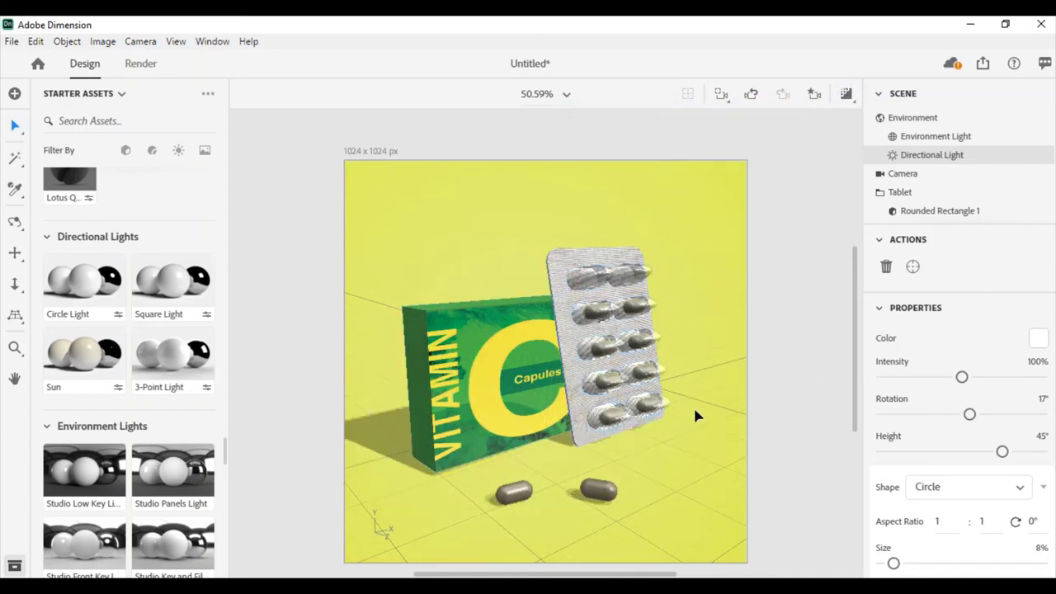
Switch to the Bottom View camera bookmark and check it with Render Preview.
left_click(815, 95)
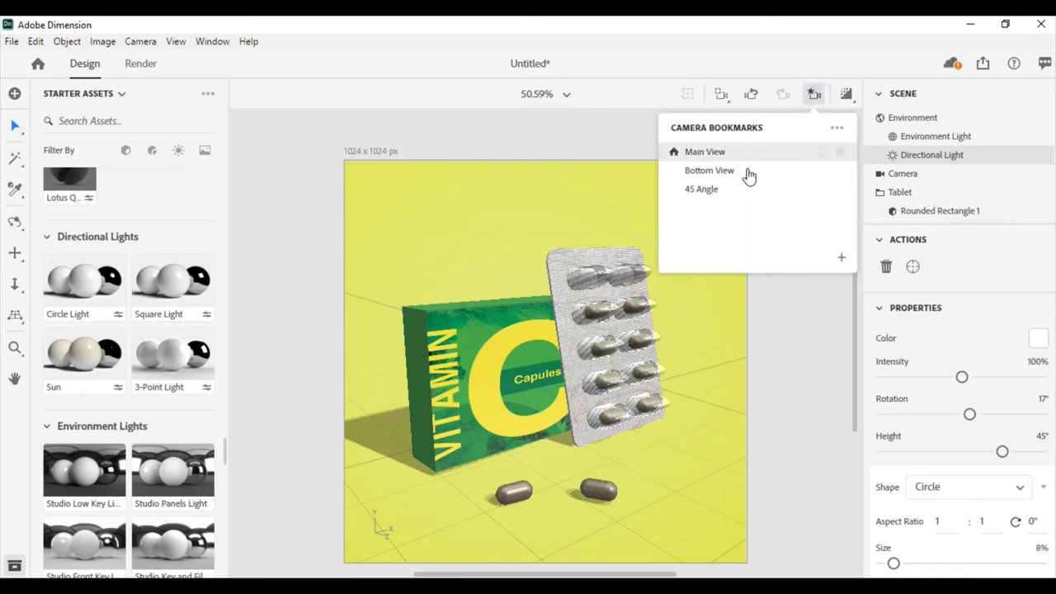
left_click(742, 170)
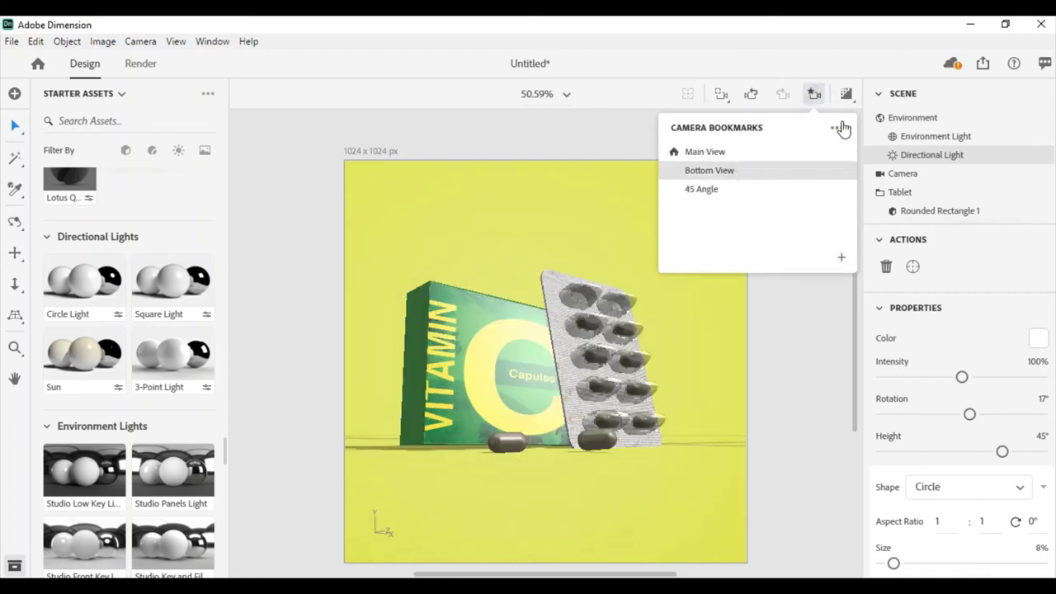
left_click(814, 94)
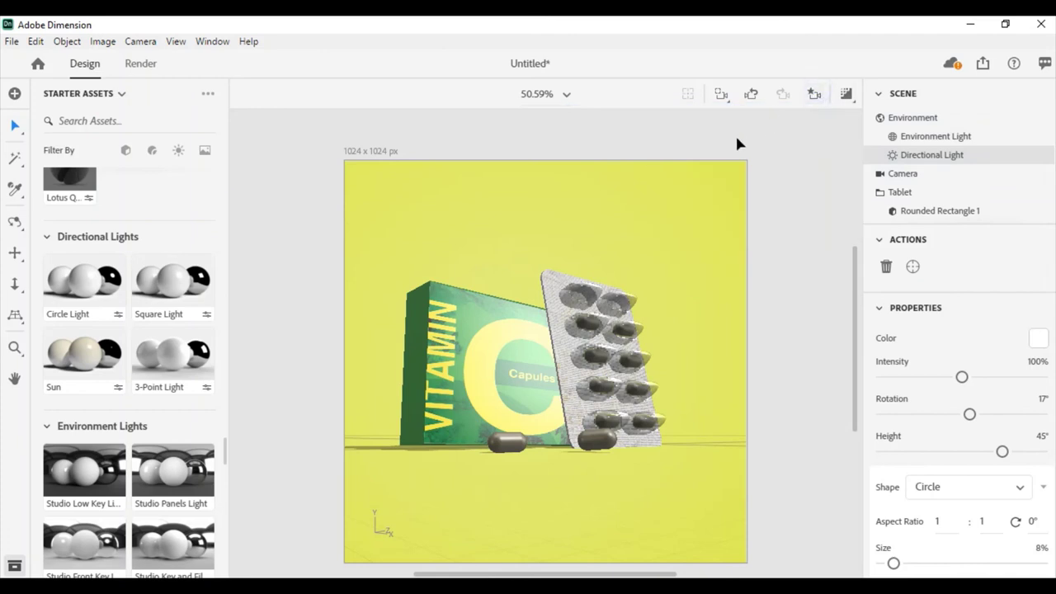
left_click(843, 97)
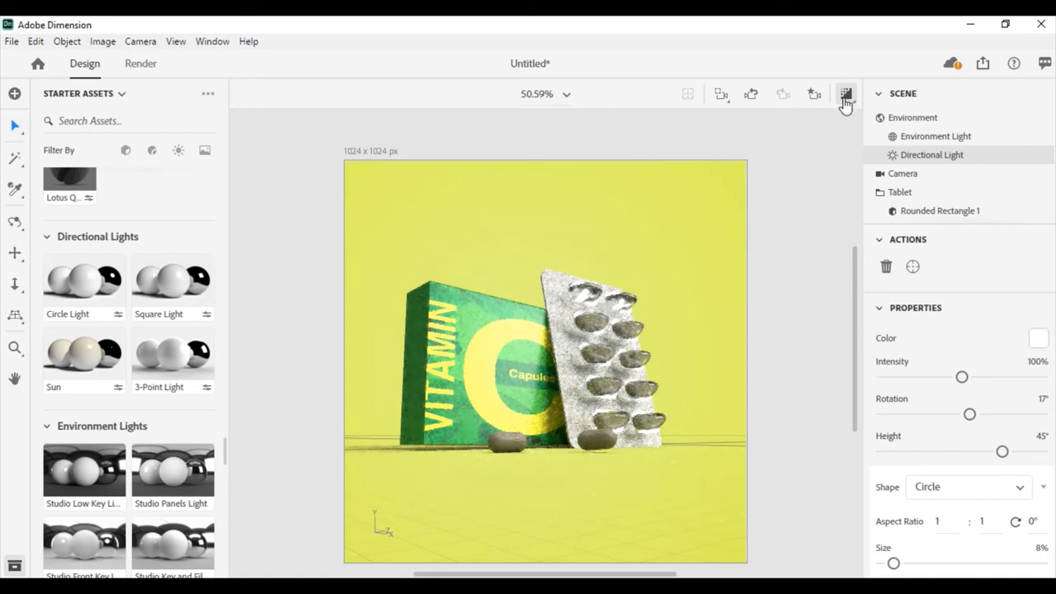
left_click(847, 97)
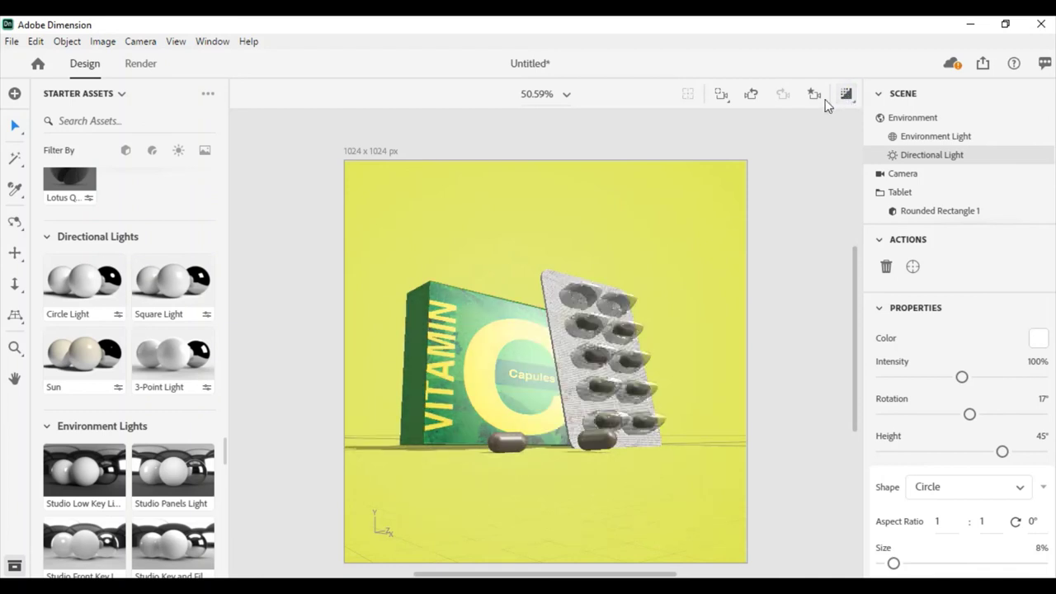
Return the camera to the Main View bookmark.
left_click(814, 95)
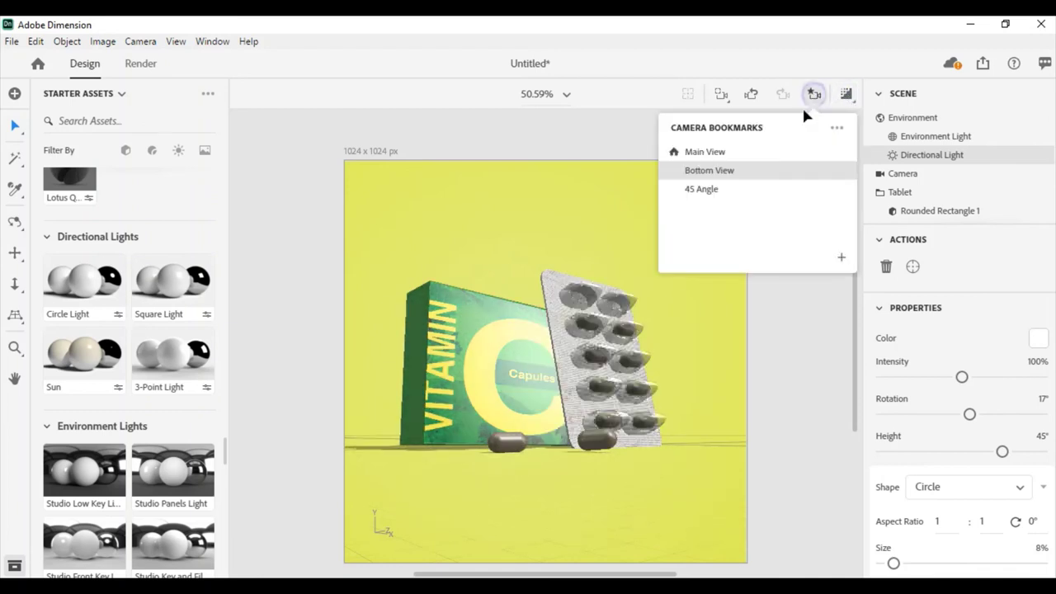
left_click(747, 154)
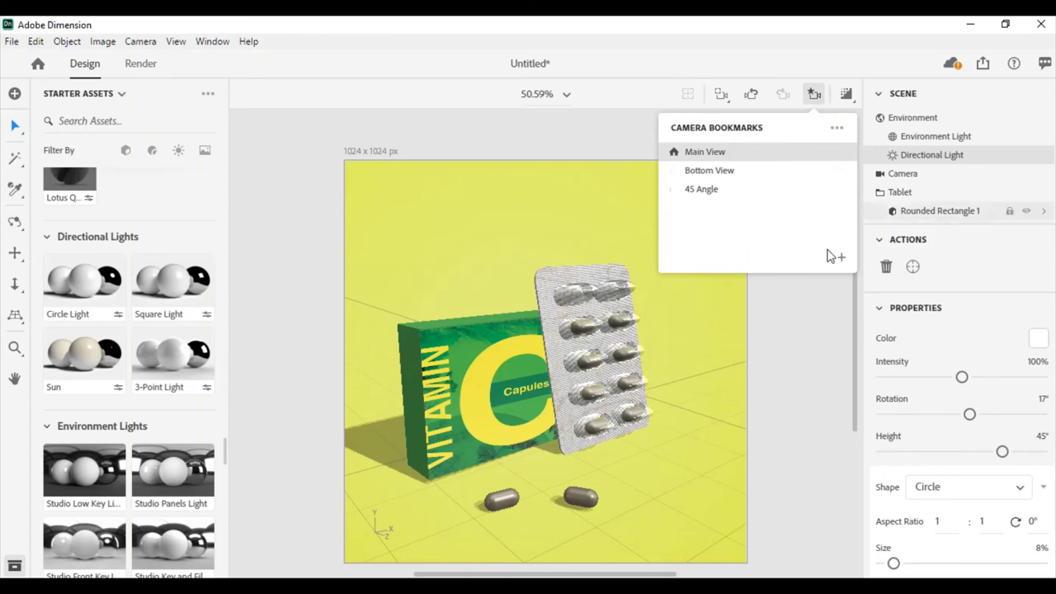
left_click(801, 377)
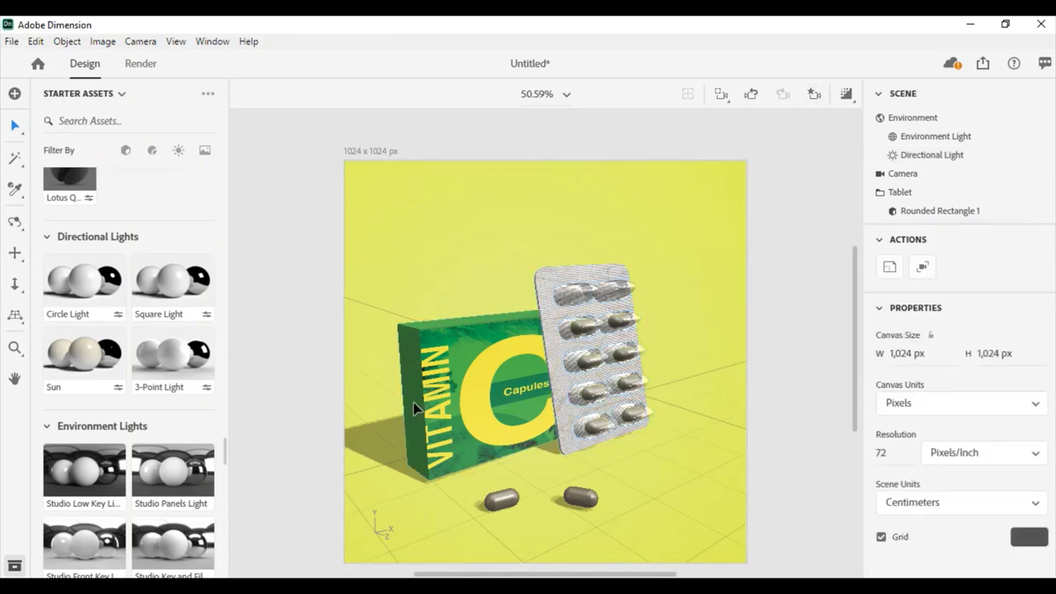
Set the directional light to 66% intensity, 17° rotation, 41° height and 9% edge softness.
left_click(941, 155)
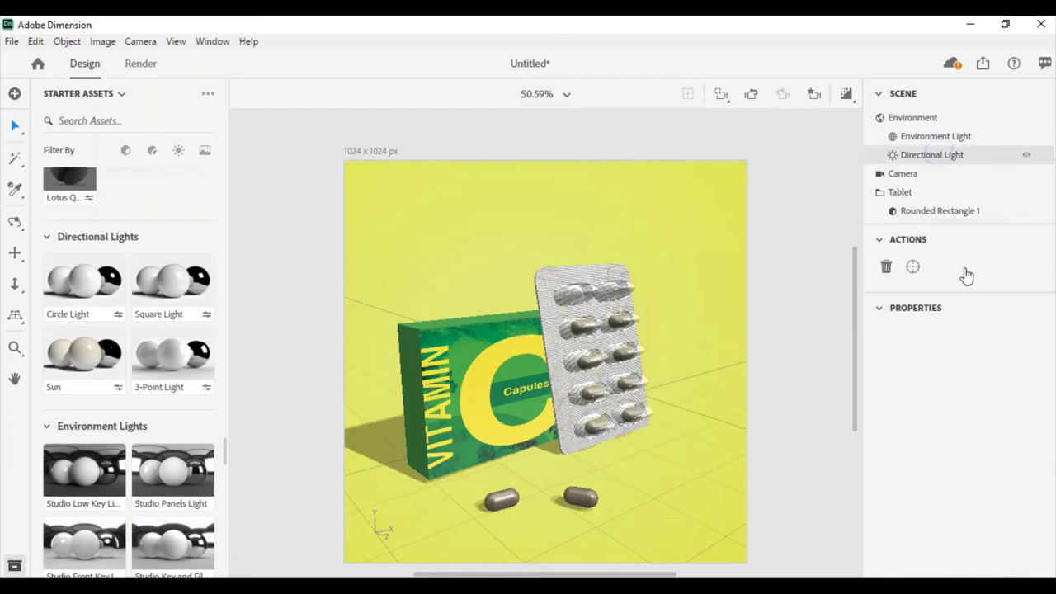
left_click_drag(962, 377, 930, 379)
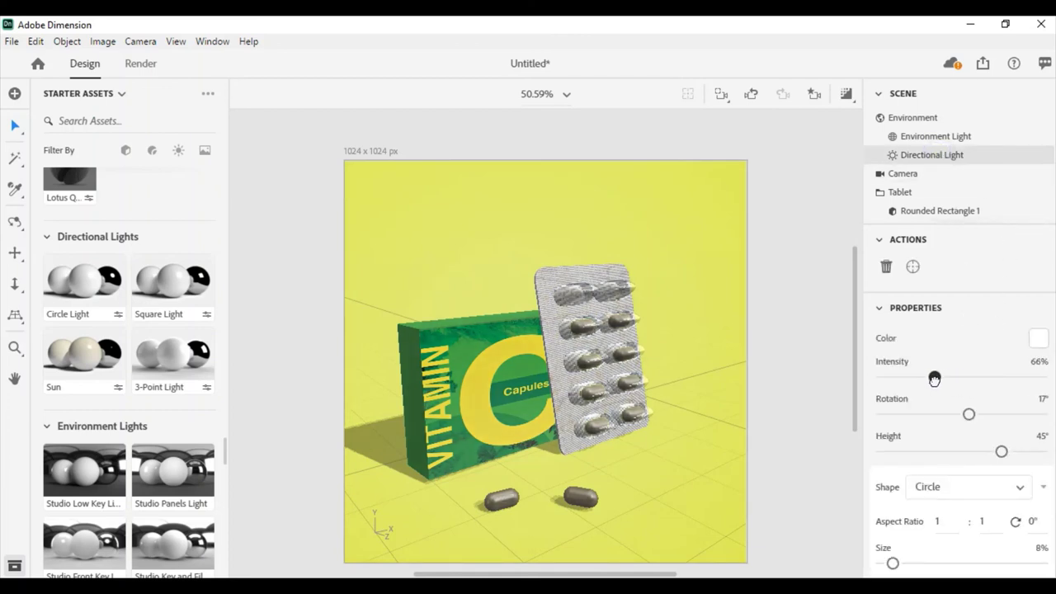
mouse_move(969, 417)
left_mouse_down()
mouse_move(946, 414)
mouse_move(988, 414)
mouse_move(962, 413)
left_mouse_up()
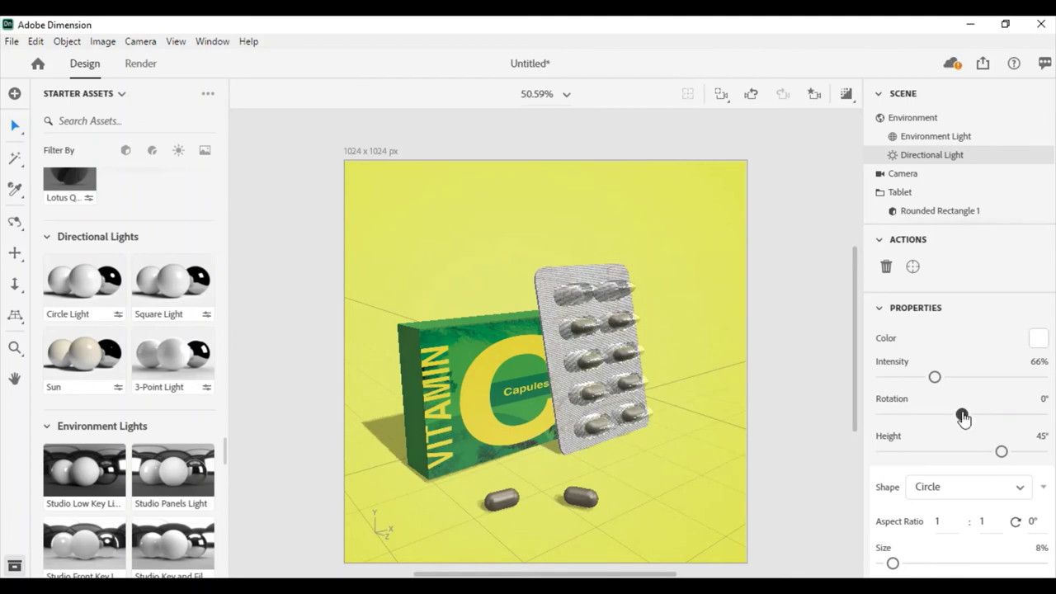
left_click_drag(968, 419, 970, 413)
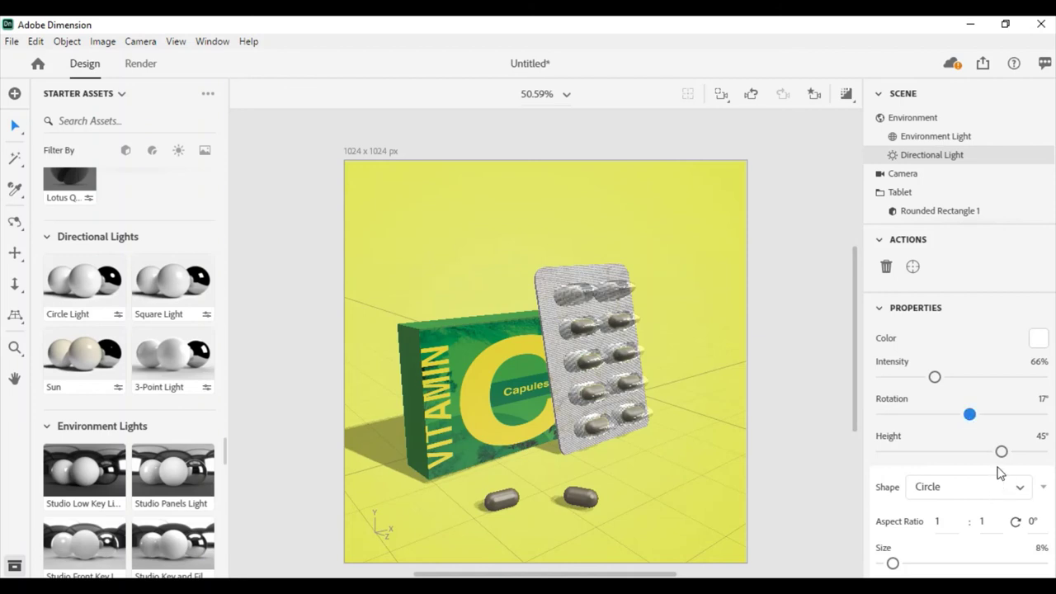
left_click_drag(1002, 453, 998, 451)
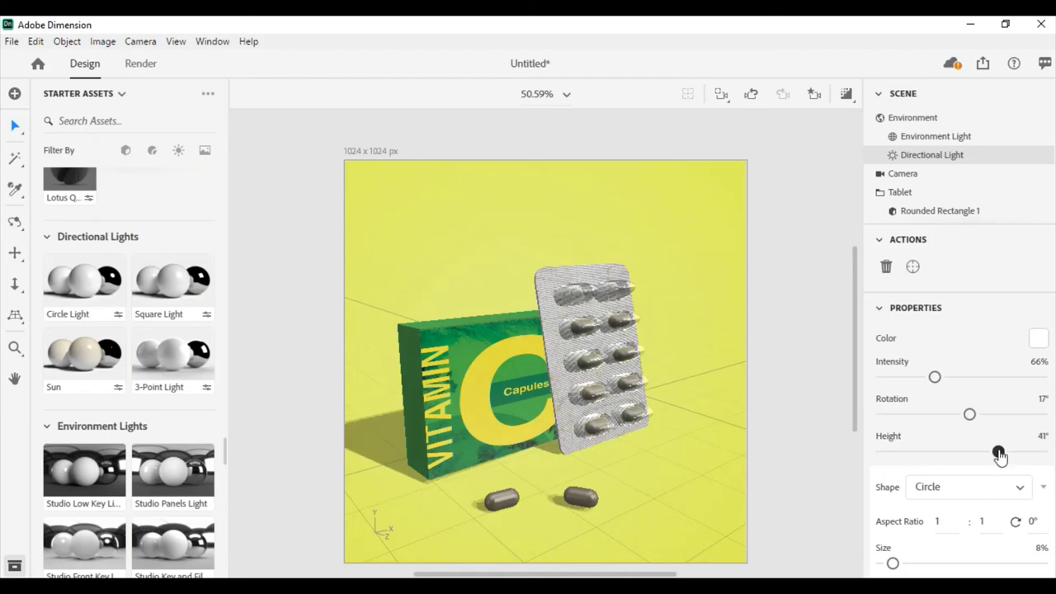
scroll(960, 484, "down", 2)
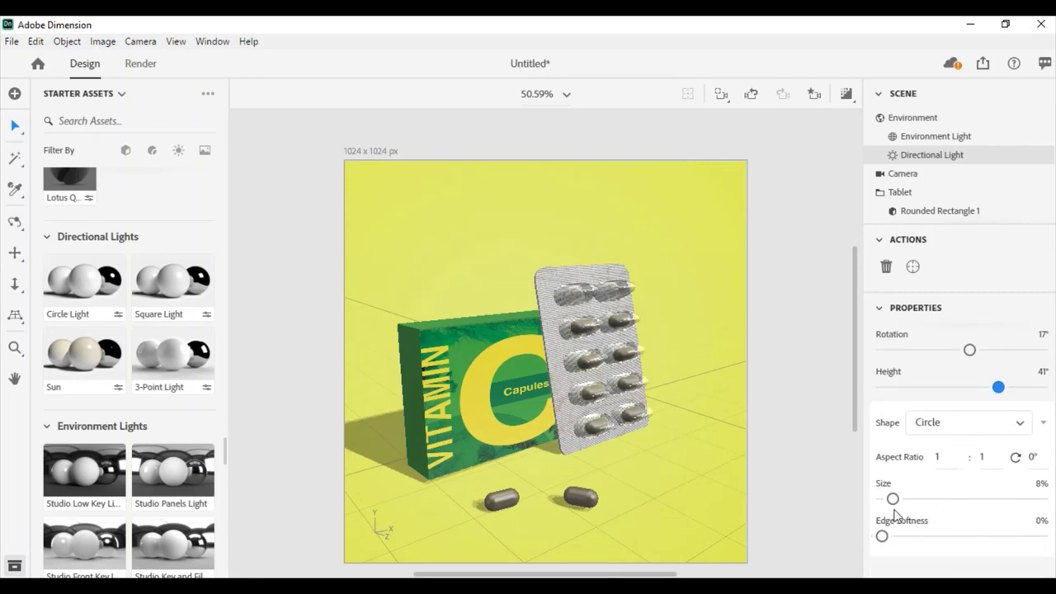
mouse_move(883, 537)
left_mouse_down()
mouse_move(1042, 547)
mouse_move(897, 536)
left_mouse_up()
Render the current view as a PSD named 'tablet' into the Desktop Tablets folder.
left_click(140, 68)
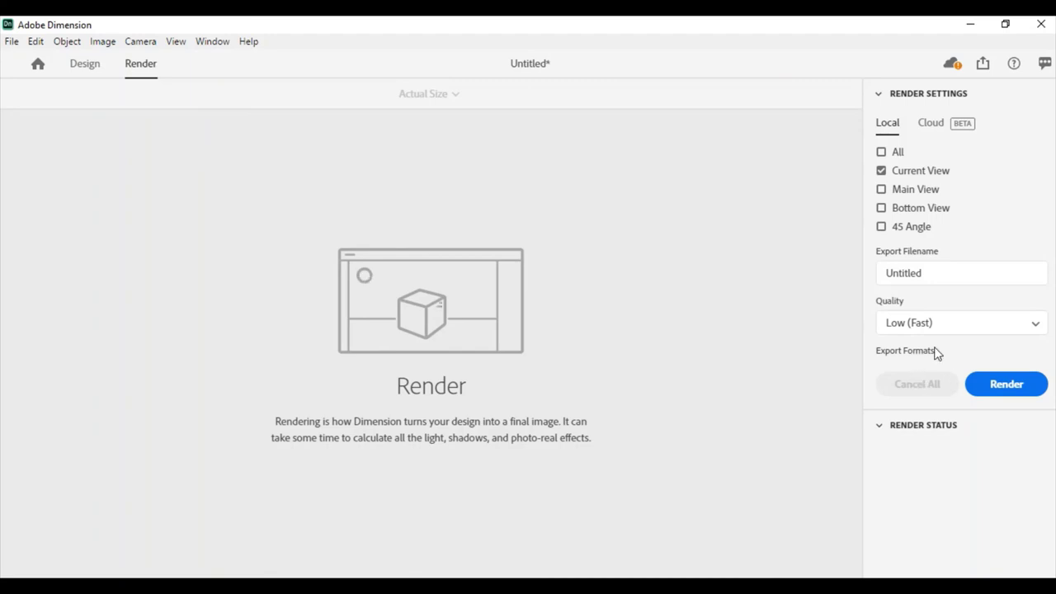
left_click(880, 426)
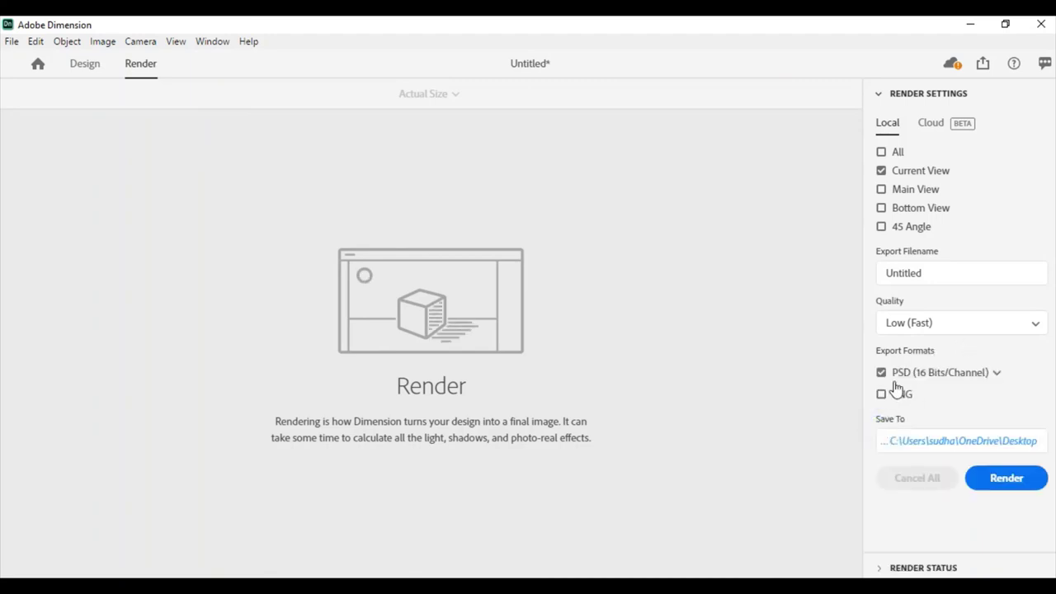
left_click(957, 441)
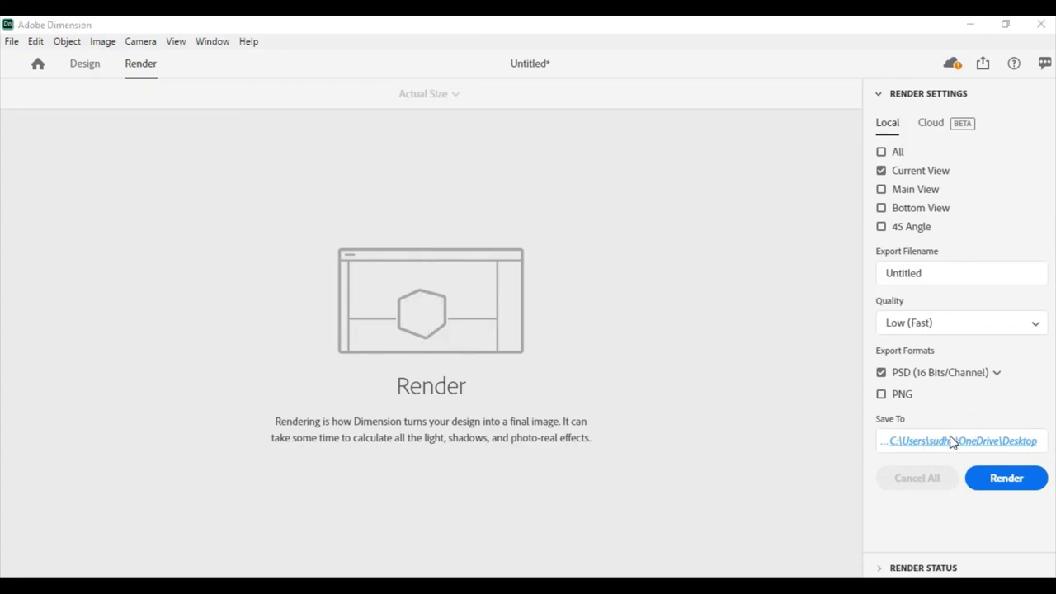
double_click(194, 213)
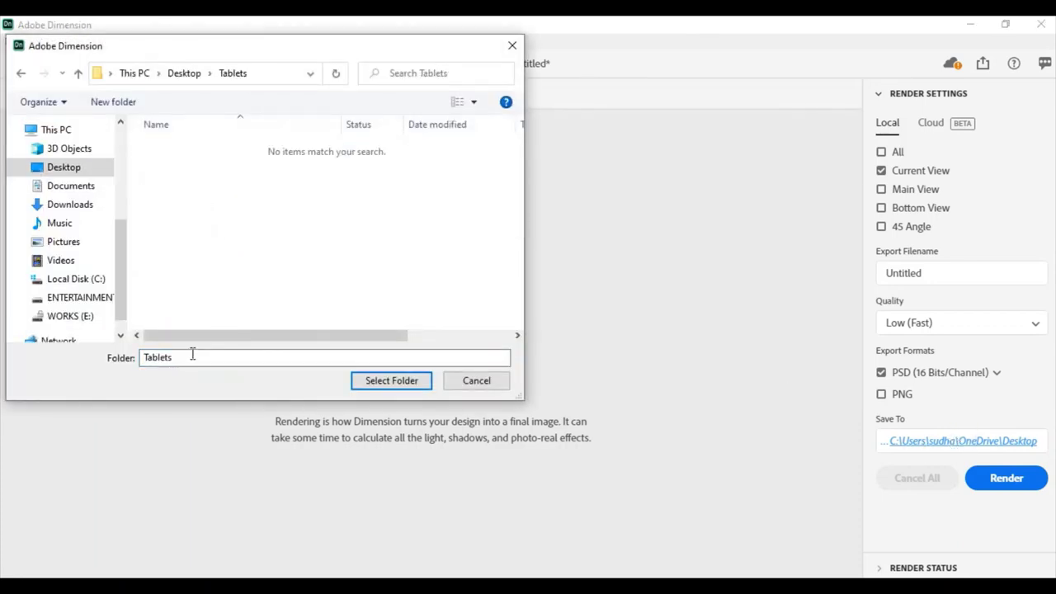
left_click(394, 385)
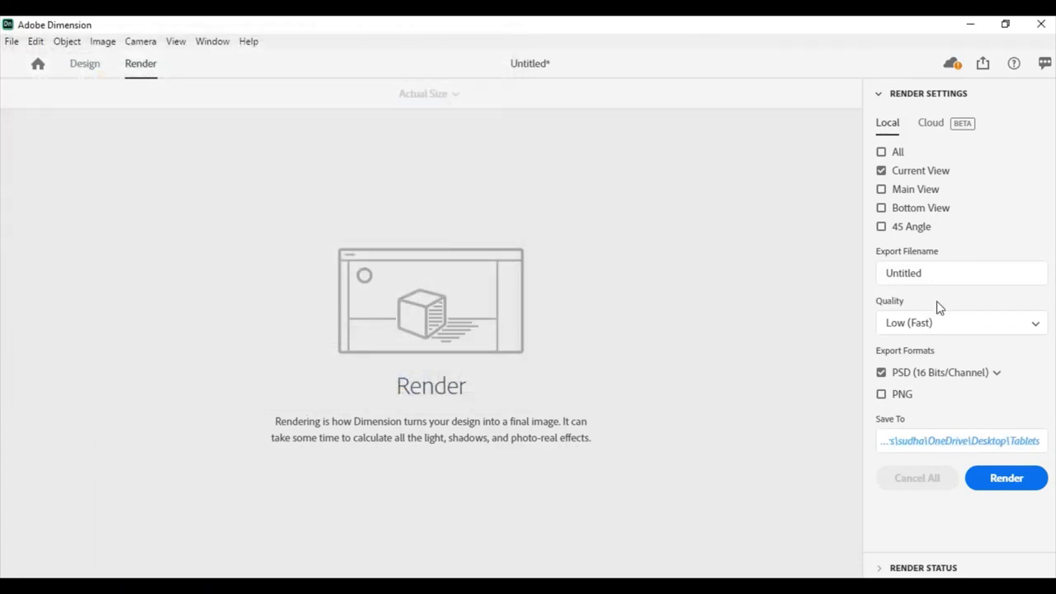
double_click(937, 273)
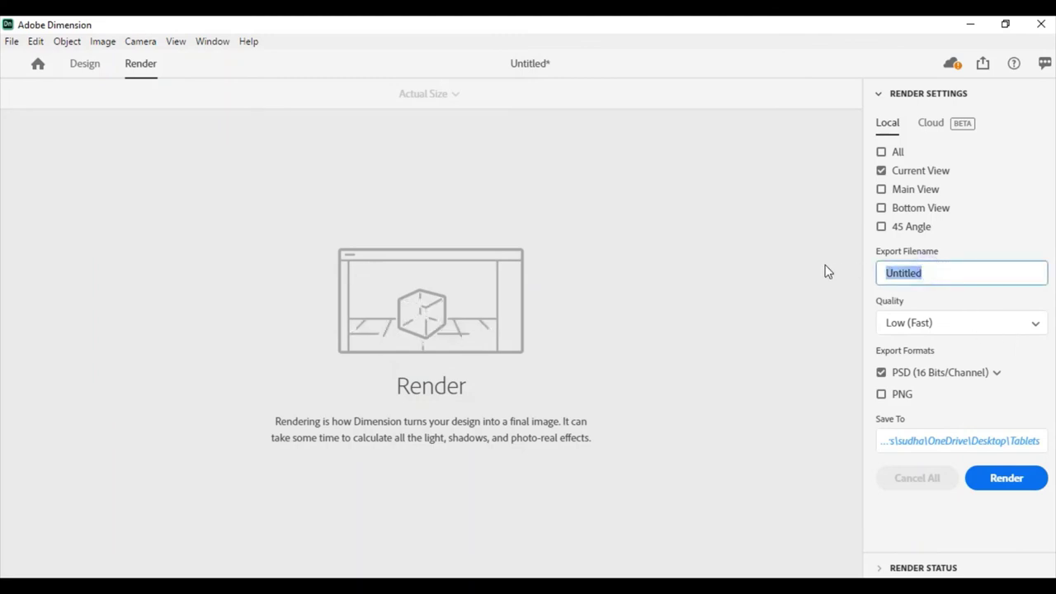
type("table")
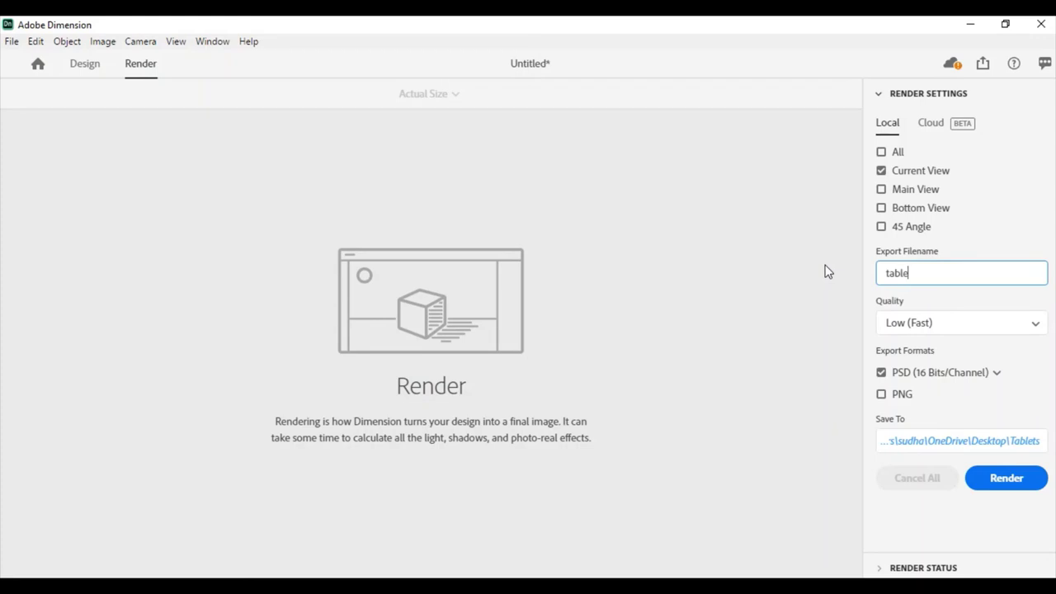
type("t")
left_click(1005, 478)
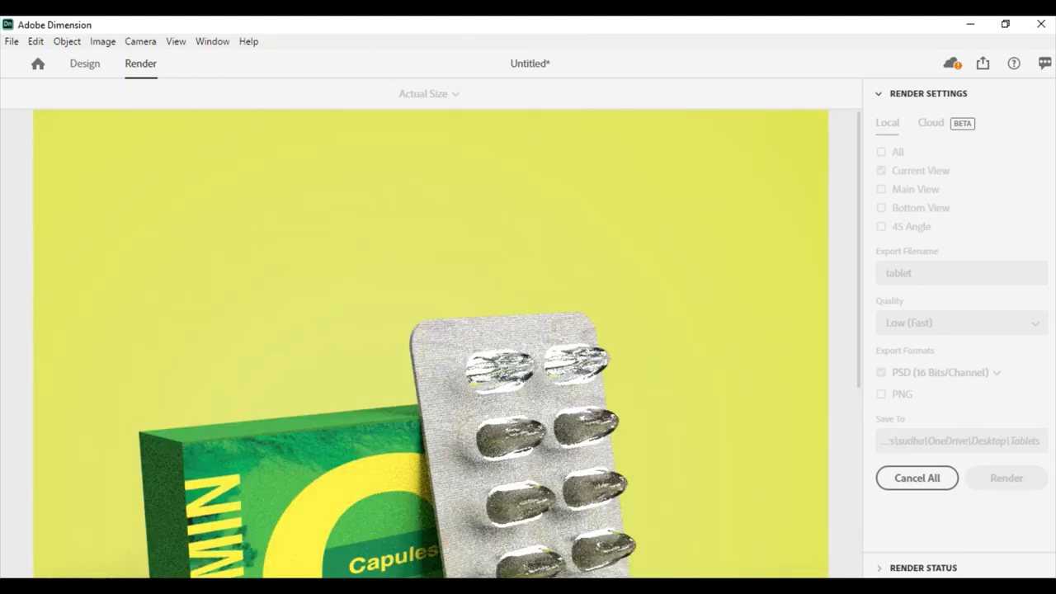
Wait for the tablet render to finish, then open the Desktop Tablets folder.
scroll(523, 389, "down", 2)
scroll(523, 392, "down", 3)
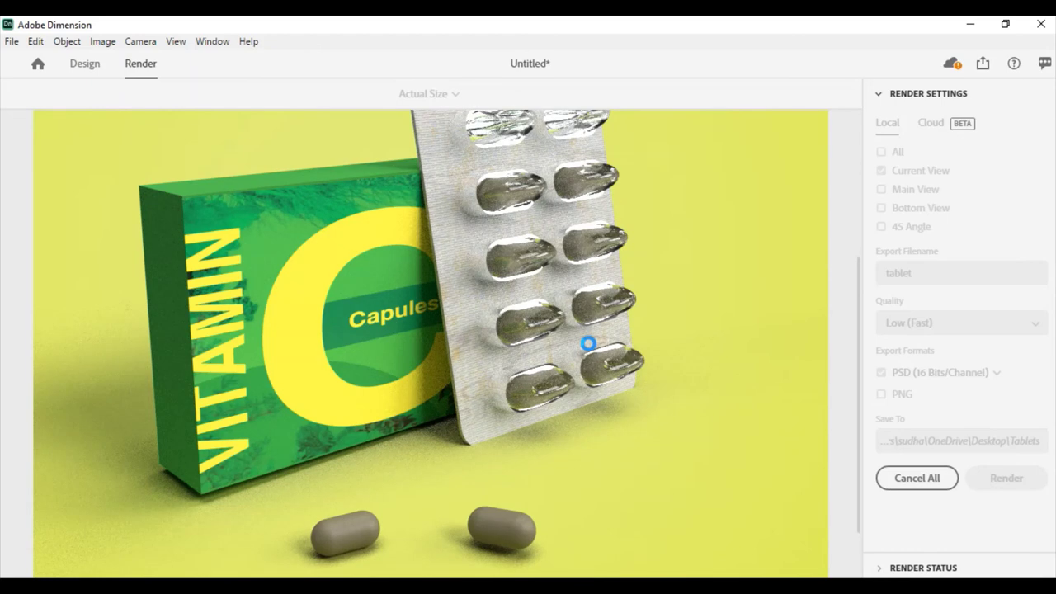
scroll(594, 351, "up", 1)
scroll(600, 356, "up", 1)
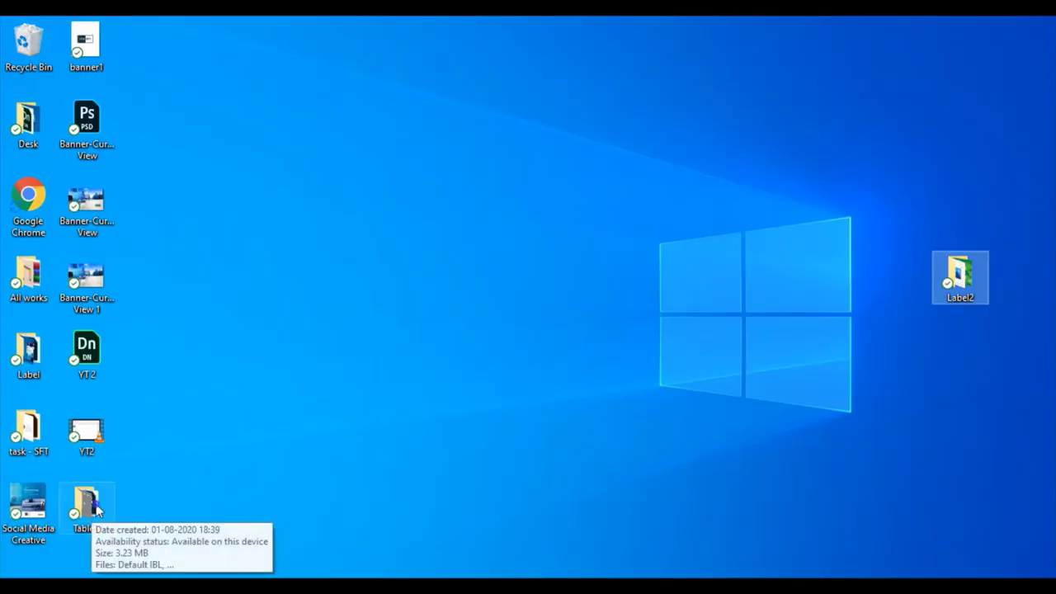
double_click(87, 505)
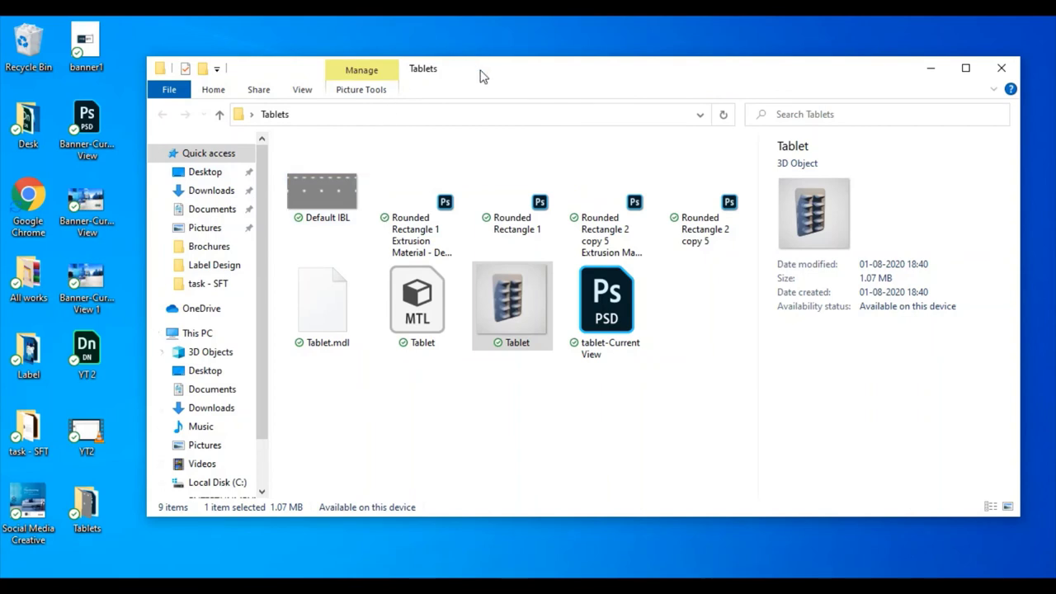
After confirming the tablet-Current View PSD is present, minimize the Tablets window and Alt+Tab.
left_click(934, 69)
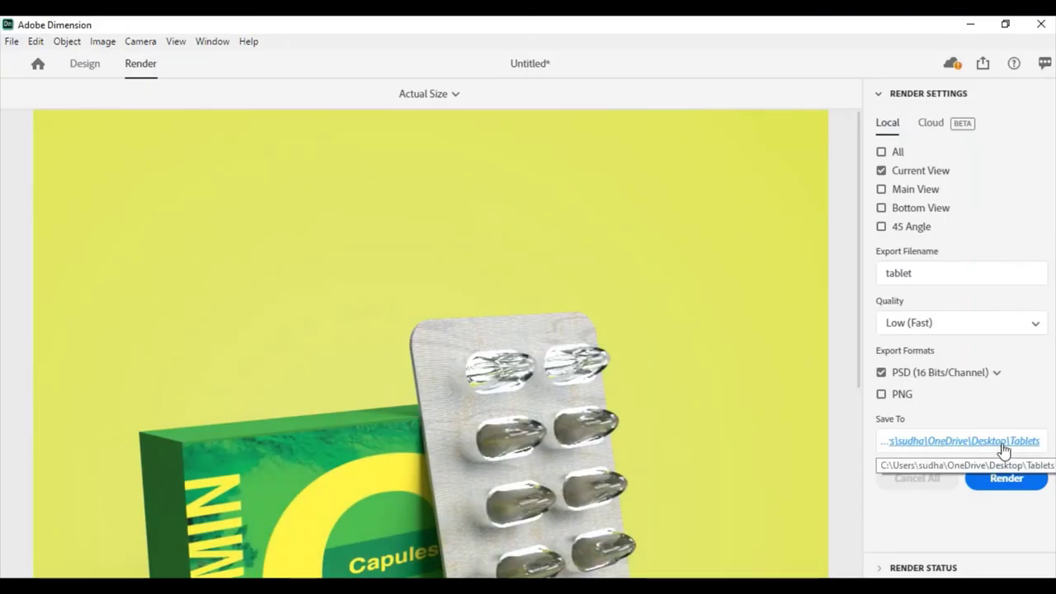
key("alt+Tab")
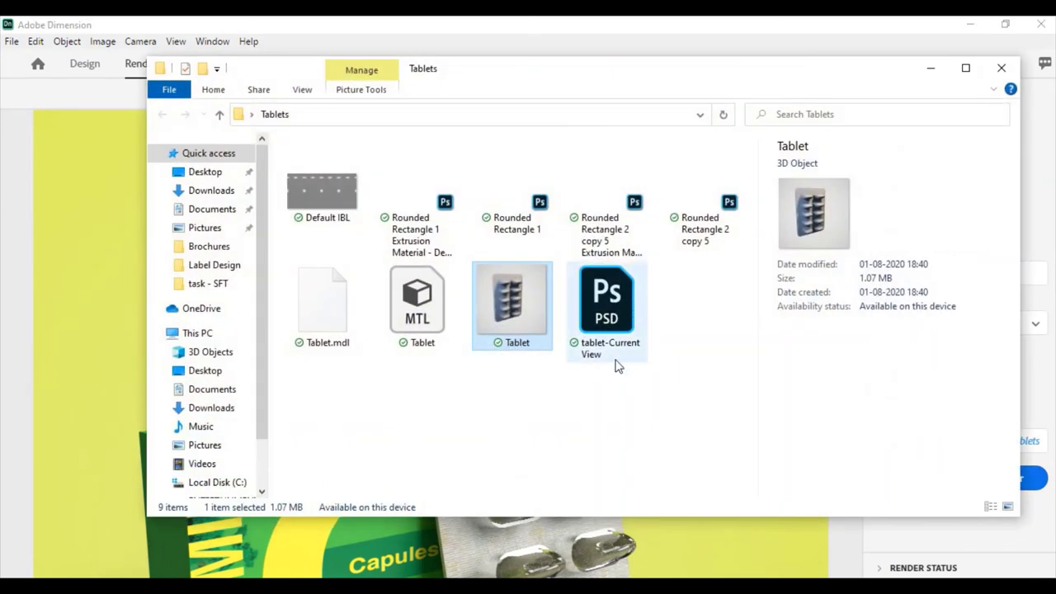
Open tablet-Current View.psd and add a Levels layer with midtones 0.76 and white point 246.
left_click(620, 321)
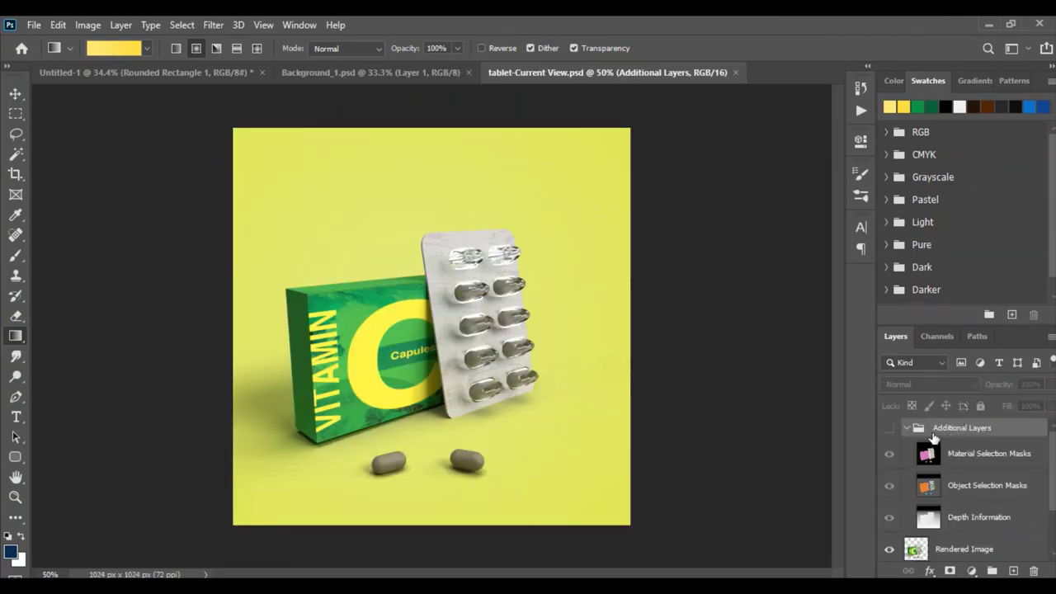
left_click(905, 428)
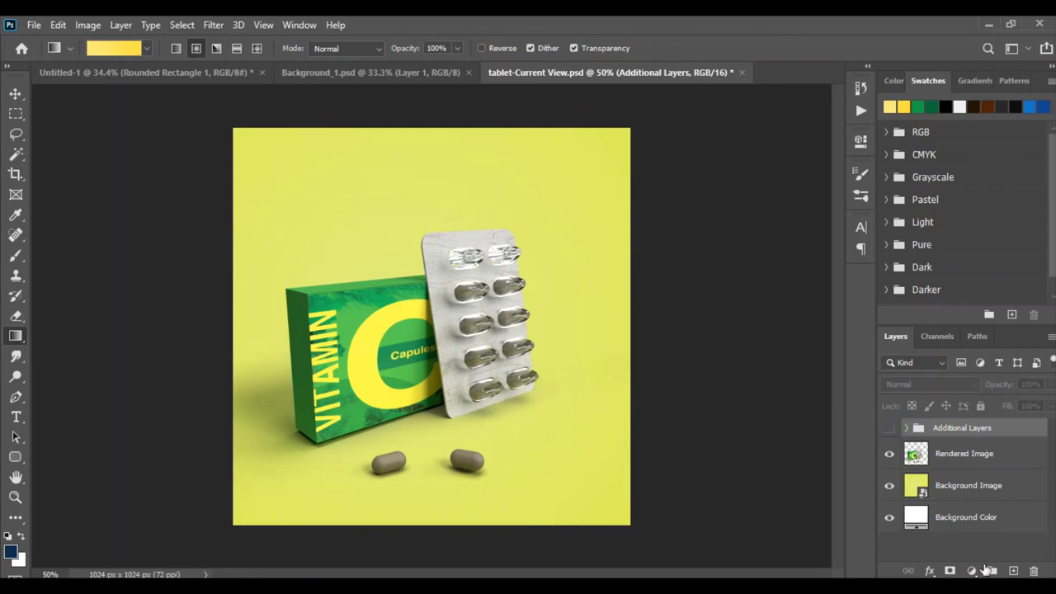
left_click(972, 572)
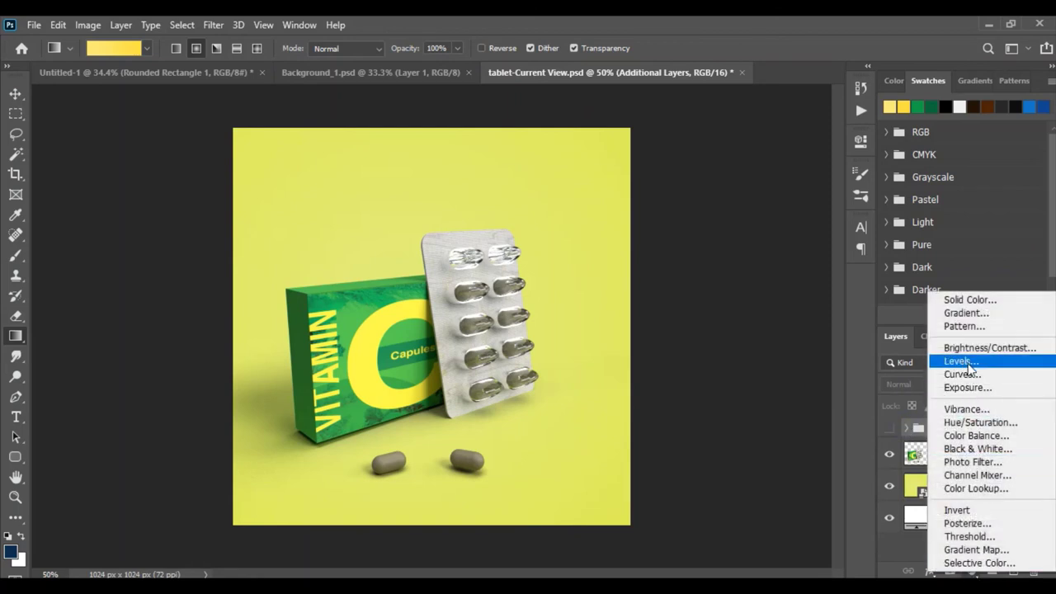
left_click(971, 363)
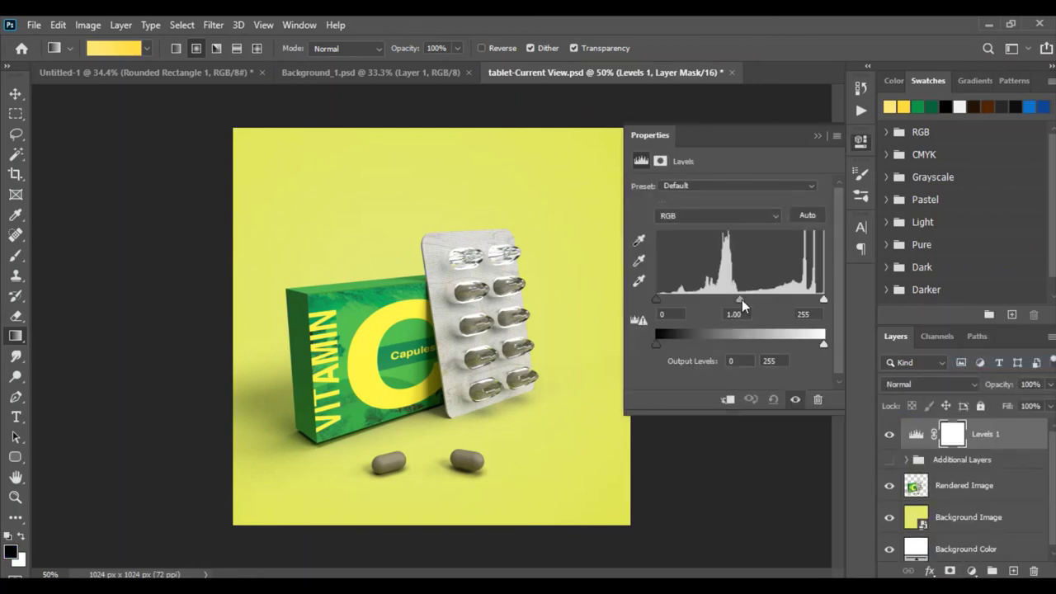
left_click_drag(740, 300, 757, 299)
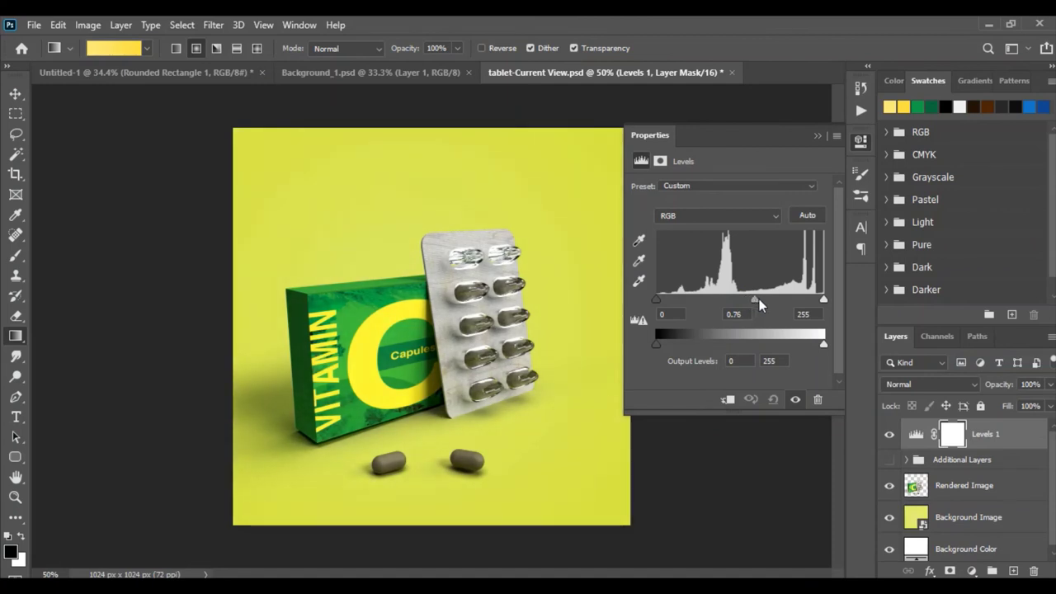
left_click_drag(823, 299, 817, 299)
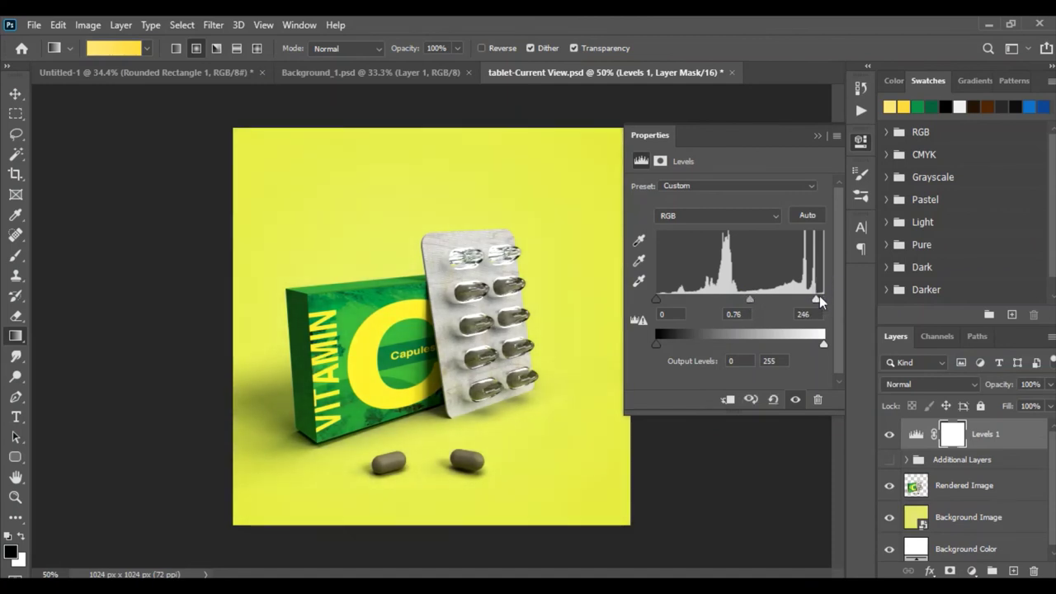
left_click(817, 137)
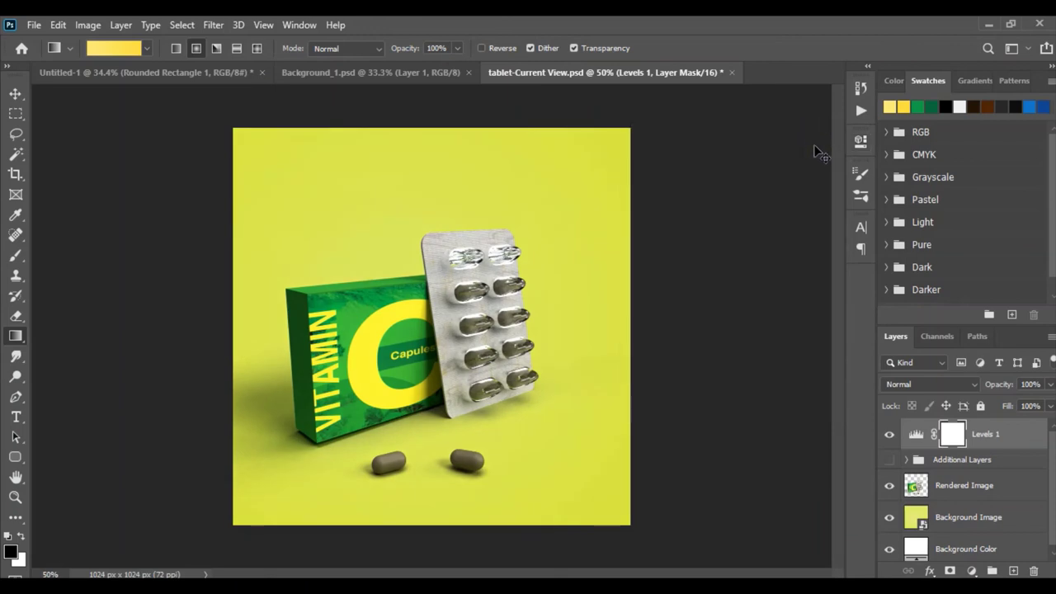
Apply a Curves adjustment to the Levels 1 mask, lowering the bottom and adding an upper point.
key("ctrl+m")
left_click_drag(657, 312, 665, 314)
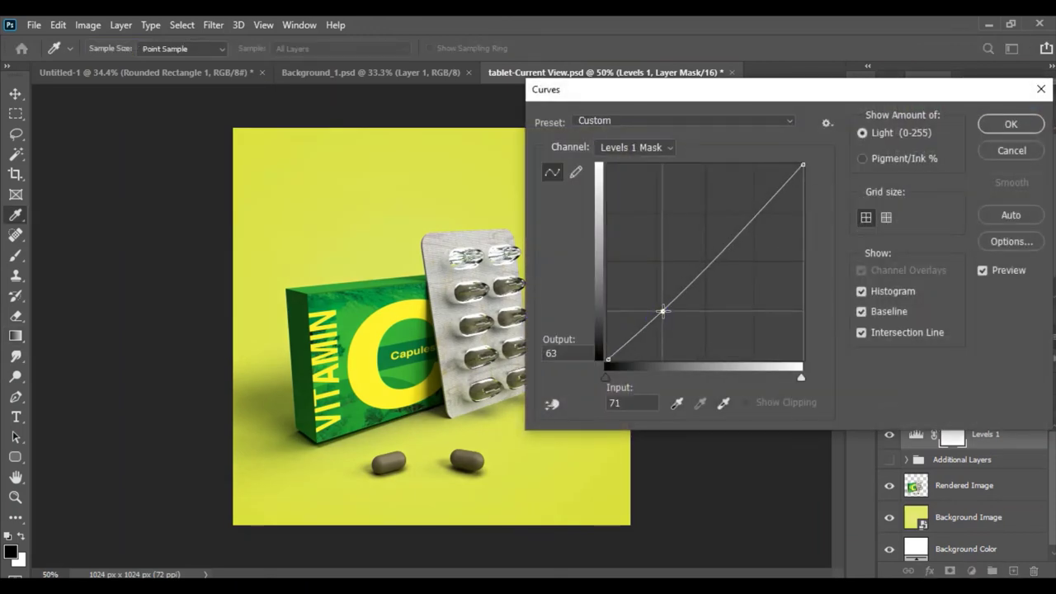
left_click(756, 213)
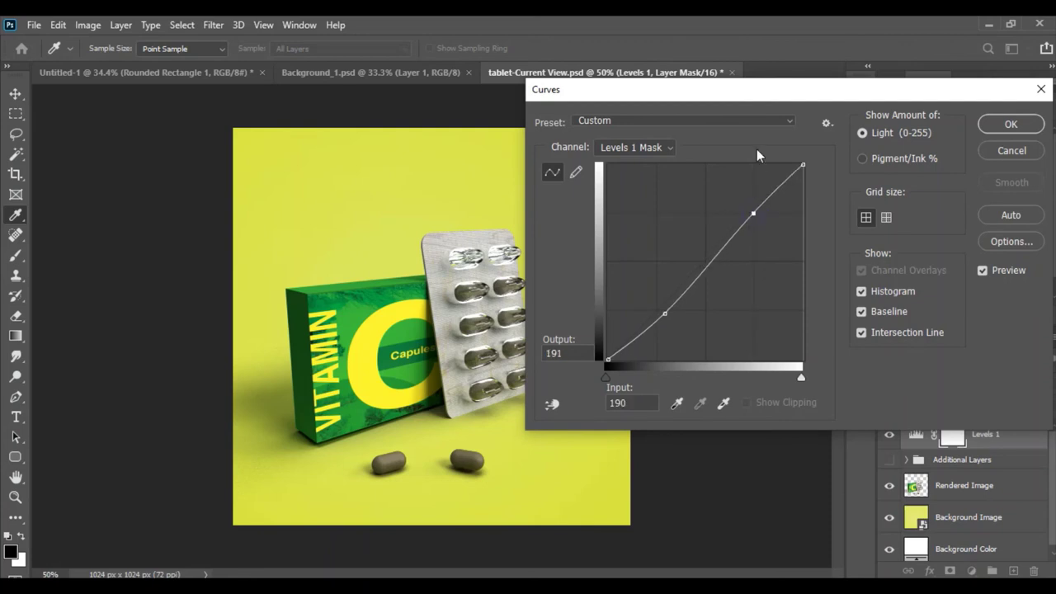
left_click(1004, 126)
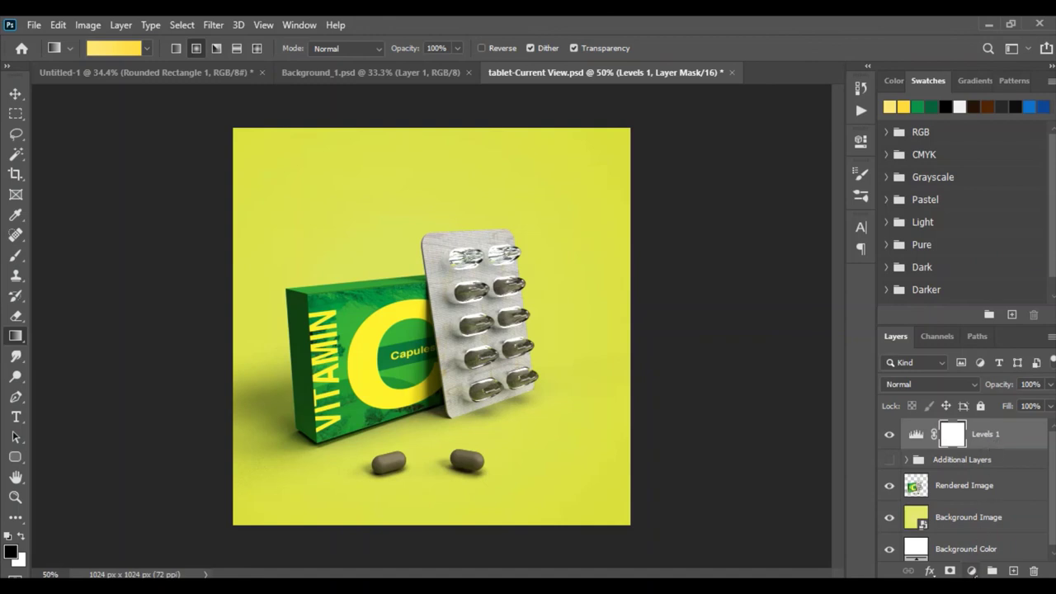
Add a Curves layer with a slightly lowered shadow point and an anchored upper point.
left_click(973, 569)
left_click(964, 380)
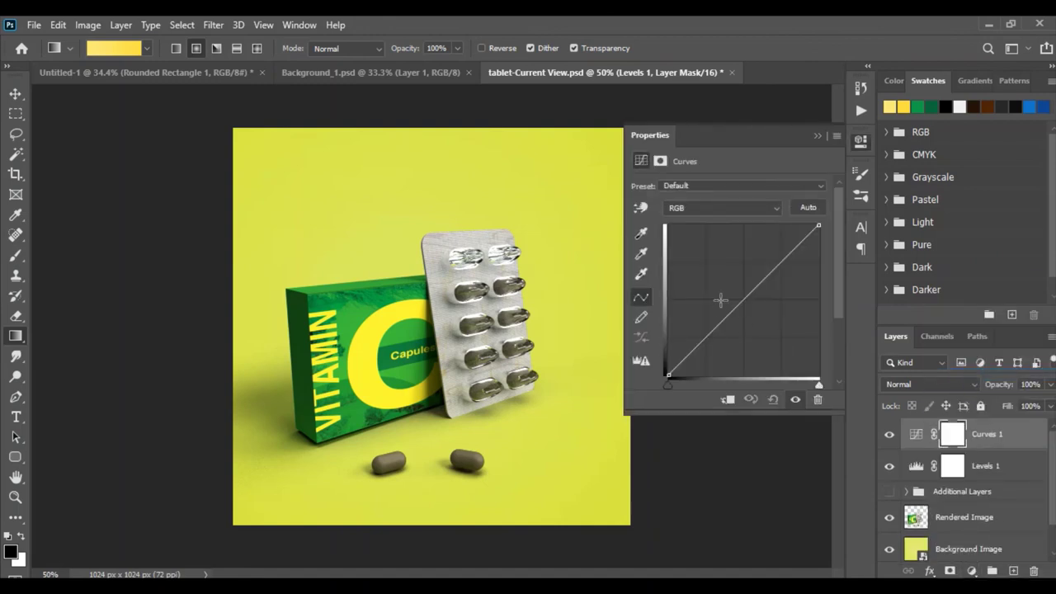
left_click_drag(708, 334, 710, 340)
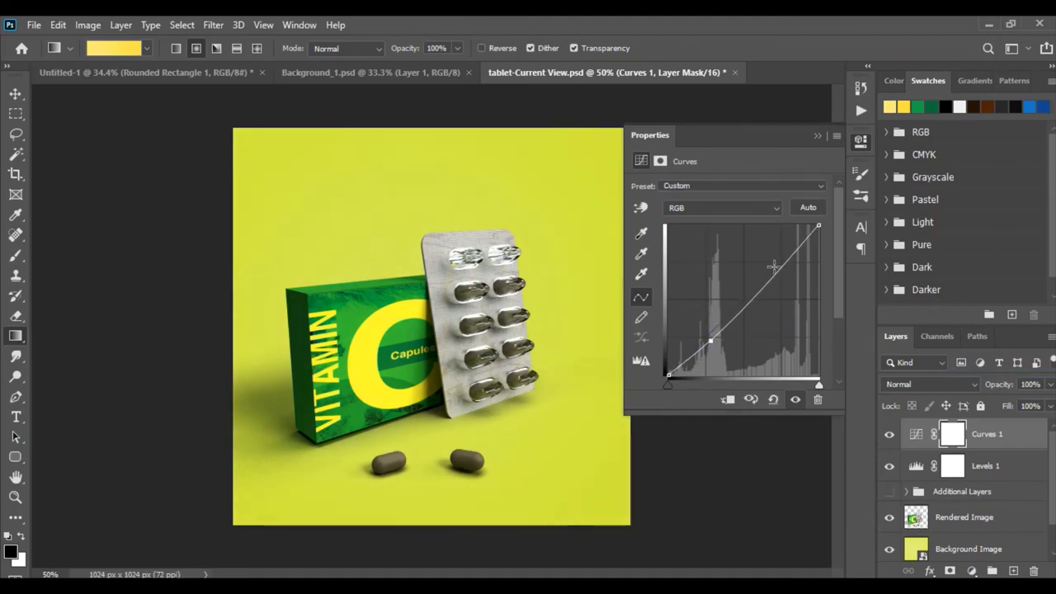
left_click_drag(773, 266, 781, 262)
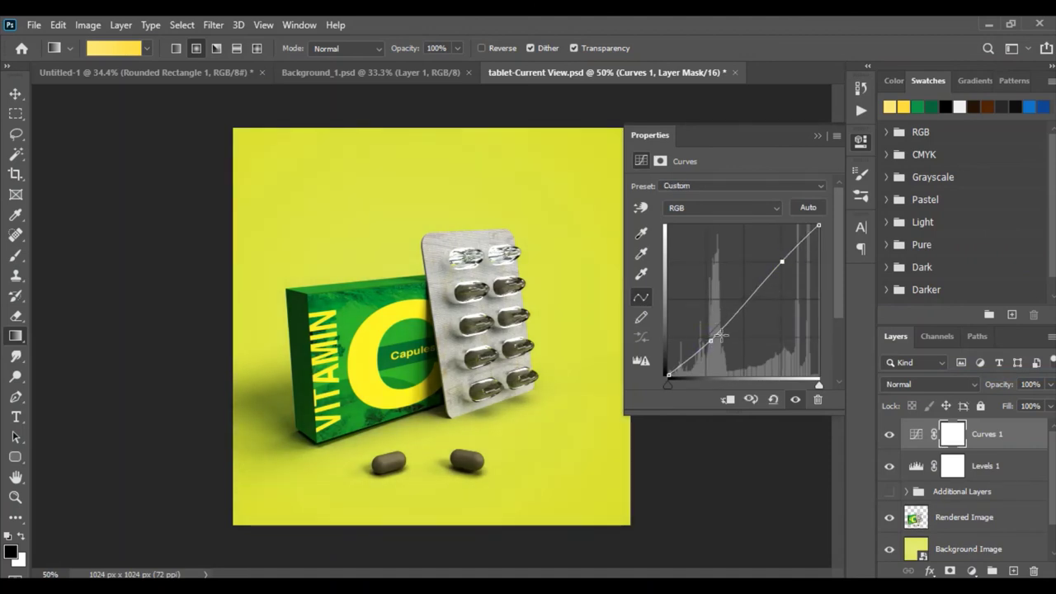
left_click_drag(709, 341, 714, 337)
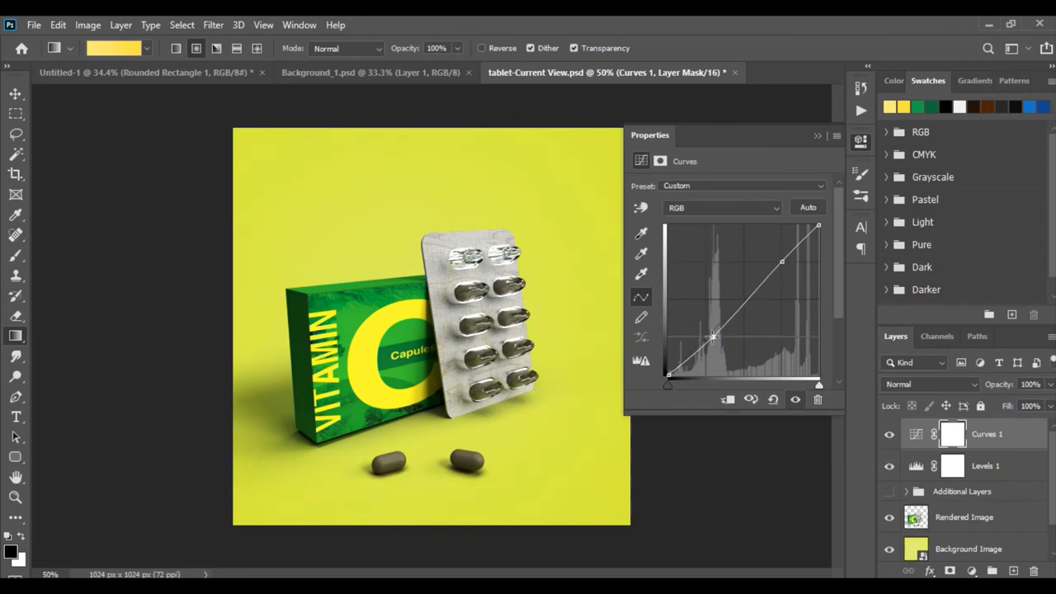
left_click(818, 135)
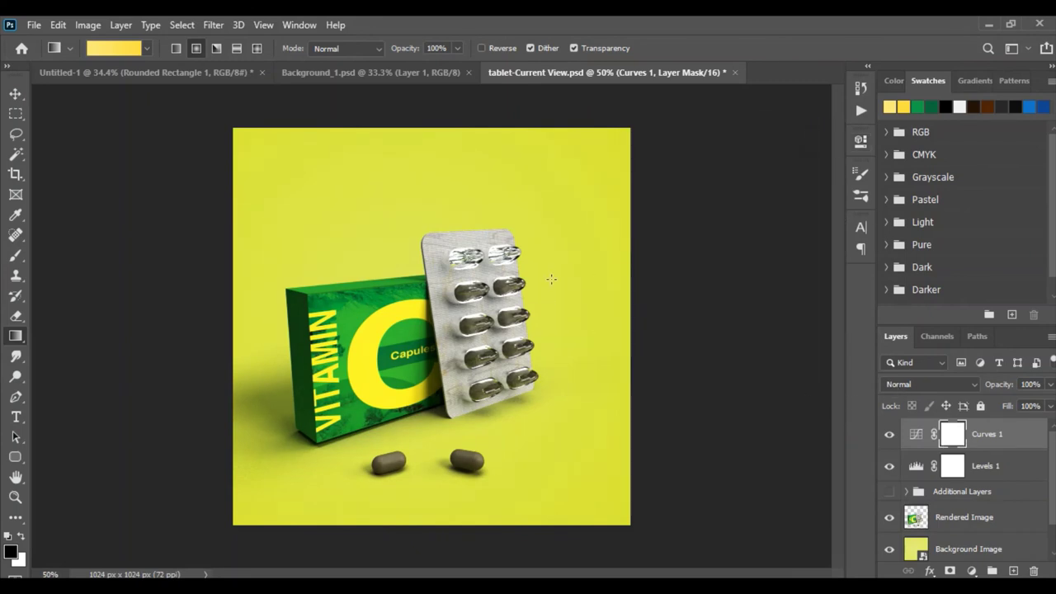
left_click(17, 97)
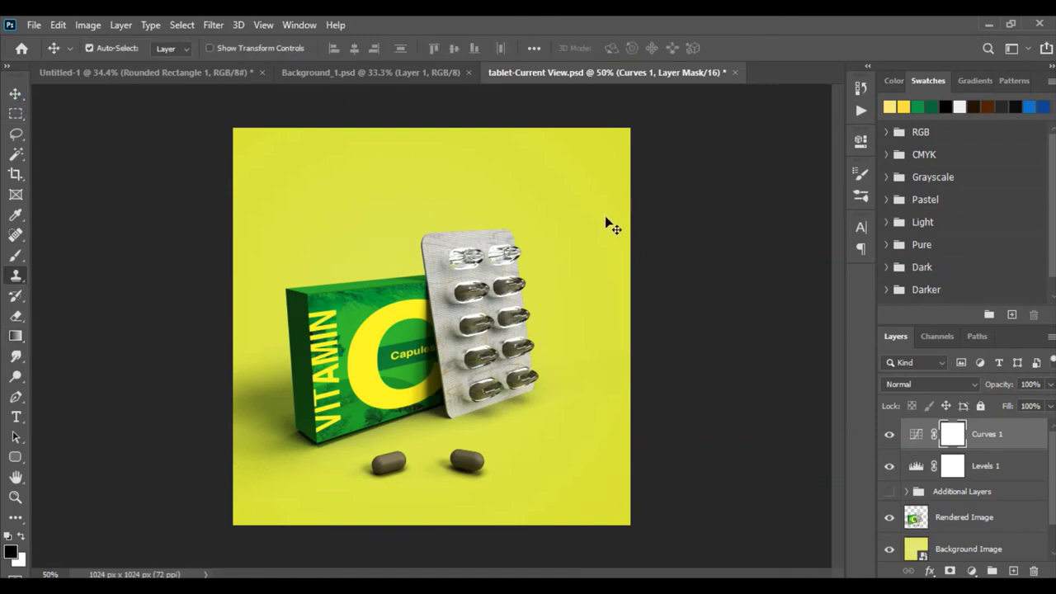
Select Clone Stamp, switch to Full Screen Mode, and zoom in on the Vitamin C composite.
key("s")
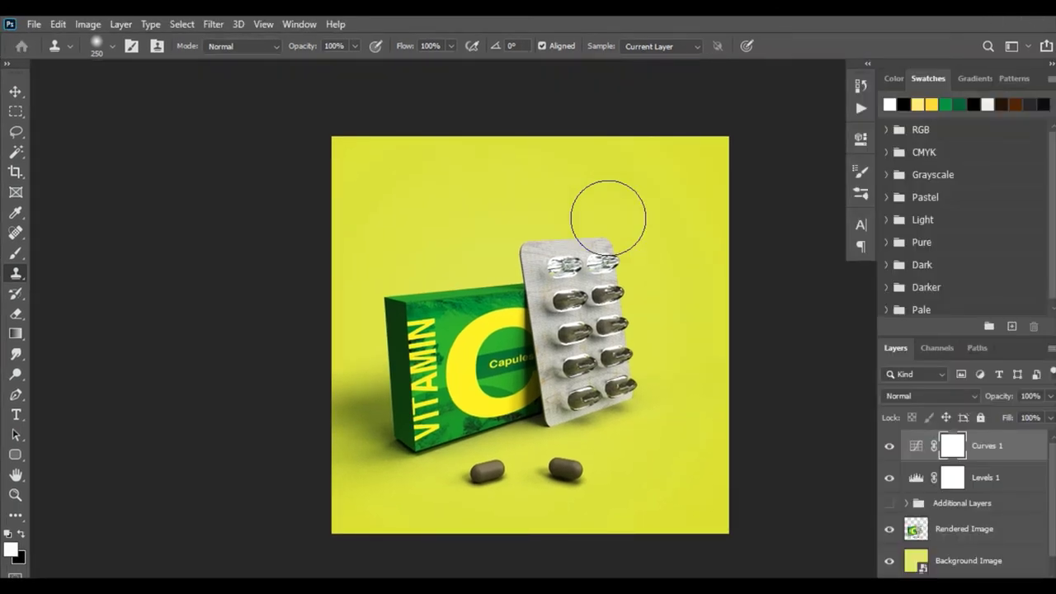
key("f")
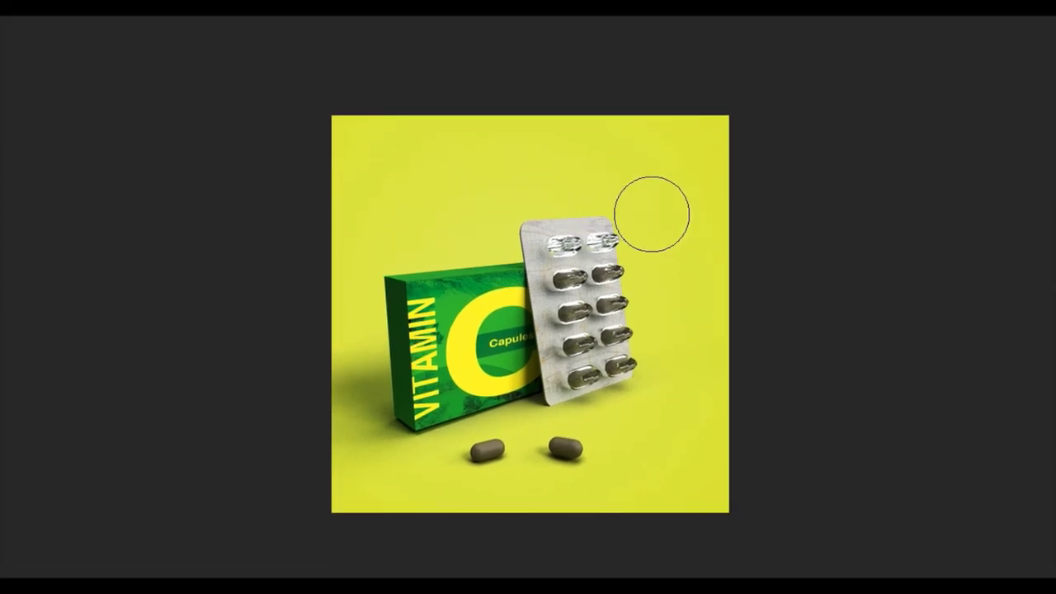
scroll(702, 266, "up", 2, "alt")
scroll(631, 335, "up", 1, "alt")
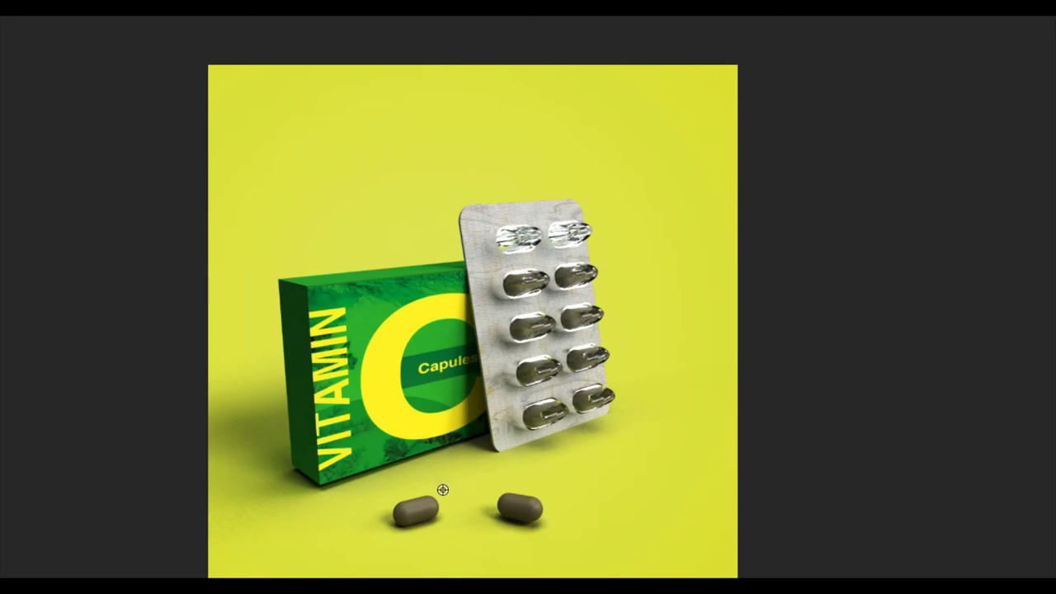
scroll(442, 489, "up", 1, "alt")
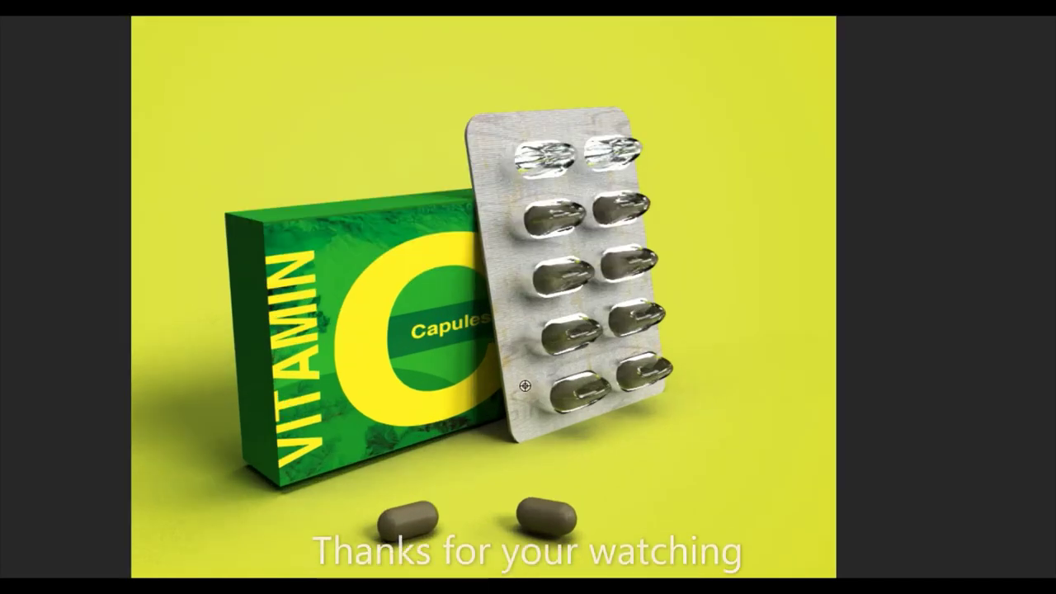